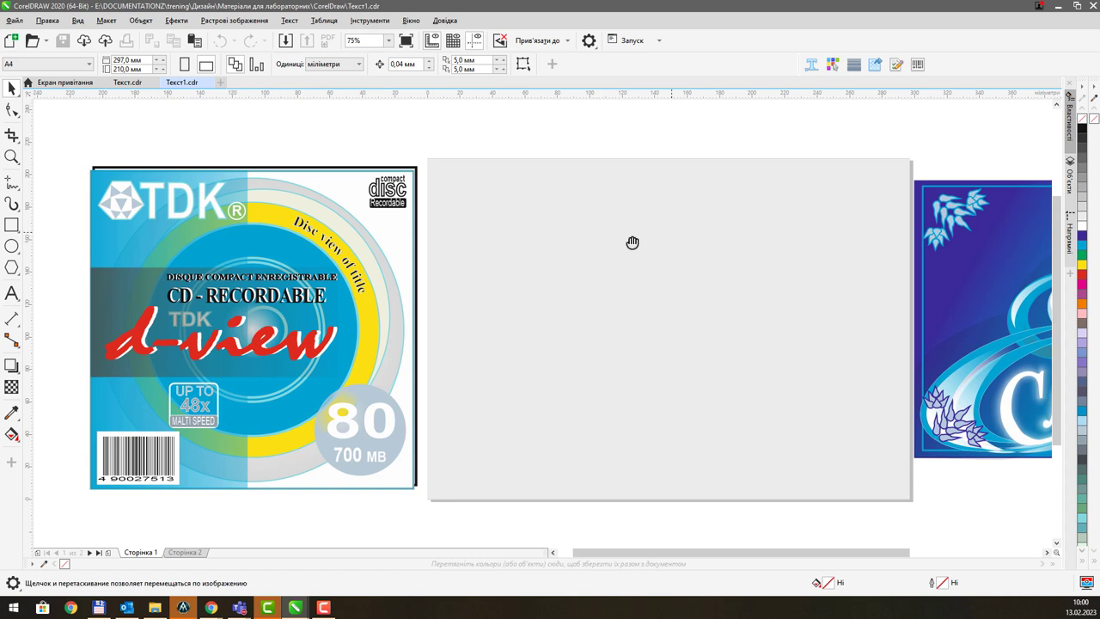
- Examine the Славутич label artwork beside the blank page, selecting all of its objects at once
{"action": "left_click_drag", "start_coordinate": [633, 242], "coordinate": [434, 245]}
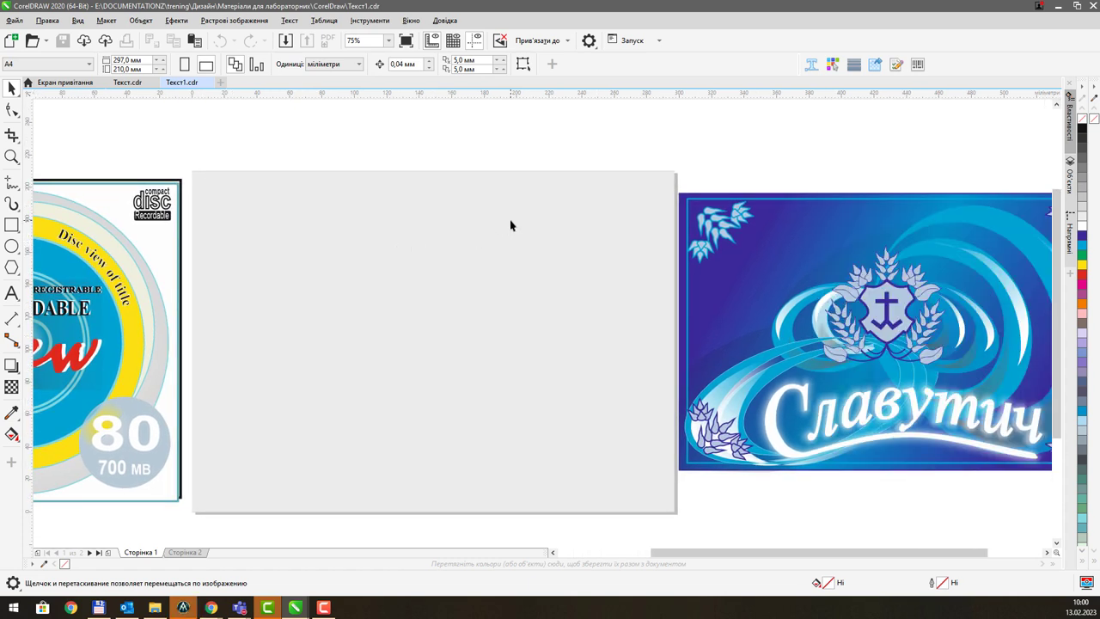
{"action": "left_click_drag", "start_coordinate": [510, 226], "coordinate": [477, 240]}
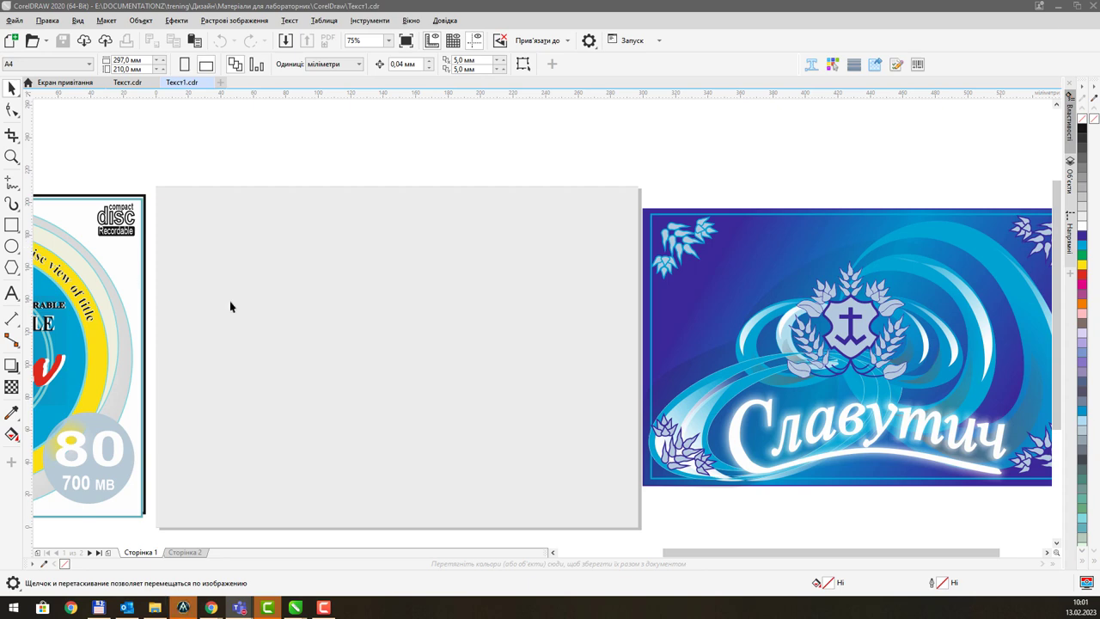
{"action": "left_click_drag", "start_coordinate": [507, 246], "coordinate": [445, 237]}
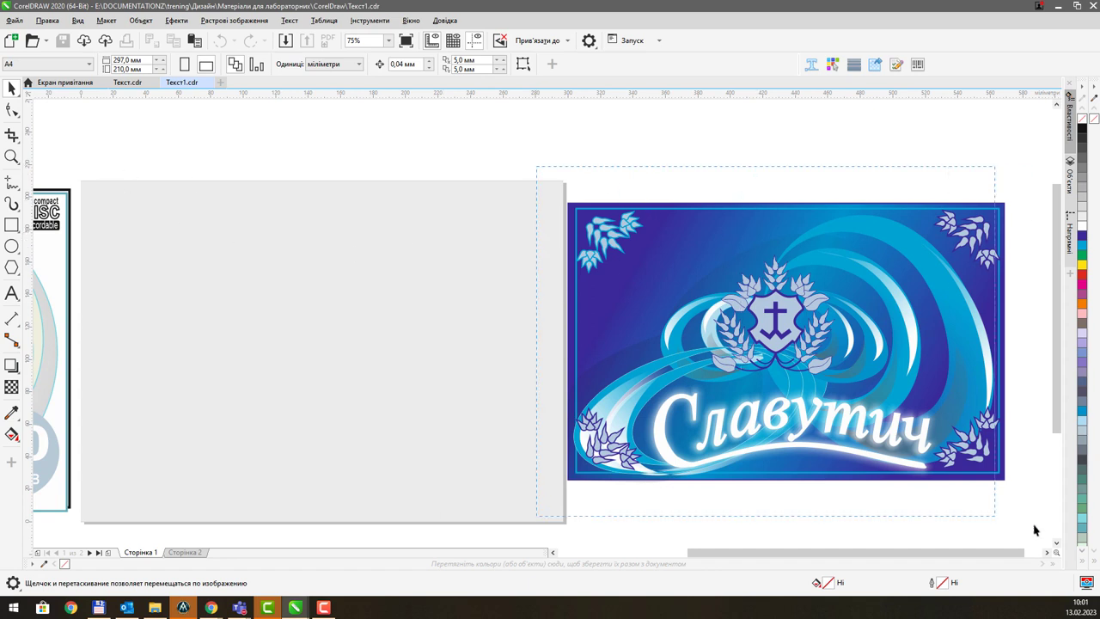
{"action": "left_click", "coordinate": [877, 396]}
{"action": "left_click_drag", "start_coordinate": [455, 123], "coordinate": [1026, 516]}
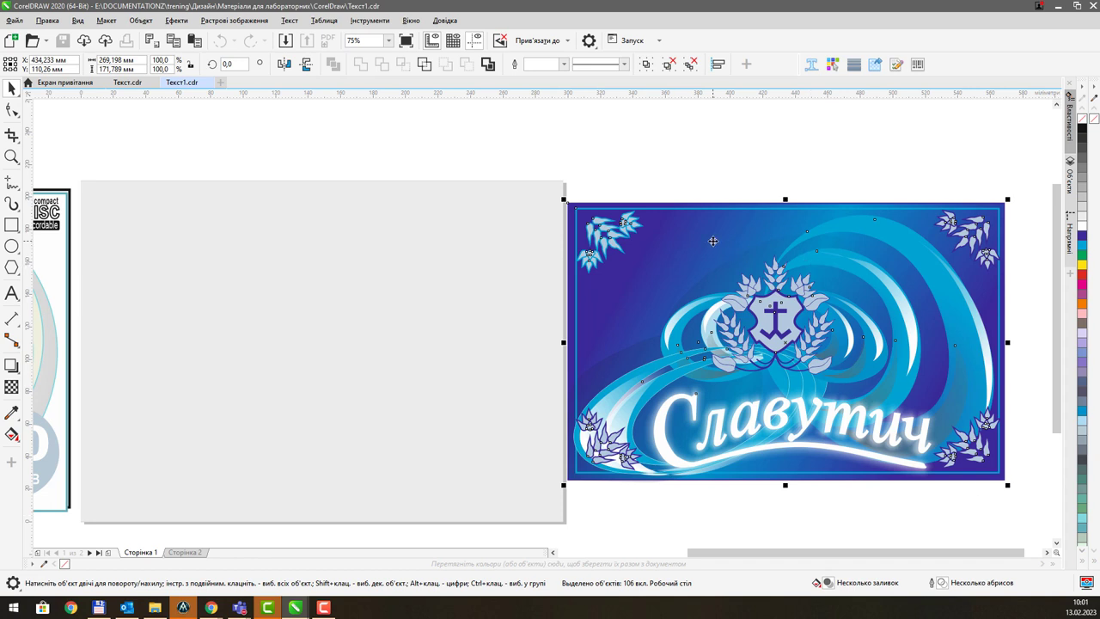
{"action": "left_click", "coordinate": [435, 243]}
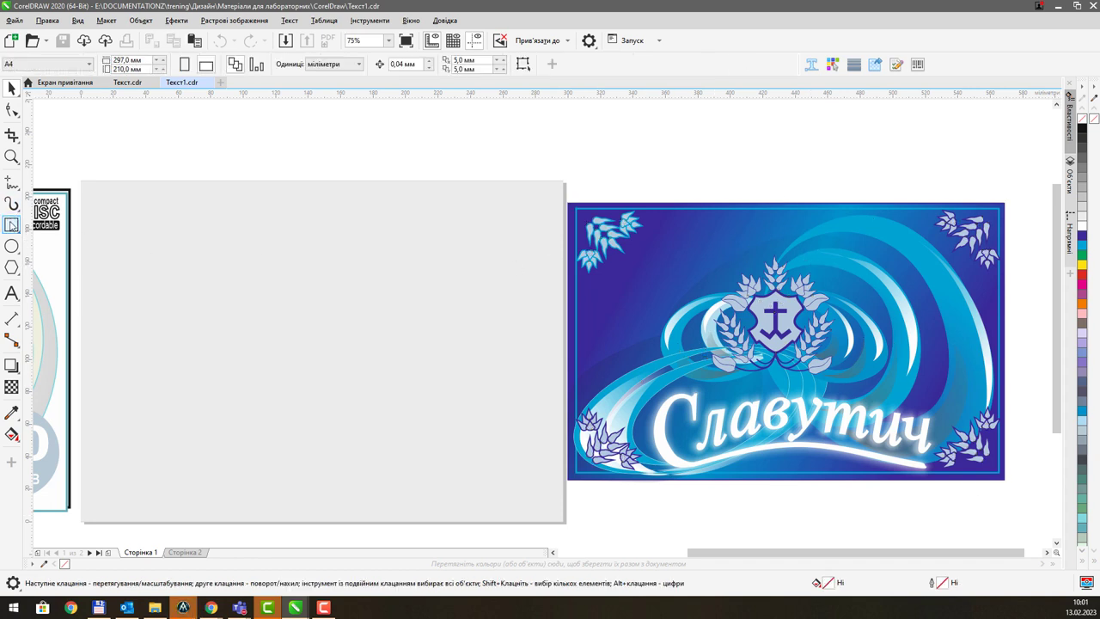
- Draw a rectangle about 239 × 133 mm on the blank page and give it a 50% black outline
{"action": "left_click", "coordinate": [12, 225]}
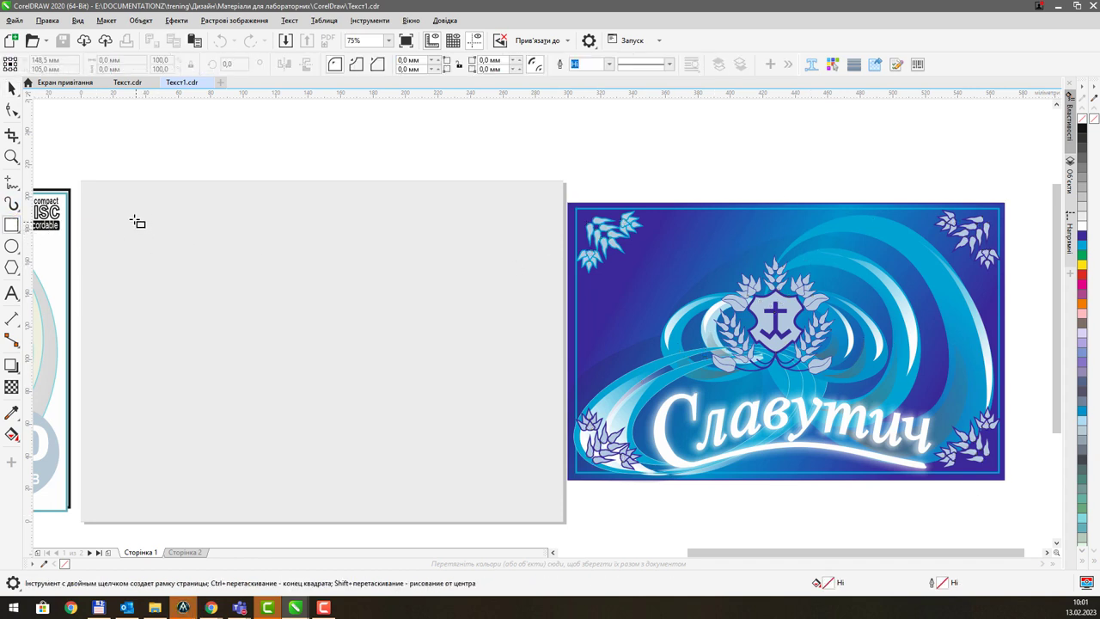
{"action": "left_click_drag", "start_coordinate": [119, 210], "coordinate": [509, 428]}
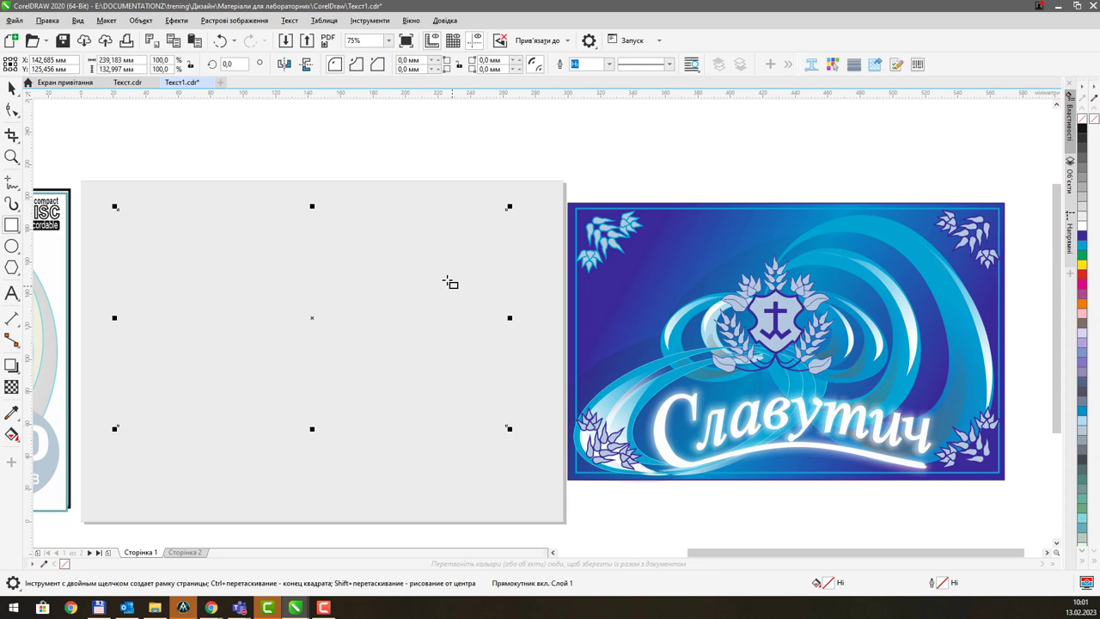
{"action": "left_click_drag", "start_coordinate": [447, 280], "coordinate": [458, 289]}
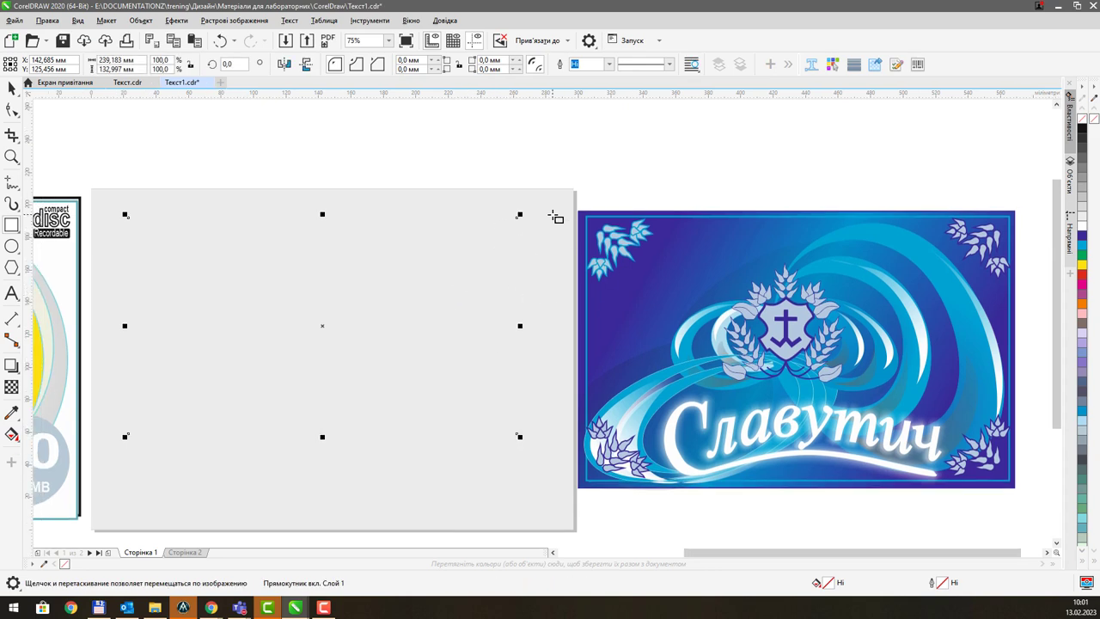
{"action": "right_click", "coordinate": [1082, 180]}
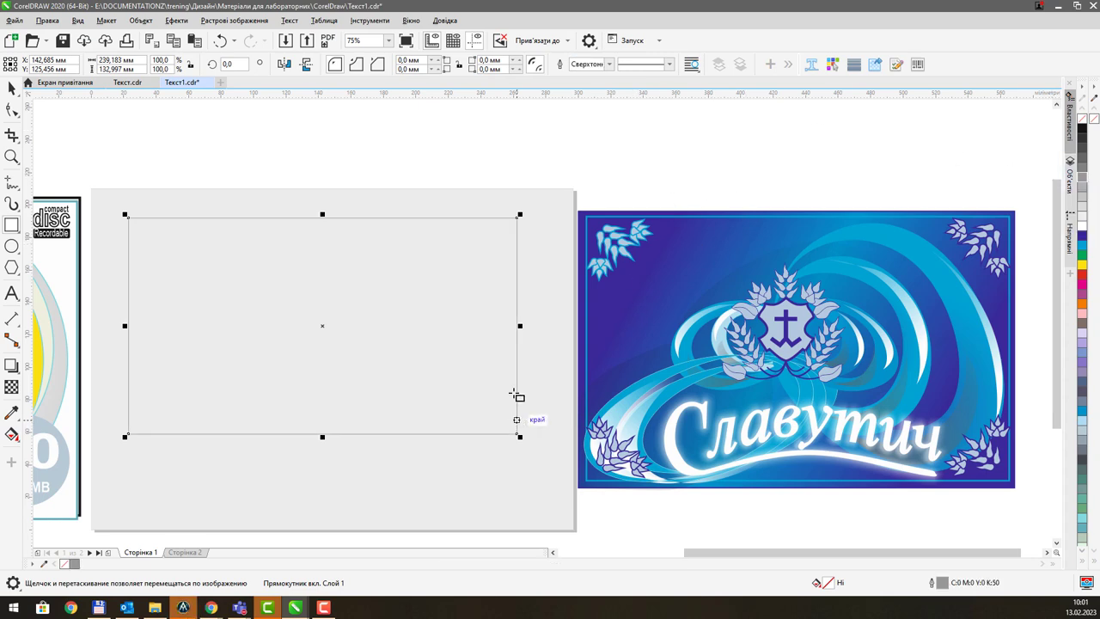
{"action": "left_click", "coordinate": [12, 89]}
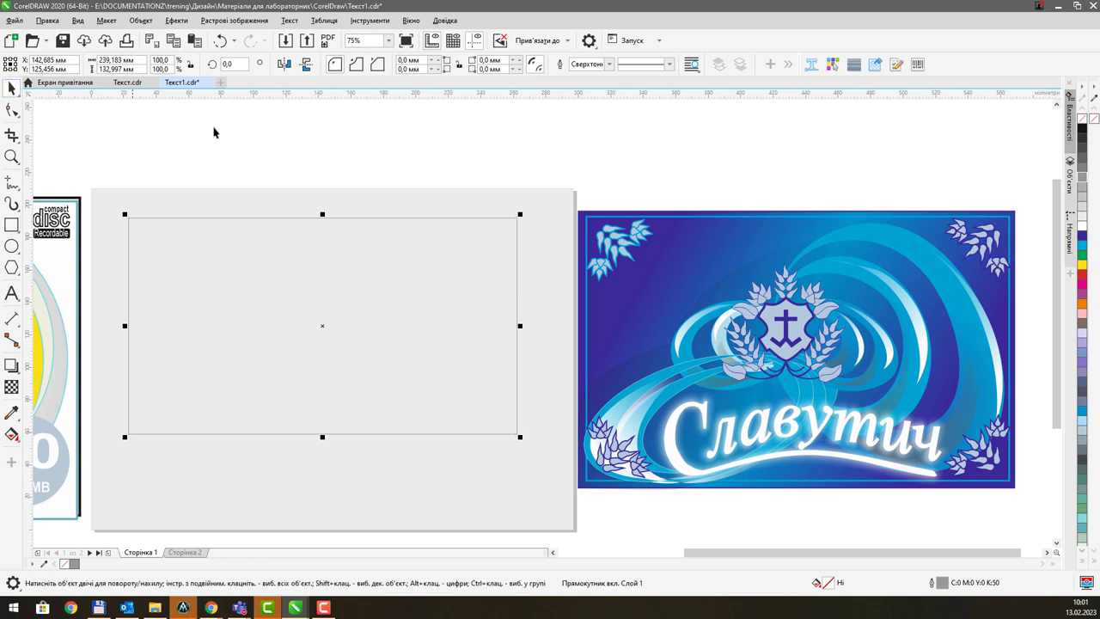
{"action": "left_click", "coordinate": [298, 137]}
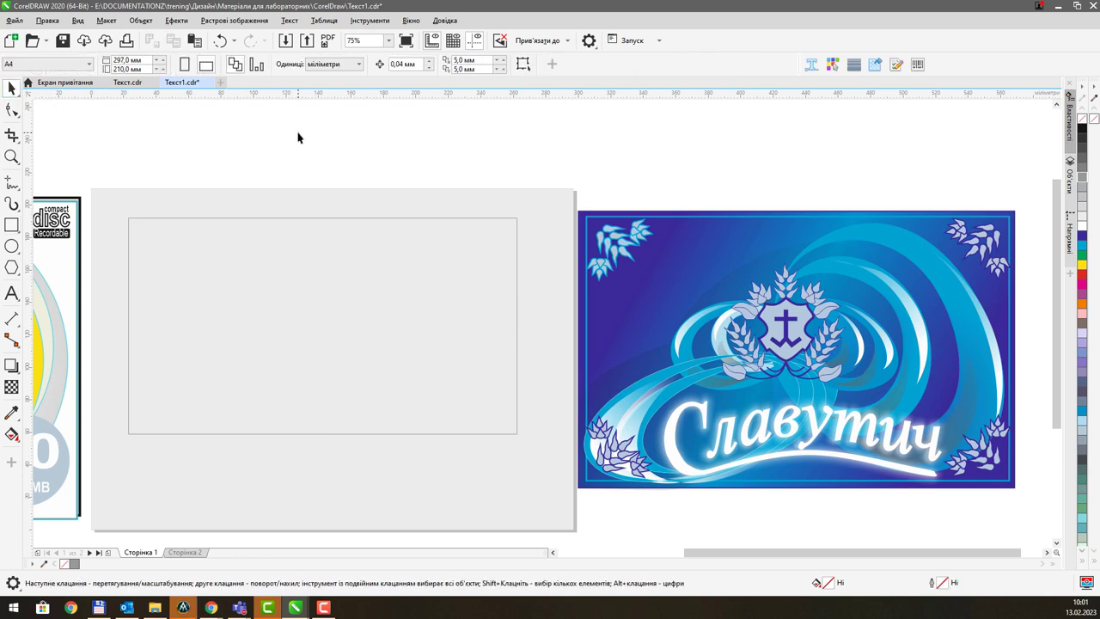
- Draw a zigzag test line with the Bezier tool above the page and down across the Славутич label
{"action": "left_click", "coordinate": [11, 185]}
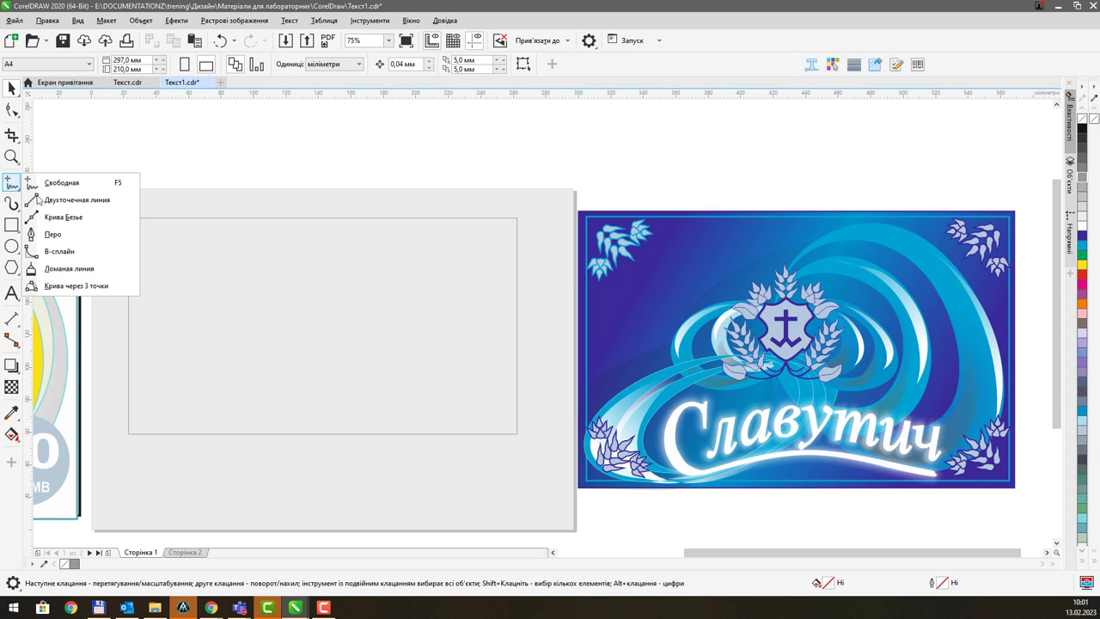
{"action": "left_click", "coordinate": [63, 217]}
{"action": "left_click", "coordinate": [329, 122]}
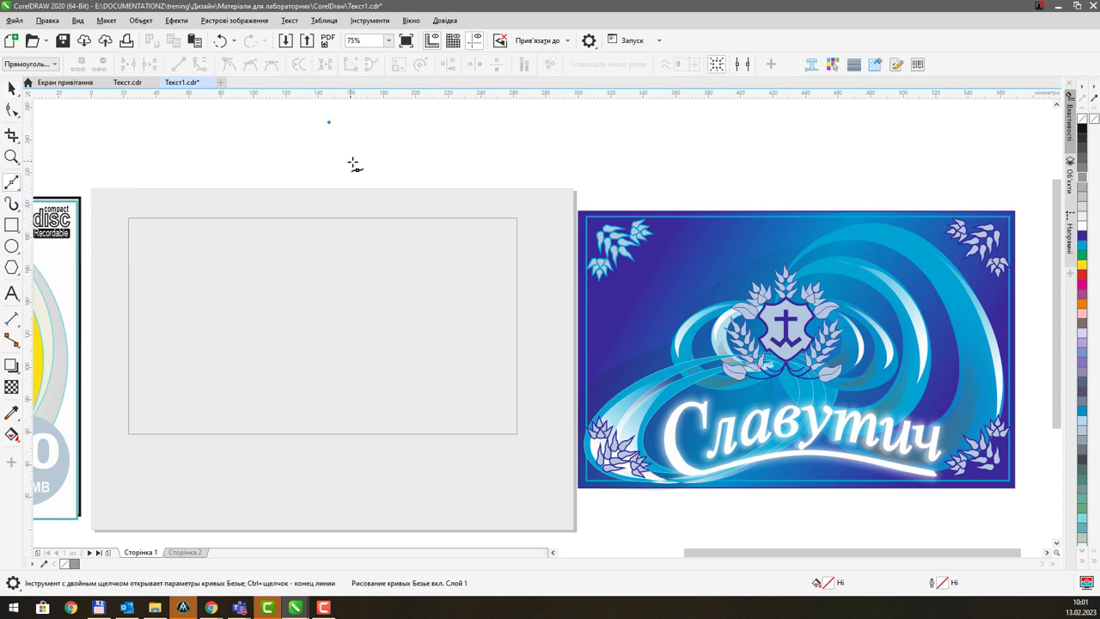
{"action": "left_click", "coordinate": [456, 129]}
{"action": "left_click", "coordinate": [575, 133]}
{"action": "left_click_drag", "start_coordinate": [633, 155], "coordinate": [643, 150]}
{"action": "left_click", "coordinate": [719, 128]}
{"action": "left_click", "coordinate": [749, 264]}
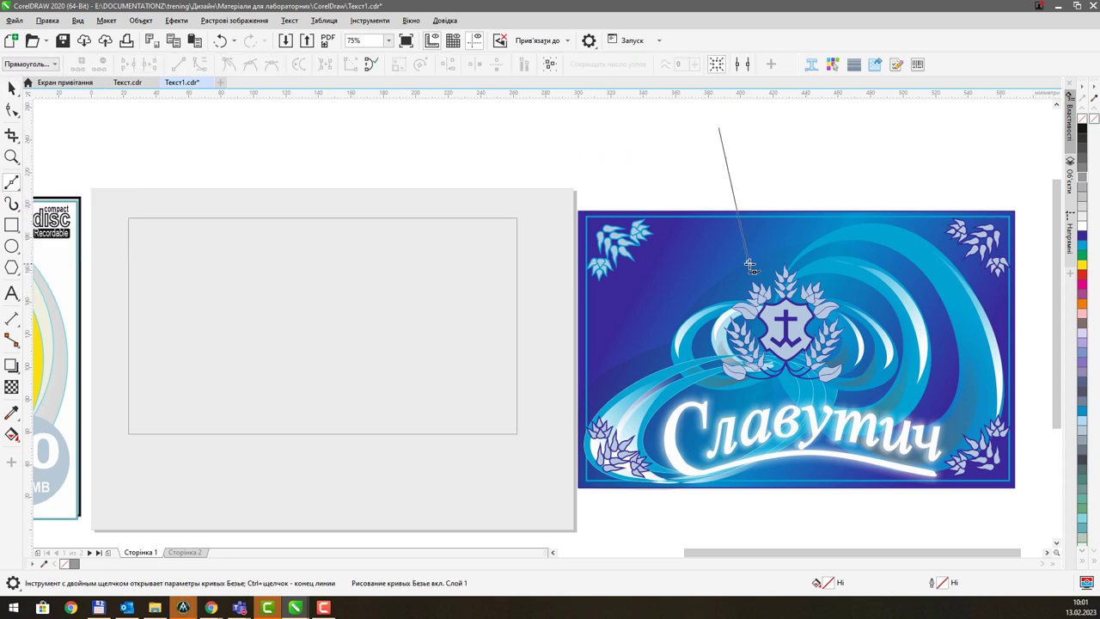
{"action": "left_click", "coordinate": [663, 288]}
{"action": "left_click", "coordinate": [630, 362]}
{"action": "left_click", "coordinate": [641, 413]}
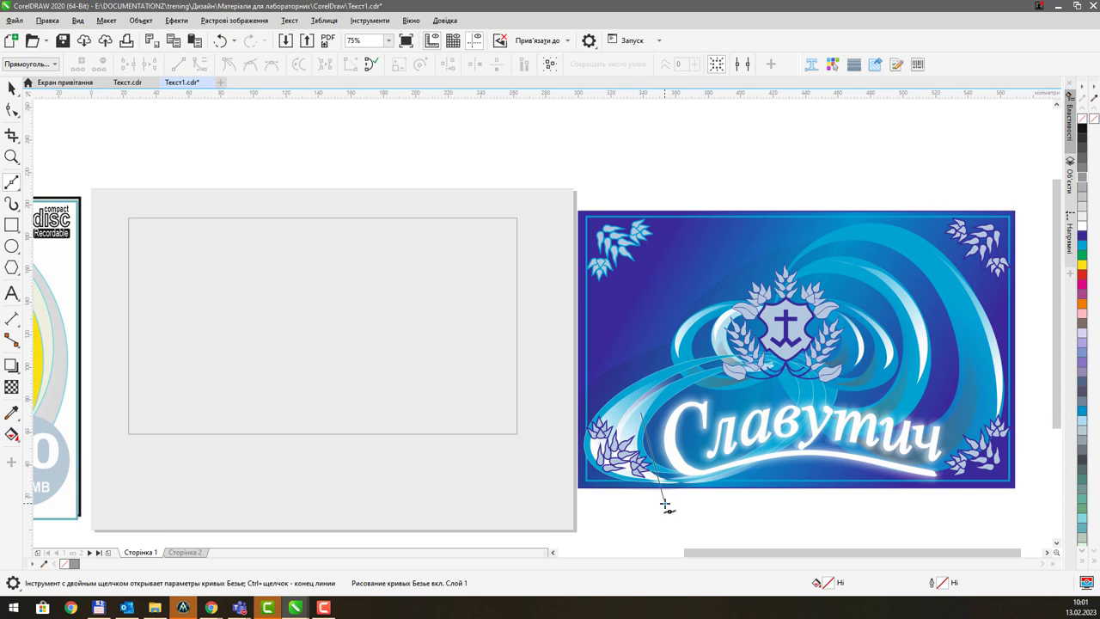
{"action": "left_click", "coordinate": [664, 505]}
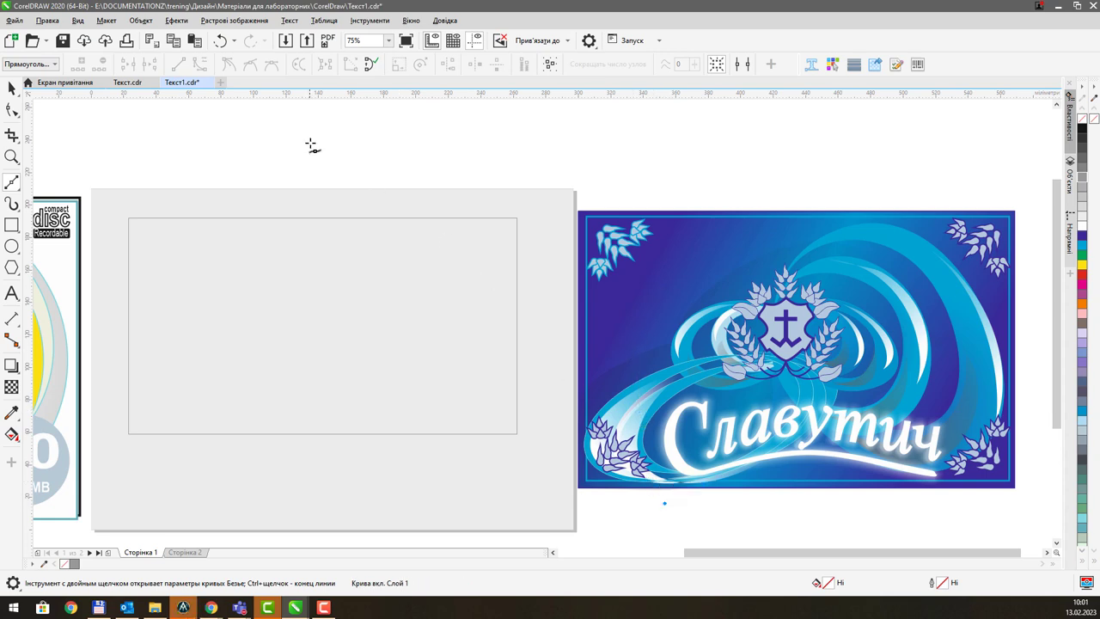
- Switch the display to Wireframe view and leave the Bezier tool with nothing selected
{"action": "left_click", "coordinate": [77, 20]}
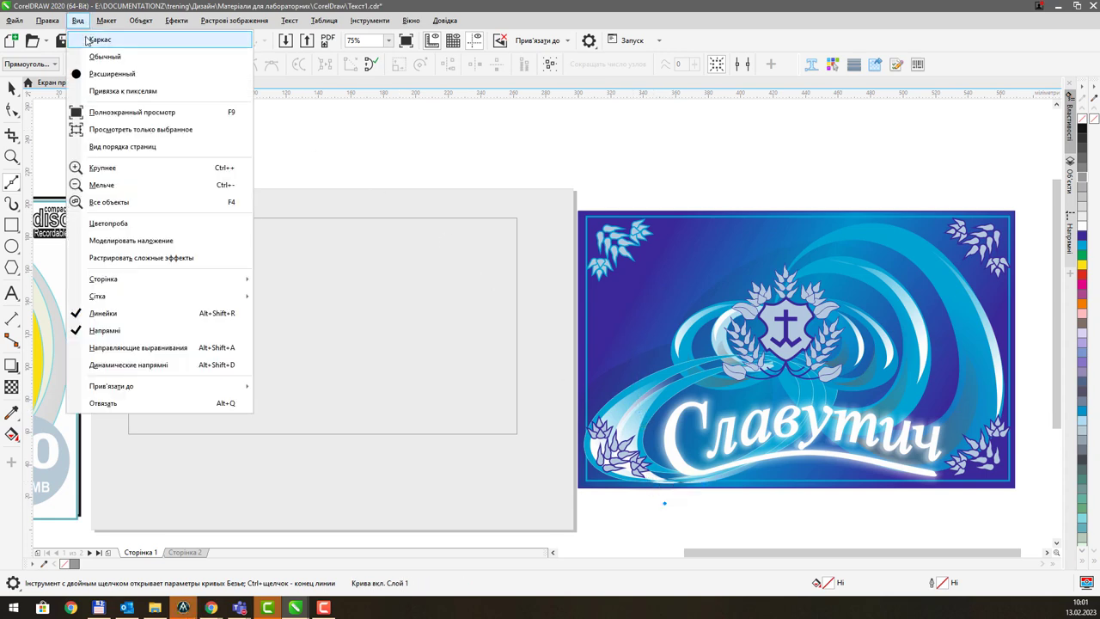
{"action": "left_click", "coordinate": [97, 39]}
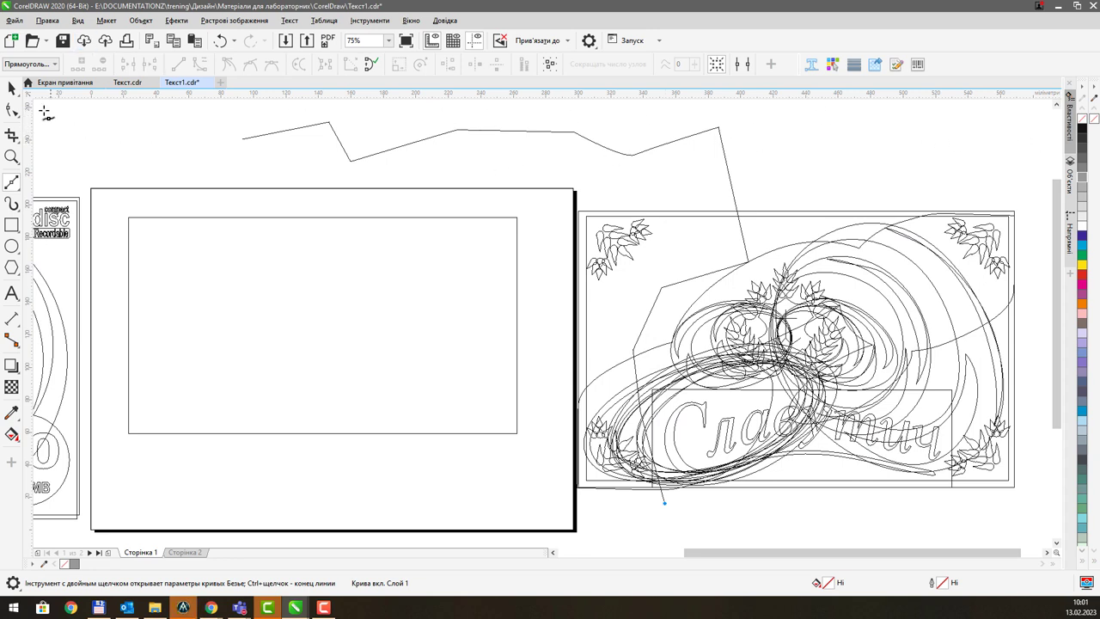
{"action": "left_click", "coordinate": [12, 88]}
{"action": "left_click", "coordinate": [172, 141]}
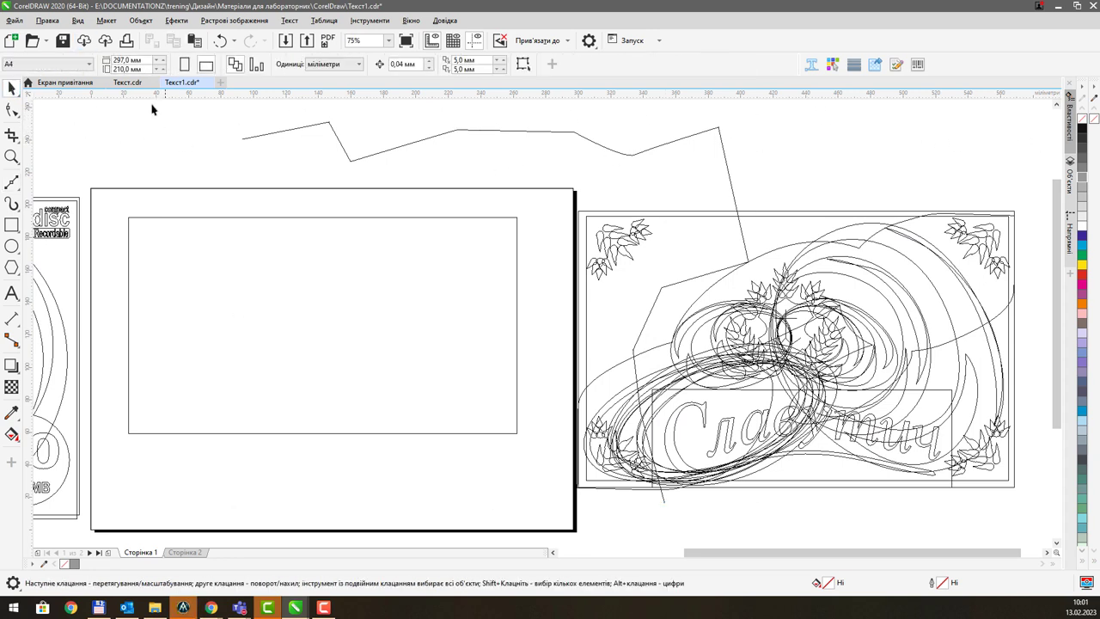
- Delete the zigzag test line and return the display to Enhanced view
{"action": "left_click", "coordinate": [106, 20]}
{"action": "mouse_move", "coordinate": [78, 20]}
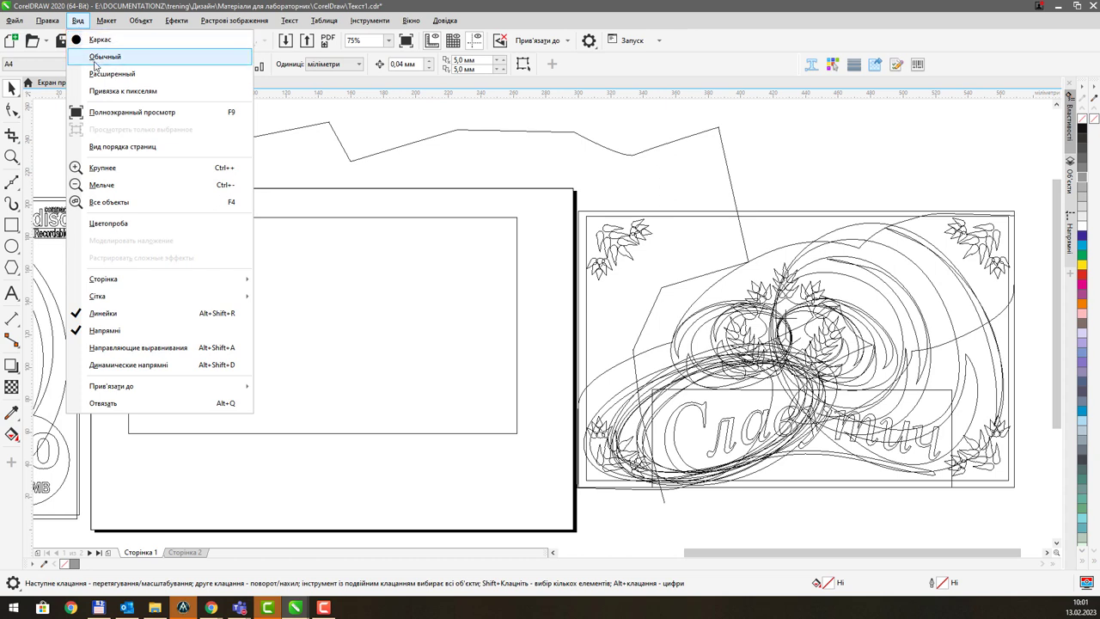
{"action": "left_click", "coordinate": [229, 77]}
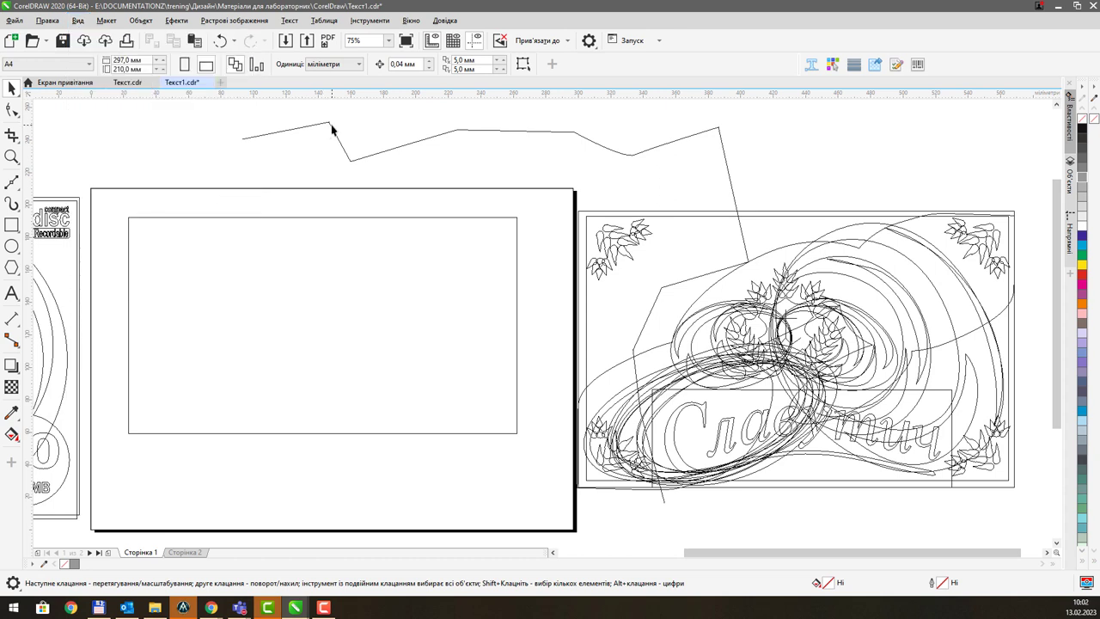
{"action": "left_click", "coordinate": [333, 129]}
{"action": "key", "text": "Delete"}
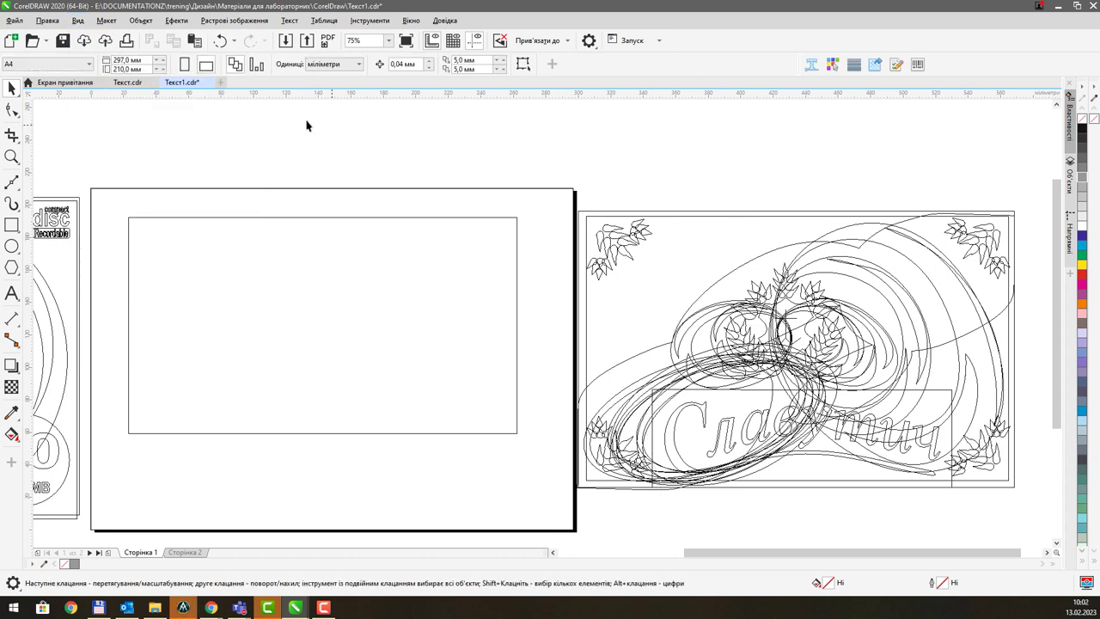
{"action": "left_click", "coordinate": [77, 20]}
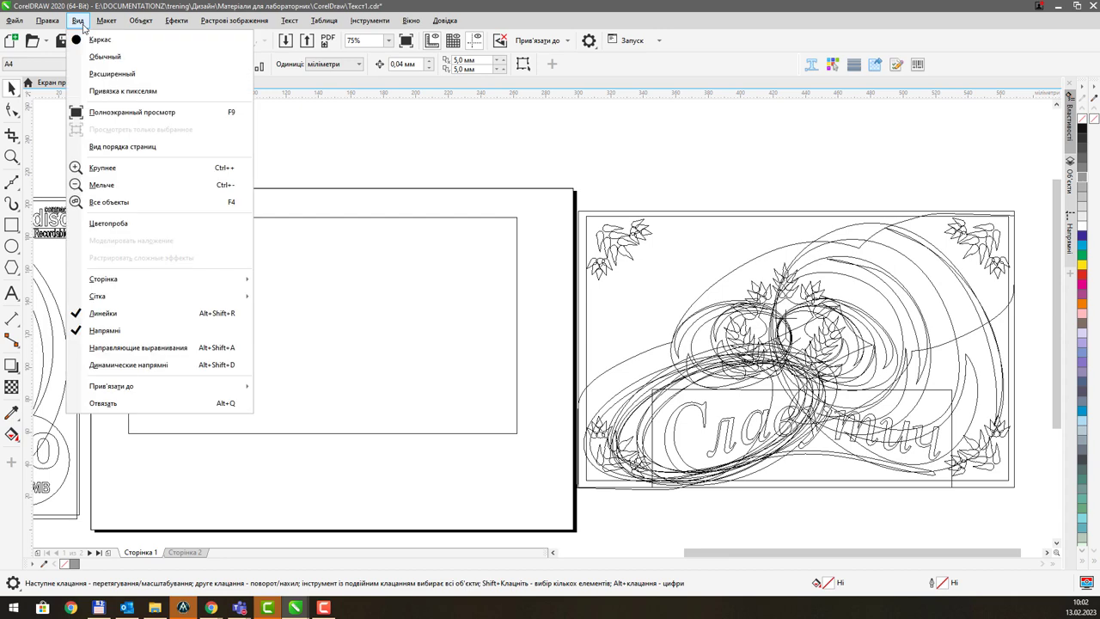
{"action": "left_click", "coordinate": [108, 74]}
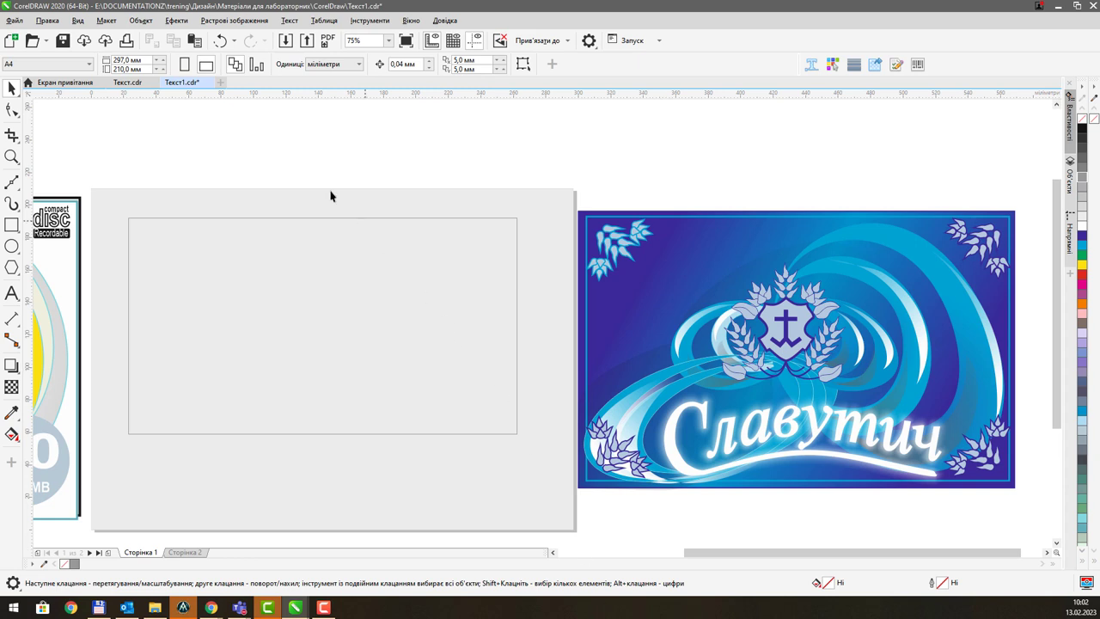
- Set the document's default outline colour for graphic objects to black
{"action": "left_click", "coordinate": [1082, 129]}
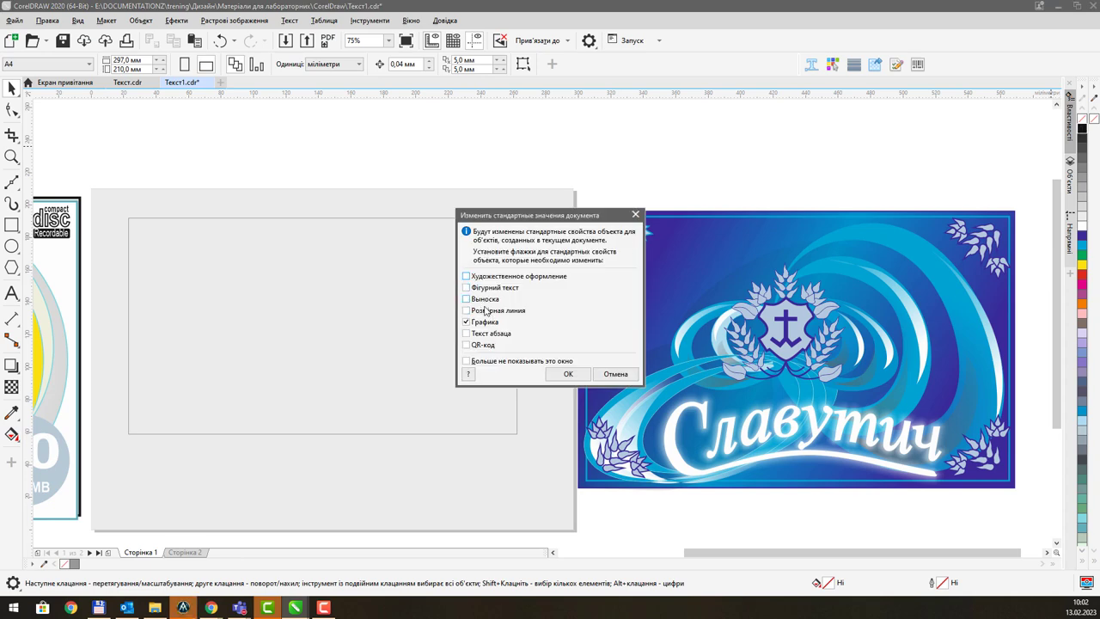
{"action": "left_click", "coordinate": [566, 373]}
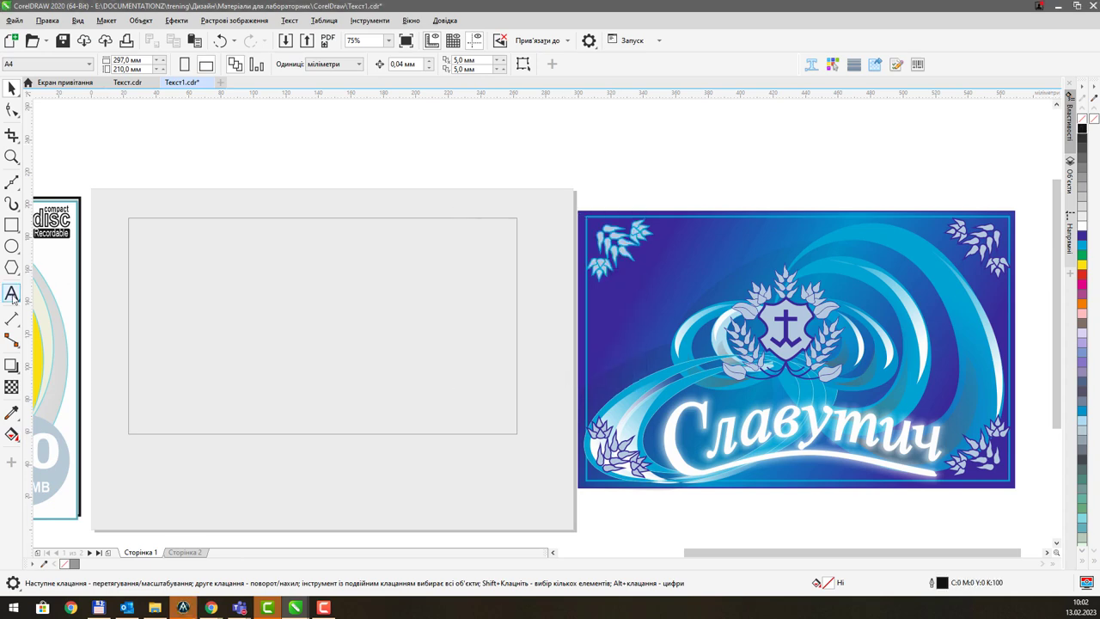
- Add the artistic text "cc" above the page as a test and delete it
{"action": "key", "text": "F8"}
{"action": "left_click", "coordinate": [285, 142]}
{"action": "type", "text": "cc"}
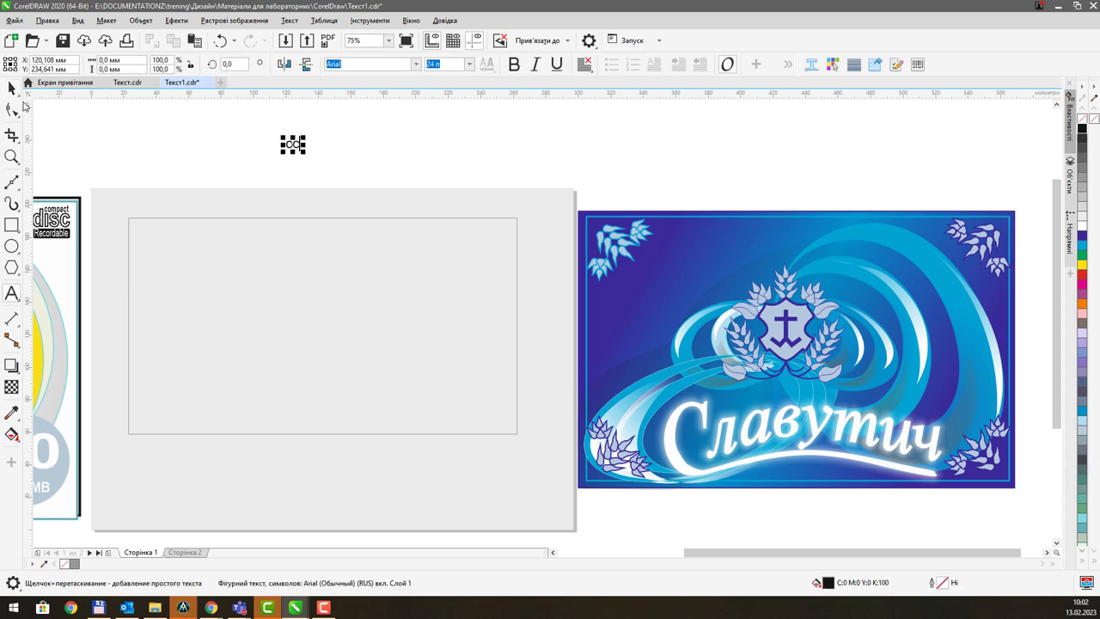
{"action": "left_click", "coordinate": [11, 88]}
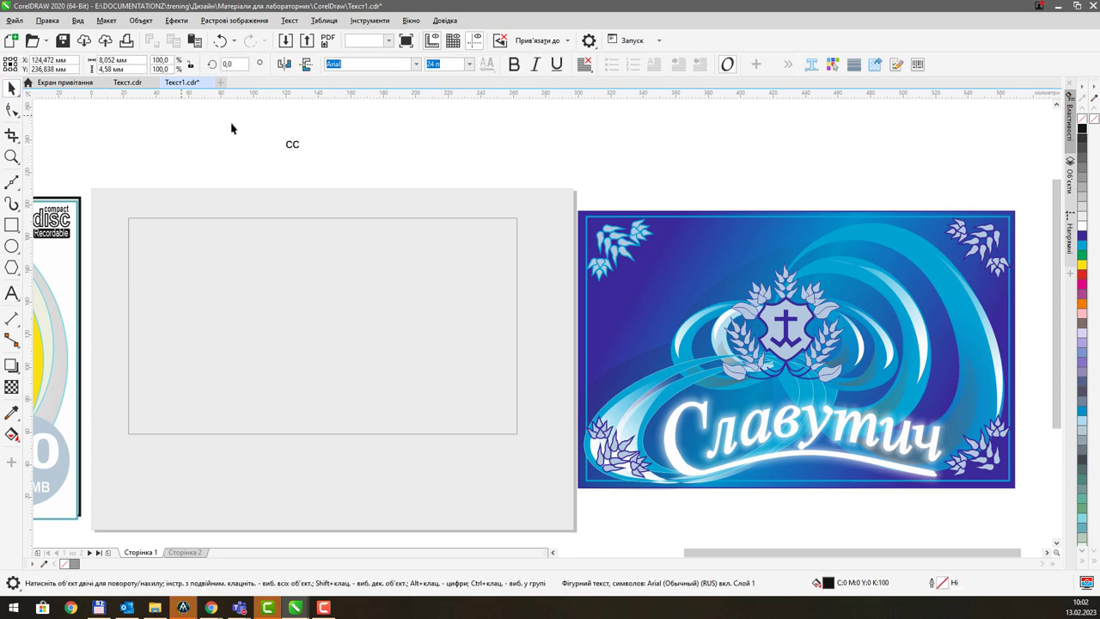
{"action": "left_click_drag", "start_coordinate": [233, 123], "coordinate": [369, 173]}
{"action": "key", "text": "Delete"}
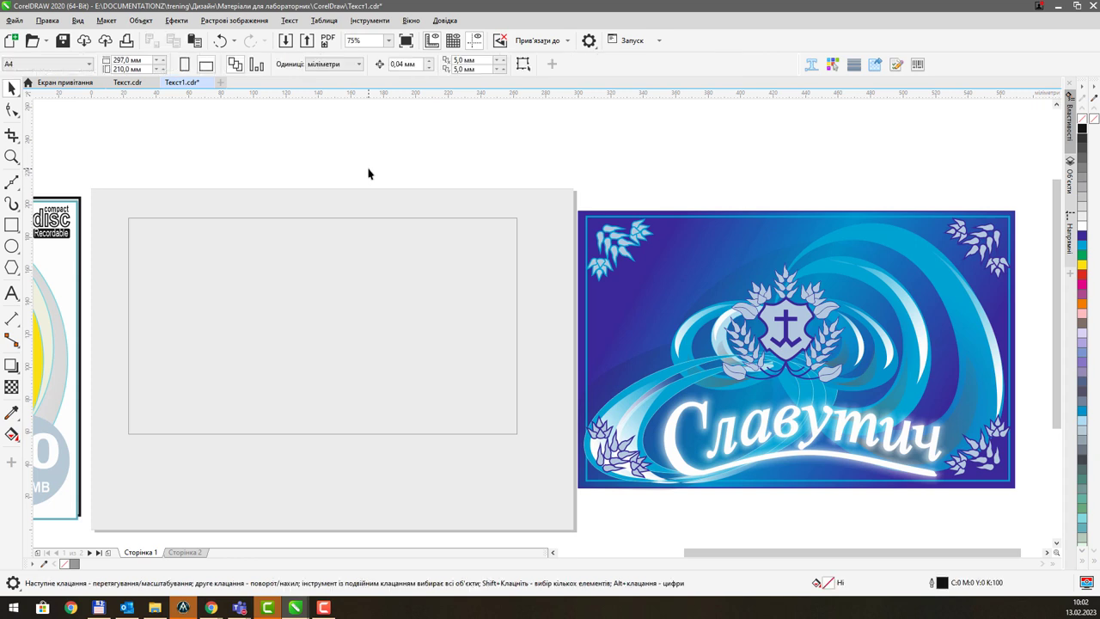
- Draw a test Bezier curve with straight and curved segments above the page and the label, and delete it
{"action": "left_click", "coordinate": [11, 183]}
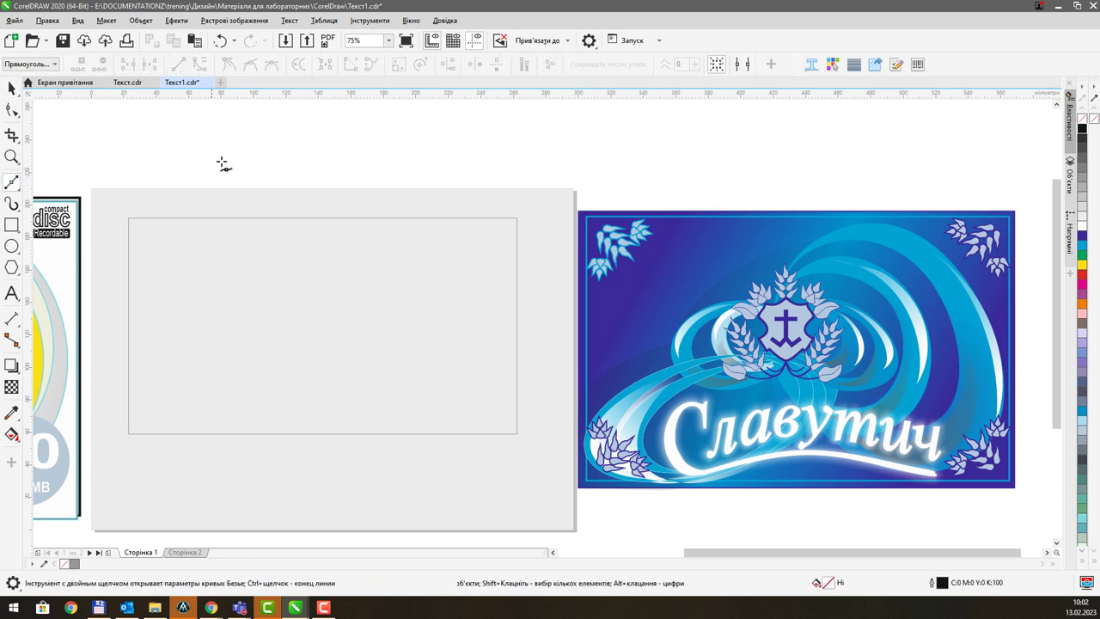
{"action": "left_click", "coordinate": [222, 160]}
{"action": "left_click", "coordinate": [328, 118]}
{"action": "left_click_drag", "start_coordinate": [365, 163], "coordinate": [374, 160]}
{"action": "left_click", "coordinate": [496, 128]}
{"action": "left_click_drag", "start_coordinate": [610, 132], "coordinate": [618, 138]}
{"action": "left_click_drag", "start_coordinate": [686, 173], "coordinate": [695, 170]}
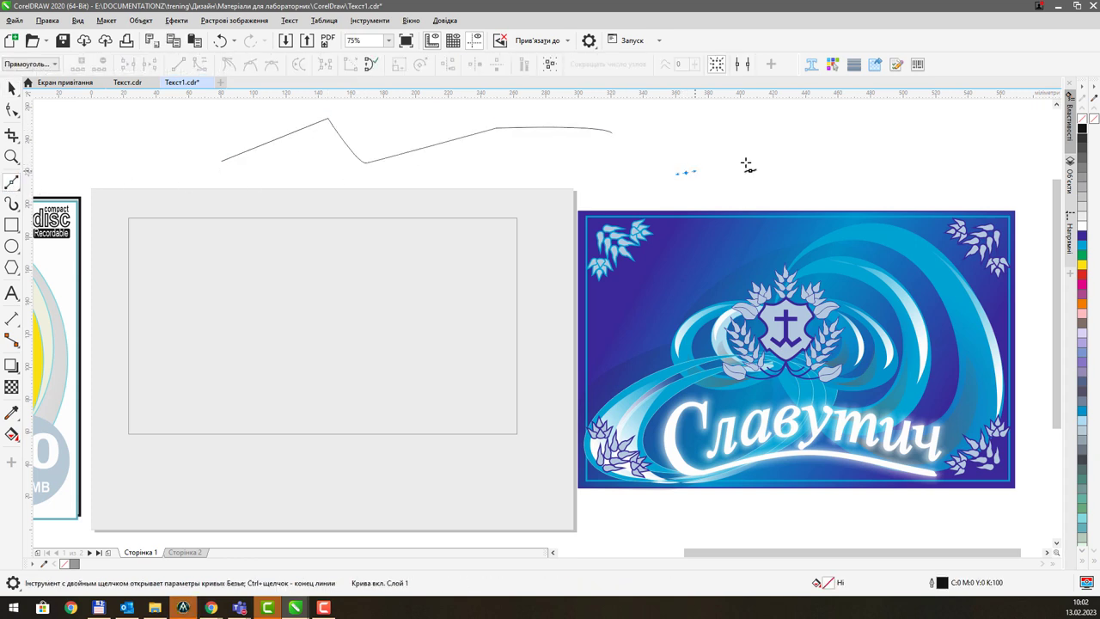
{"action": "left_click", "coordinate": [807, 136]}
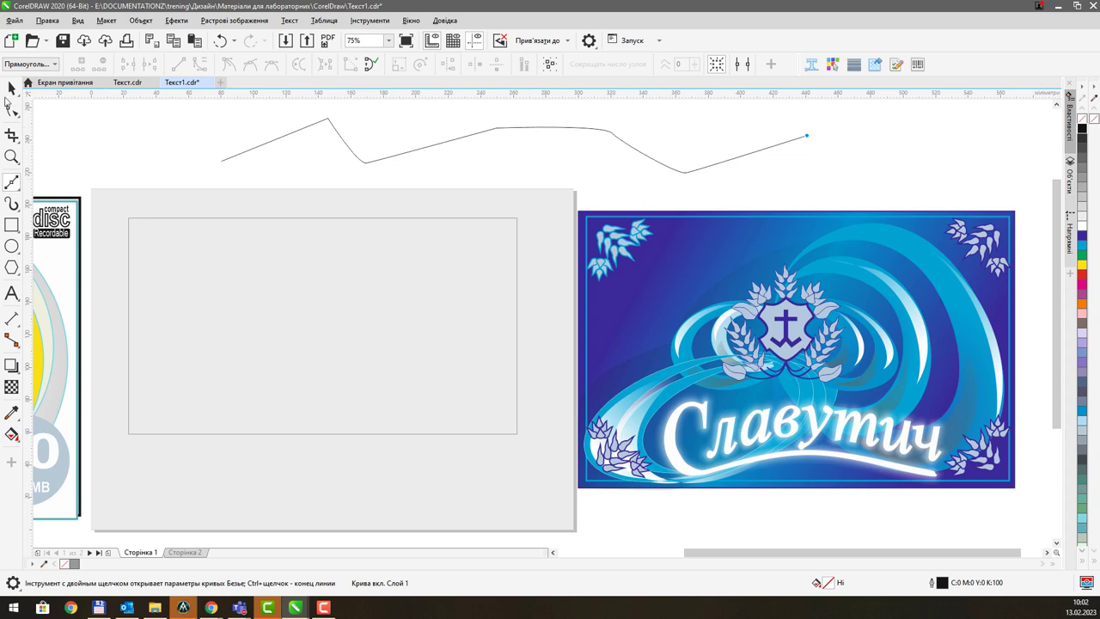
{"action": "key", "text": "space"}
{"action": "key", "text": "Delete"}
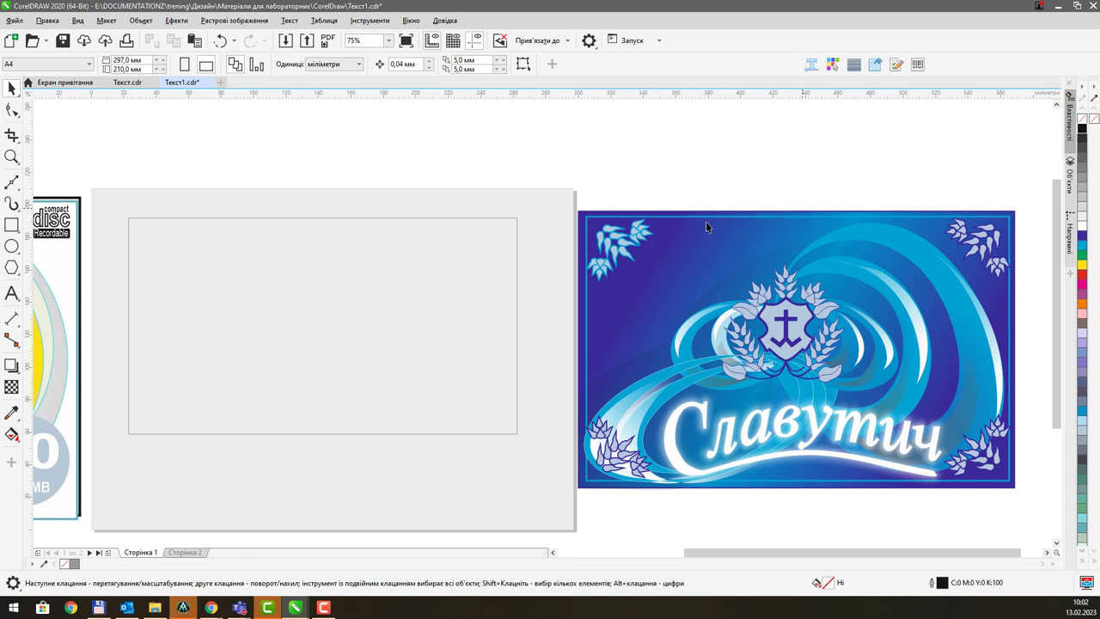
- Apply an elliptical fountain fill to the page's background rectangle with the Interactive Fill tool, centred near the rectangle's middle
{"action": "left_click", "coordinate": [269, 218]}
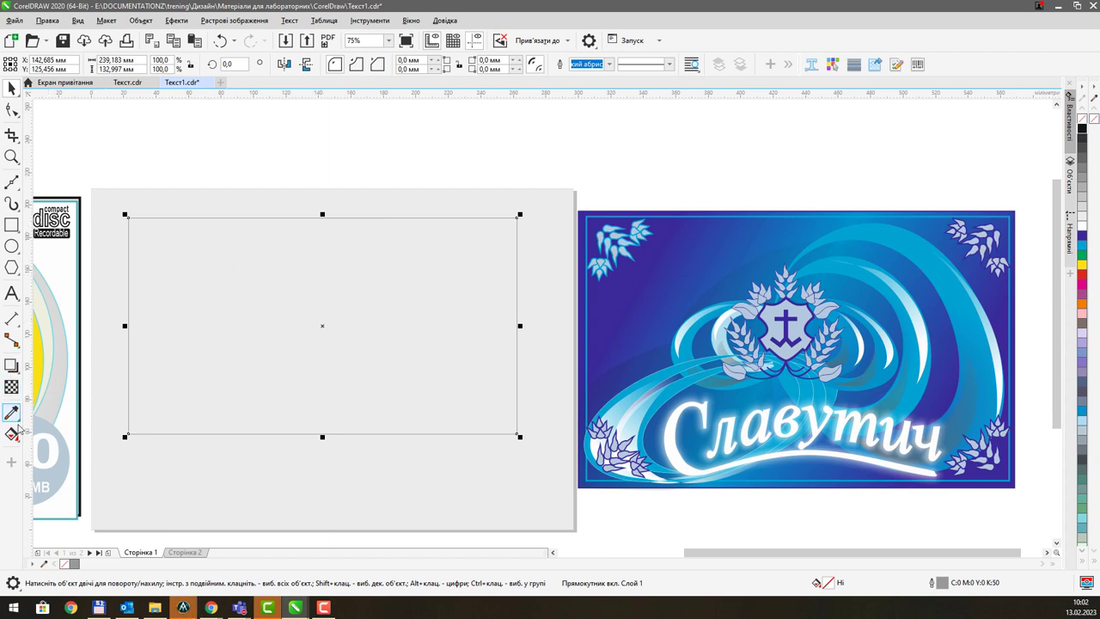
{"action": "left_click", "coordinate": [15, 441]}
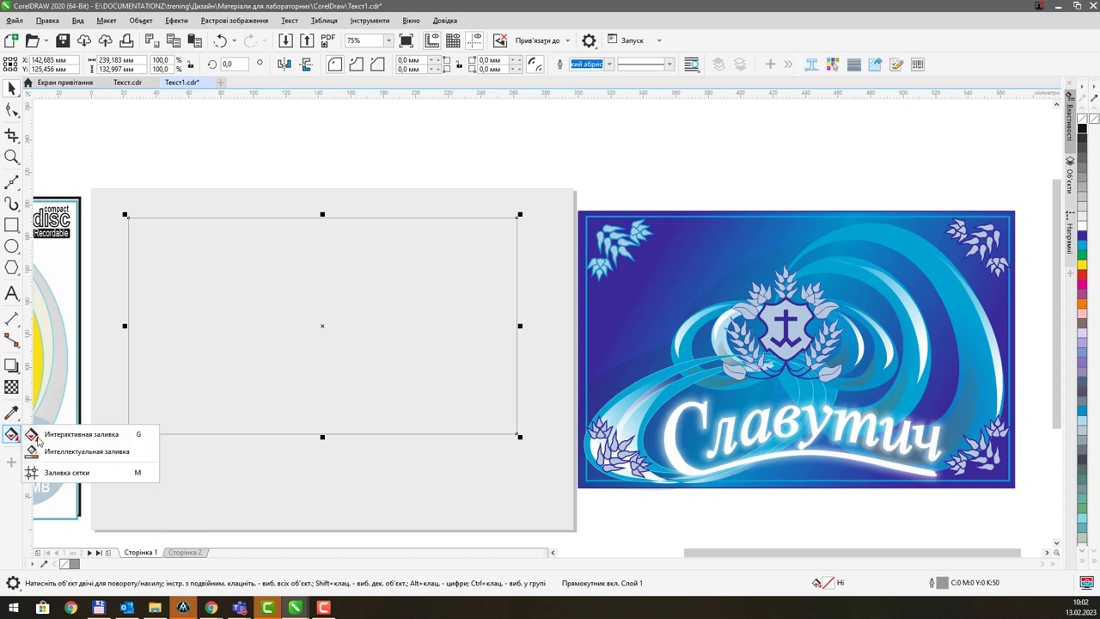
{"action": "left_click", "coordinate": [38, 436]}
{"action": "left_click_drag", "start_coordinate": [307, 314], "coordinate": [640, 308]}
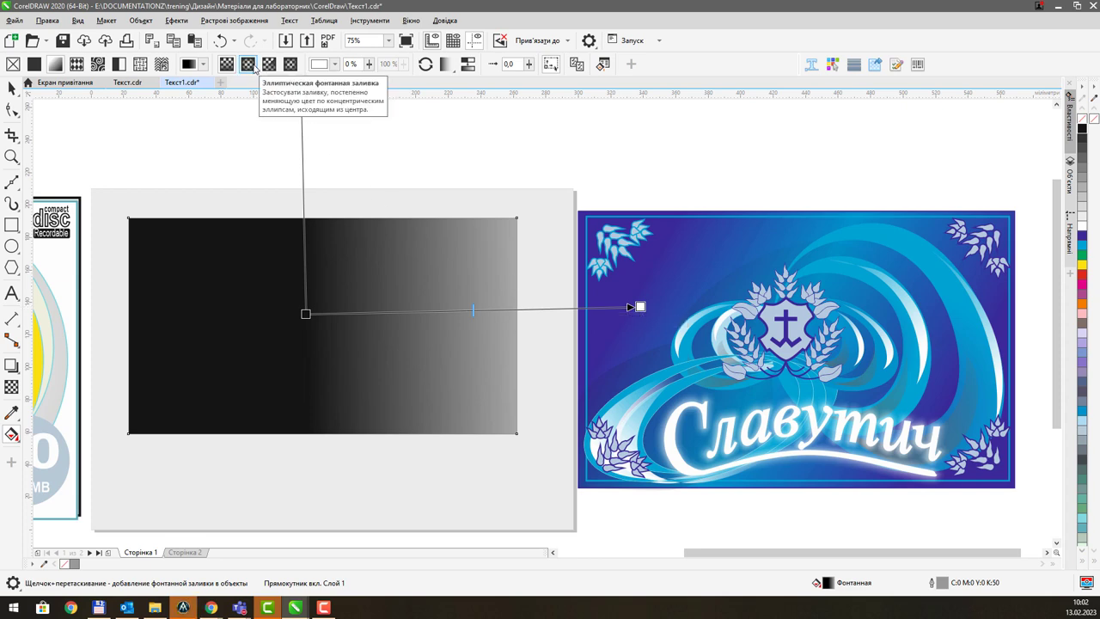
{"action": "left_click", "coordinate": [254, 67]}
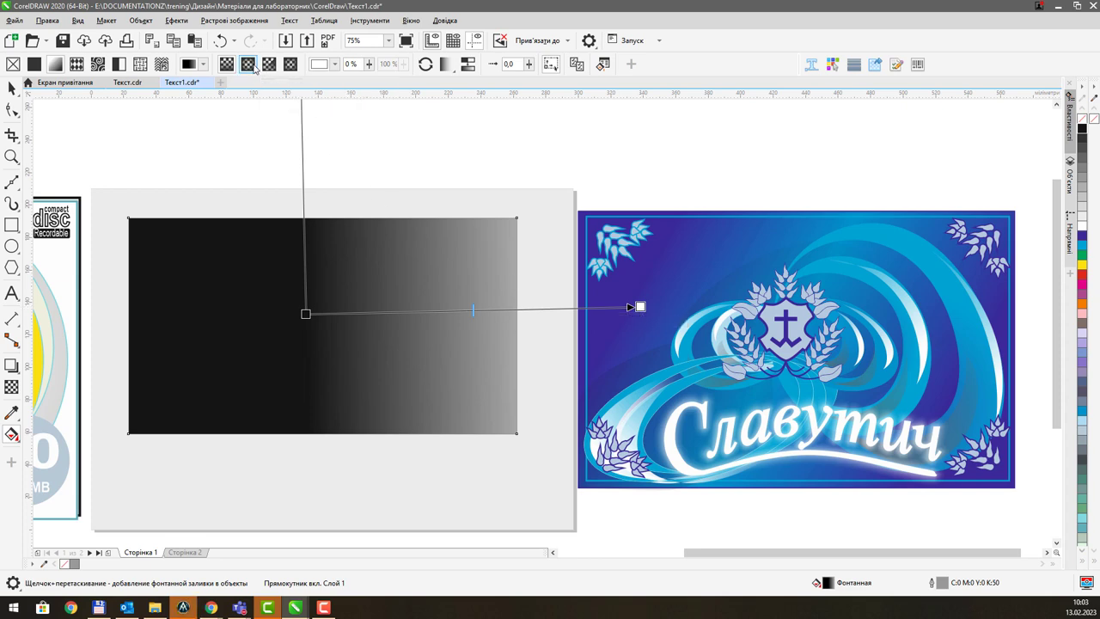
{"action": "left_click_drag", "start_coordinate": [472, 310], "coordinate": [321, 309]}
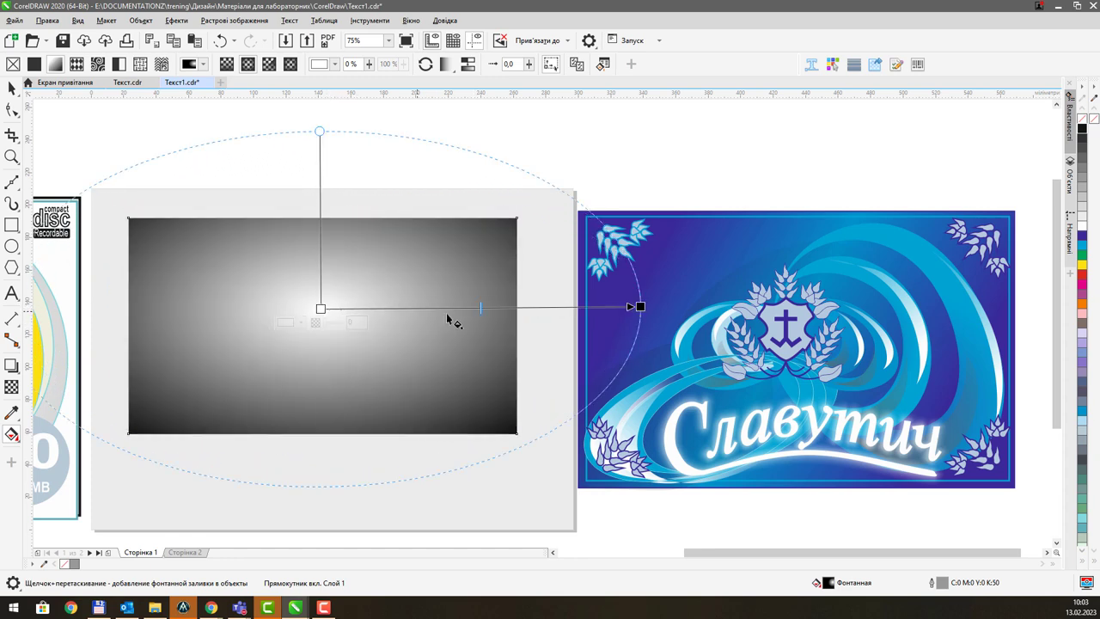
- Set the outer node of the rectangle's elliptical gradient to dark blue #001296
{"action": "left_click", "coordinate": [641, 307]}
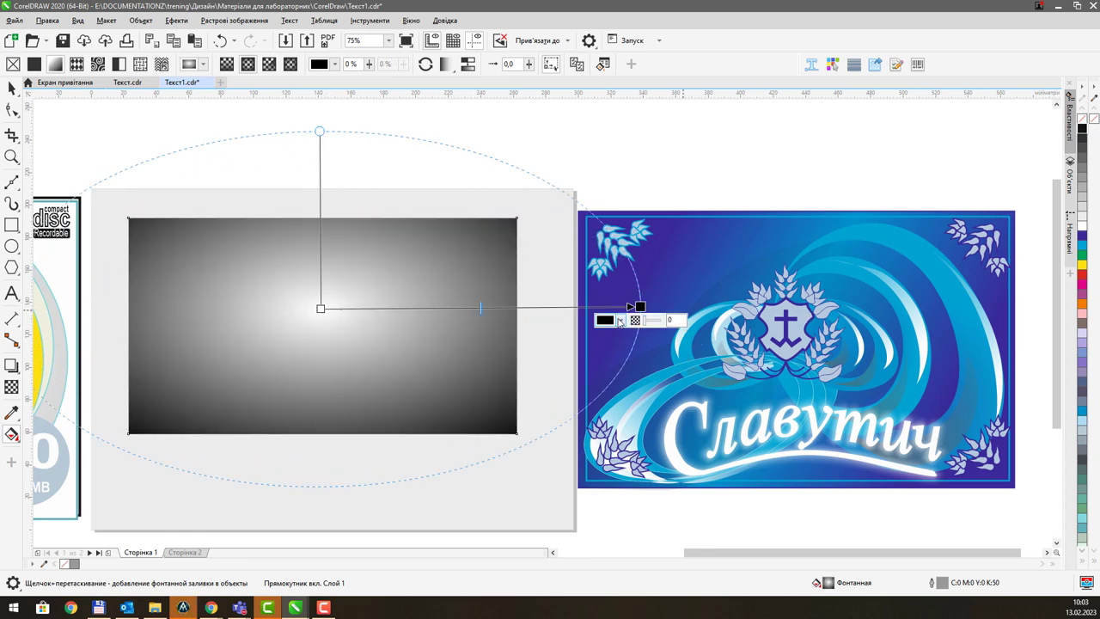
{"action": "left_click", "coordinate": [620, 321]}
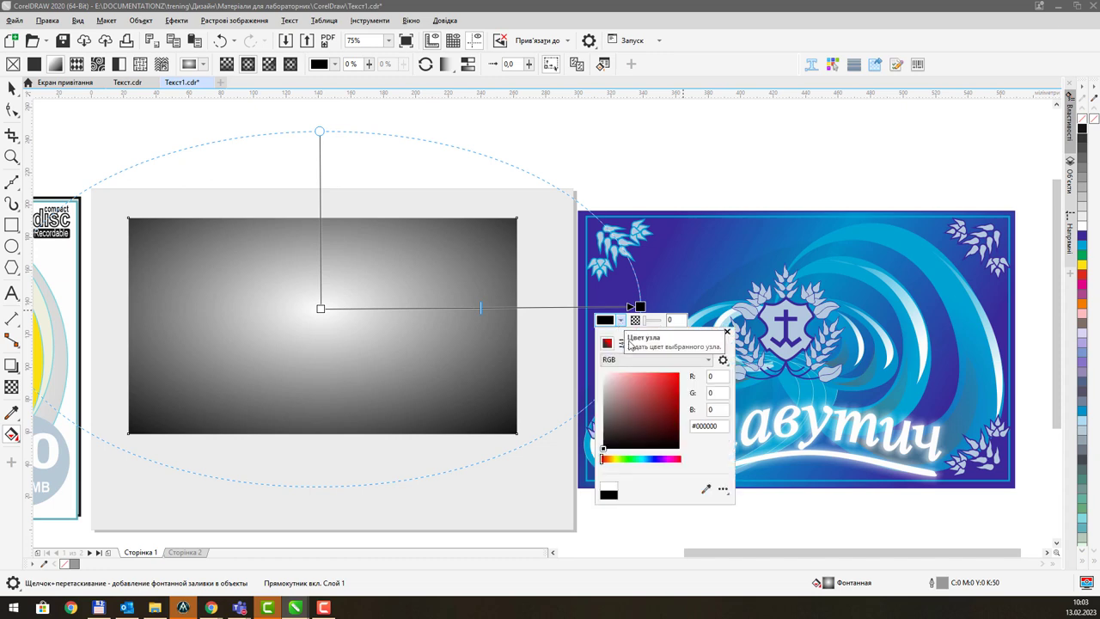
{"action": "left_click_drag", "start_coordinate": [641, 459], "coordinate": [653, 459]}
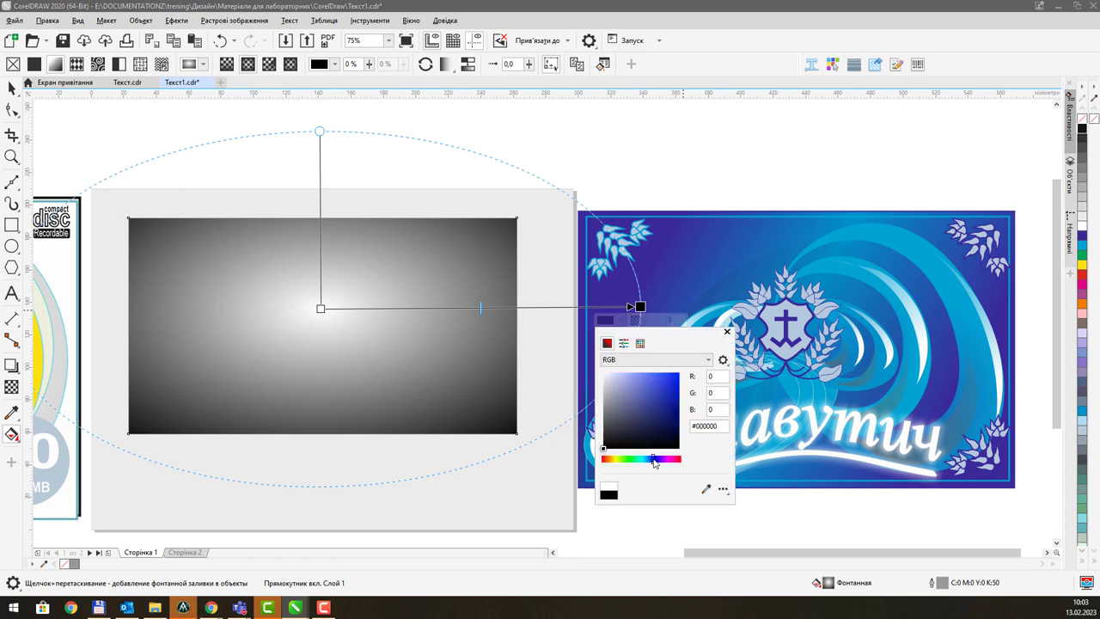
{"action": "left_click", "coordinate": [651, 378]}
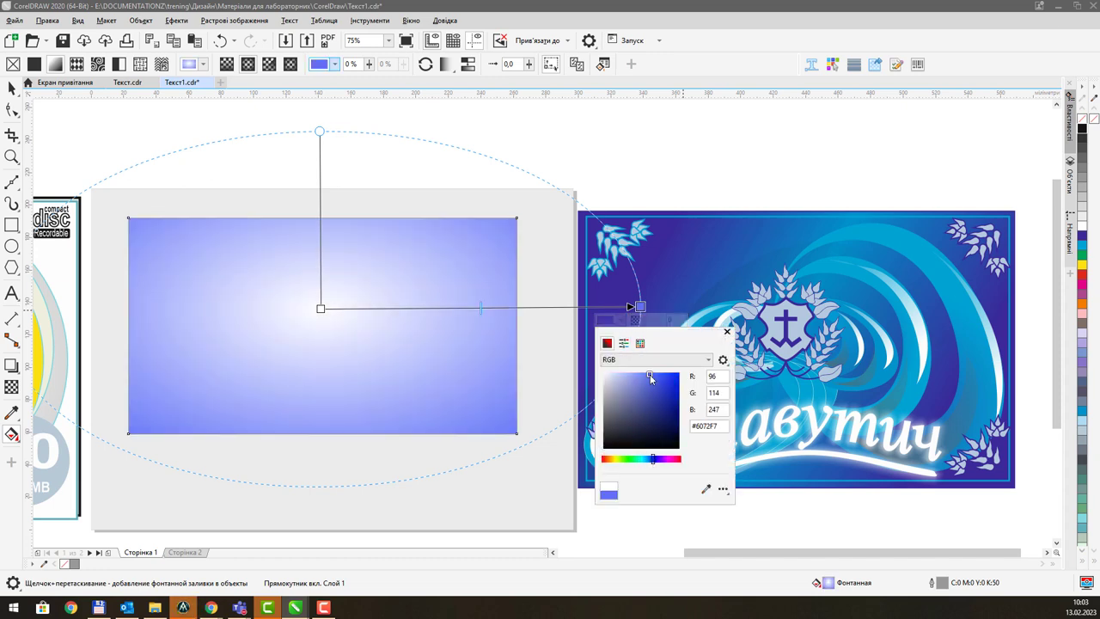
{"action": "mouse_move", "coordinate": [651, 378]}
{"action": "left_mouse_down"}
{"action": "mouse_move", "coordinate": [646, 392]}
{"action": "mouse_move", "coordinate": [681, 399]}
{"action": "mouse_move", "coordinate": [684, 386]}
{"action": "mouse_move", "coordinate": [683, 408]}
{"action": "left_mouse_up"}
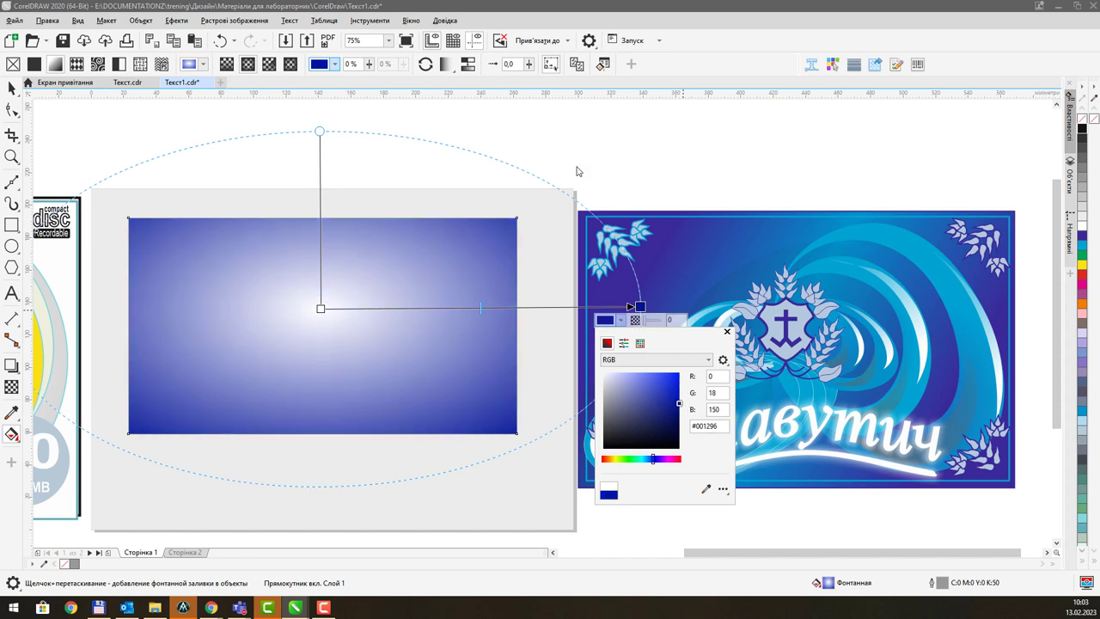
- Set the centre node of the rectangle's elliptical gradient to light blue #85A4FF
{"action": "left_click", "coordinate": [320, 308]}
{"action": "left_click", "coordinate": [319, 309]}
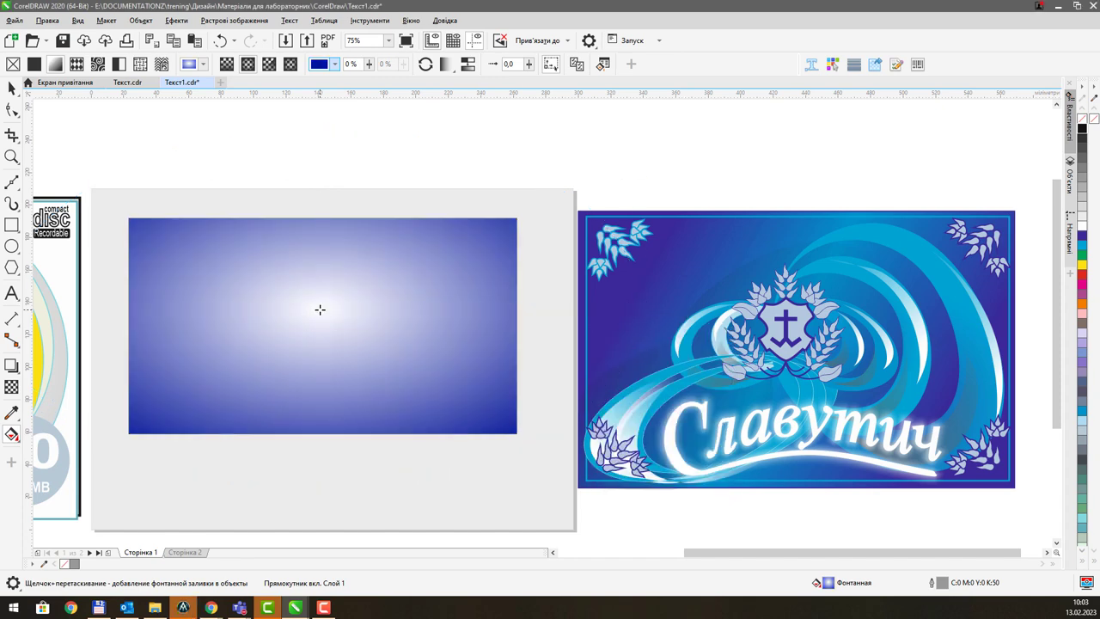
{"action": "left_click", "coordinate": [301, 323]}
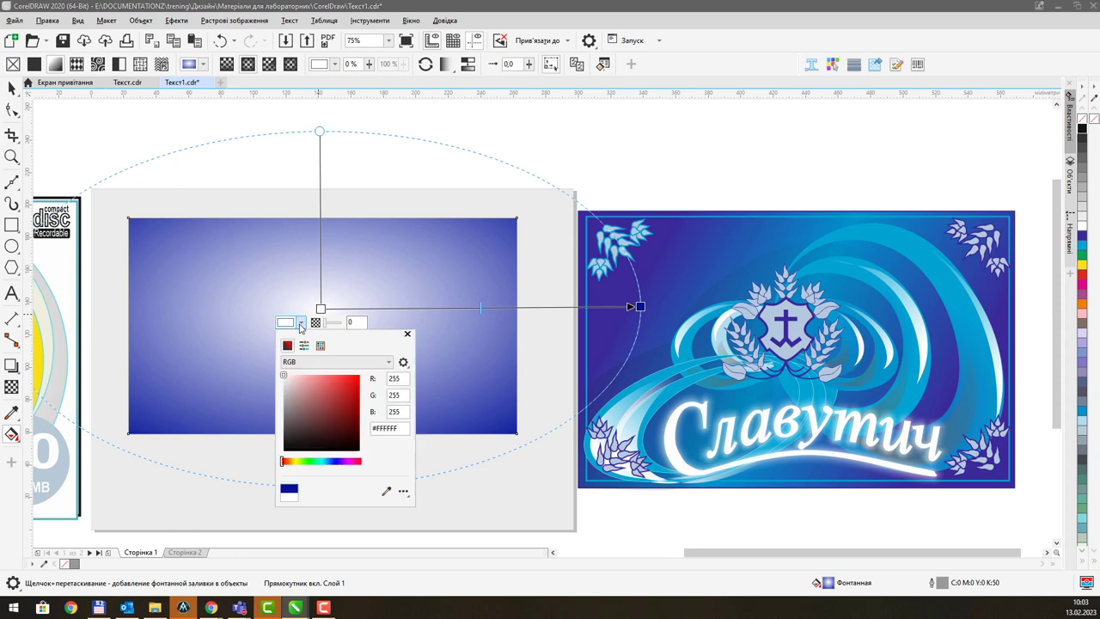
{"action": "left_click", "coordinate": [330, 461]}
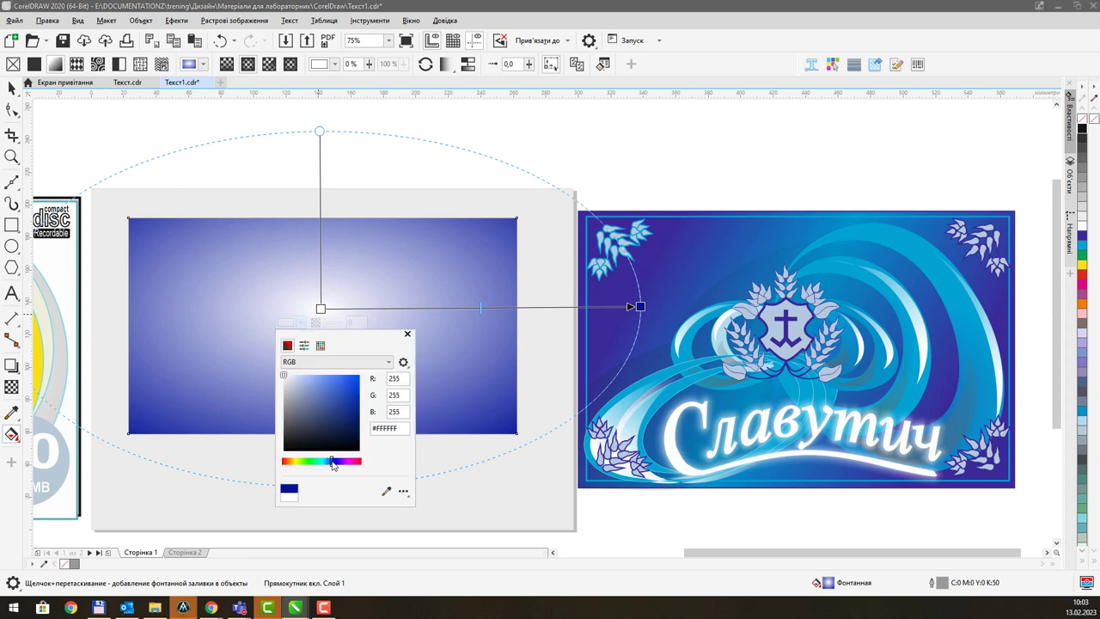
{"action": "left_click", "coordinate": [316, 376]}
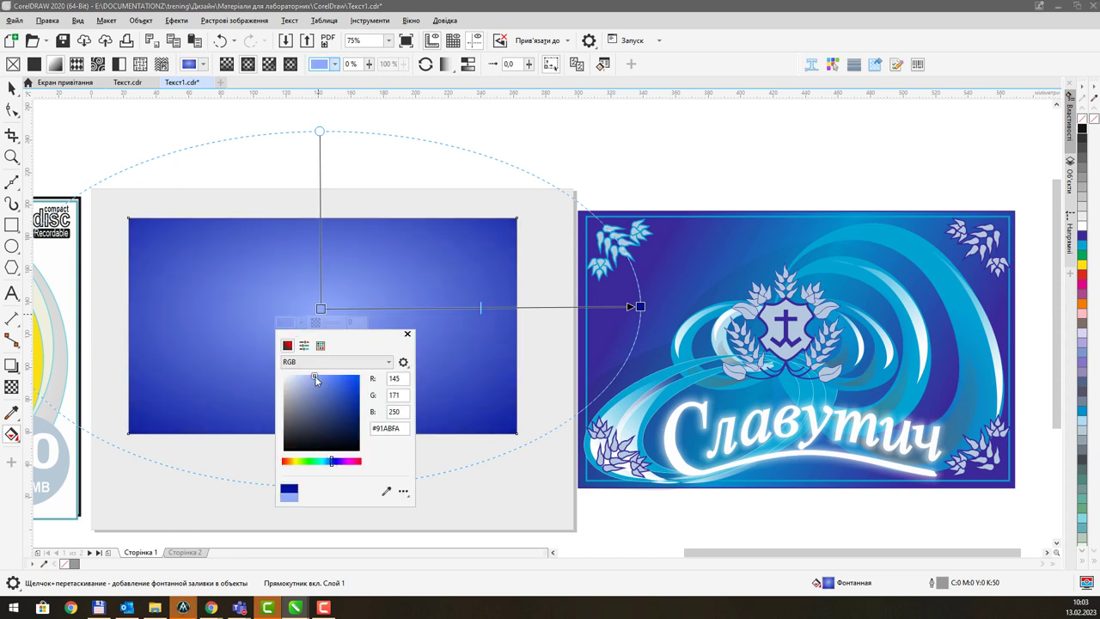
{"action": "left_click", "coordinate": [319, 374]}
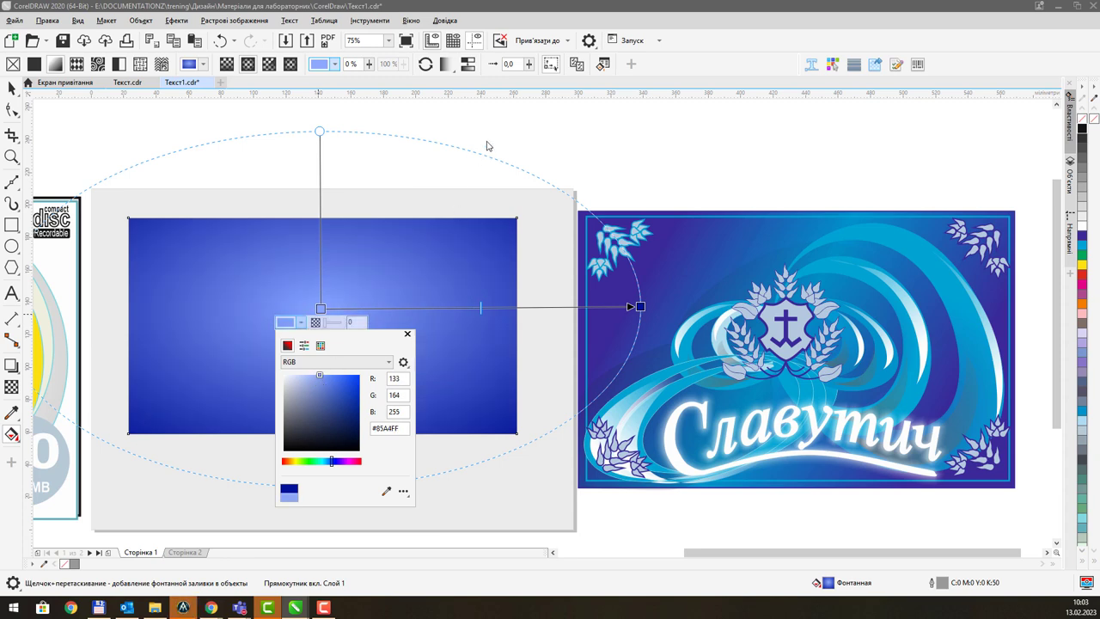
{"action": "key", "text": "Escape"}
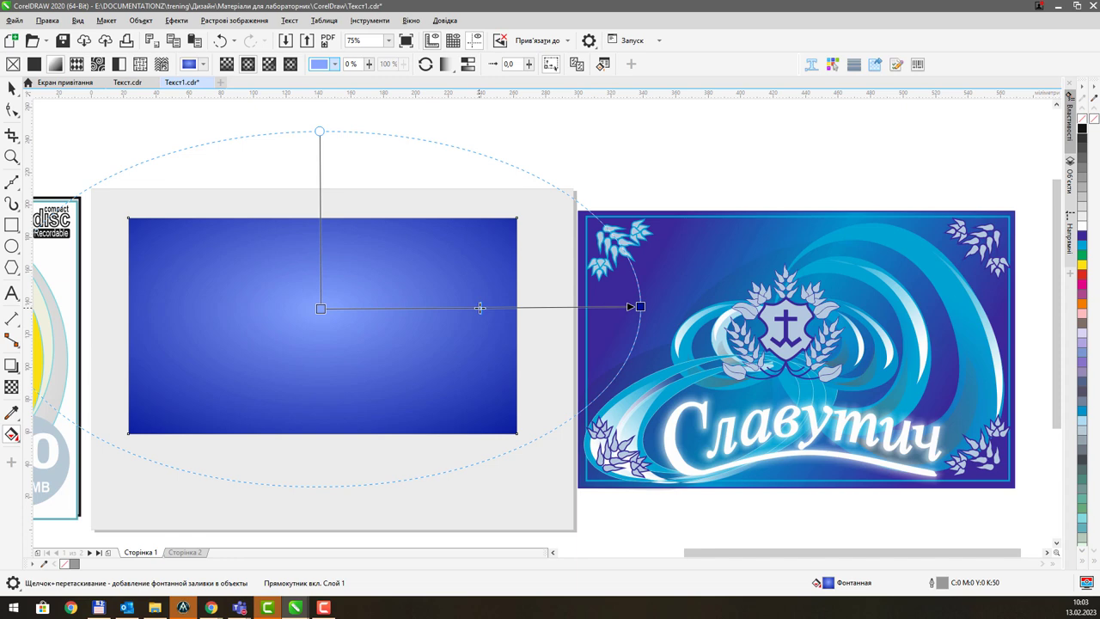
- Adjust the midpoint between the gradient's two colours and deselect the rectangle
{"action": "left_click_drag", "start_coordinate": [512, 307], "coordinate": [471, 307]}
{"action": "left_click", "coordinate": [11, 87]}
{"action": "left_click", "coordinate": [258, 148]}
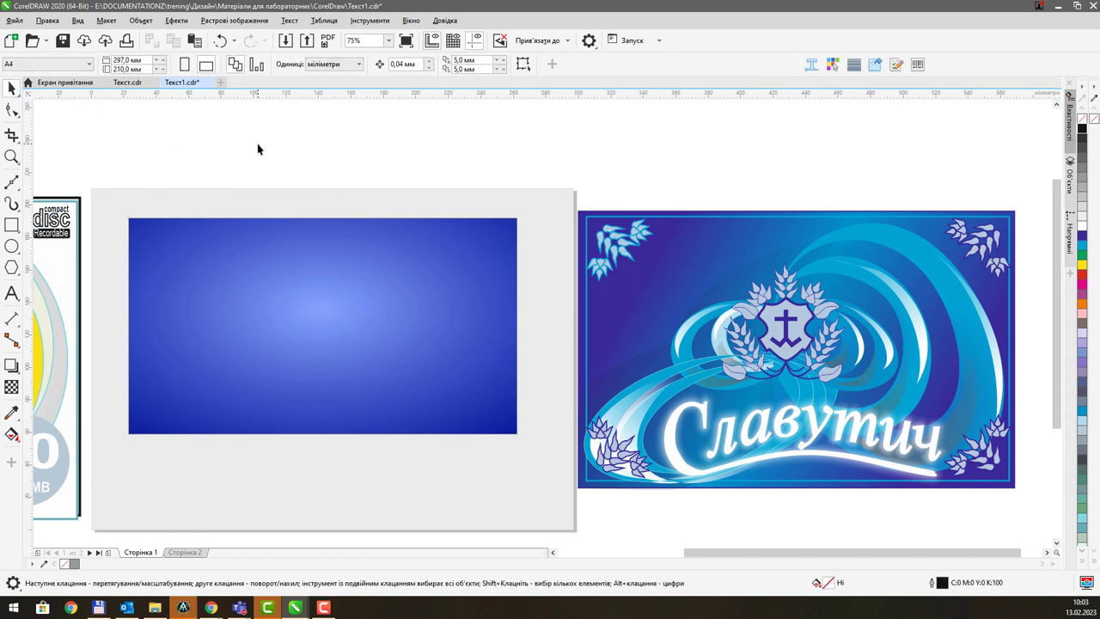
- Draw a frame rectangle about 227 x 120 mm just inside the background's edges and give it a cyan (C:100) outline
{"action": "left_click", "coordinate": [288, 289]}
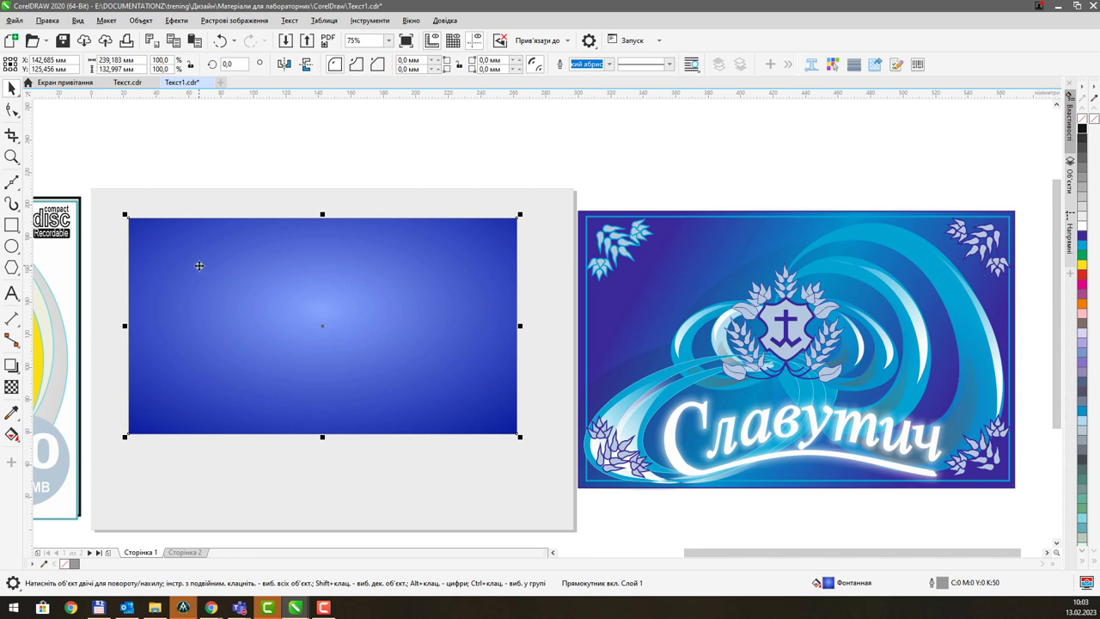
{"action": "left_click", "coordinate": [11, 225]}
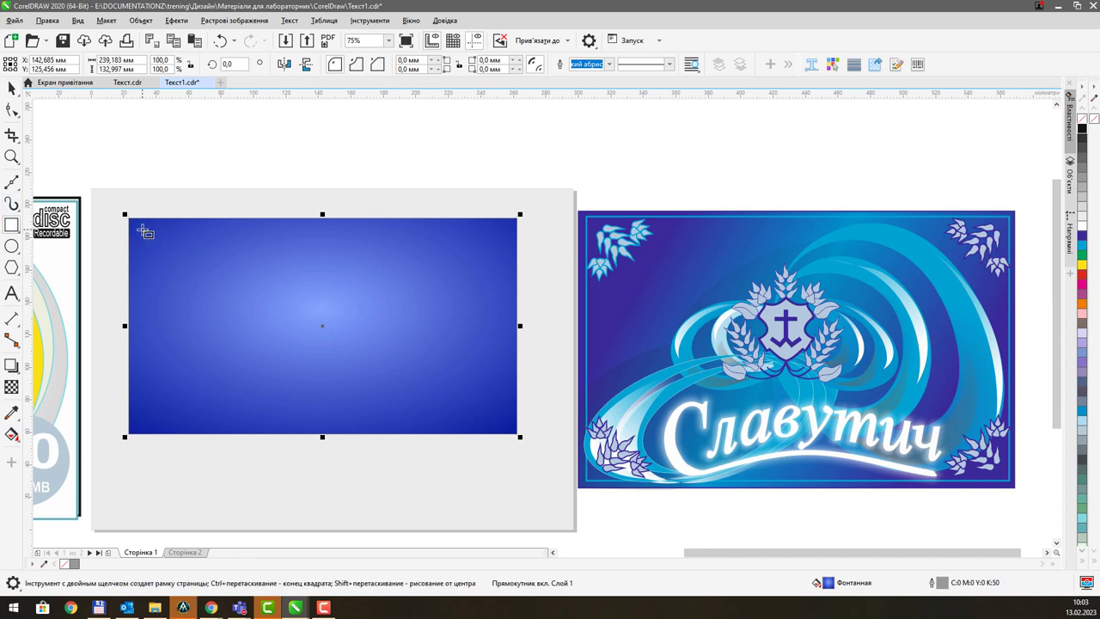
{"action": "left_click_drag", "start_coordinate": [141, 228], "coordinate": [511, 423]}
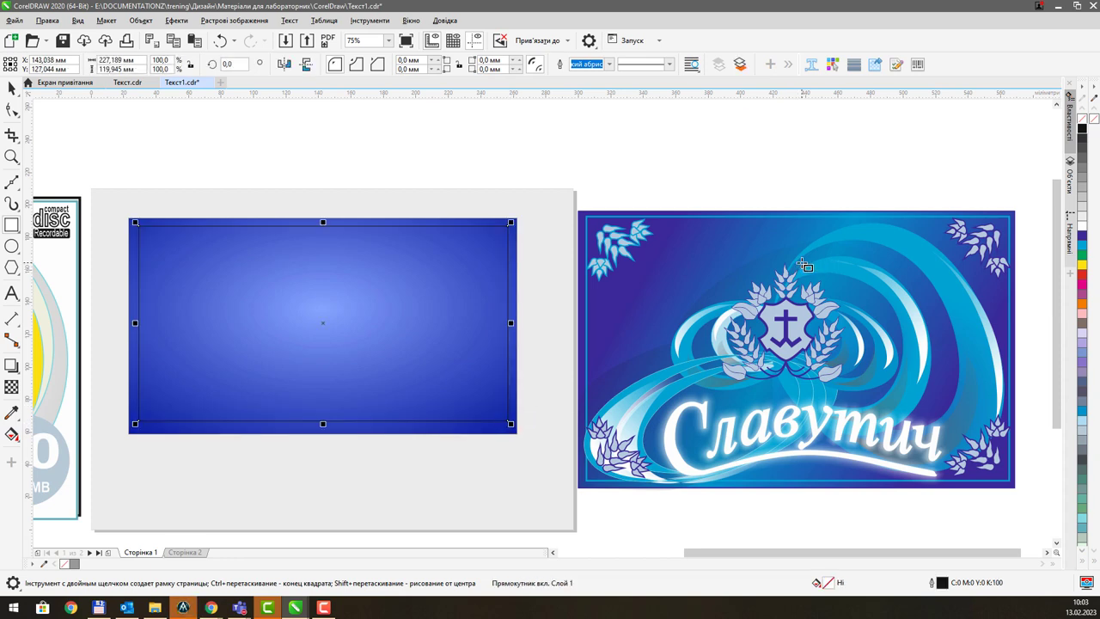
{"action": "right_click", "coordinate": [1083, 250]}
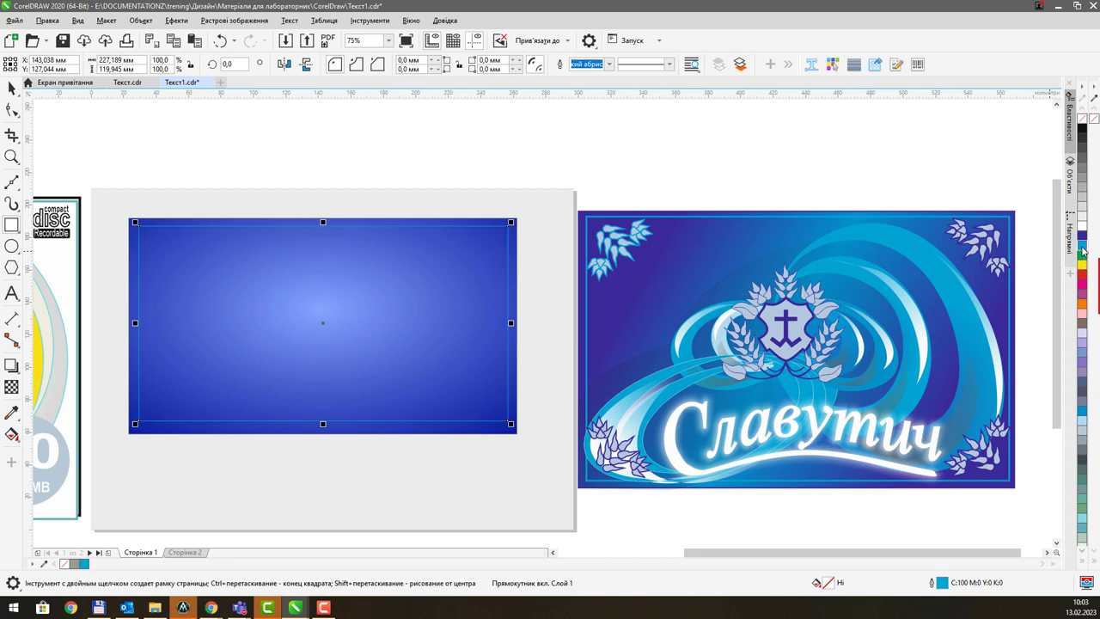
- Try outline widths of 2.0 mm and 1.0 mm on the inner frame
{"action": "left_click", "coordinate": [610, 64]}
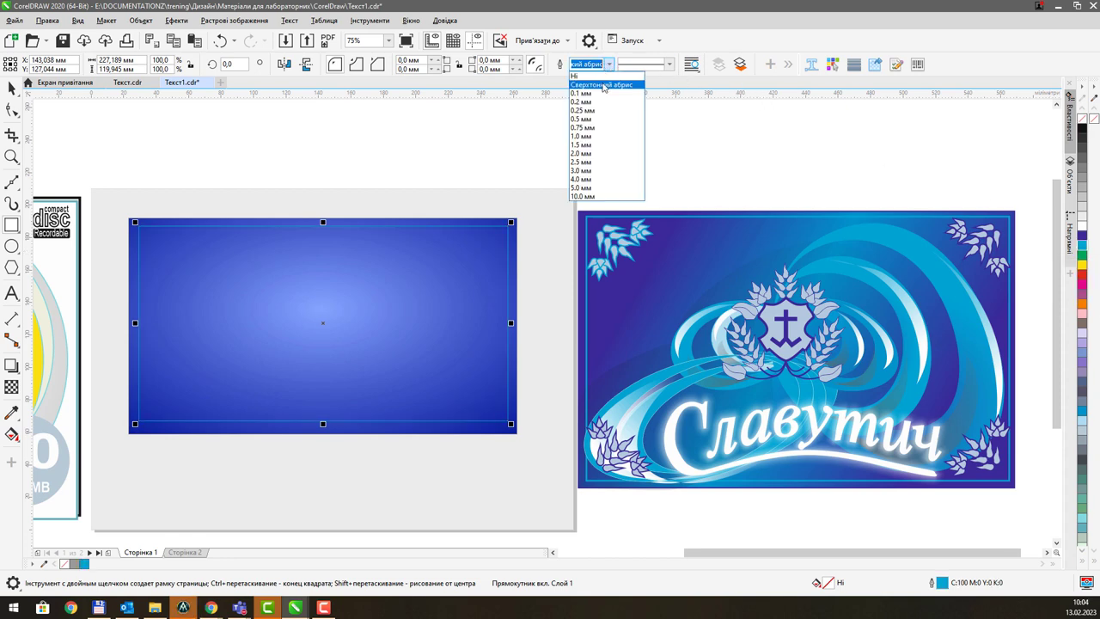
{"action": "left_click", "coordinate": [599, 154]}
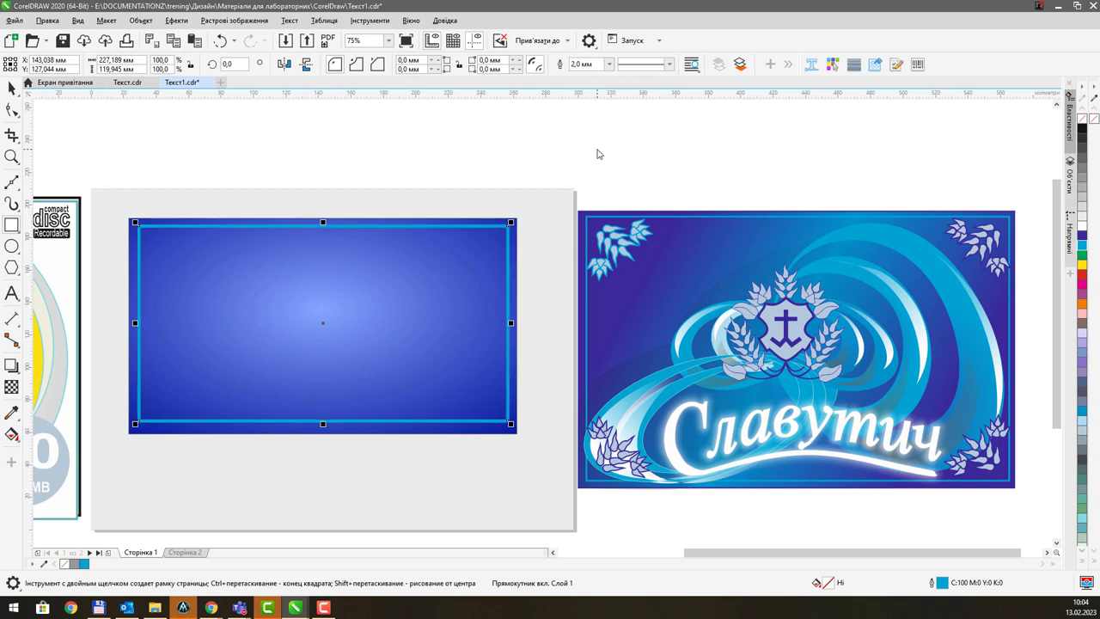
{"action": "left_click", "coordinate": [608, 65]}
{"action": "left_click", "coordinate": [599, 136]}
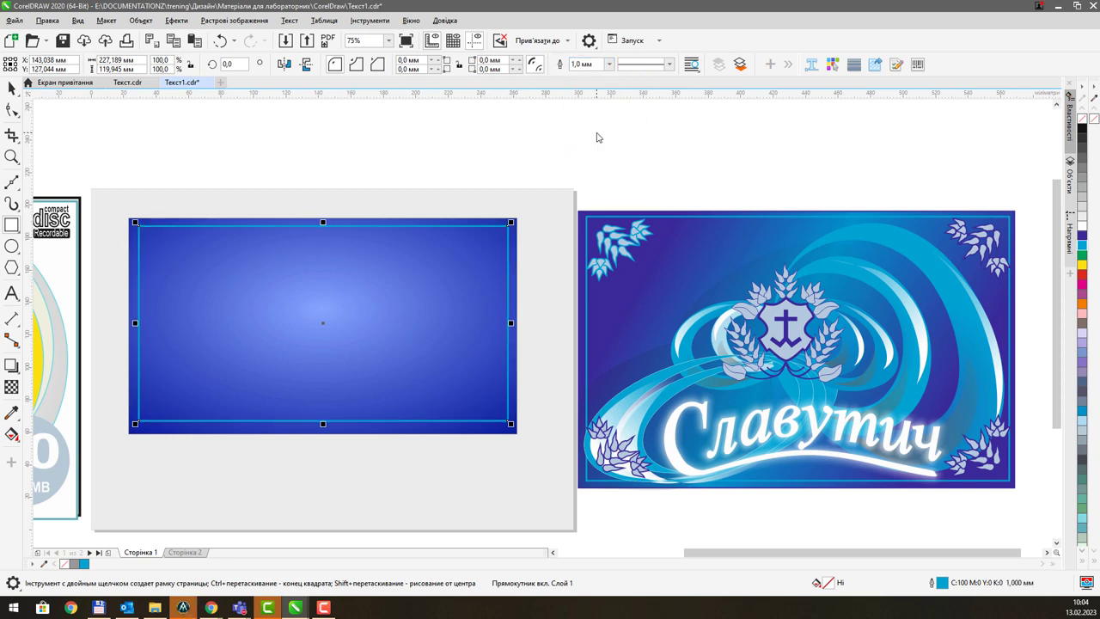
- Set the inner frame's outline width to 0.75 mm and deselect it
{"action": "left_click", "coordinate": [609, 64]}
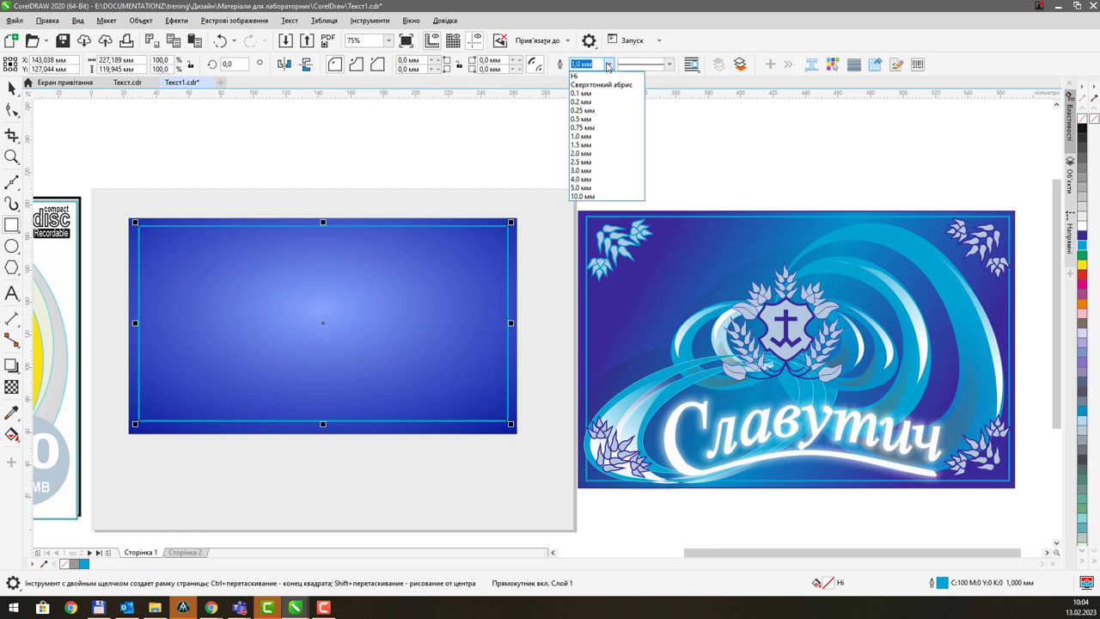
{"action": "left_click", "coordinate": [593, 127]}
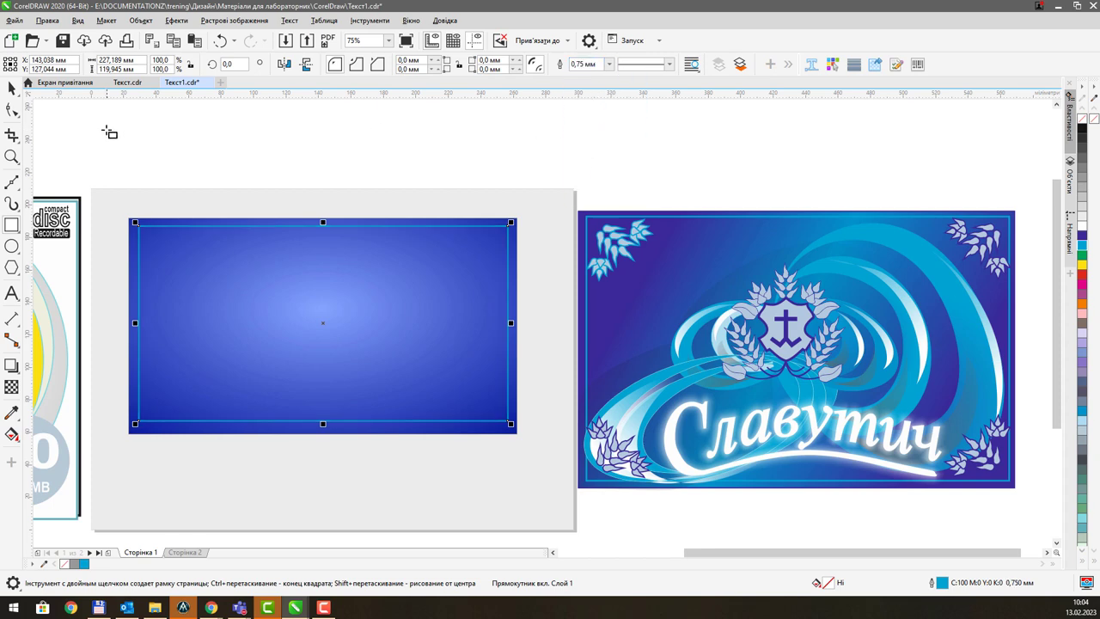
{"action": "left_click", "coordinate": [12, 87]}
{"action": "left_click", "coordinate": [229, 160]}
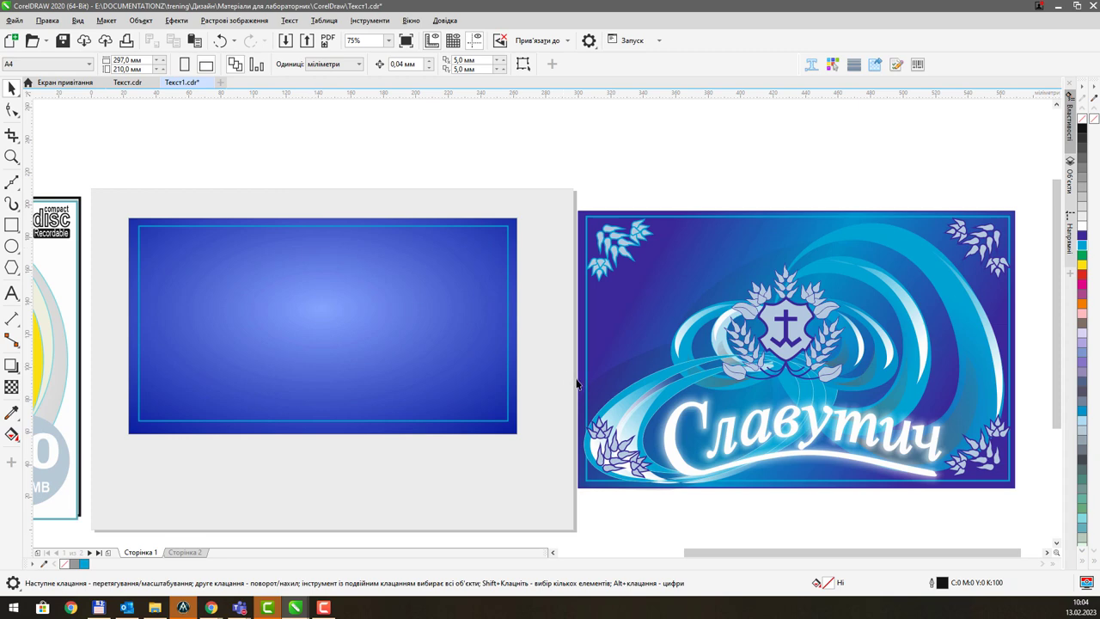
- Look through page 2 of this document and both pages of Текст.cdr for reference artwork, and return to page 1 of Текст1.cdr
{"action": "key", "text": "h"}
{"action": "left_click_drag", "start_coordinate": [347, 212], "coordinate": [378, 211]}
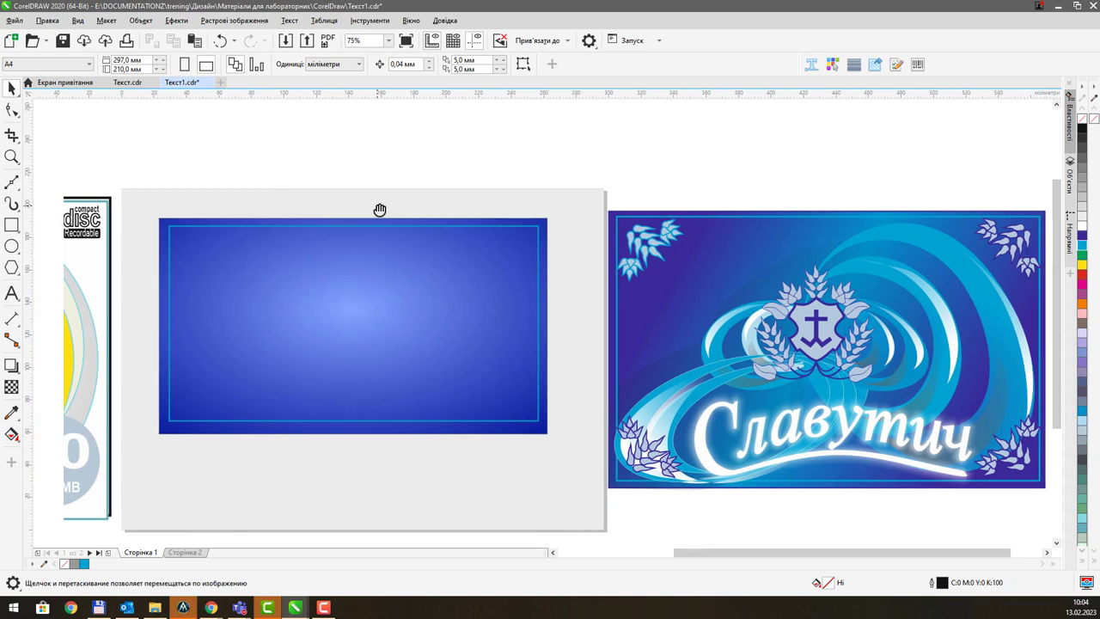
{"action": "left_click", "coordinate": [189, 553]}
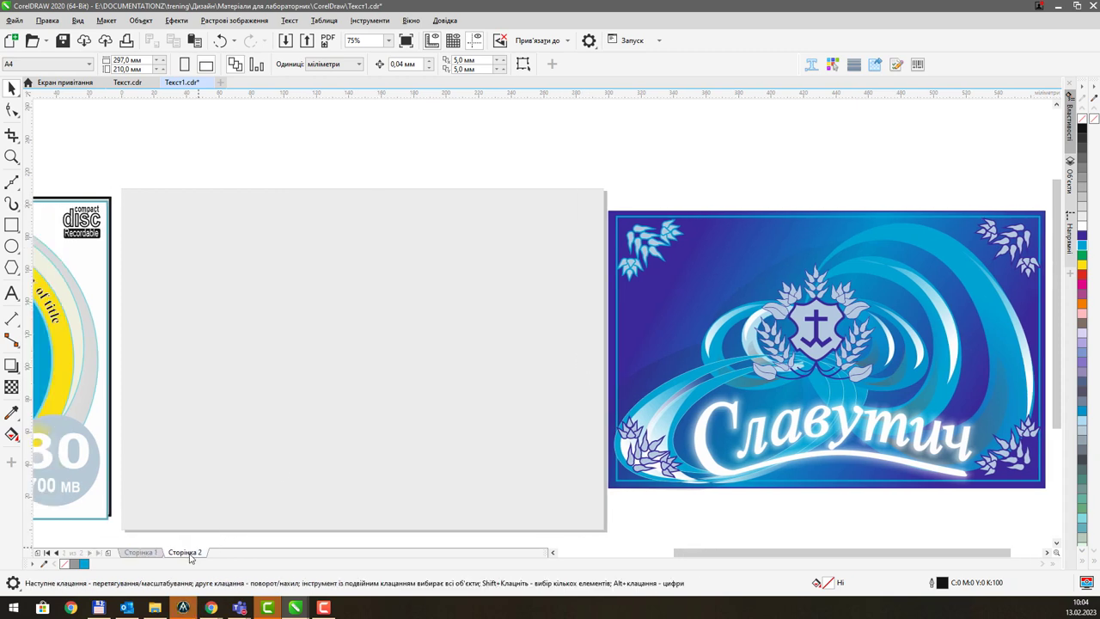
{"action": "left_click", "coordinate": [148, 552]}
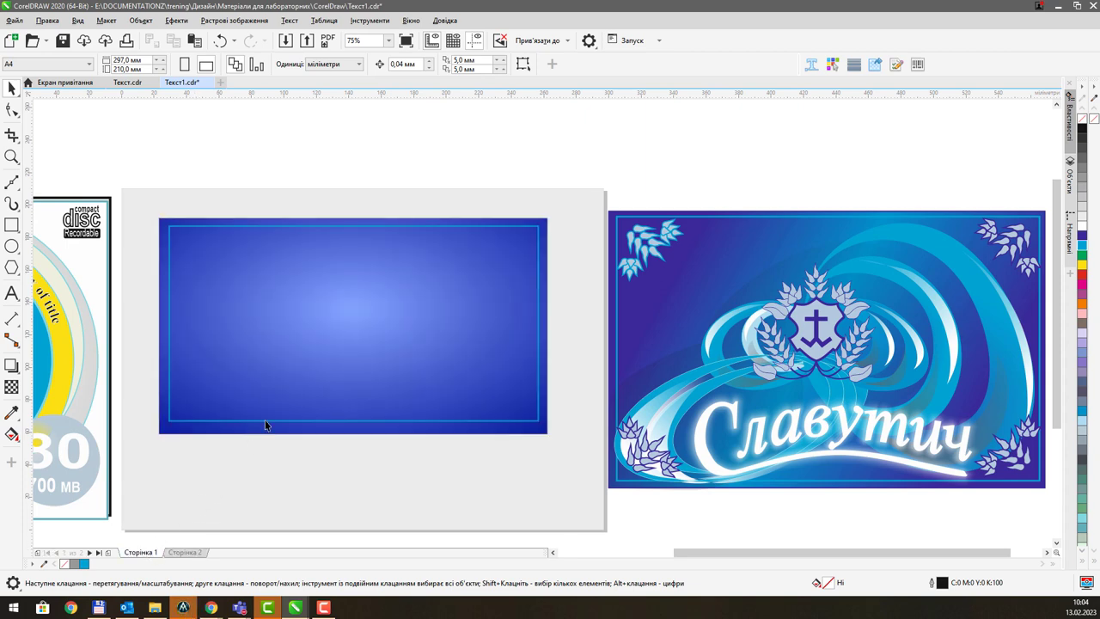
{"action": "key", "text": "h"}
{"action": "left_click_drag", "start_coordinate": [310, 336], "coordinate": [361, 357]}
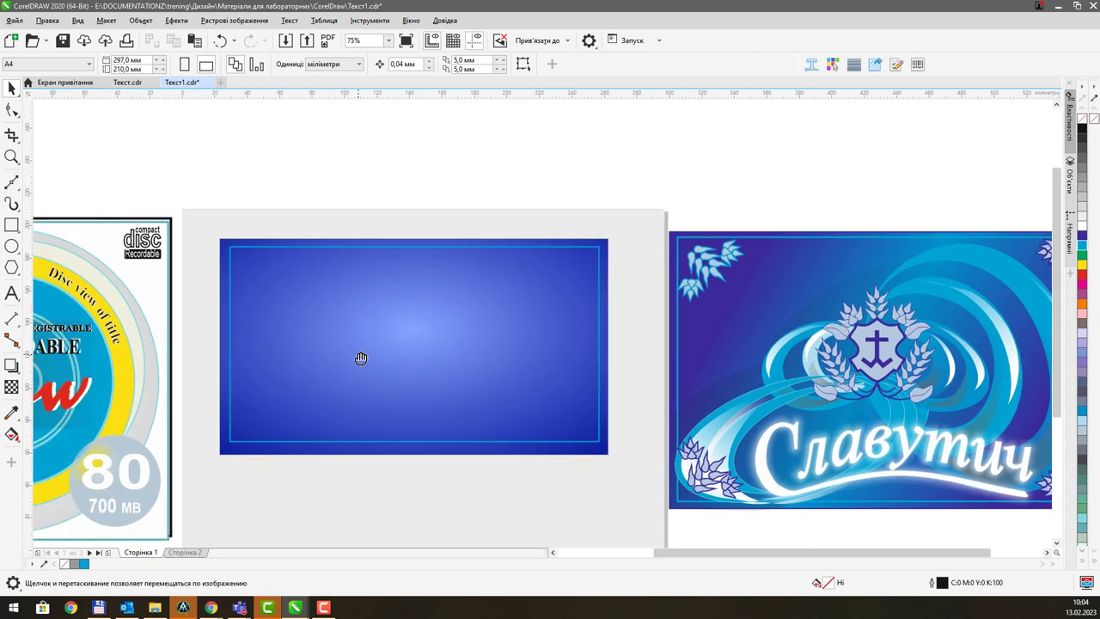
{"action": "left_click", "coordinate": [126, 83]}
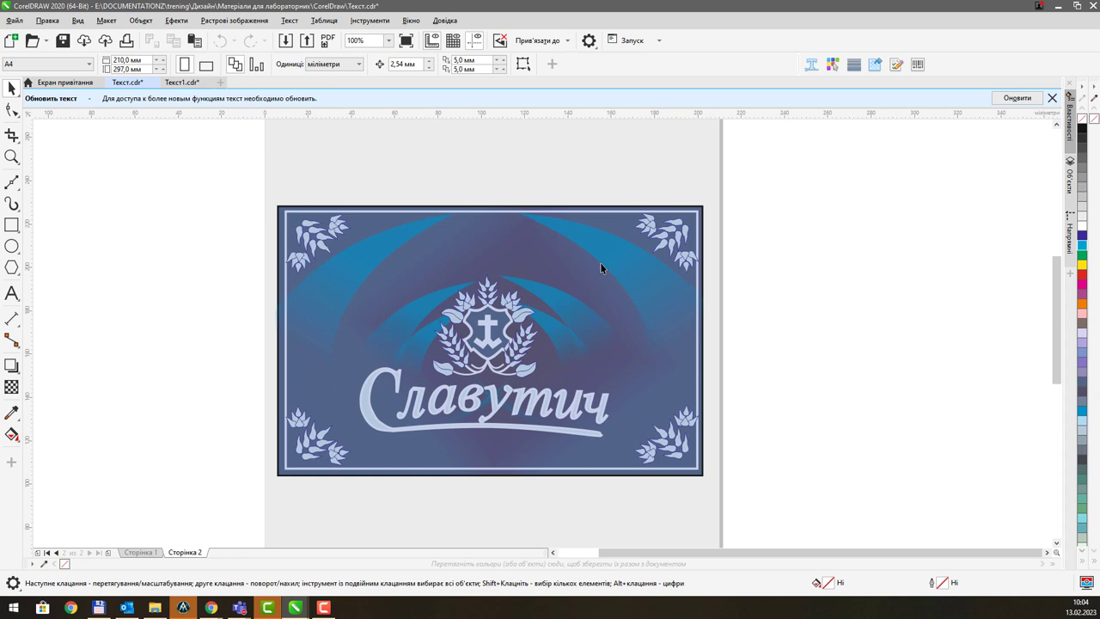
{"action": "key", "text": "h"}
{"action": "left_click_drag", "start_coordinate": [601, 267], "coordinate": [457, 286]}
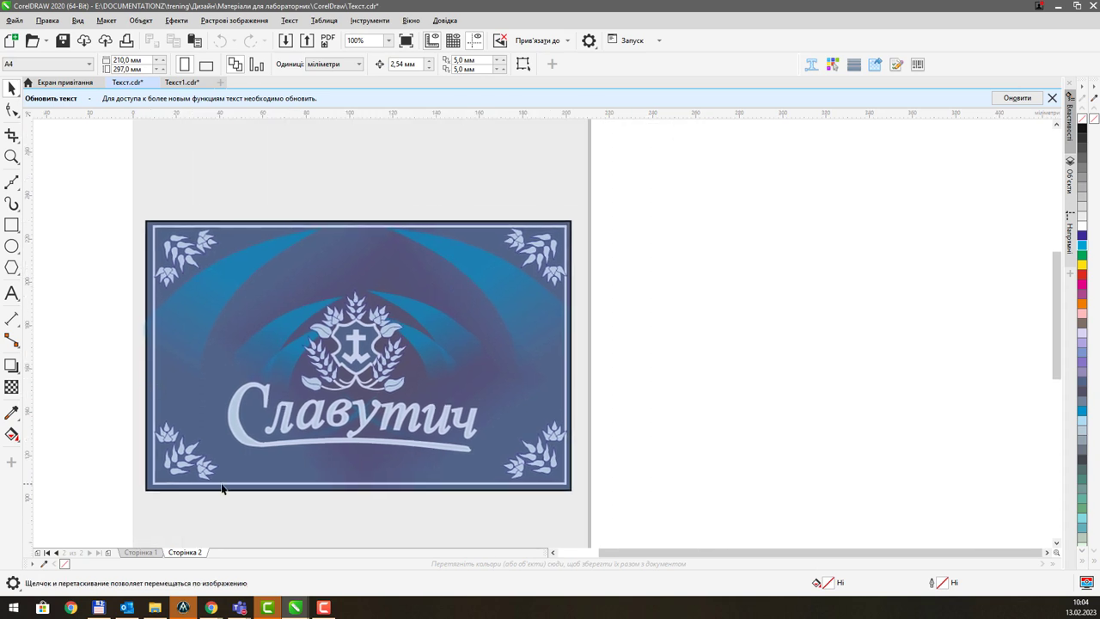
{"action": "left_click", "coordinate": [147, 553]}
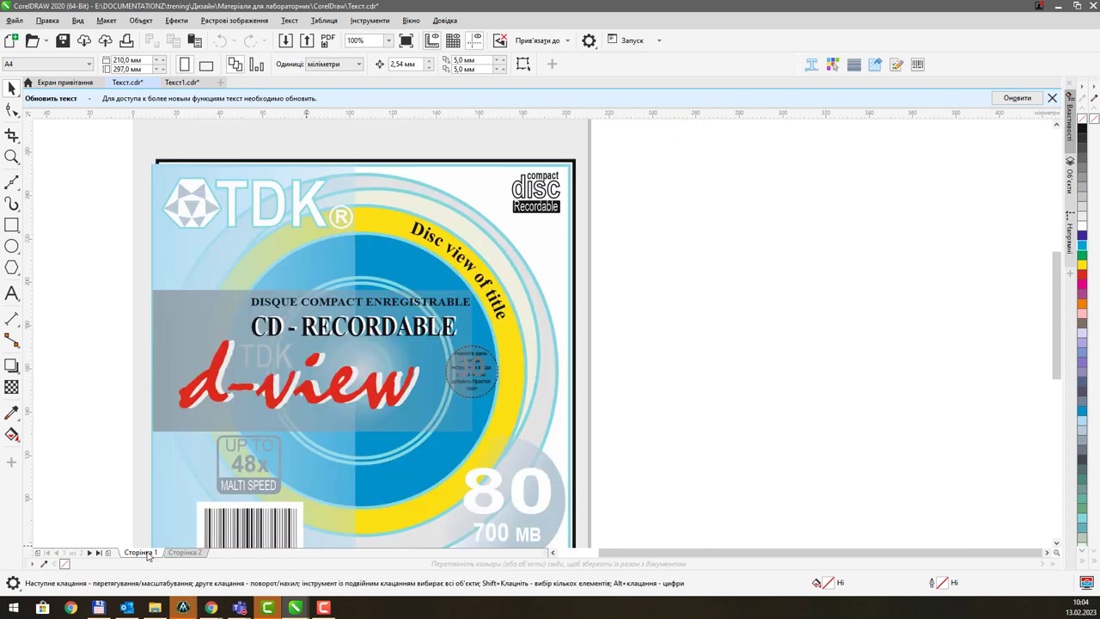
{"action": "left_click", "coordinate": [181, 82]}
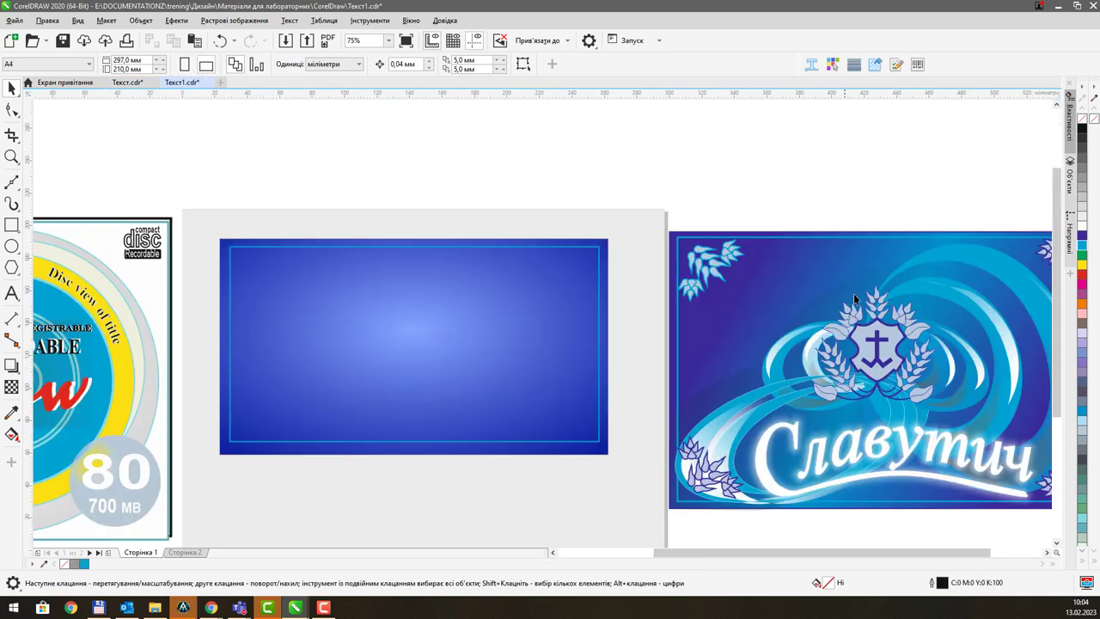
- Draw an ellipse about 5.7 x 7.5 mm inside the frame's lower-left corner and convert it to curves
{"action": "key", "text": "h"}
{"action": "left_click_drag", "start_coordinate": [870, 337], "coordinate": [848, 344]}
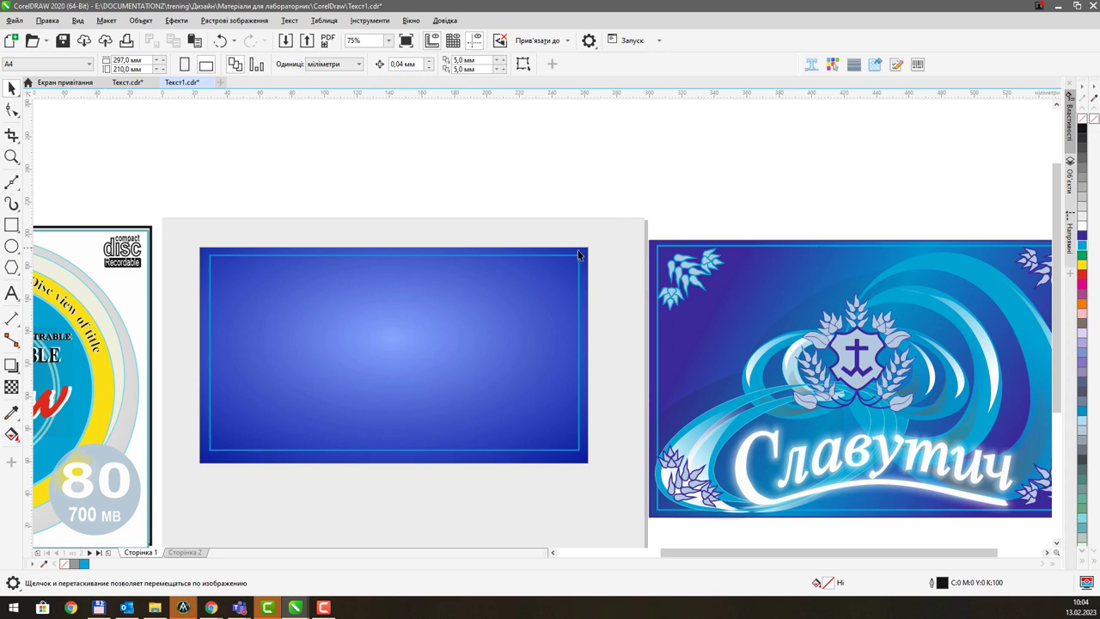
{"action": "scroll", "coordinate": [230, 420], "scroll_direction": "up", "scroll_amount": 2}
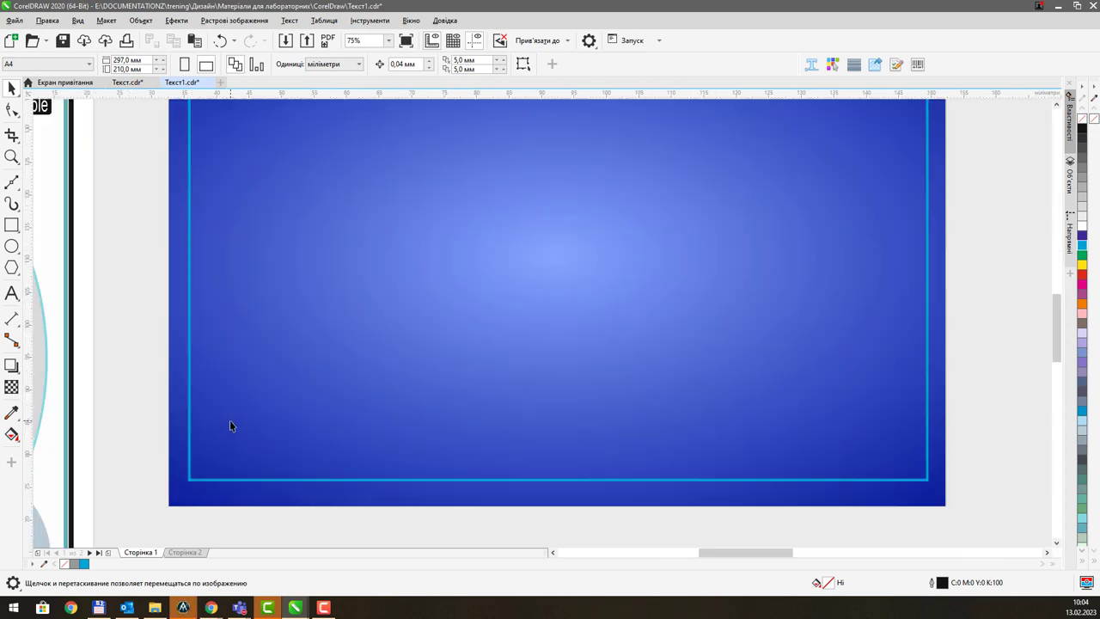
{"action": "left_click_drag", "start_coordinate": [231, 421], "coordinate": [275, 370]}
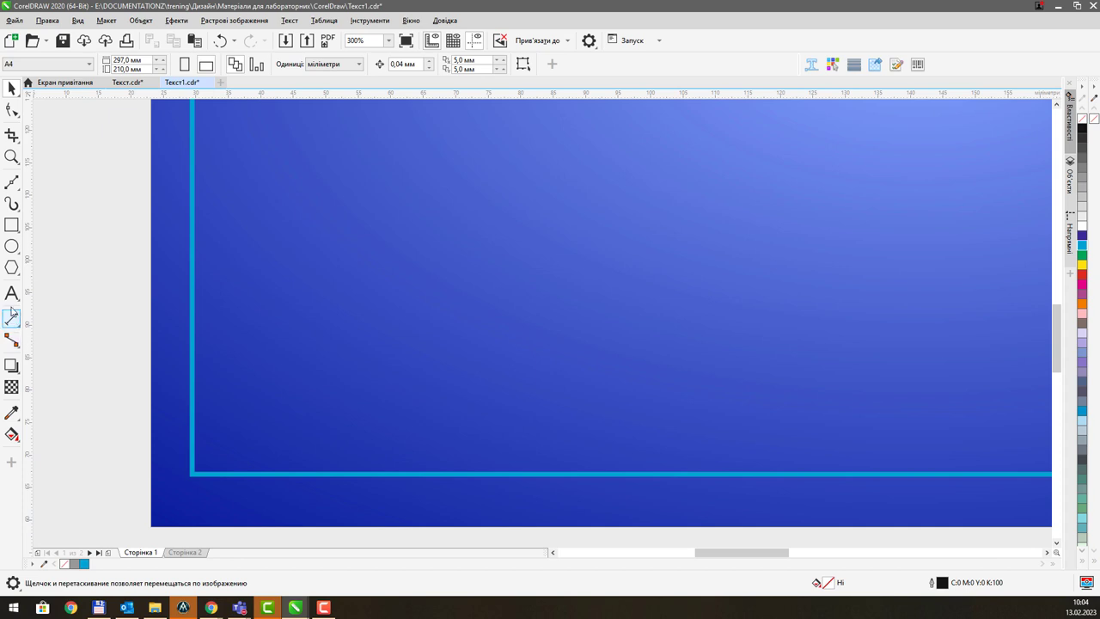
{"action": "left_click", "coordinate": [14, 249]}
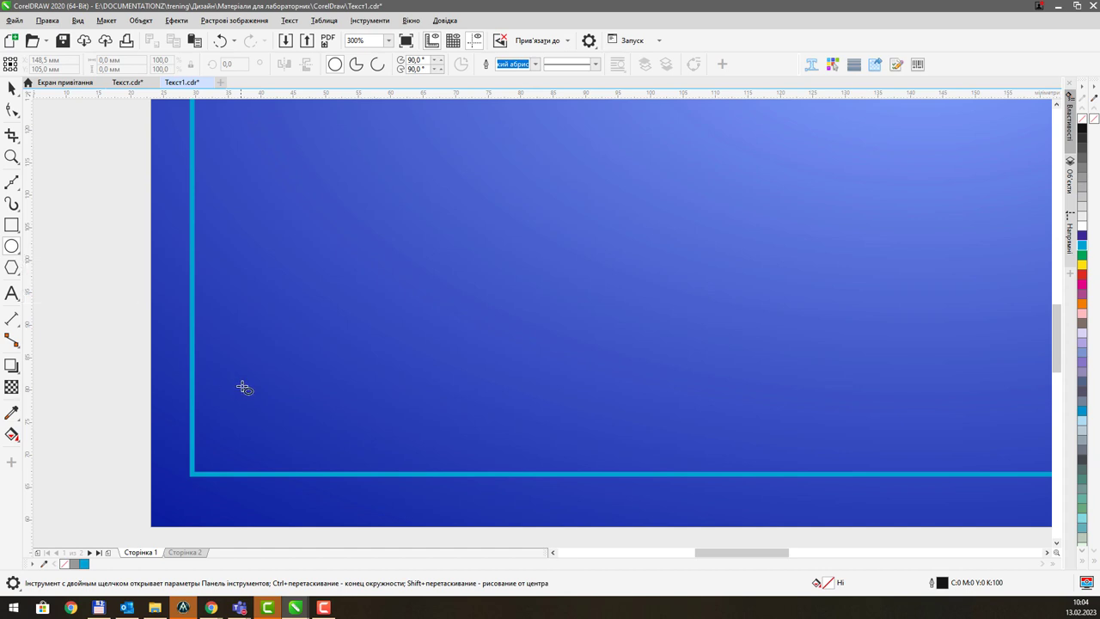
{"action": "left_click_drag", "start_coordinate": [245, 360], "coordinate": [287, 412]}
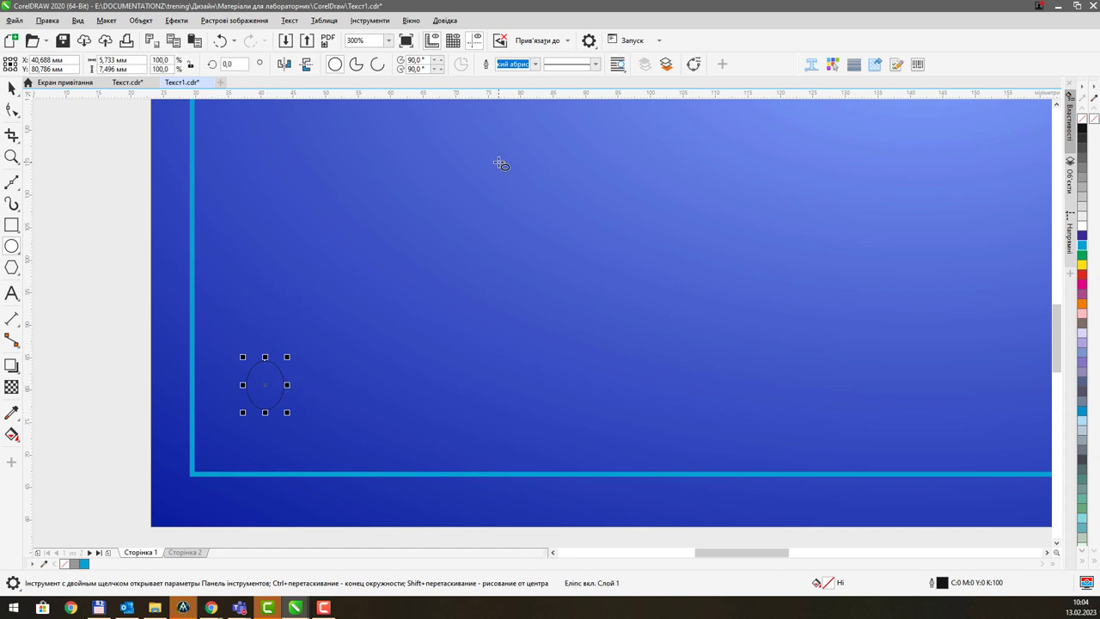
{"action": "left_click", "coordinate": [693, 63]}
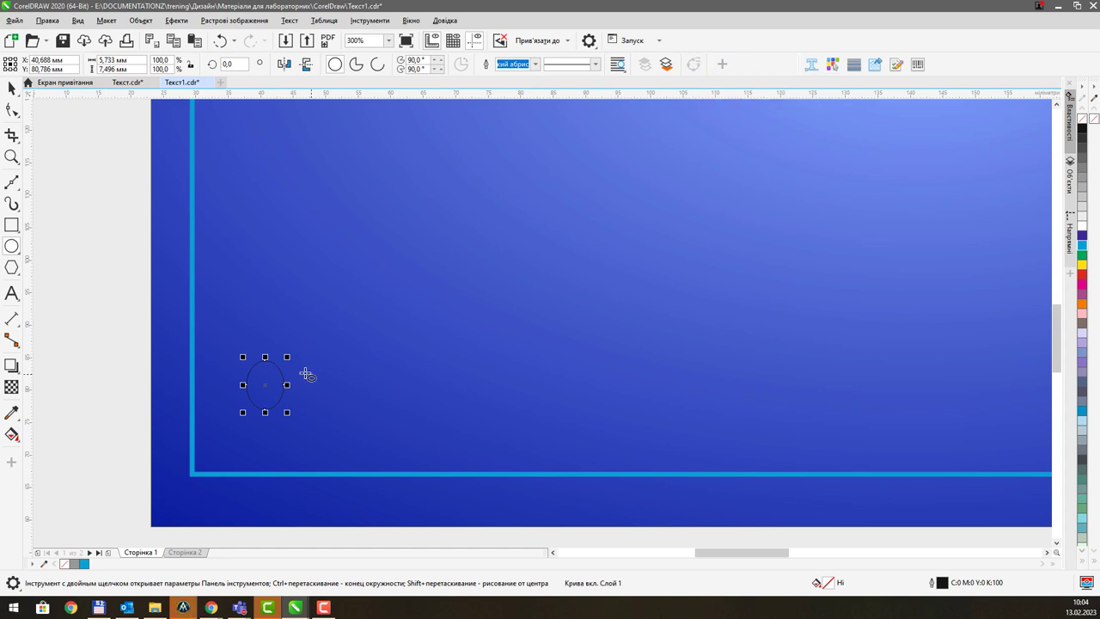
- Raise the ellipse's top node, make it a cusp and pull both its handles downward to form a pointed teardrop
{"action": "scroll", "coordinate": [261, 379], "scroll_direction": "up", "scroll_amount": 2}
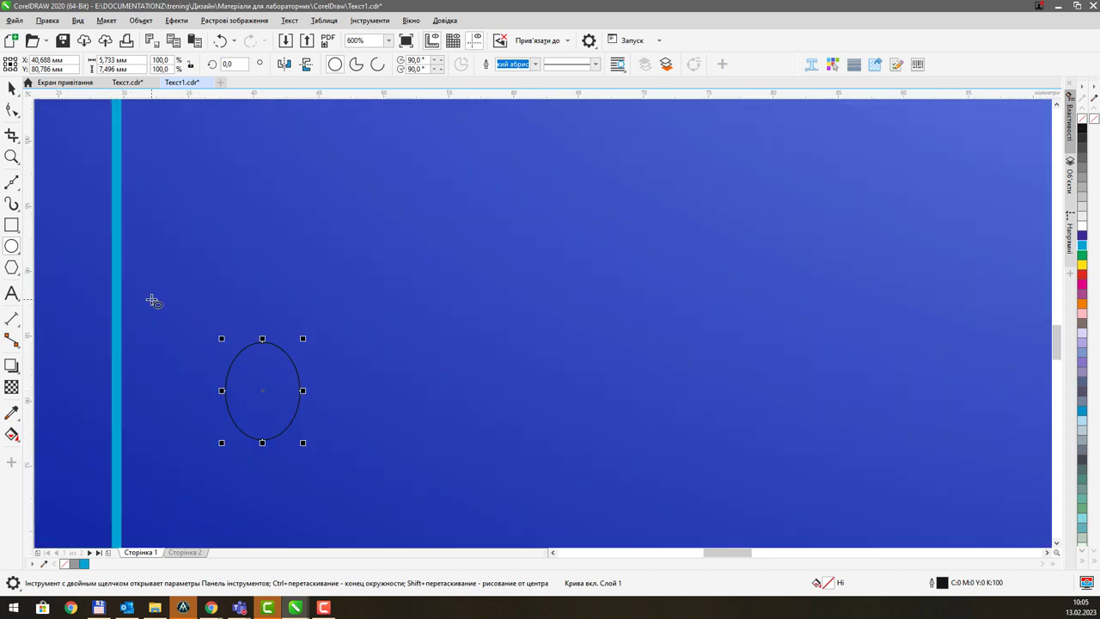
{"action": "left_click", "coordinate": [17, 114]}
{"action": "left_click", "coordinate": [52, 108]}
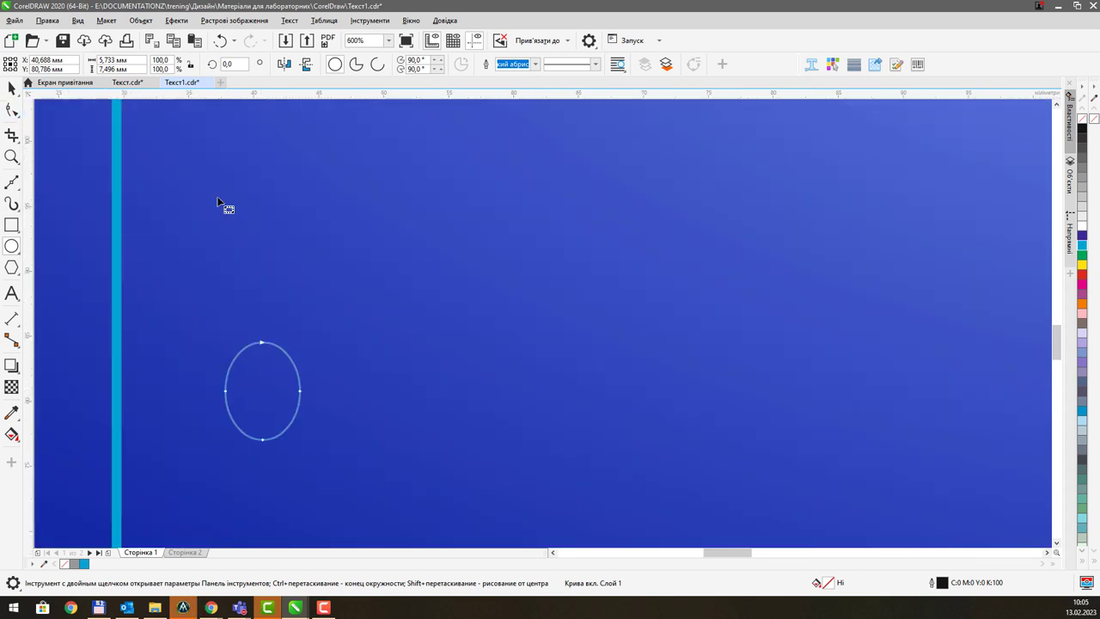
{"action": "left_click_drag", "start_coordinate": [262, 344], "coordinate": [262, 314]}
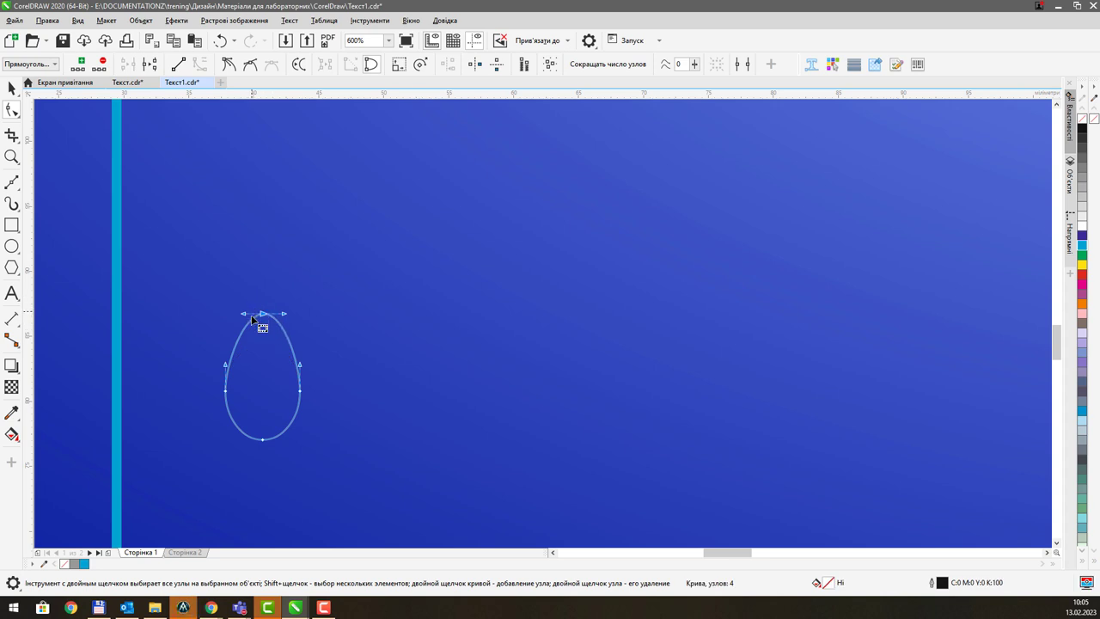
{"action": "mouse_move", "coordinate": [244, 315]}
{"action": "left_mouse_down"}
{"action": "mouse_move", "coordinate": [221, 315]}
{"action": "mouse_move", "coordinate": [266, 312]}
{"action": "mouse_move", "coordinate": [251, 315]}
{"action": "left_mouse_up"}
{"action": "mouse_move", "coordinate": [250, 314]}
{"action": "left_mouse_down"}
{"action": "mouse_move", "coordinate": [199, 317]}
{"action": "mouse_move", "coordinate": [190, 302]}
{"action": "mouse_move", "coordinate": [243, 312]}
{"action": "mouse_move", "coordinate": [231, 312]}
{"action": "left_mouse_up"}
{"action": "left_click", "coordinate": [300, 315]}
{"action": "left_click", "coordinate": [262, 314]}
{"action": "mouse_move", "coordinate": [299, 314]}
{"action": "left_mouse_down"}
{"action": "mouse_move", "coordinate": [290, 317]}
{"action": "mouse_move", "coordinate": [312, 318]}
{"action": "mouse_move", "coordinate": [290, 319]}
{"action": "left_mouse_up"}
{"action": "left_click", "coordinate": [228, 65]}
{"action": "left_click_drag", "start_coordinate": [245, 314], "coordinate": [239, 348]}
{"action": "left_click_drag", "start_coordinate": [286, 314], "coordinate": [281, 359]}
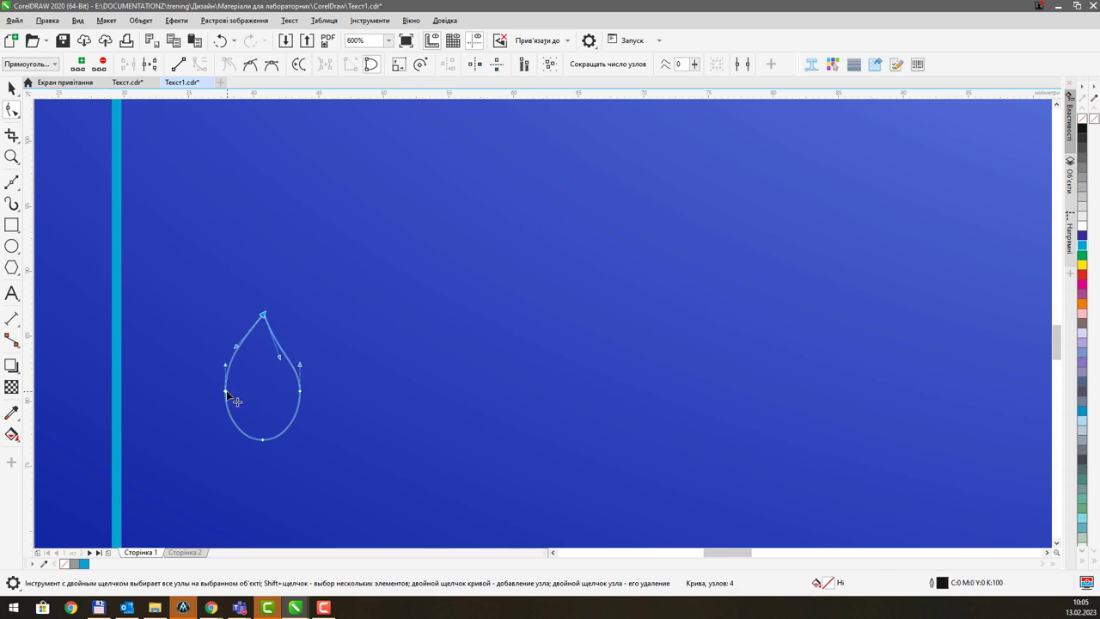
- Slim the teardrop by moving its side nodes inward, then raise its tip and bottom nodes
{"action": "left_click_drag", "start_coordinate": [226, 392], "coordinate": [290, 391]}
{"action": "left_click", "coordinate": [298, 391]}
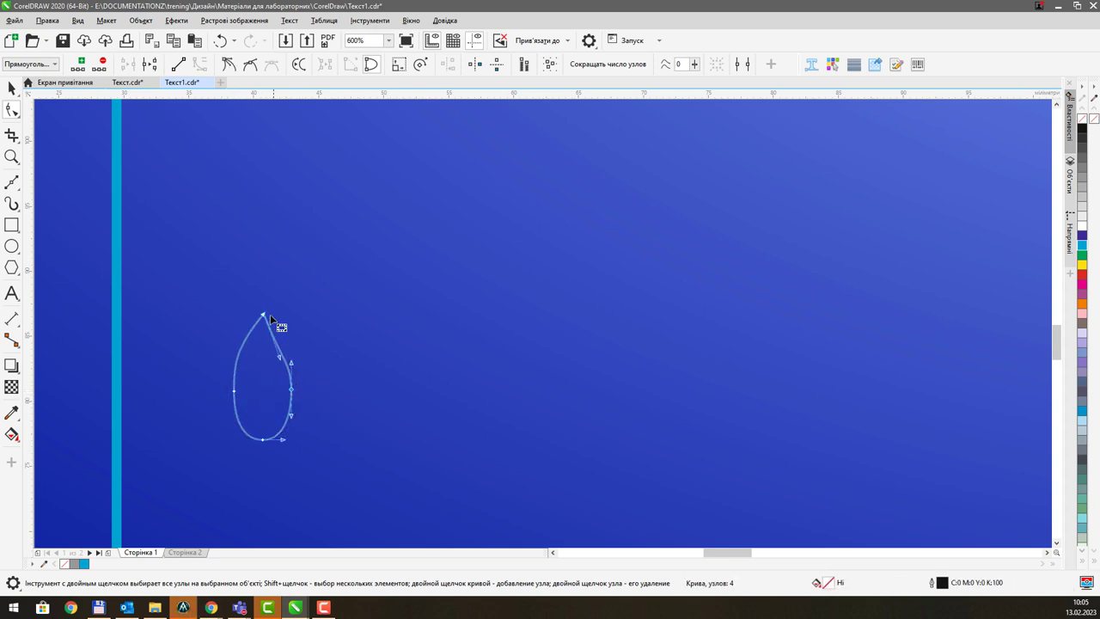
{"action": "left_click_drag", "start_coordinate": [264, 316], "coordinate": [263, 301]}
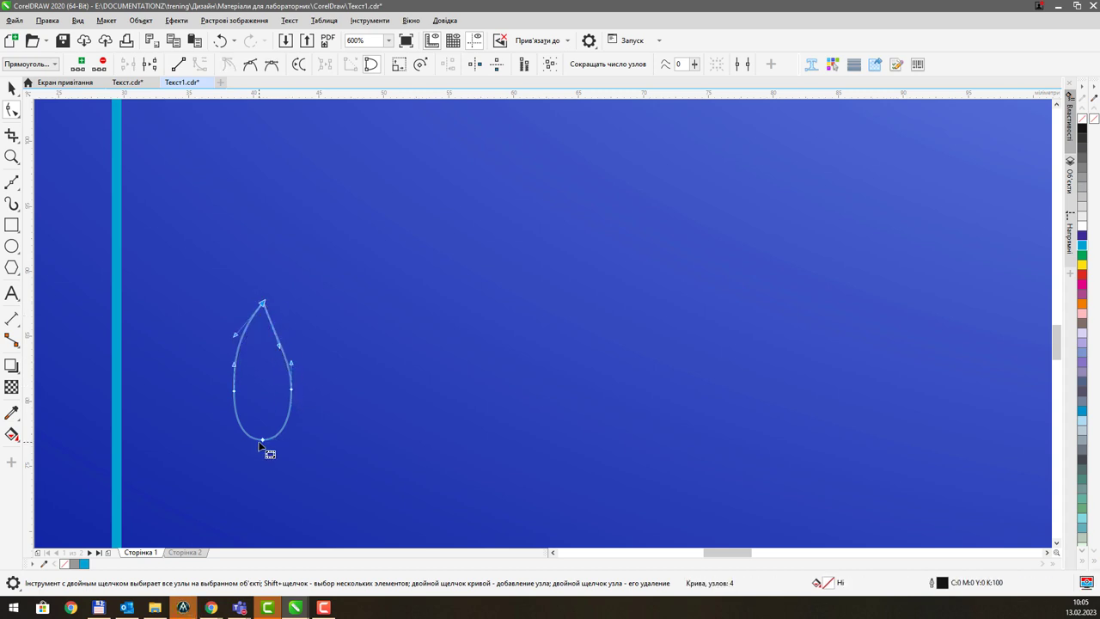
{"action": "left_click_drag", "start_coordinate": [263, 440], "coordinate": [262, 425]}
- Give the teardrop a cyan (C:100) outline and a grey (K:40) fill, using the reference label's leaf colours as a guide
{"action": "scroll", "coordinate": [268, 361], "scroll_direction": "down", "scroll_amount": 1}
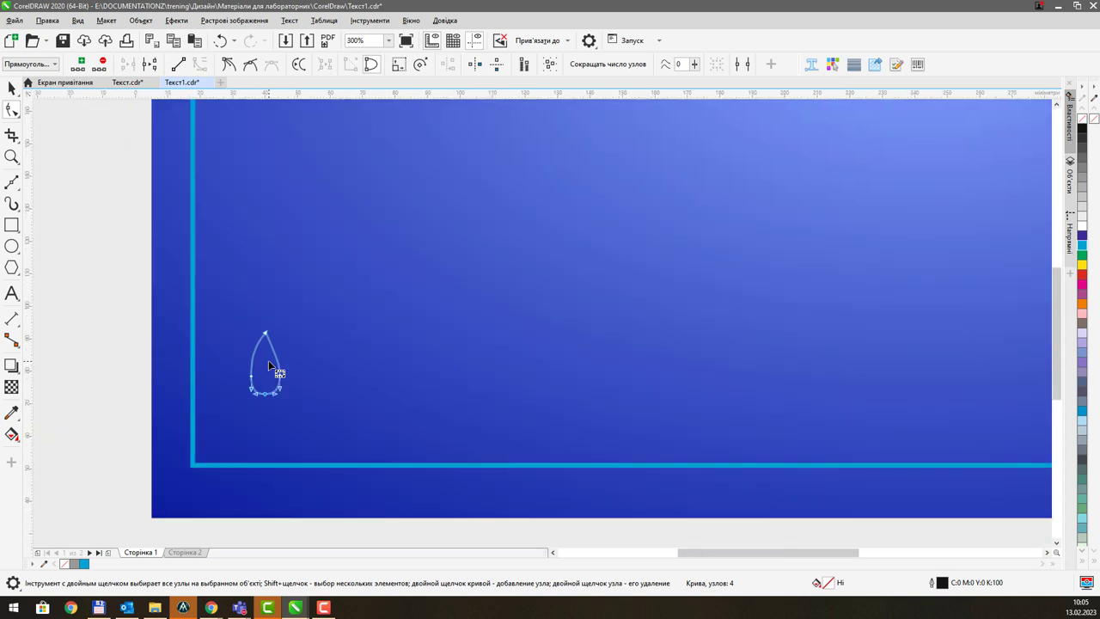
{"action": "scroll", "coordinate": [268, 360], "scroll_direction": "down", "scroll_amount": 1}
{"action": "left_click_drag", "start_coordinate": [597, 320], "coordinate": [405, 435]}
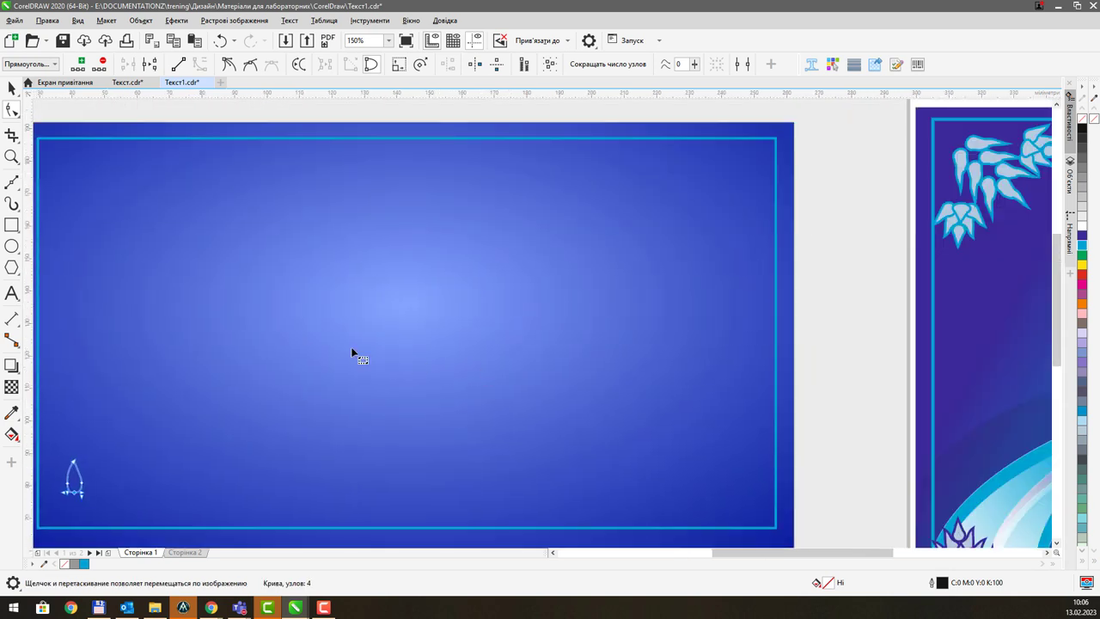
{"action": "scroll", "coordinate": [241, 423], "scroll_direction": "up", "scroll_amount": 2}
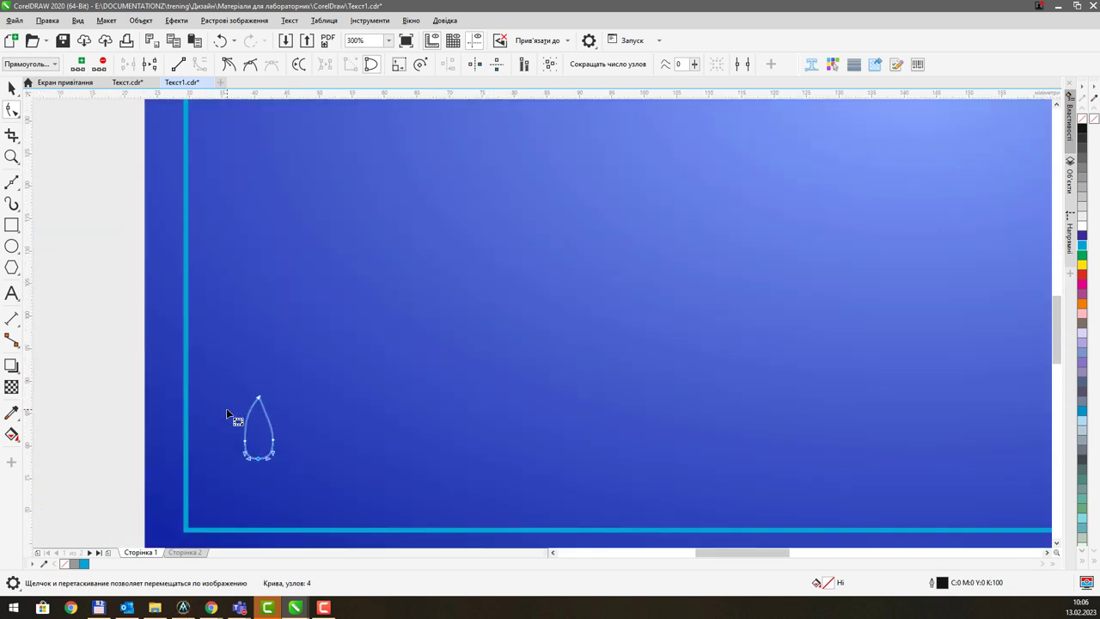
{"action": "left_click", "coordinate": [1082, 247]}
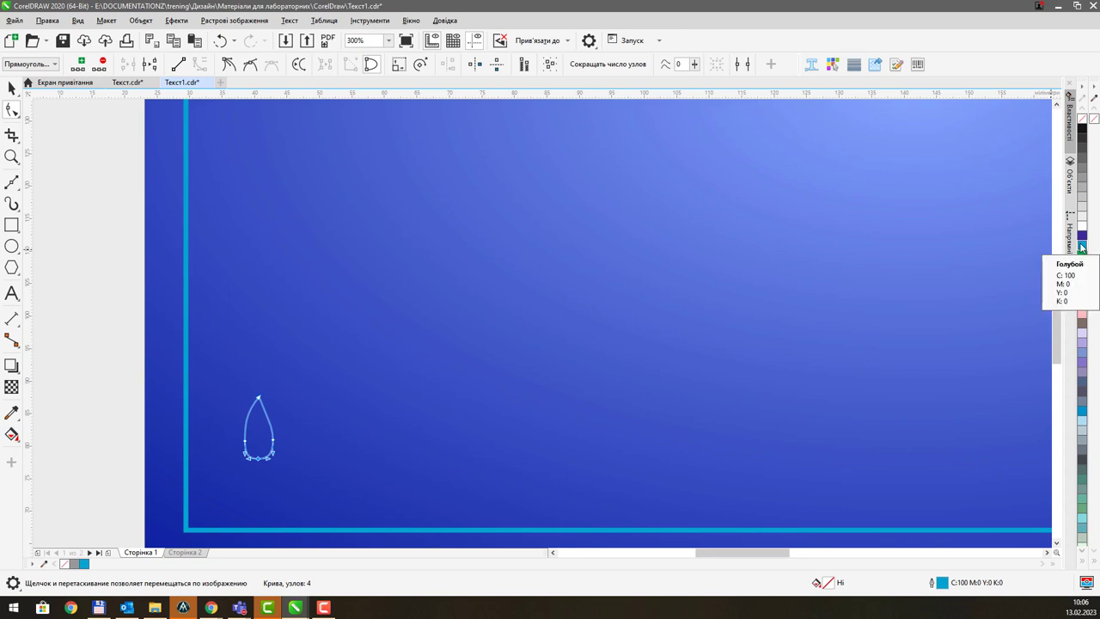
{"action": "scroll", "coordinate": [902, 250], "scroll_direction": "down", "scroll_amount": 1}
{"action": "left_click_drag", "start_coordinate": [893, 251], "coordinate": [402, 368]}
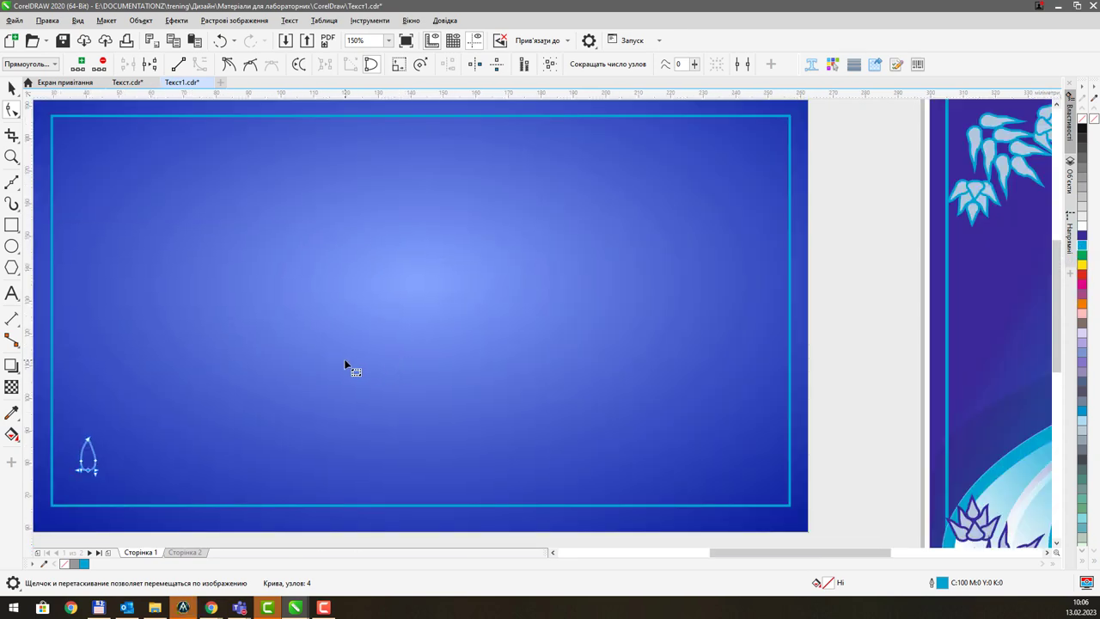
{"action": "left_click_drag", "start_coordinate": [313, 340], "coordinate": [505, 306]}
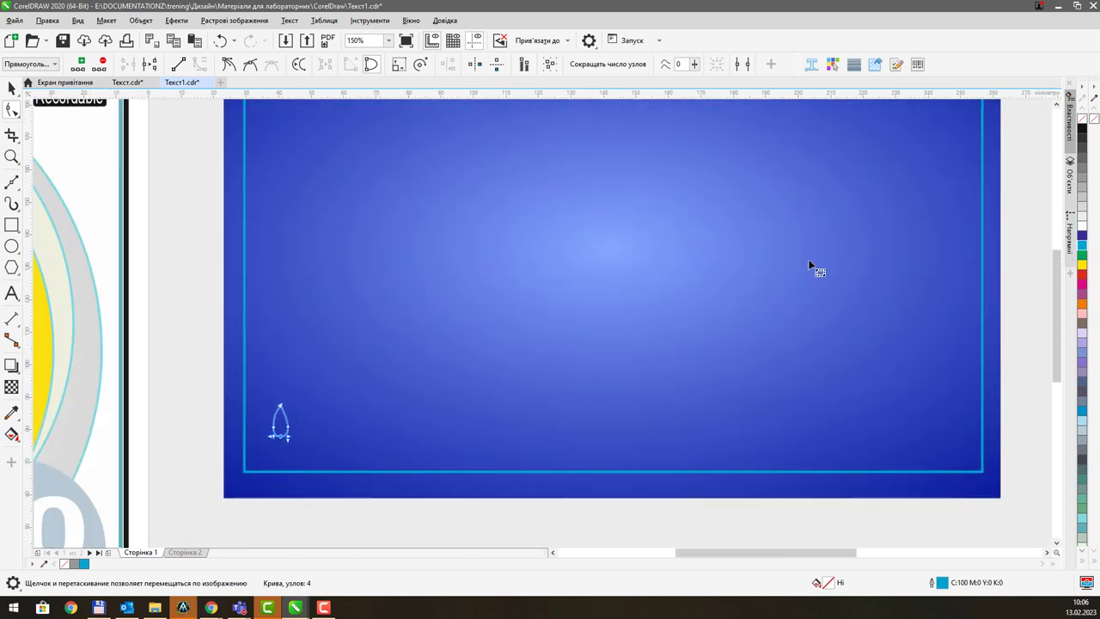
{"action": "left_click", "coordinate": [1082, 195]}
{"action": "scroll", "coordinate": [281, 384], "scroll_direction": "up", "scroll_amount": 1}
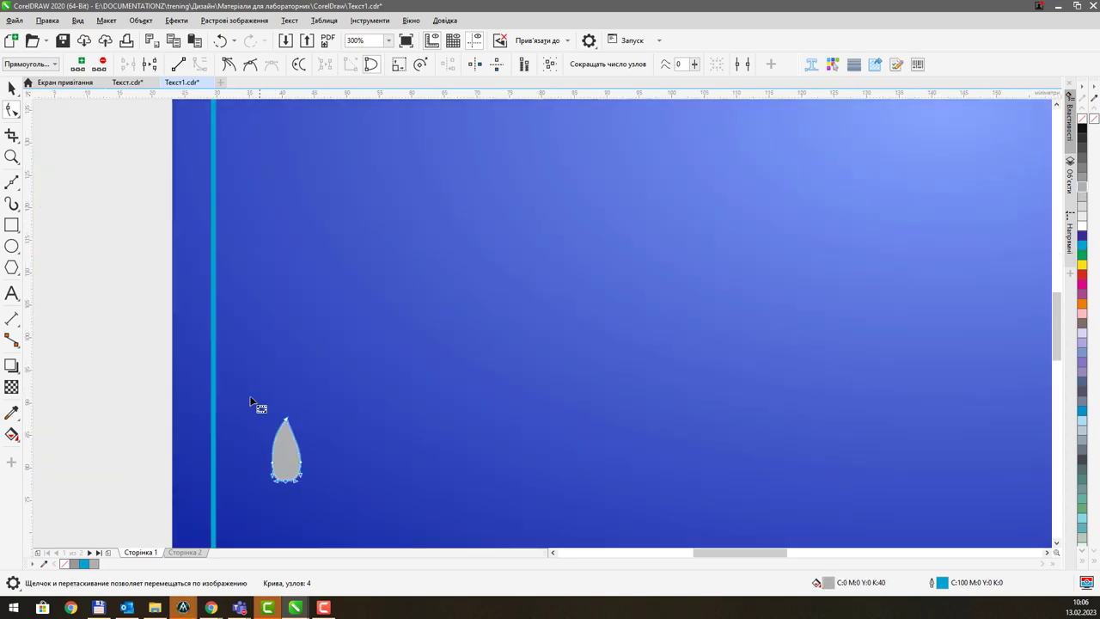
- Set the teardrop's outline width to 0.5 mm and scale the shape down proportionally to about 3.6 x 7.8 mm
{"action": "key", "text": "space"}
{"action": "left_click_drag", "start_coordinate": [305, 491], "coordinate": [282, 384]}
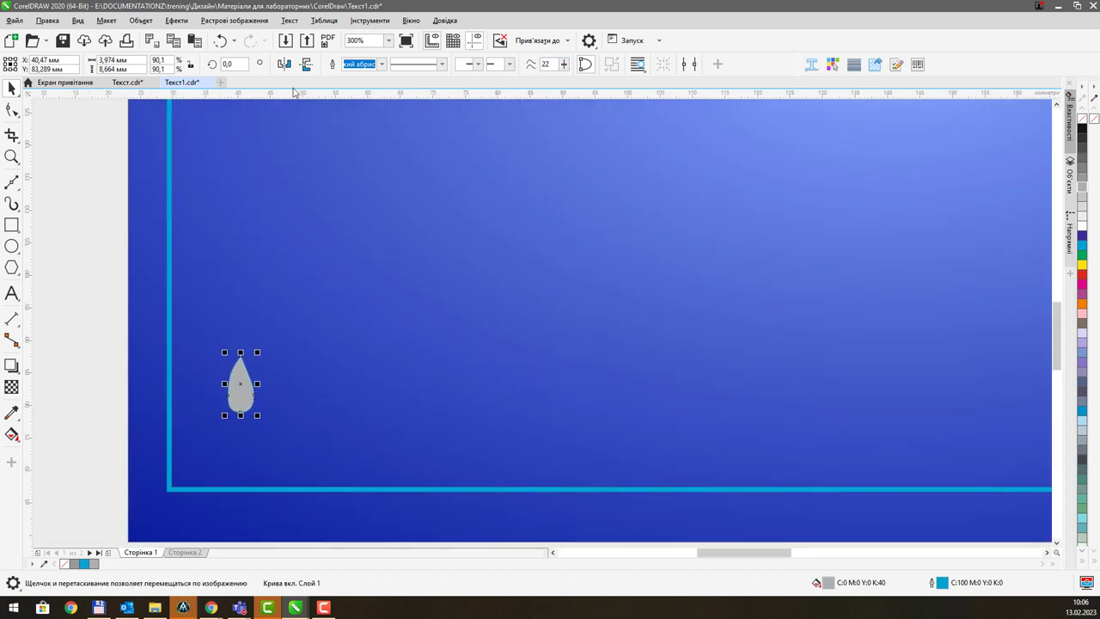
{"action": "left_click", "coordinate": [382, 64]}
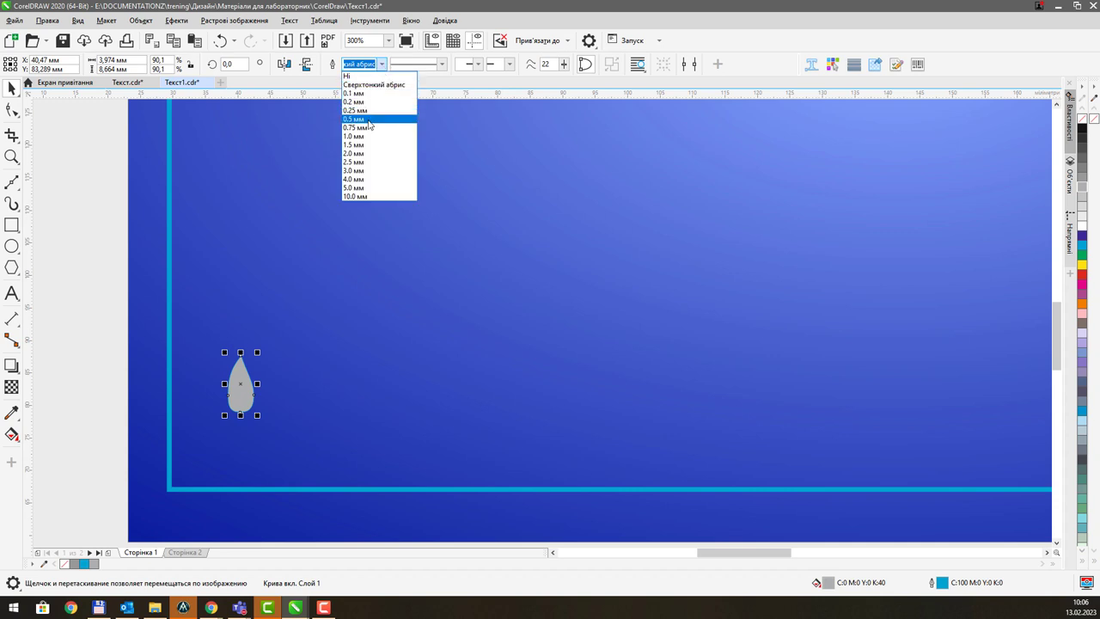
{"action": "left_click", "coordinate": [368, 120]}
{"action": "scroll", "coordinate": [225, 382], "scroll_direction": "up", "scroll_amount": 2}
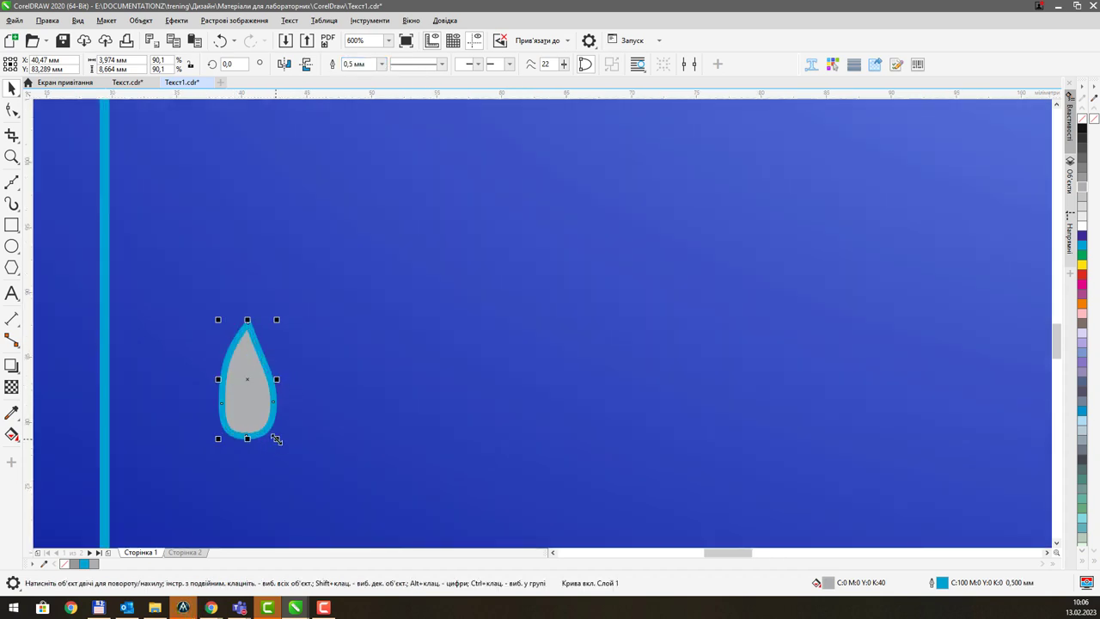
{"action": "left_click_drag", "start_coordinate": [275, 439], "coordinate": [270, 427]}
{"action": "scroll", "coordinate": [271, 387], "scroll_direction": "down", "scroll_amount": 1}
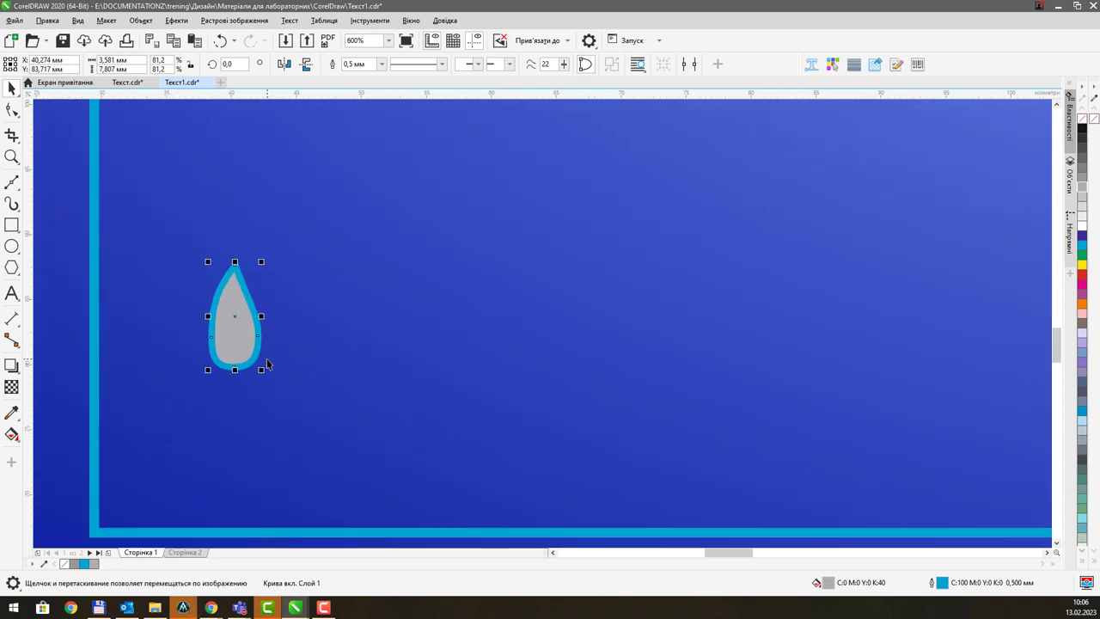
- Rotate the teardrop to about 33.4° and duplicate it twice to form a slanted column of three petals
{"action": "left_click", "coordinate": [239, 326]}
{"action": "left_click_drag", "start_coordinate": [266, 373], "coordinate": [172, 410]}
{"action": "key", "text": "ctrl+d"}
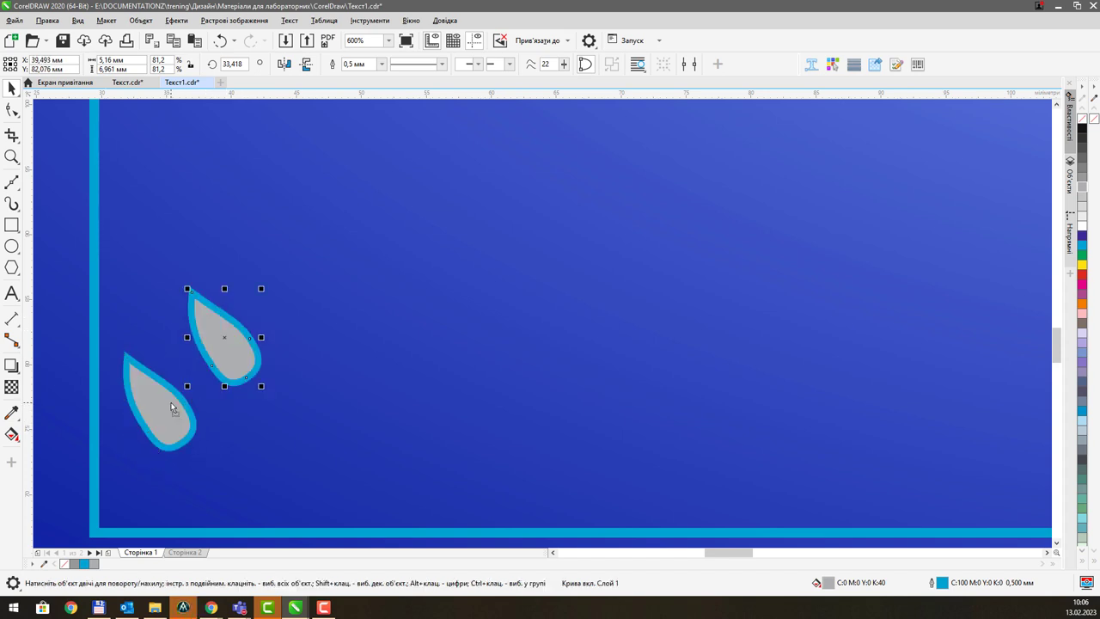
{"action": "left_click_drag", "start_coordinate": [224, 361], "coordinate": [179, 356]}
{"action": "key", "text": "ctrl+d"}
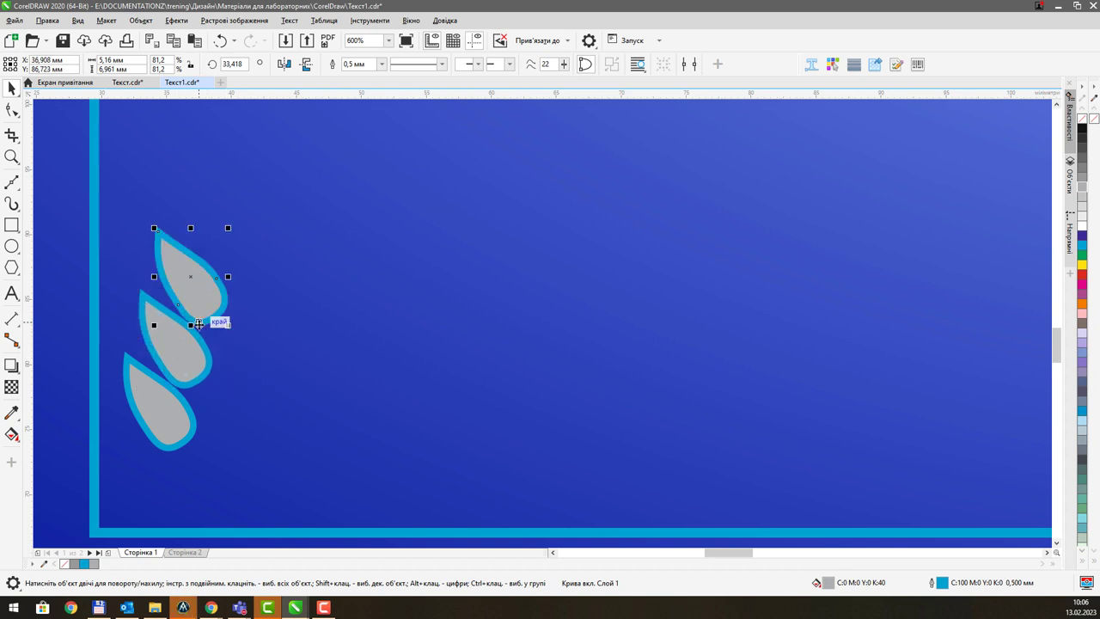
- Rotate the three petals further counter-clockwise, to about 49° for the lower two, and space them evenly along the frame's left edge
{"action": "left_click", "coordinate": [174, 428]}
{"action": "left_click", "coordinate": [179, 418]}
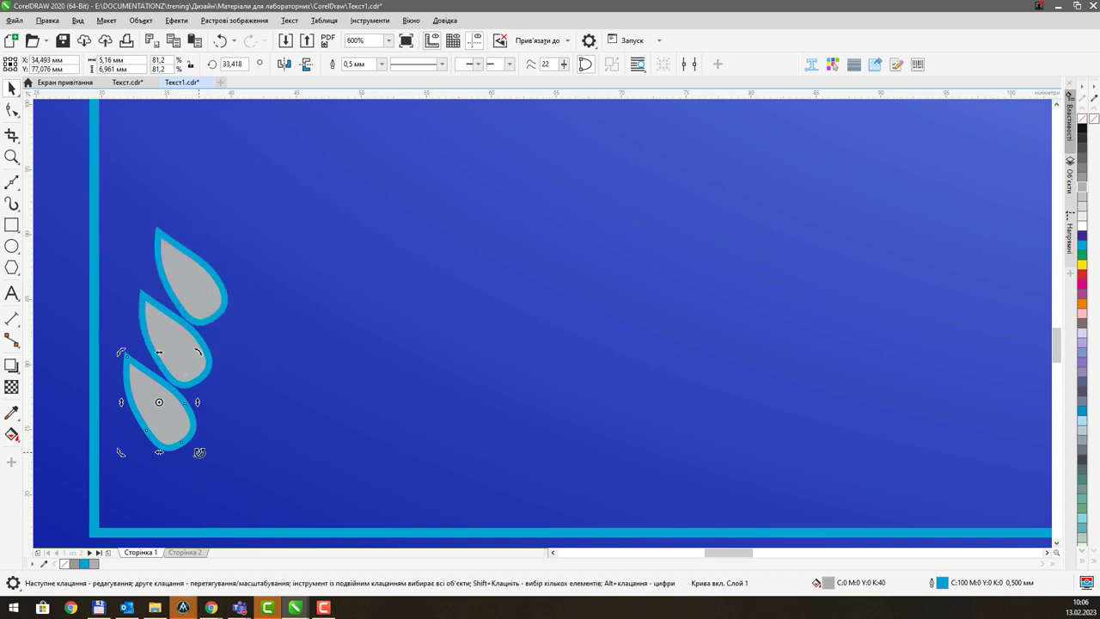
{"action": "left_click_drag", "start_coordinate": [199, 453], "coordinate": [184, 429]}
{"action": "left_click", "coordinate": [182, 348]}
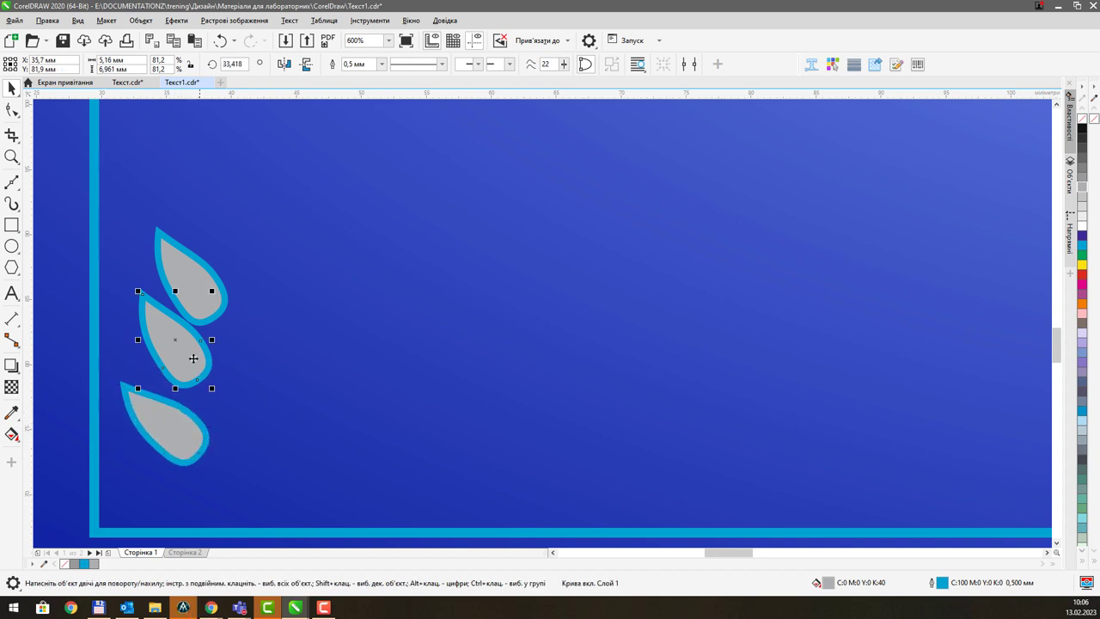
{"action": "left_click", "coordinate": [193, 358]}
{"action": "left_click_drag", "start_coordinate": [221, 390], "coordinate": [191, 374]}
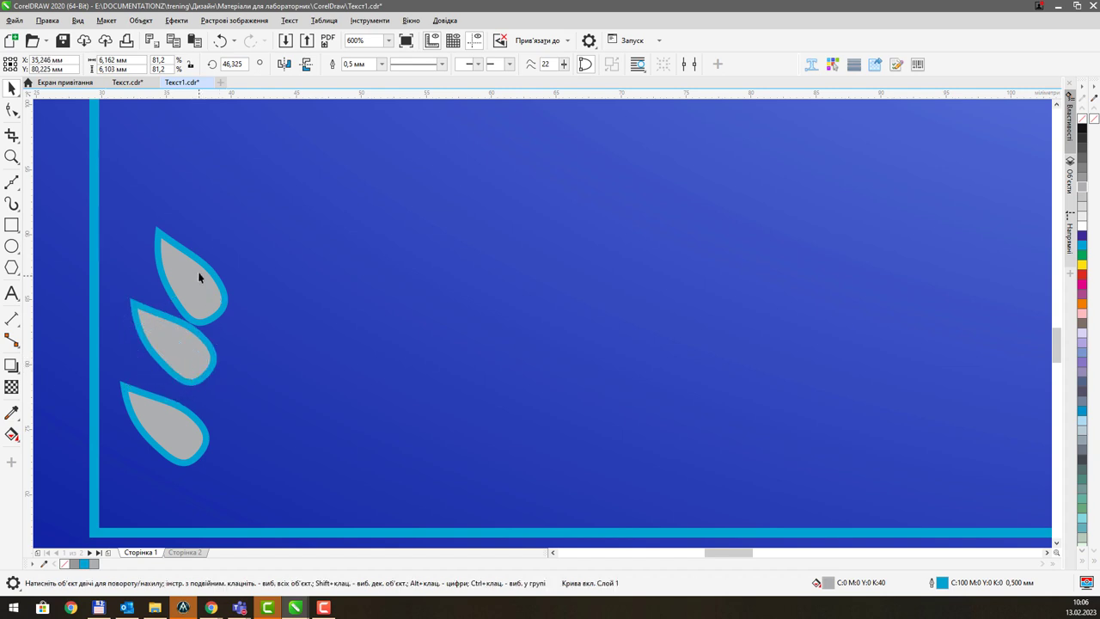
{"action": "left_click", "coordinate": [198, 275]}
{"action": "left_click", "coordinate": [196, 283]}
{"action": "left_click_drag", "start_coordinate": [234, 324], "coordinate": [194, 303]}
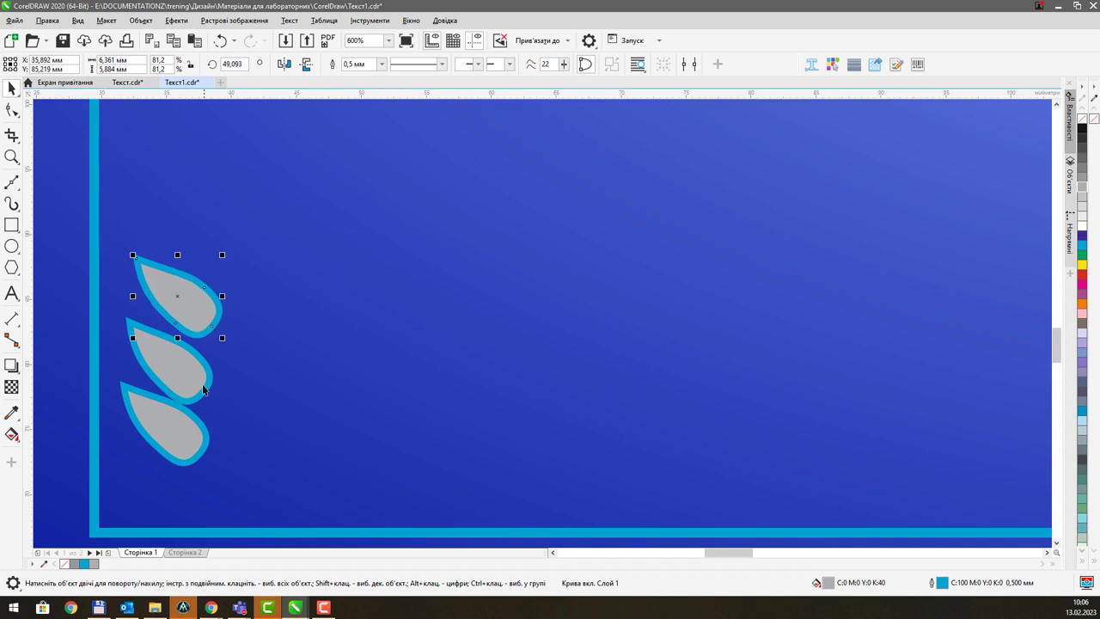
- Nudge the bottom petal slightly down and lengthen it by pulling its tip node outward toward the frame
{"action": "left_click", "coordinate": [192, 429]}
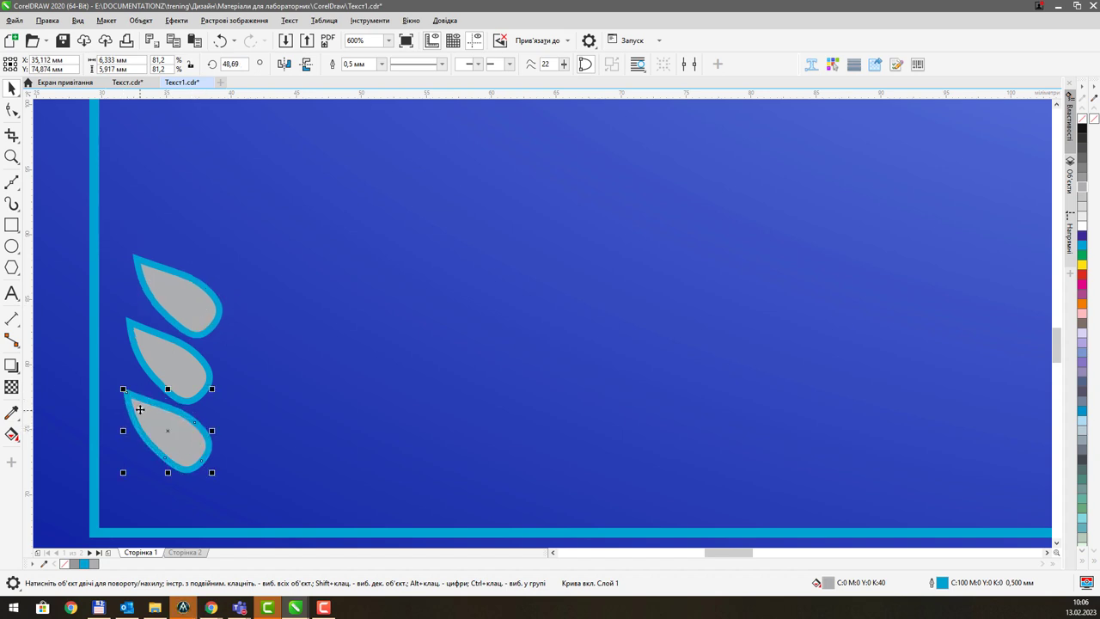
{"action": "left_click", "coordinate": [12, 110]}
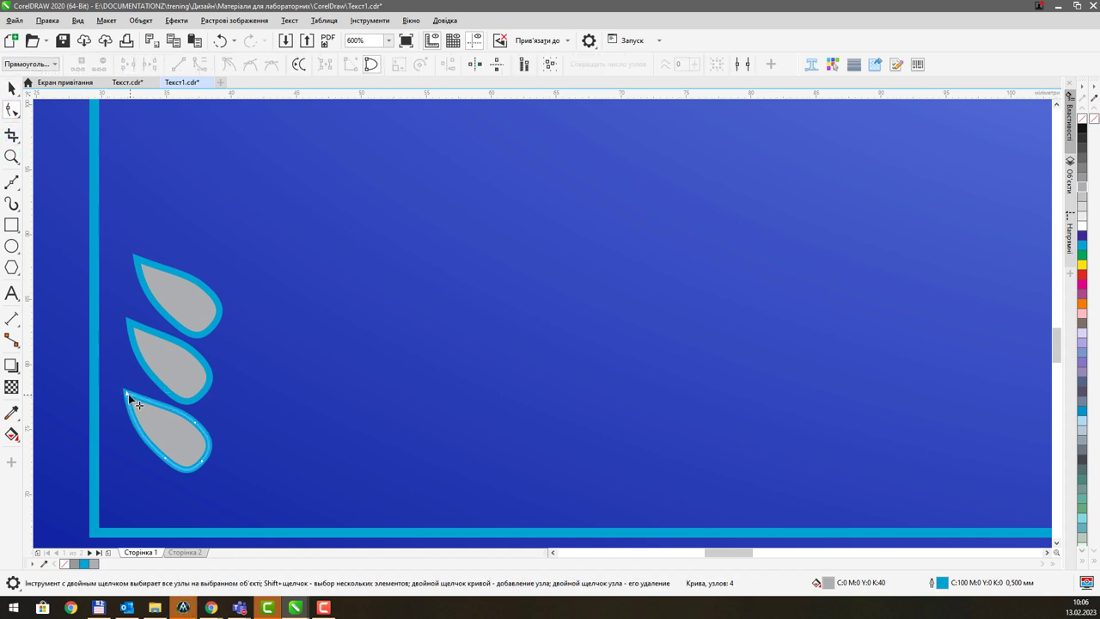
{"action": "left_click_drag", "start_coordinate": [129, 396], "coordinate": [109, 375]}
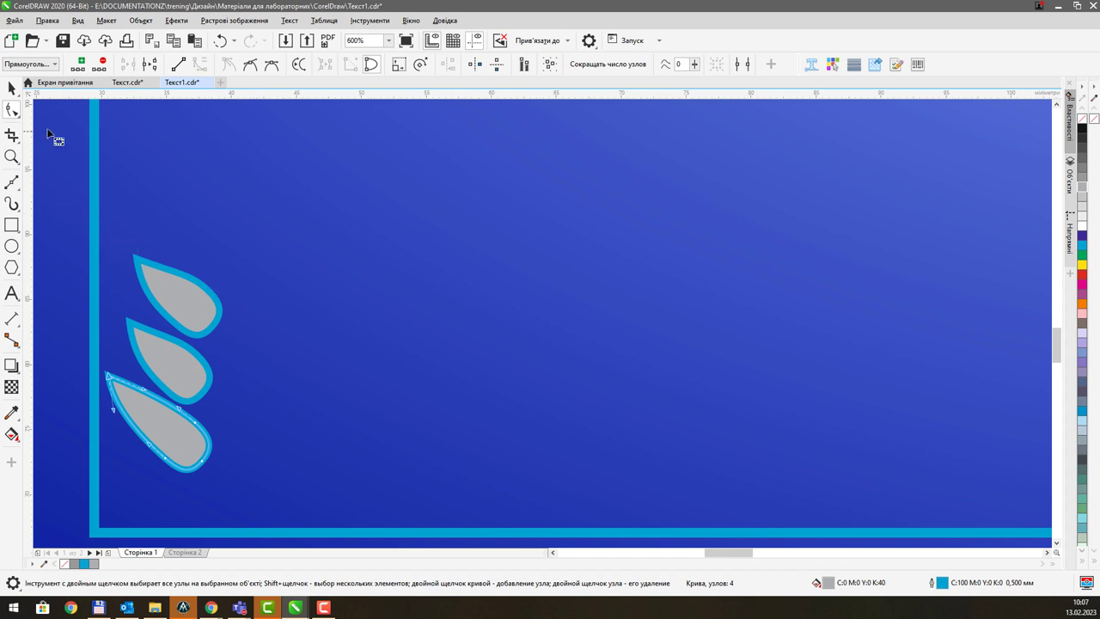
{"action": "key", "text": "space"}
- Duplicate all three petals, mirror the copy horizontally, place it opposite the originals and rotate it to about 121.4°
{"action": "left_click", "coordinate": [206, 313], "text": "shift"}
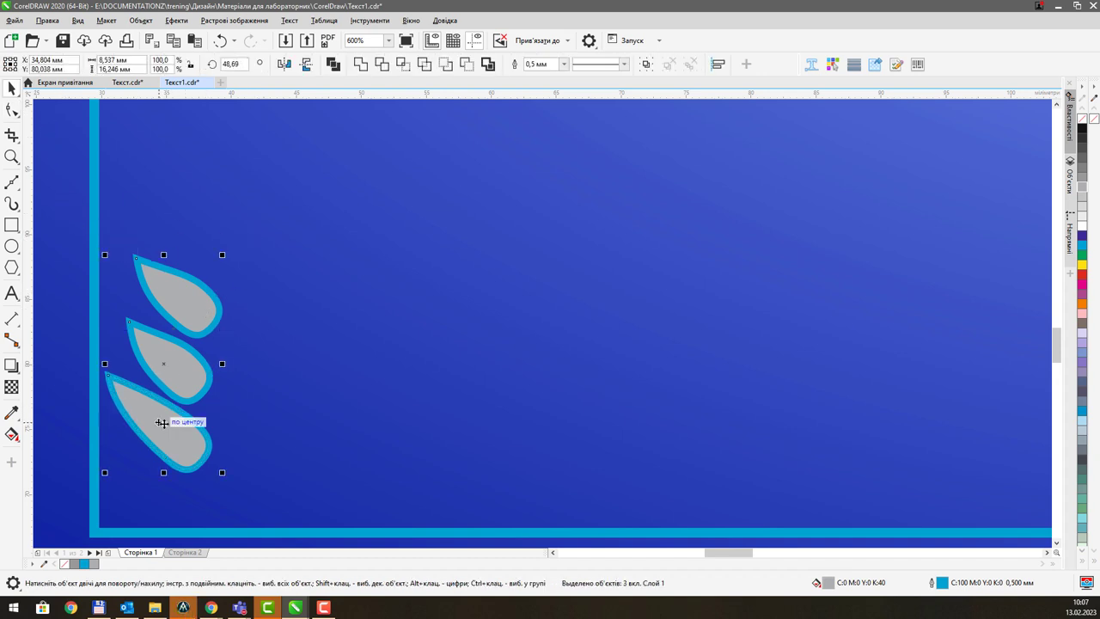
{"action": "key", "text": "ctrl+d"}
{"action": "left_click_drag", "start_coordinate": [237, 364], "coordinate": [291, 439]}
{"action": "left_click", "coordinate": [284, 64]}
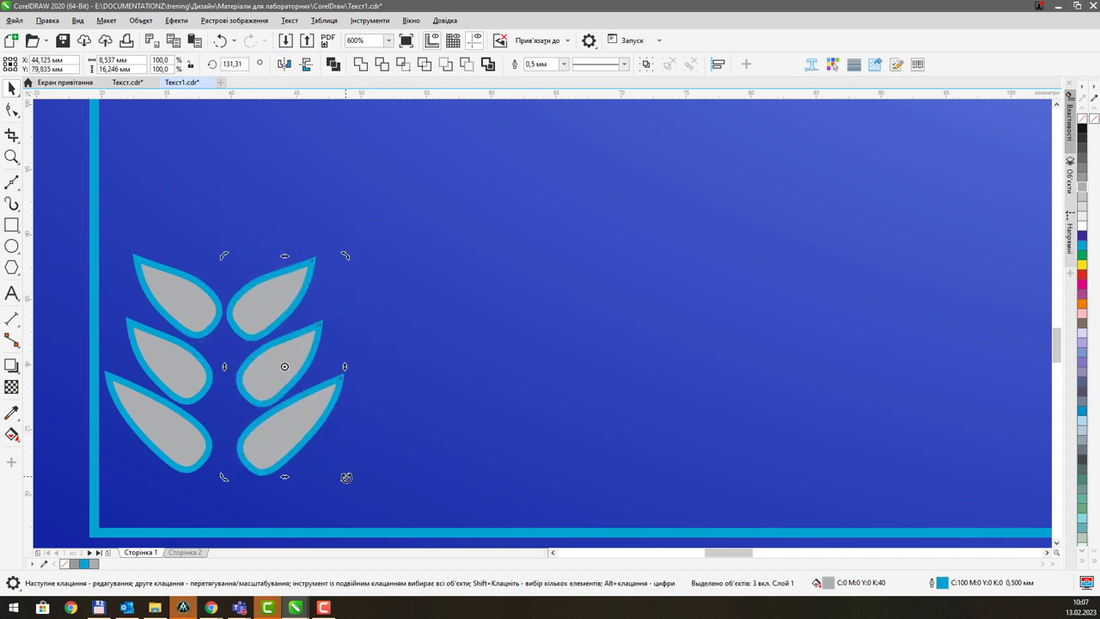
{"action": "left_click_drag", "start_coordinate": [346, 477], "coordinate": [317, 482]}
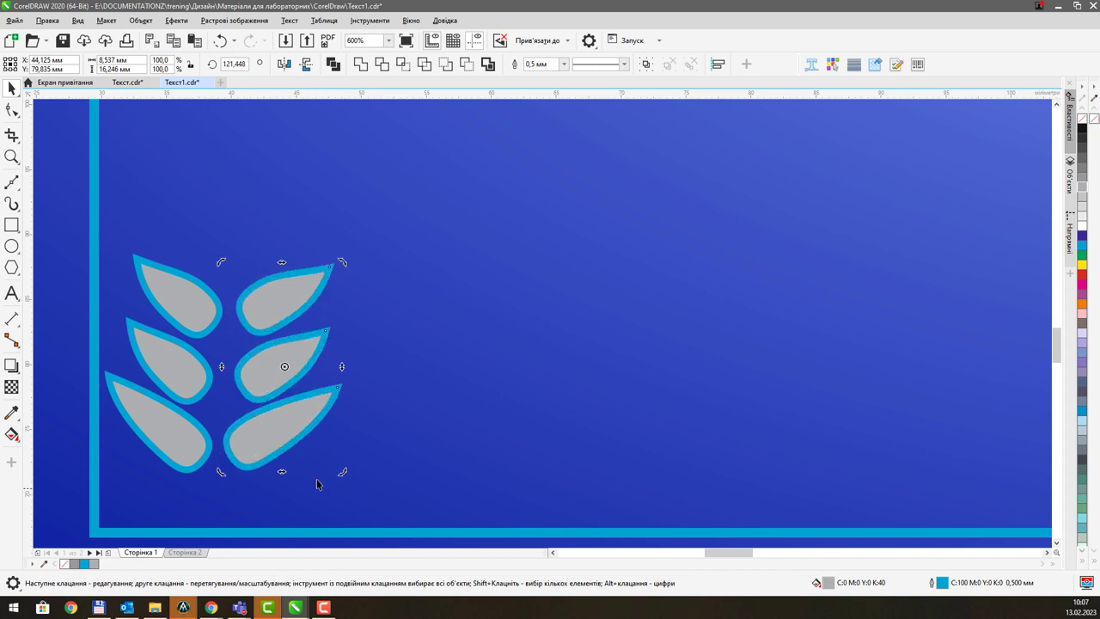
- Move the three mirrored petals closer to the original column and duplicate the uppermost of them
{"action": "left_click", "coordinate": [277, 418]}
{"action": "left_click_drag", "start_coordinate": [282, 415], "coordinate": [274, 423]}
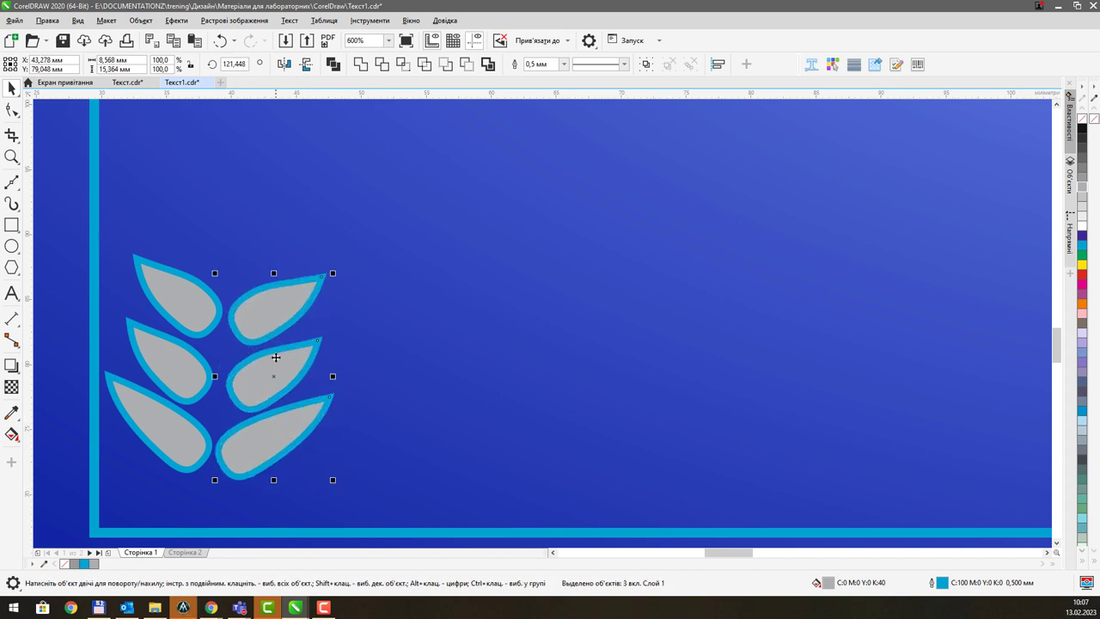
{"action": "left_click", "coordinate": [275, 312]}
{"action": "left_click", "coordinate": [327, 254]}
{"action": "left_click", "coordinate": [275, 310]}
{"action": "key", "text": "ctrl+d"}
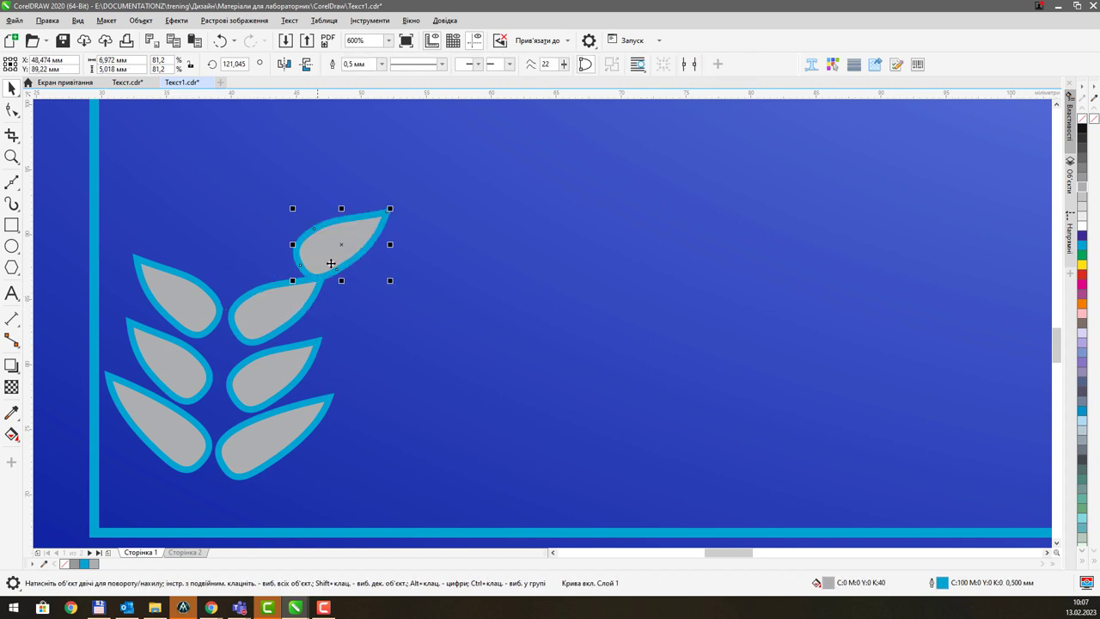
- Rotate the duplicated petal to about 176.4° and place it upright above the two columns as the ear's tip
{"action": "left_click_drag", "start_coordinate": [347, 243], "coordinate": [262, 251]}
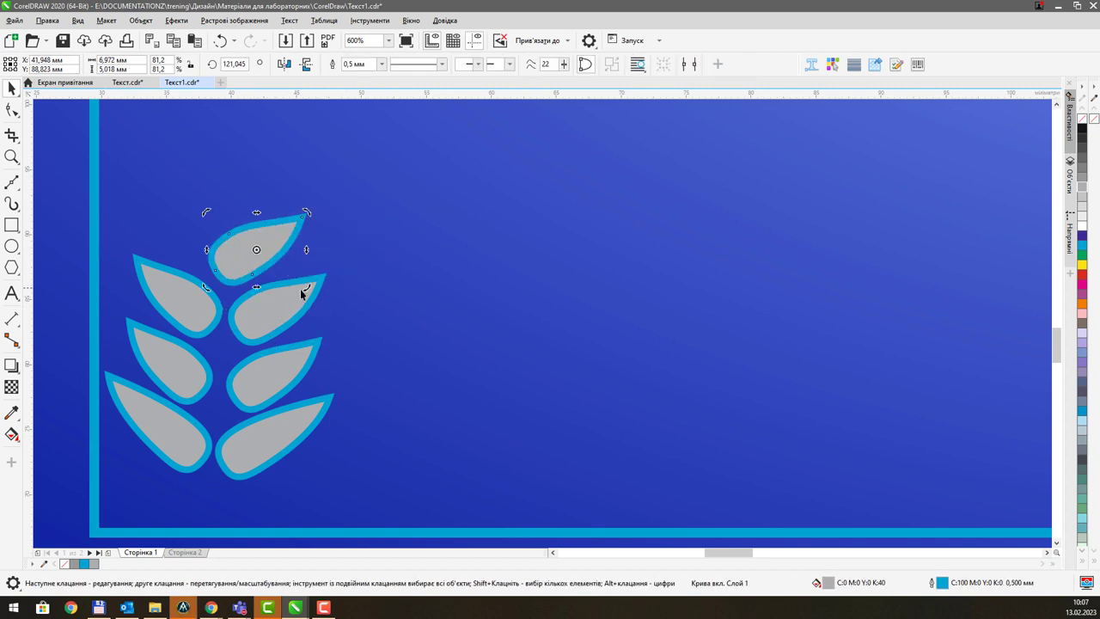
{"action": "left_click_drag", "start_coordinate": [309, 286], "coordinate": [327, 219]}
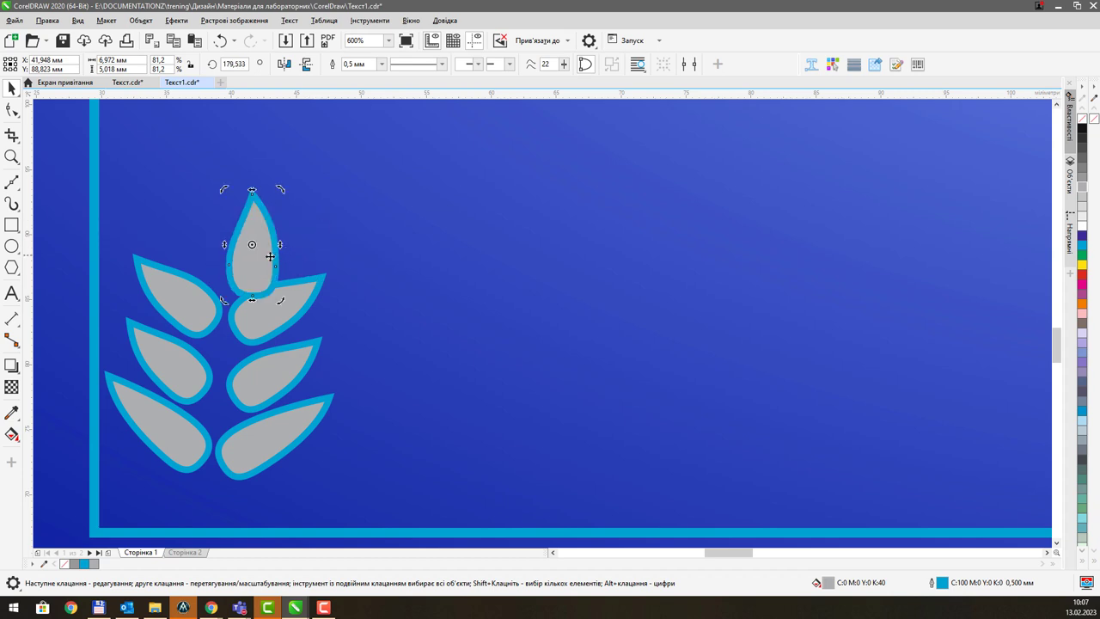
{"action": "left_click", "coordinate": [267, 265]}
{"action": "left_click_drag", "start_coordinate": [267, 265], "coordinate": [241, 254]}
{"action": "left_click", "coordinate": [240, 249]}
{"action": "left_click", "coordinate": [233, 248]}
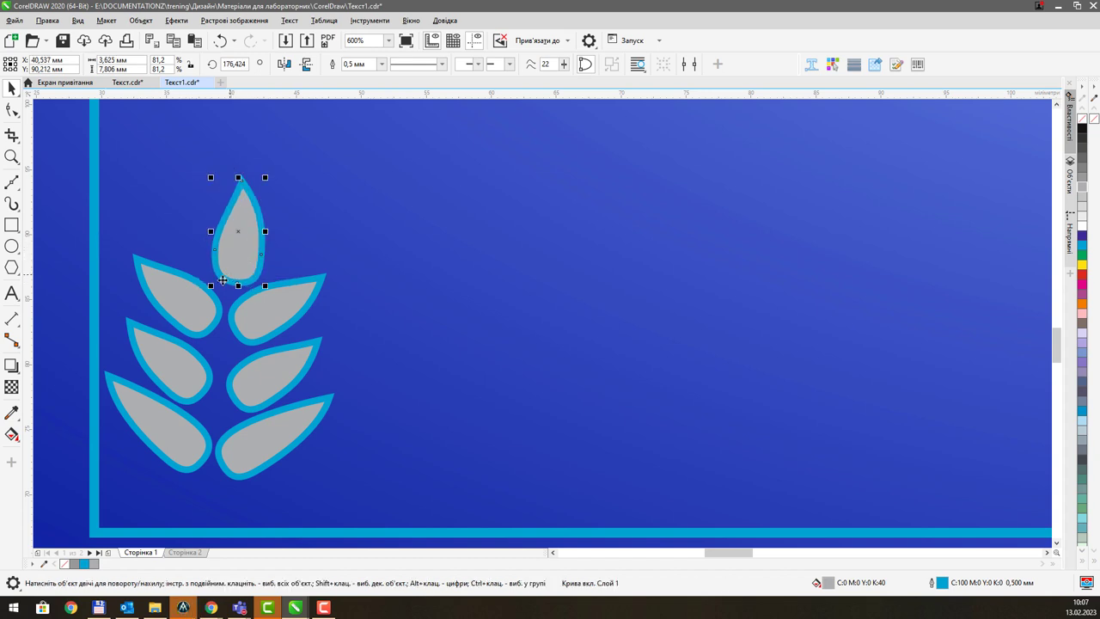
- Group all seven petals of the ear into one object
{"action": "left_click", "coordinate": [202, 300], "text": "shift"}
{"action": "left_click", "coordinate": [275, 318], "text": "shift"}
{"action": "left_click", "coordinate": [210, 379], "text": "shift"}
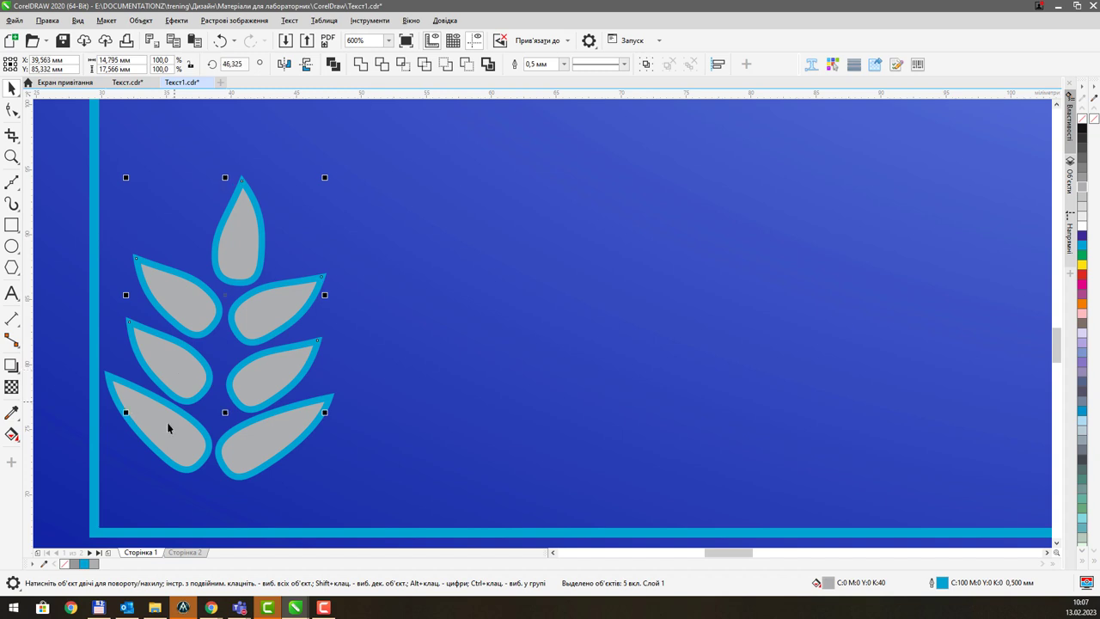
{"action": "left_click", "coordinate": [167, 422], "text": "shift"}
{"action": "left_click", "coordinate": [266, 438], "text": "shift"}
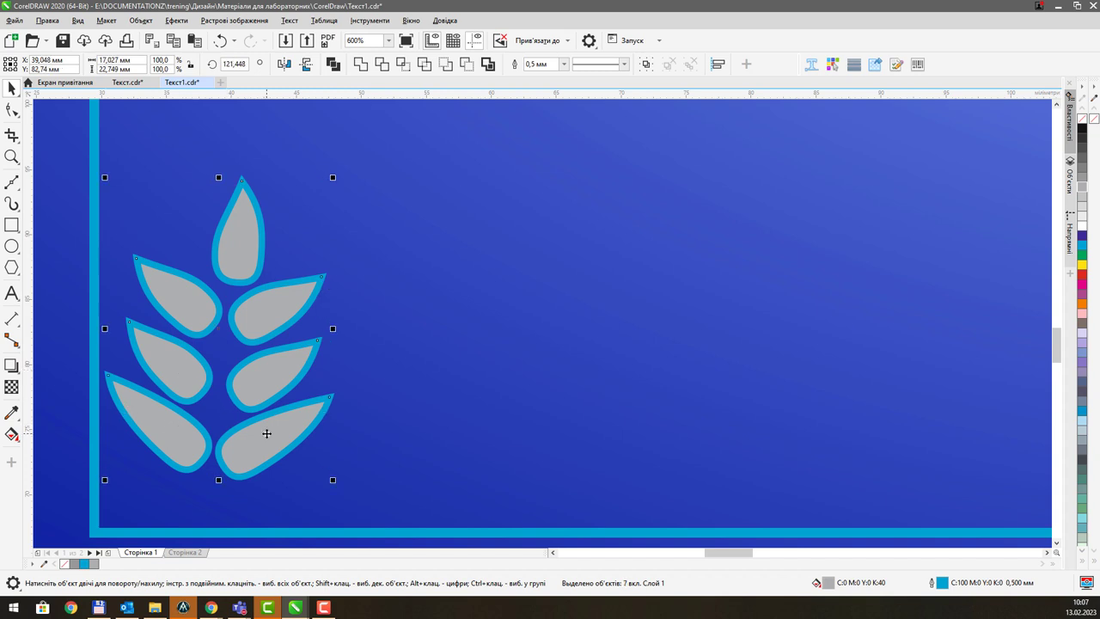
{"action": "key", "text": "ctrl+g"}
{"action": "right_click", "coordinate": [289, 417]}
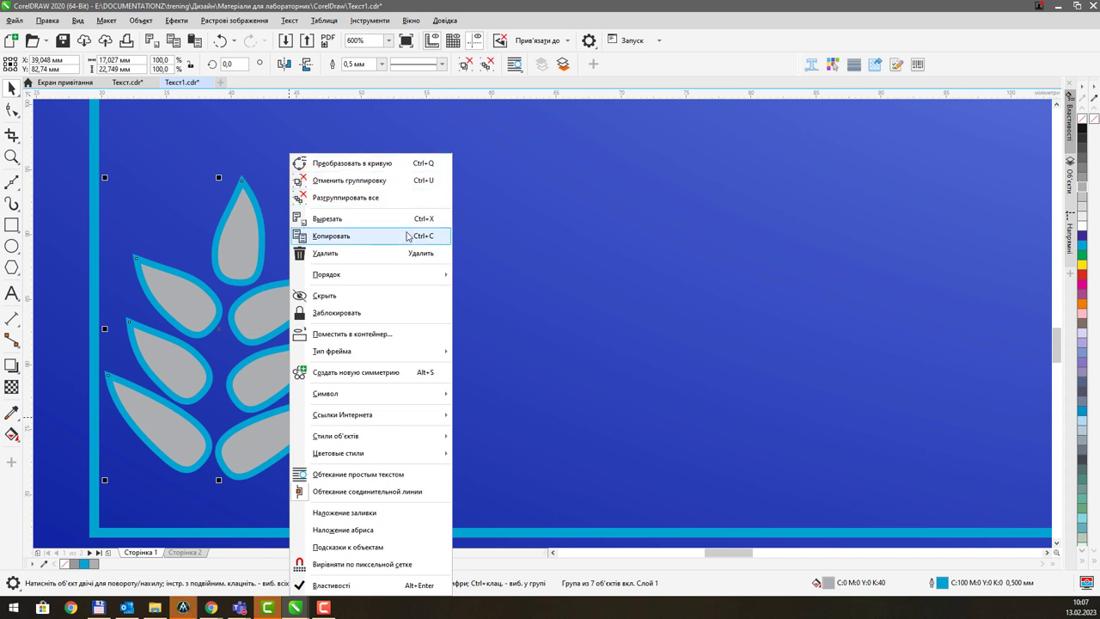
{"action": "left_click", "coordinate": [486, 296]}
{"action": "left_click", "coordinate": [486, 297]}
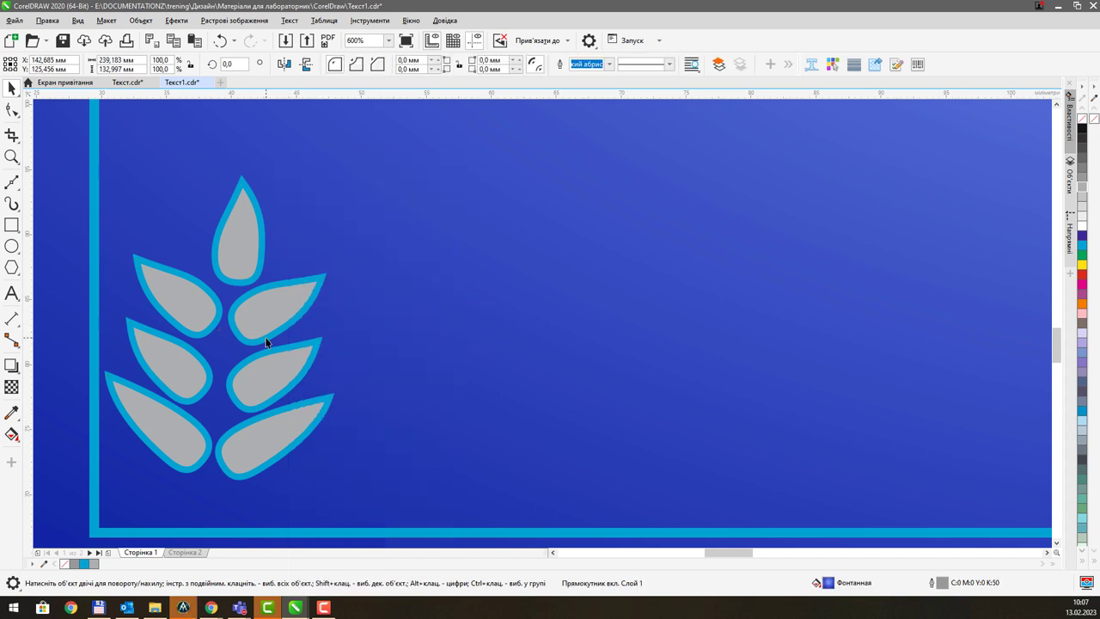
- Rotate the grouped ear clockwise to about 340.7° and move it into the frame's lower-left corner
{"action": "left_click", "coordinate": [267, 340]}
{"action": "left_click", "coordinate": [276, 310]}
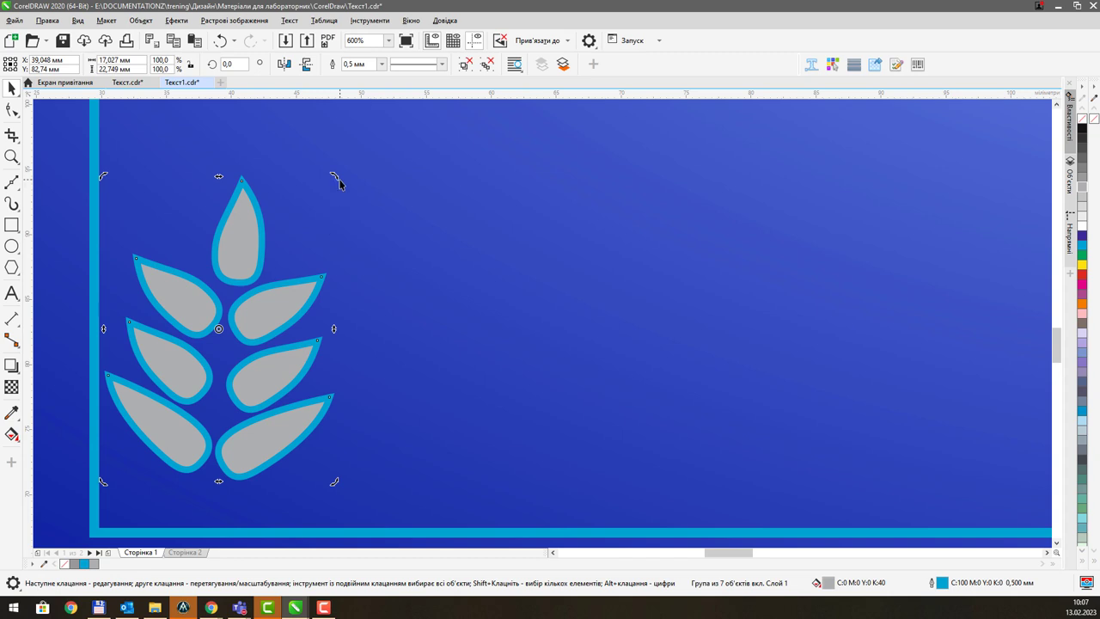
{"action": "left_click_drag", "start_coordinate": [337, 180], "coordinate": [386, 216]}
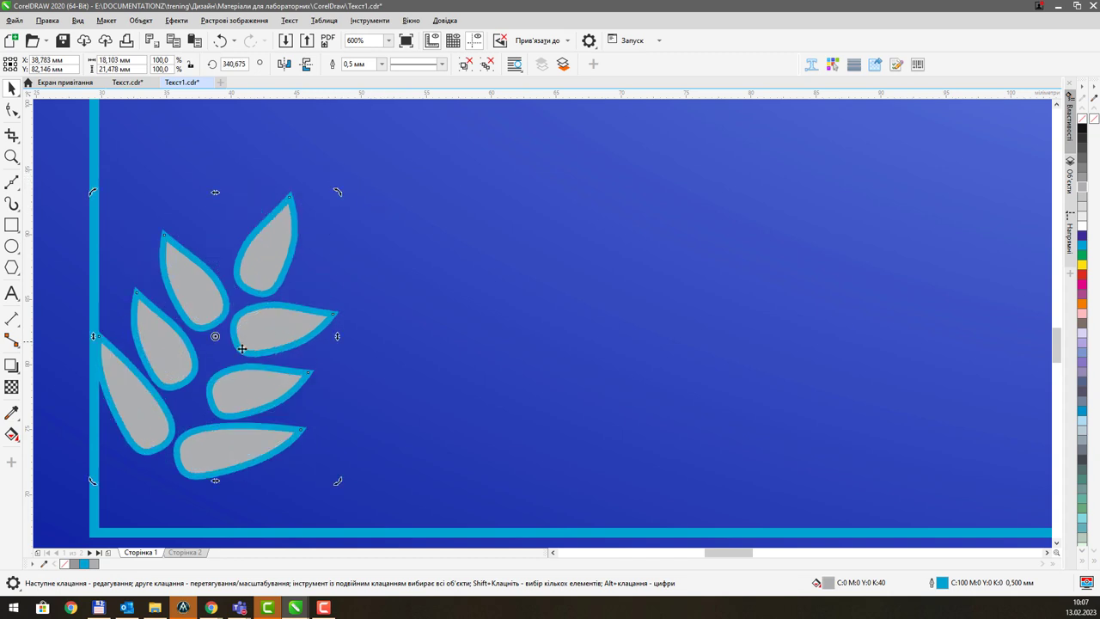
{"action": "left_click", "coordinate": [267, 338]}
{"action": "left_click_drag", "start_coordinate": [267, 338], "coordinate": [283, 375]}
- Duplicate the ear, place the copy in the frame's lower-right corner and mirror it horizontally
{"action": "scroll", "coordinate": [283, 370], "scroll_direction": "down", "scroll_amount": 1}
{"action": "left_click_drag", "start_coordinate": [491, 328], "coordinate": [359, 418]}
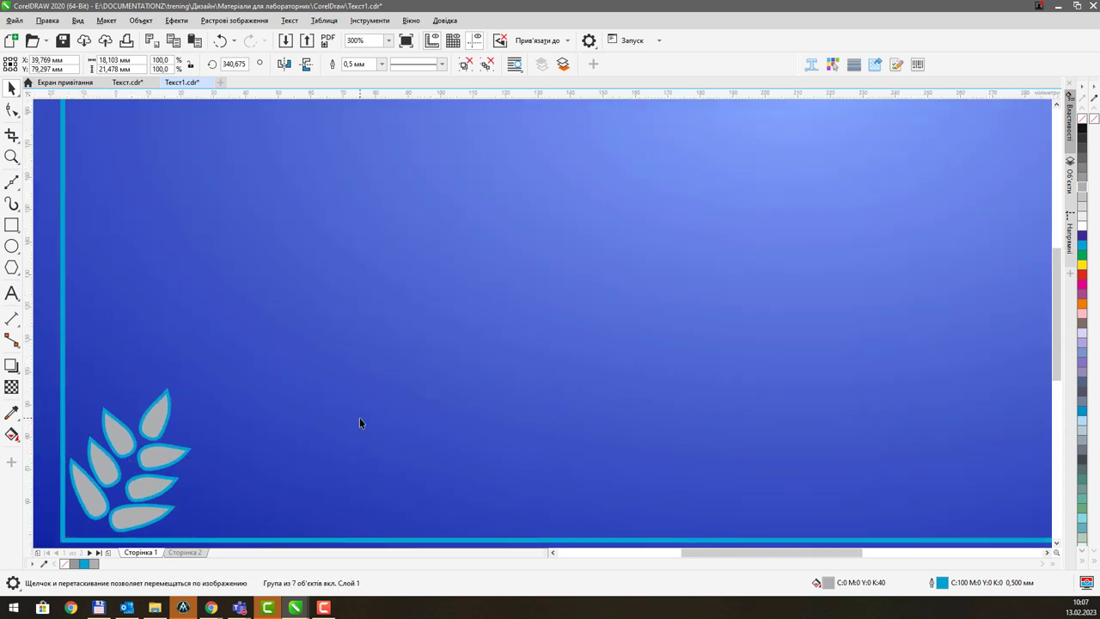
{"action": "scroll", "coordinate": [359, 418], "scroll_direction": "down", "scroll_amount": 1}
{"action": "scroll", "coordinate": [462, 314], "scroll_direction": "down", "scroll_amount": 2}
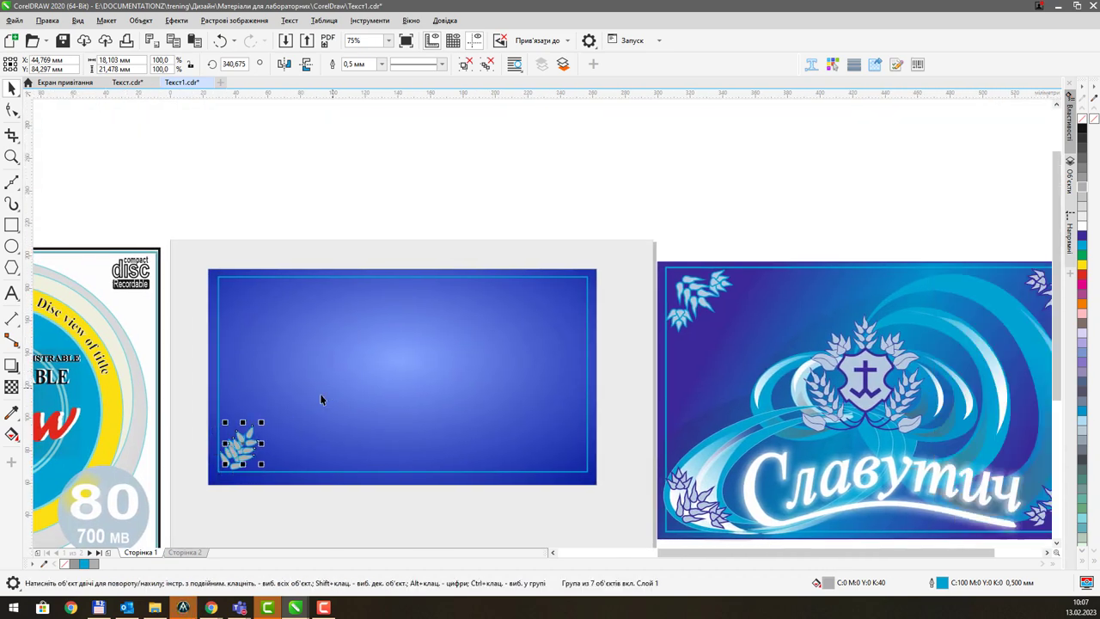
{"action": "left_click_drag", "start_coordinate": [253, 442], "coordinate": [581, 451]}
{"action": "left_click", "coordinate": [284, 63]}
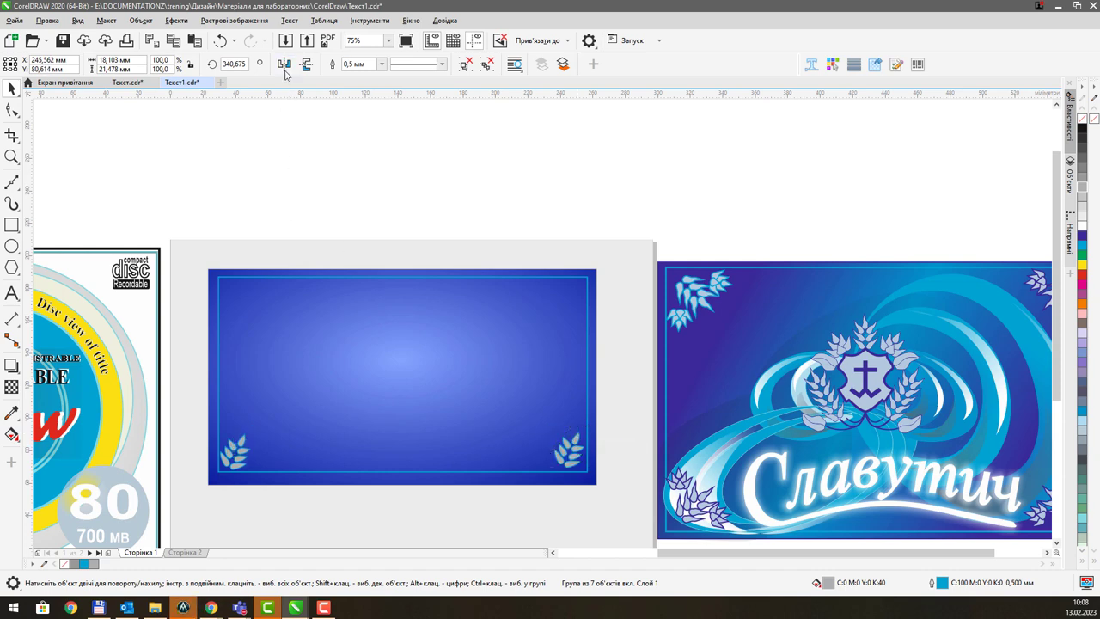
- Duplicate both lower ears, mirror the copies vertically and position them inside the frame's two upper corners
{"action": "left_click", "coordinate": [243, 453], "text": "shift"}
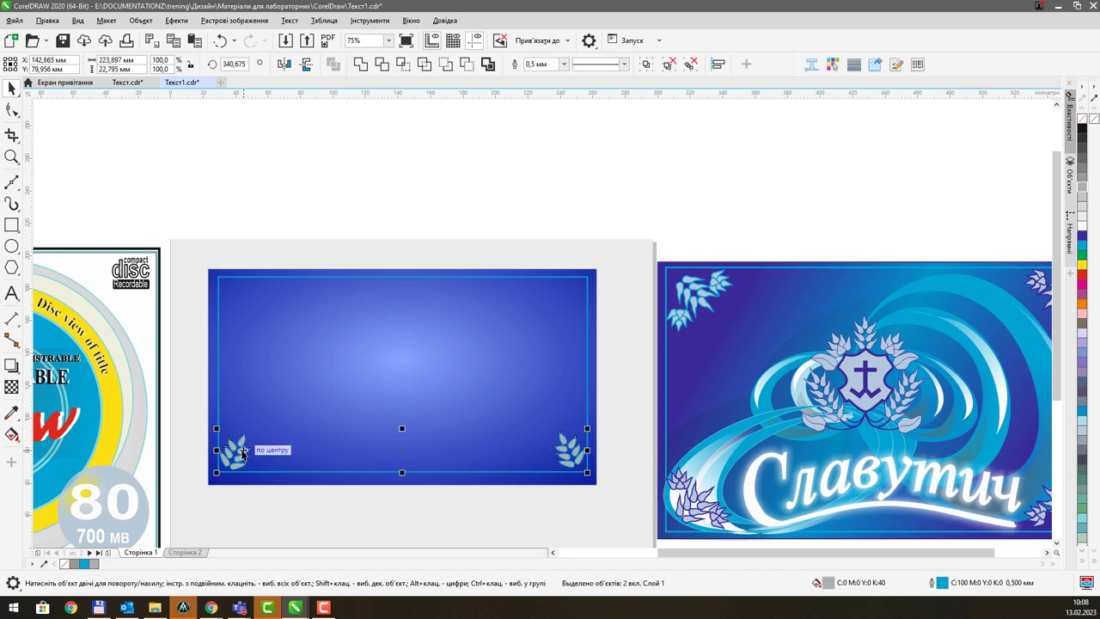
{"action": "left_click_drag", "start_coordinate": [574, 448], "coordinate": [577, 301]}
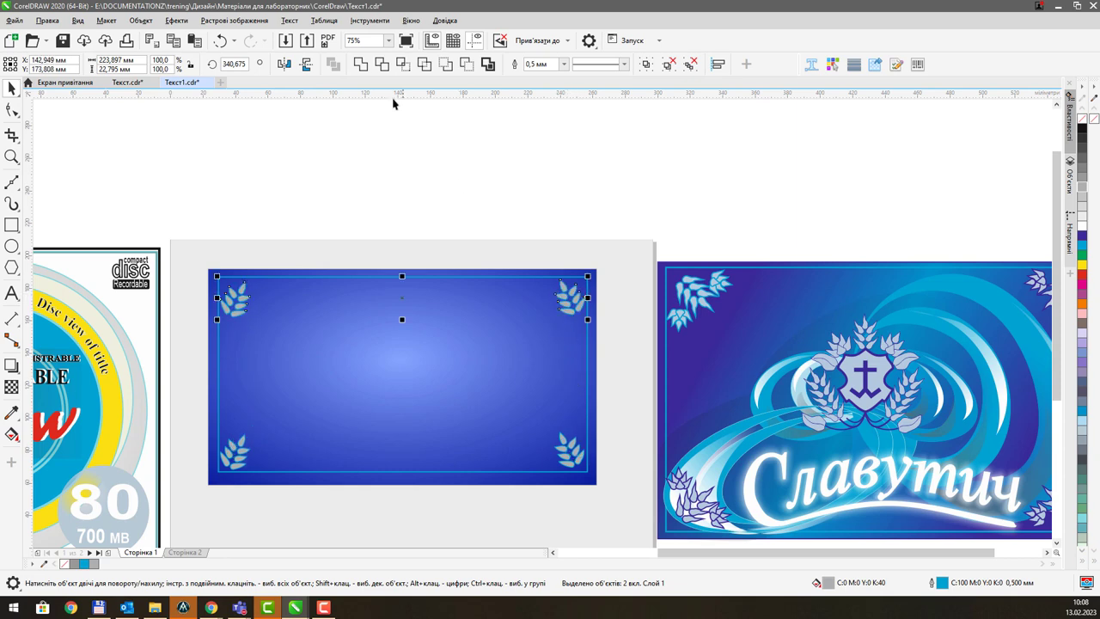
{"action": "left_click", "coordinate": [306, 64]}
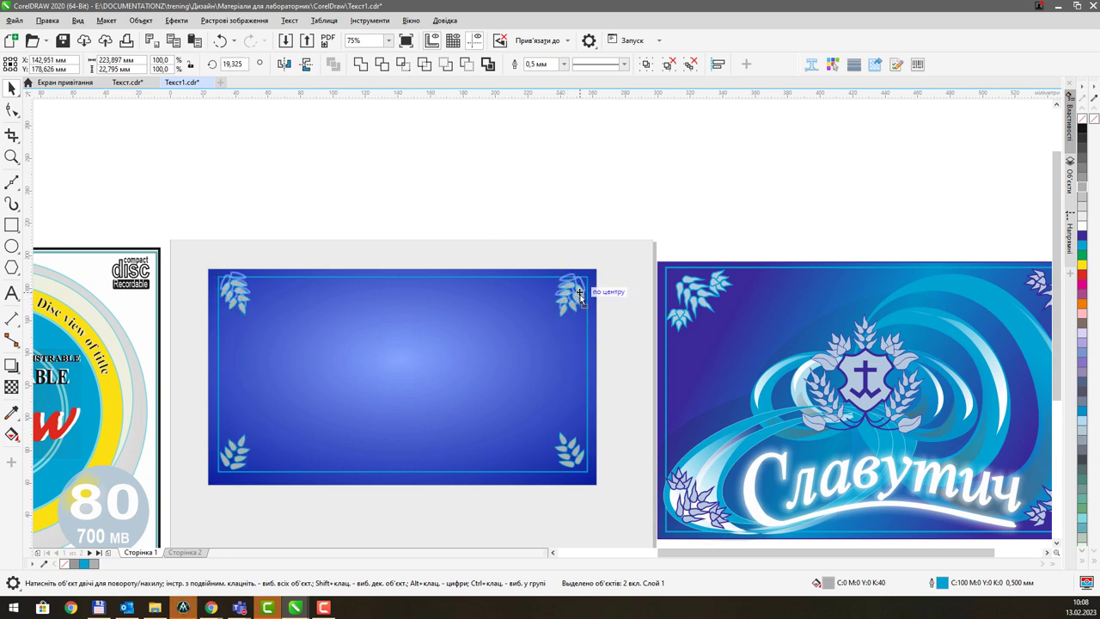
{"action": "left_click_drag", "start_coordinate": [579, 293], "coordinate": [581, 301]}
{"action": "left_click", "coordinate": [548, 178]}
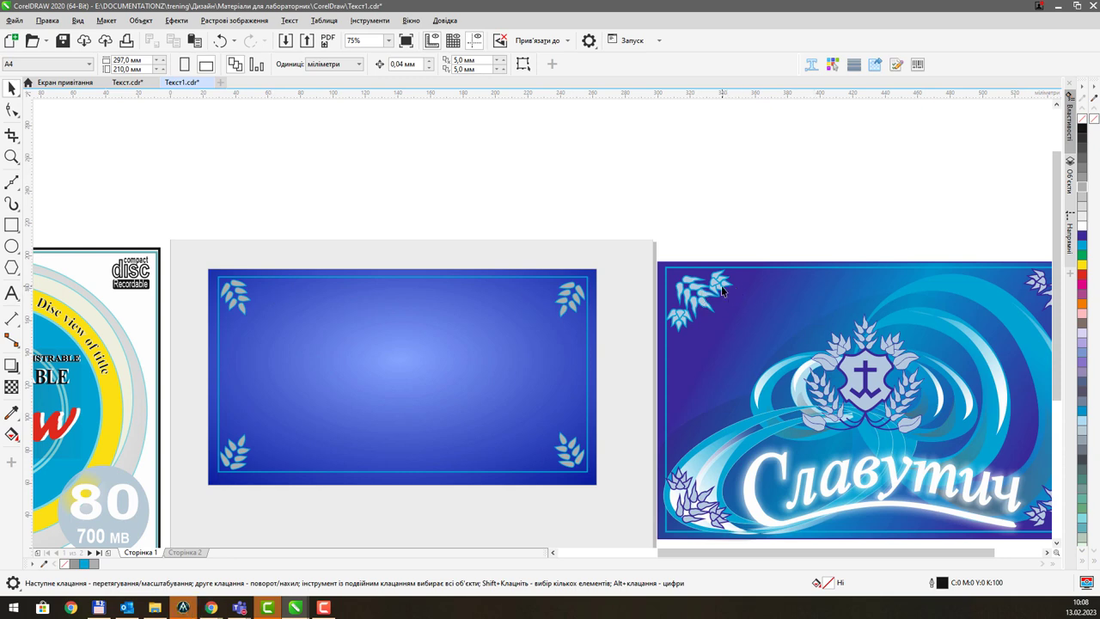
- Move the lower-left ear inward from the corner, duplicate it to its right and ungroup the copy
{"action": "scroll", "coordinate": [233, 457], "scroll_direction": "up", "scroll_amount": 4}
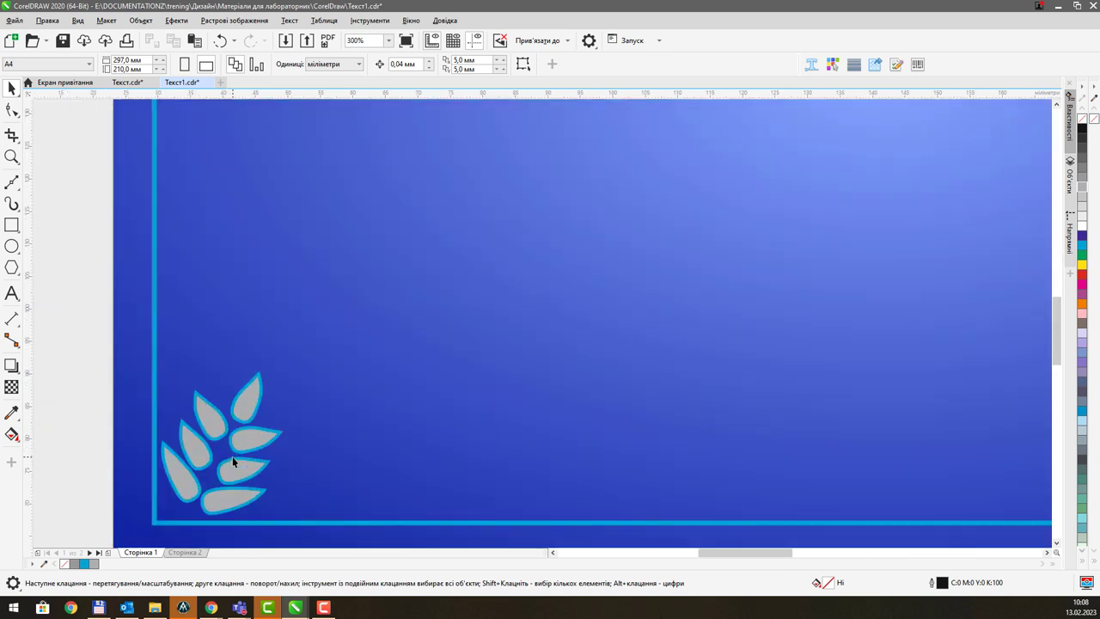
{"action": "left_click_drag", "start_coordinate": [238, 447], "coordinate": [495, 389]}
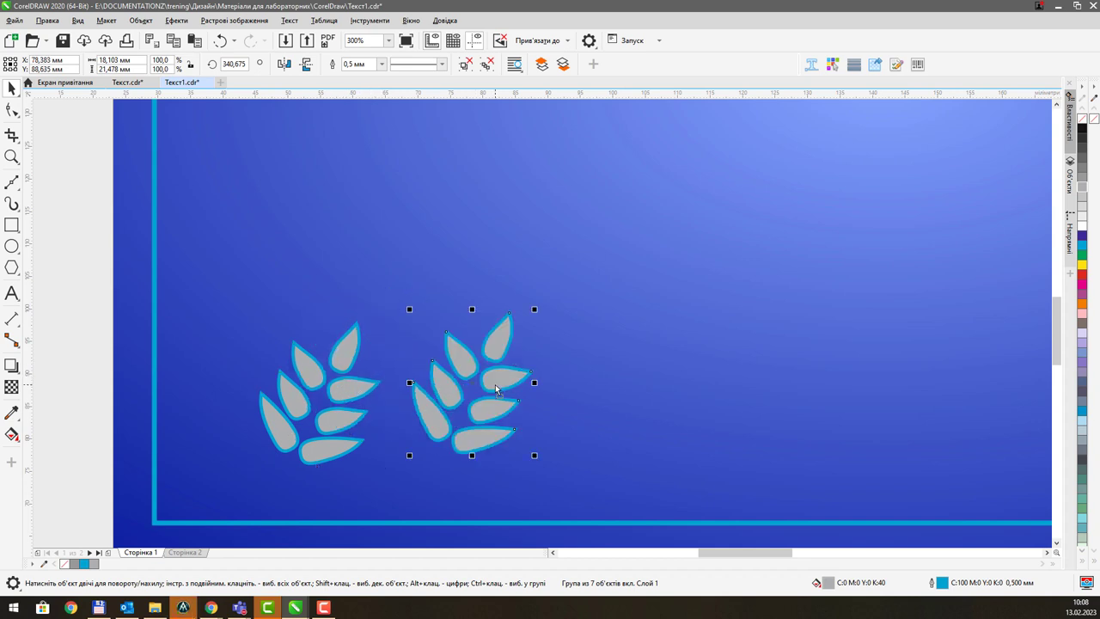
{"action": "right_click", "coordinate": [495, 389]}
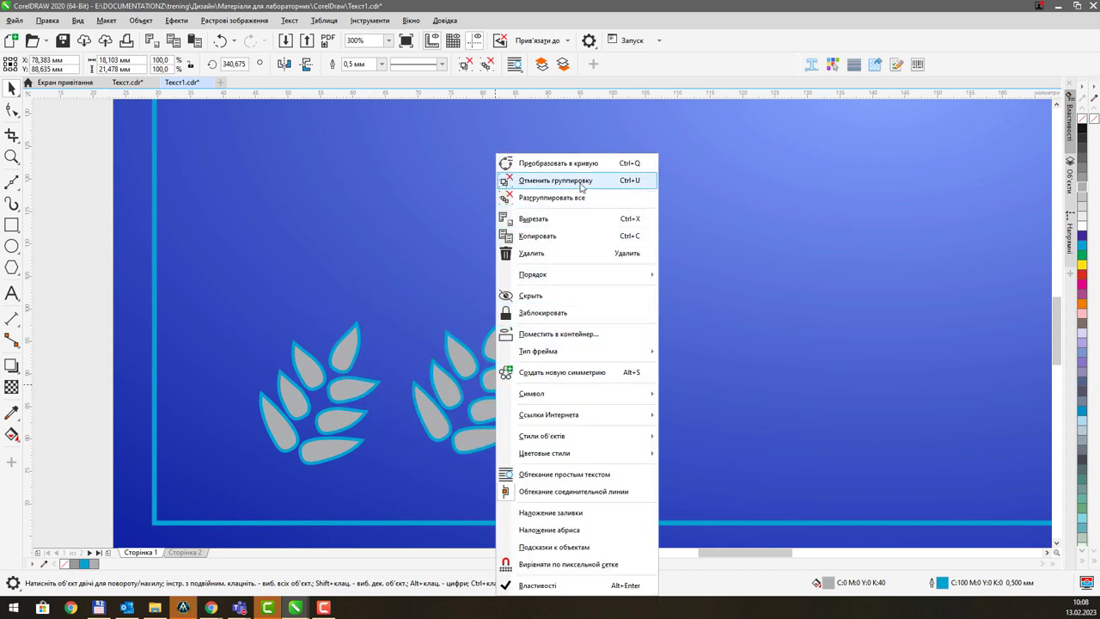
{"action": "left_click", "coordinate": [582, 180]}
- Delete the tip petal and the upper pair of petals from the ungrouped ear copy
{"action": "left_click", "coordinate": [456, 370]}
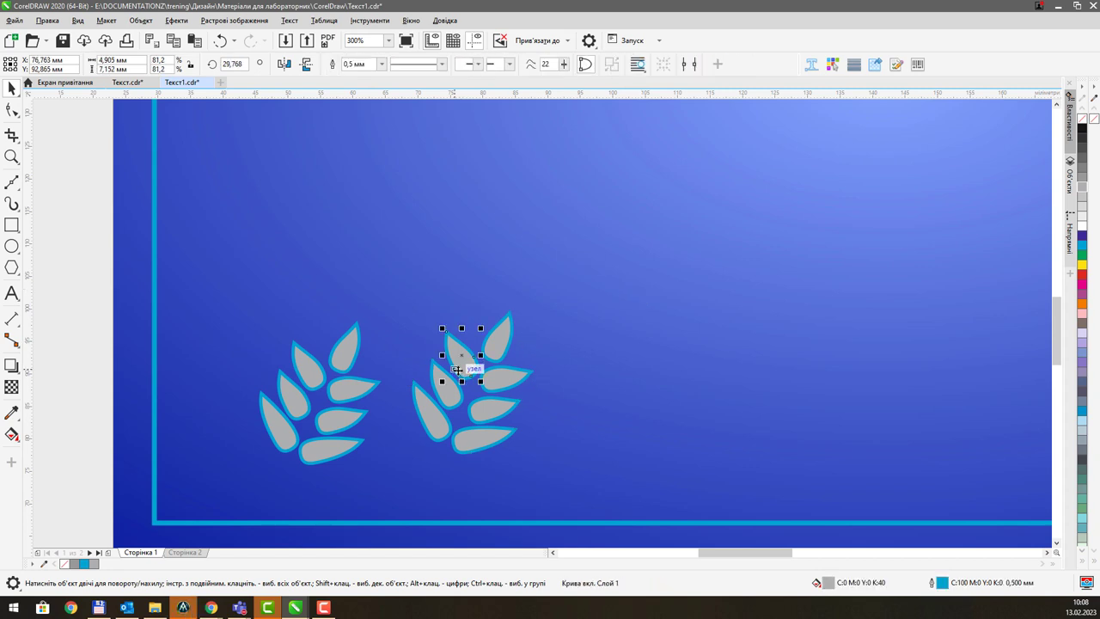
{"action": "key", "text": "Delete"}
{"action": "left_click", "coordinate": [507, 372]}
{"action": "key", "text": "Delete"}
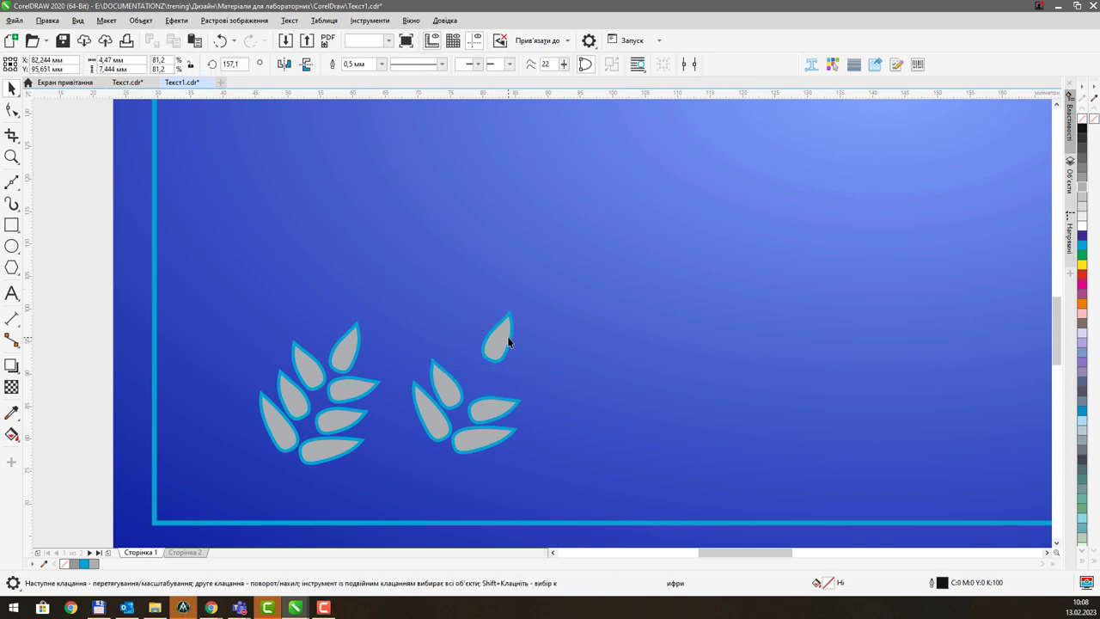
{"action": "key", "text": "Delete"}
- Duplicate the upper-left petal of the four-petal copy, rotate it to about 357.1° and place it upright in the middle
{"action": "scroll", "coordinate": [521, 325], "scroll_direction": "down", "scroll_amount": 2}
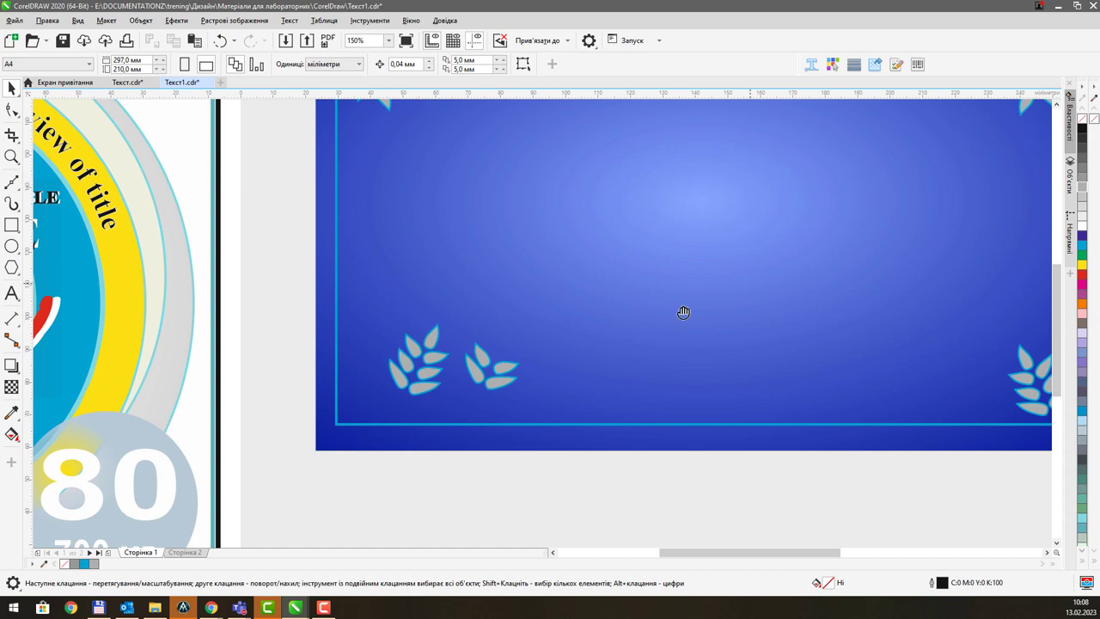
{"action": "left_click_drag", "start_coordinate": [683, 312], "coordinate": [545, 322]}
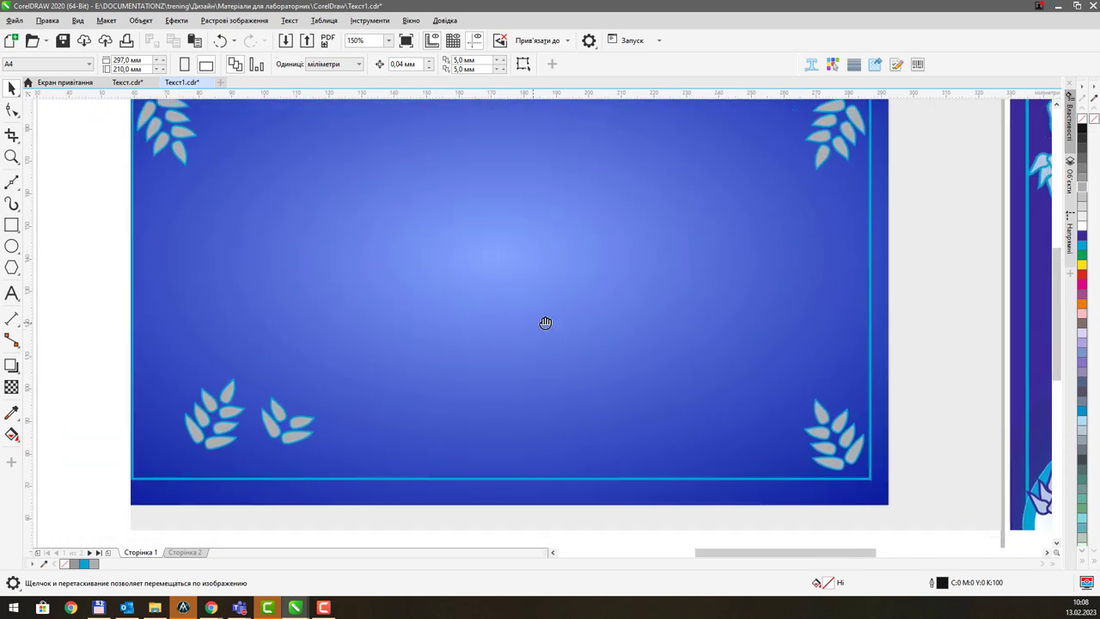
{"action": "scroll", "coordinate": [293, 395], "scroll_direction": "up", "scroll_amount": 2}
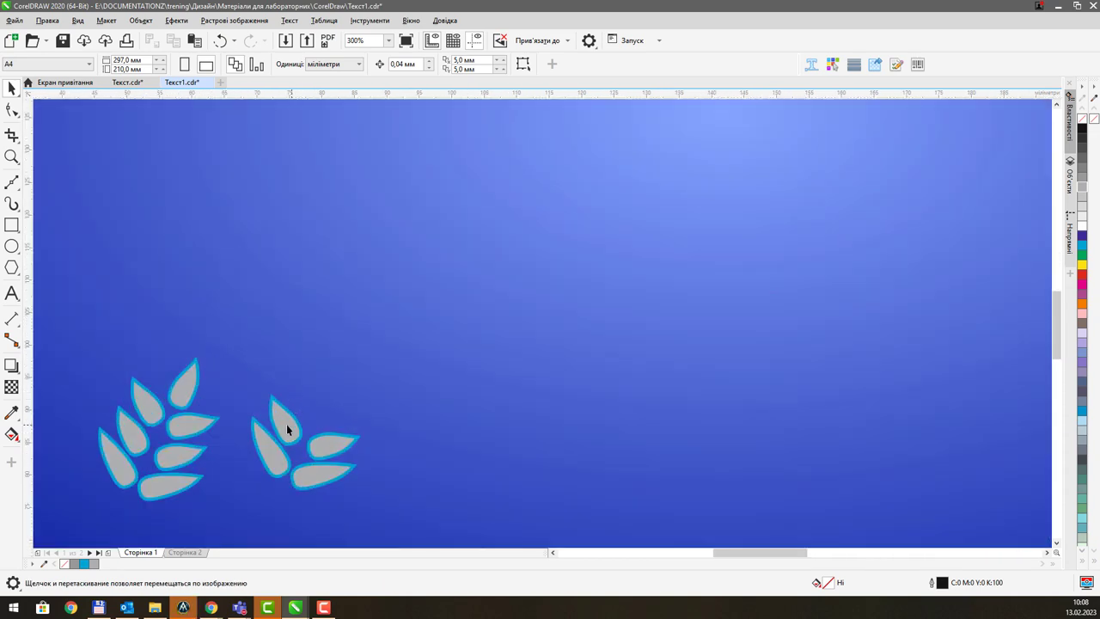
{"action": "left_click", "coordinate": [286, 424]}
{"action": "mouse_move", "coordinate": [286, 426]}
{"action": "left_mouse_down"}
{"action": "mouse_move", "coordinate": [312, 399]}
{"action": "mouse_move", "coordinate": [332, 422]}
{"action": "mouse_move", "coordinate": [293, 422]}
{"action": "left_mouse_up"}
{"action": "left_click", "coordinate": [322, 398]}
- Shift the copy's upper-left and upper-right petals inward so they overlap more closely around the centre
{"action": "left_click", "coordinate": [273, 416]}
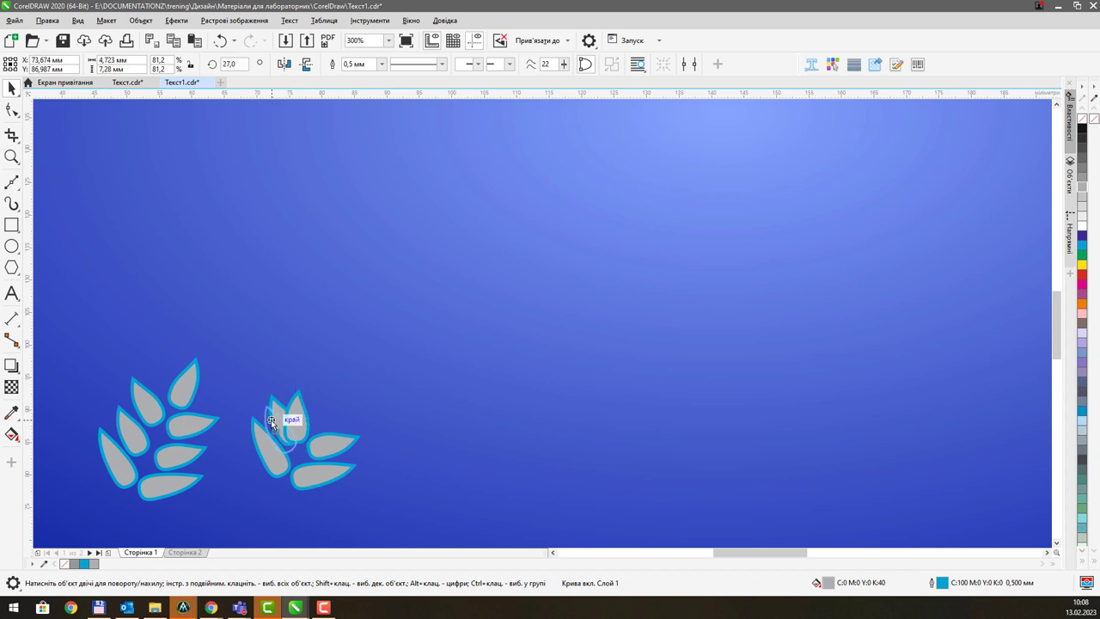
{"action": "left_click", "coordinate": [325, 433]}
{"action": "left_click_drag", "start_coordinate": [331, 445], "coordinate": [324, 453]}
- Duplicate the upright middle petal, rotate the copy to about 320.6° and place it to the right of the middle one
{"action": "left_click", "coordinate": [296, 422]}
{"action": "key", "text": "ctrl+d"}
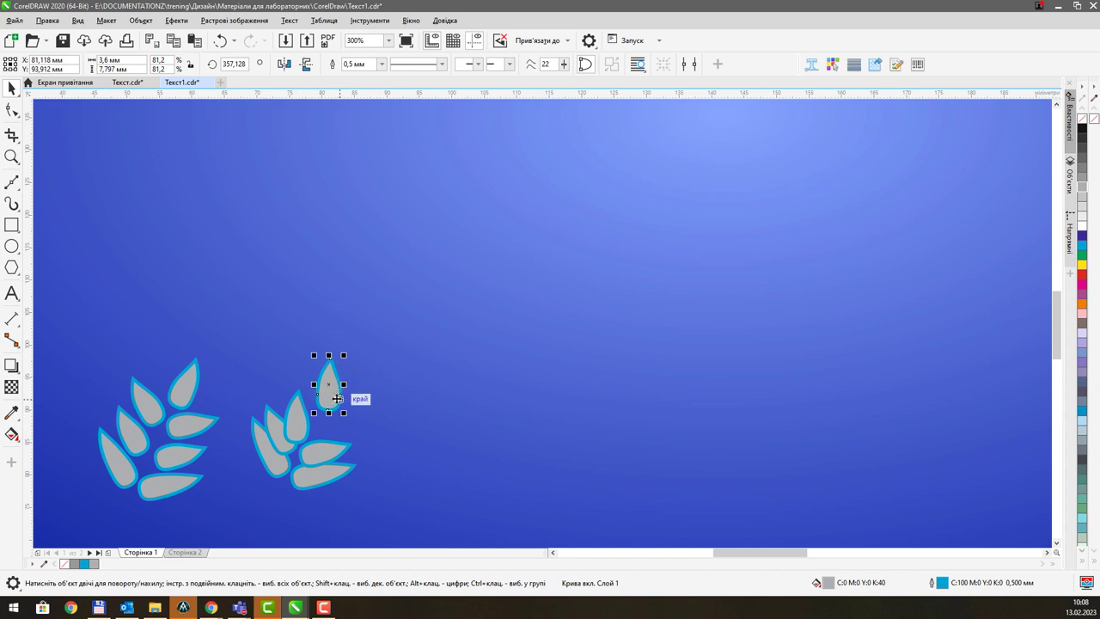
{"action": "left_click_drag", "start_coordinate": [337, 399], "coordinate": [314, 439]}
{"action": "left_click", "coordinate": [313, 425]}
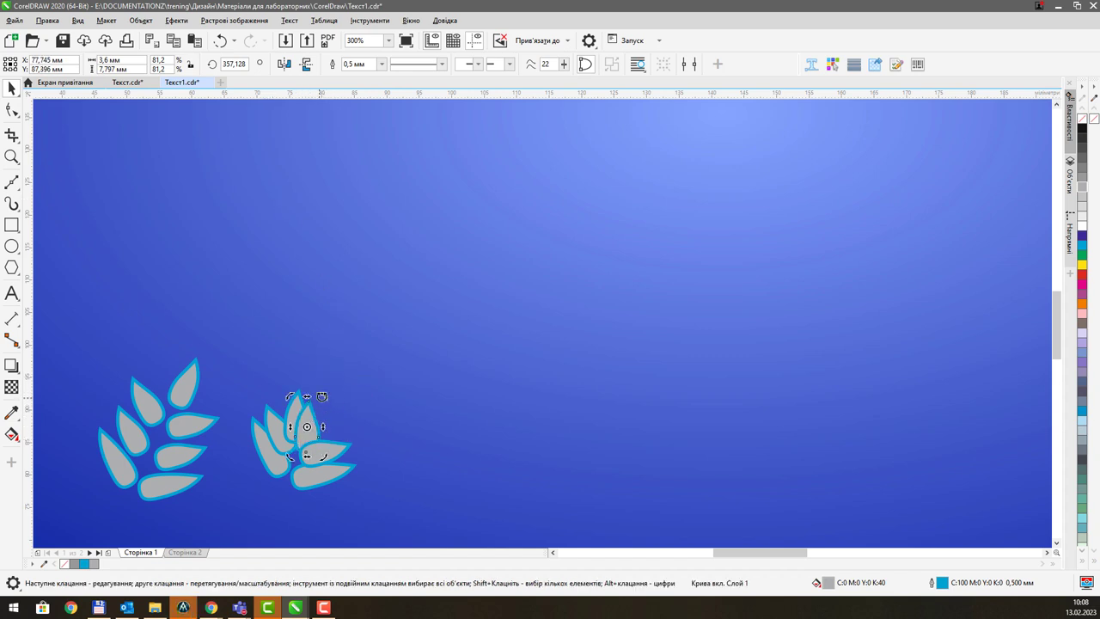
{"action": "mouse_move", "coordinate": [321, 396]}
{"action": "left_mouse_down"}
{"action": "mouse_move", "coordinate": [344, 401]}
{"action": "mouse_move", "coordinate": [337, 410]}
{"action": "left_mouse_up"}
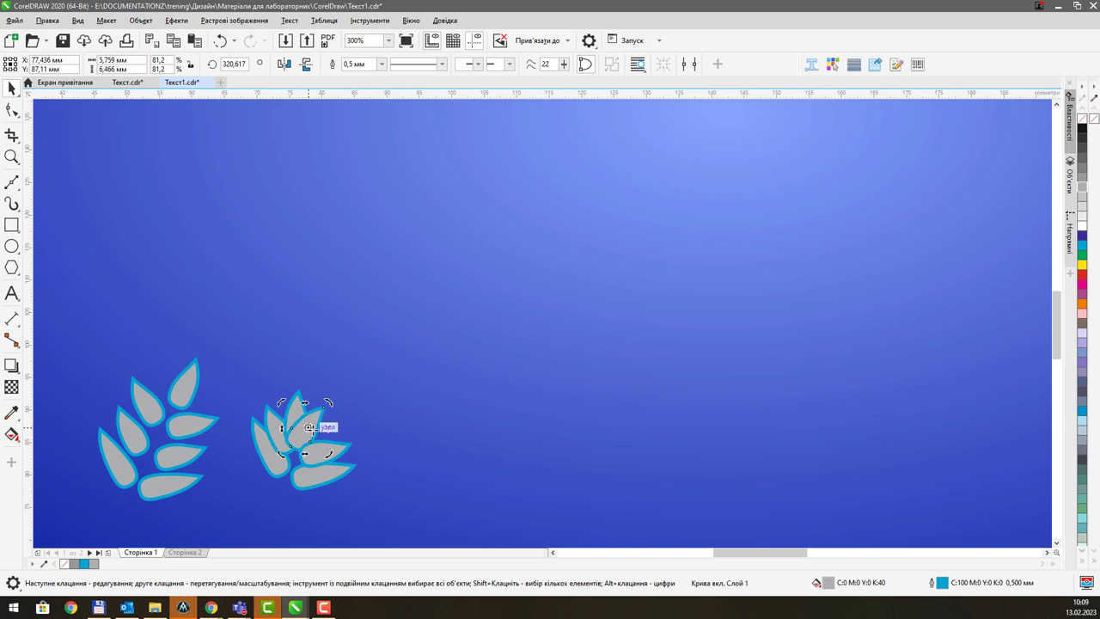
{"action": "left_click", "coordinate": [343, 368]}
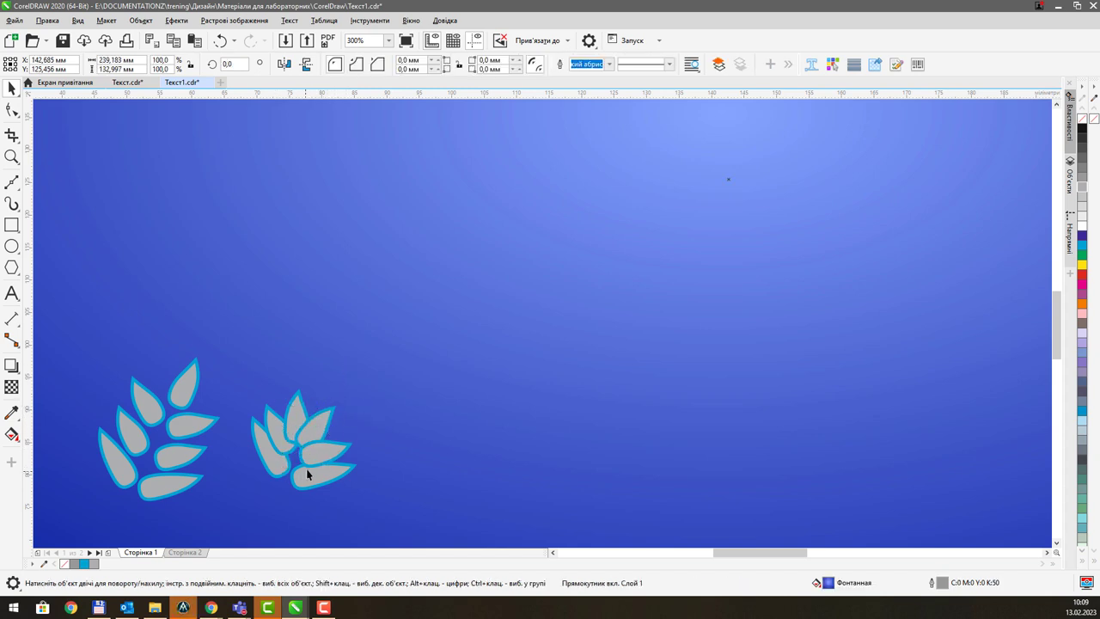
{"action": "left_click", "coordinate": [267, 445]}
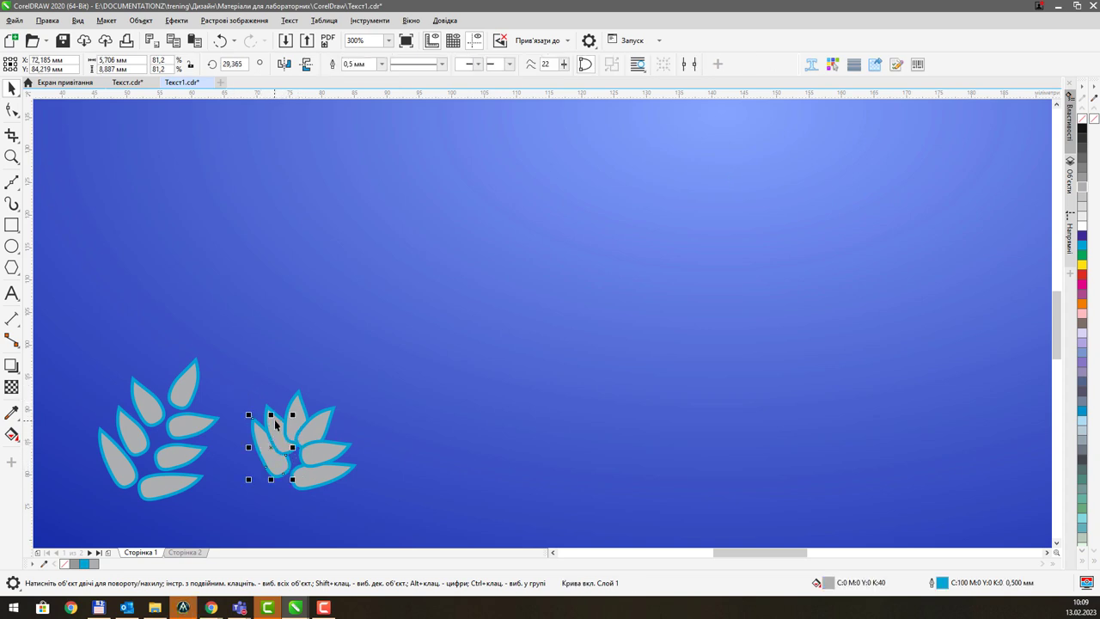
{"action": "left_click", "coordinate": [276, 423], "text": "shift"}
{"action": "left_click", "coordinate": [298, 414], "text": "shift"}
{"action": "left_click", "coordinate": [322, 428], "text": "shift"}
{"action": "left_click", "coordinate": [325, 480], "text": "shift"}
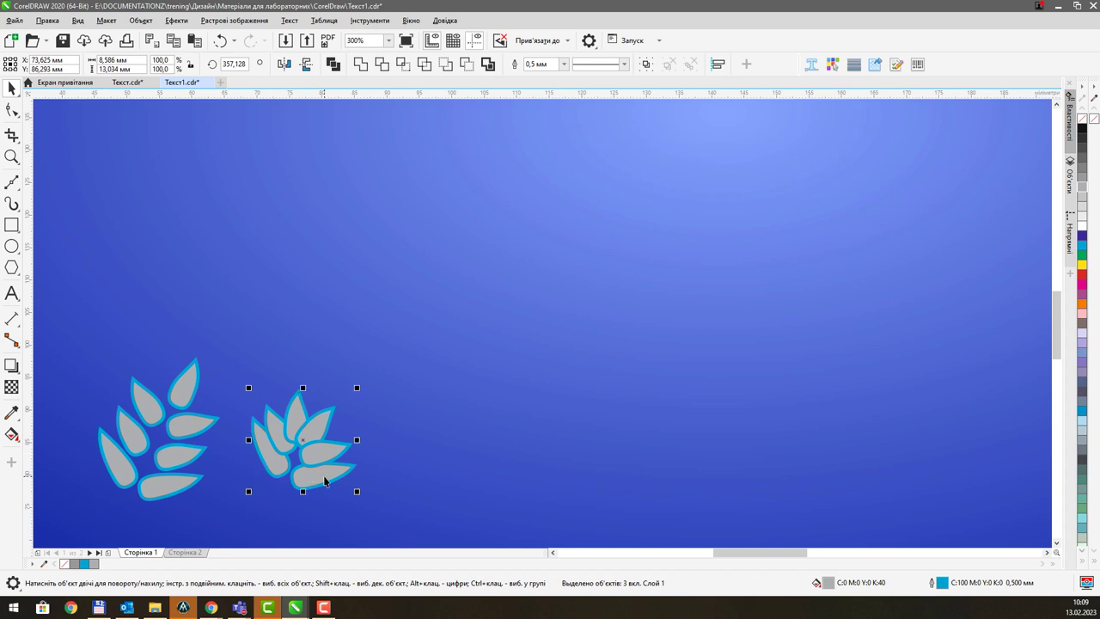
{"action": "left_click_drag", "start_coordinate": [324, 455], "coordinate": [386, 436]}
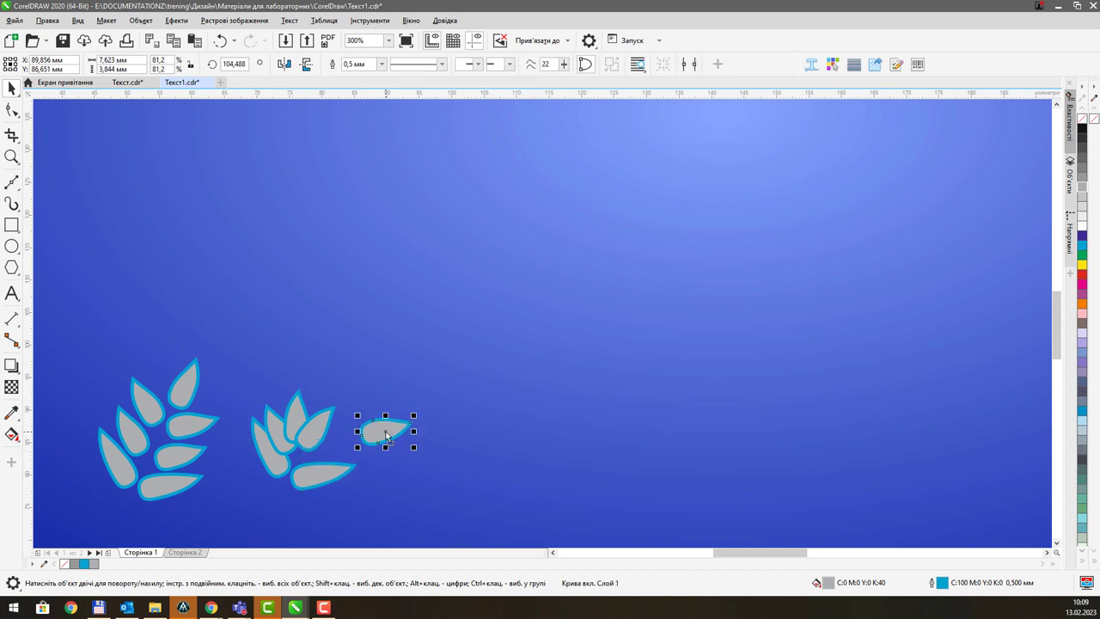
{"action": "key", "text": "ctrl+z"}
{"action": "key", "text": "ctrl+z"}
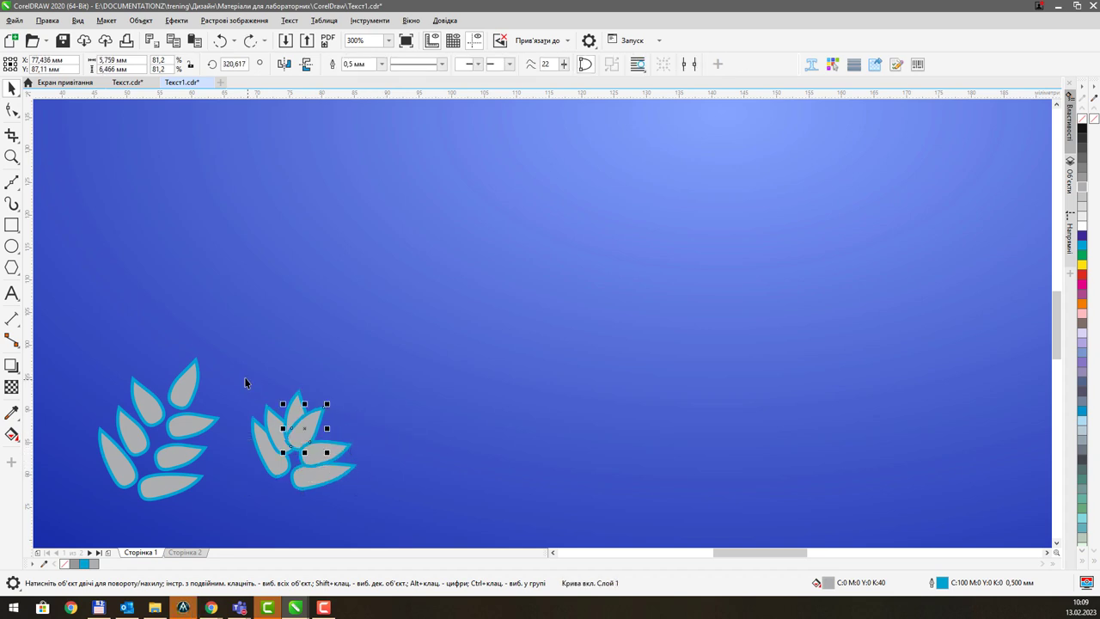
- Select all six petals of the small copy beside the ear and group them
{"action": "left_click", "coordinate": [245, 382]}
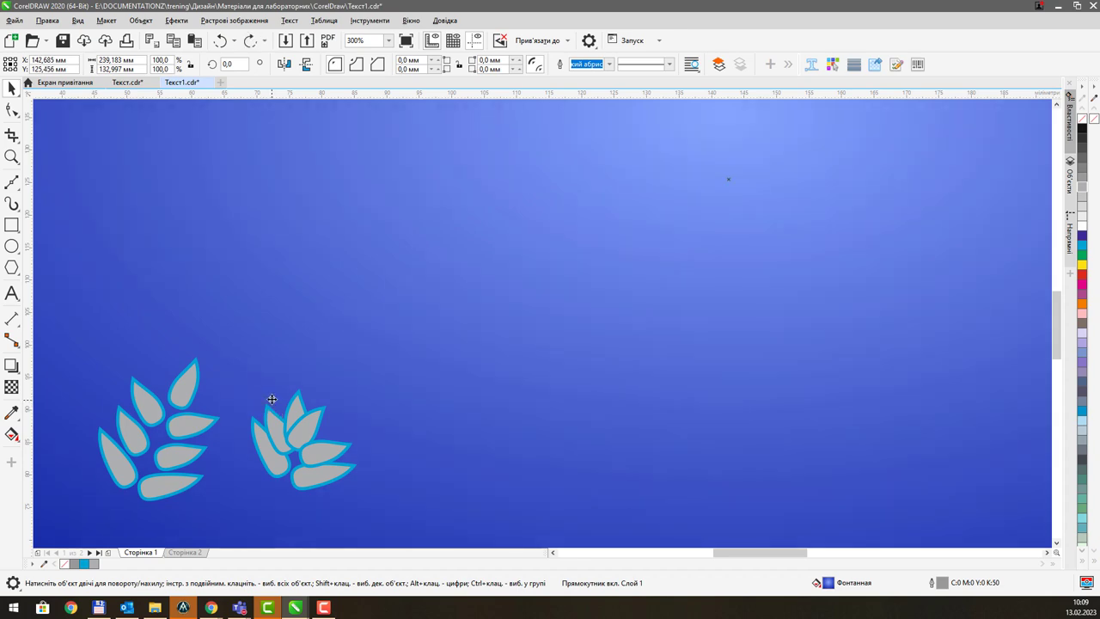
{"action": "scroll", "coordinate": [271, 399], "scroll_direction": "down", "scroll_amount": 3}
{"action": "left_click_drag", "start_coordinate": [321, 496], "coordinate": [260, 379]}
{"action": "scroll", "coordinate": [269, 402], "scroll_direction": "up", "scroll_amount": 2}
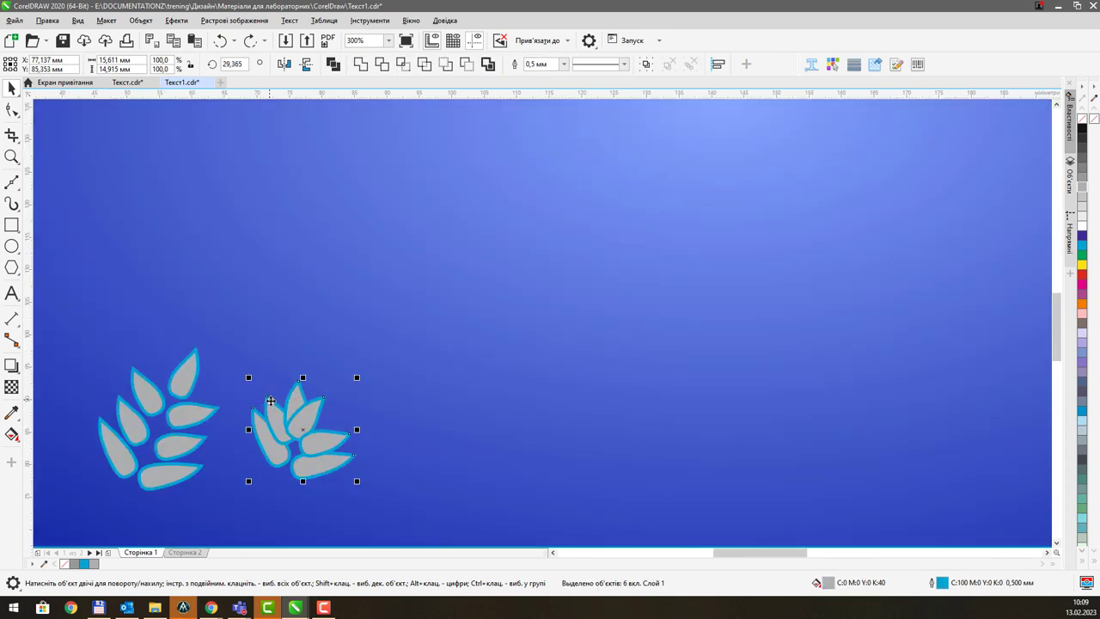
{"action": "key", "text": "ctrl+g"}
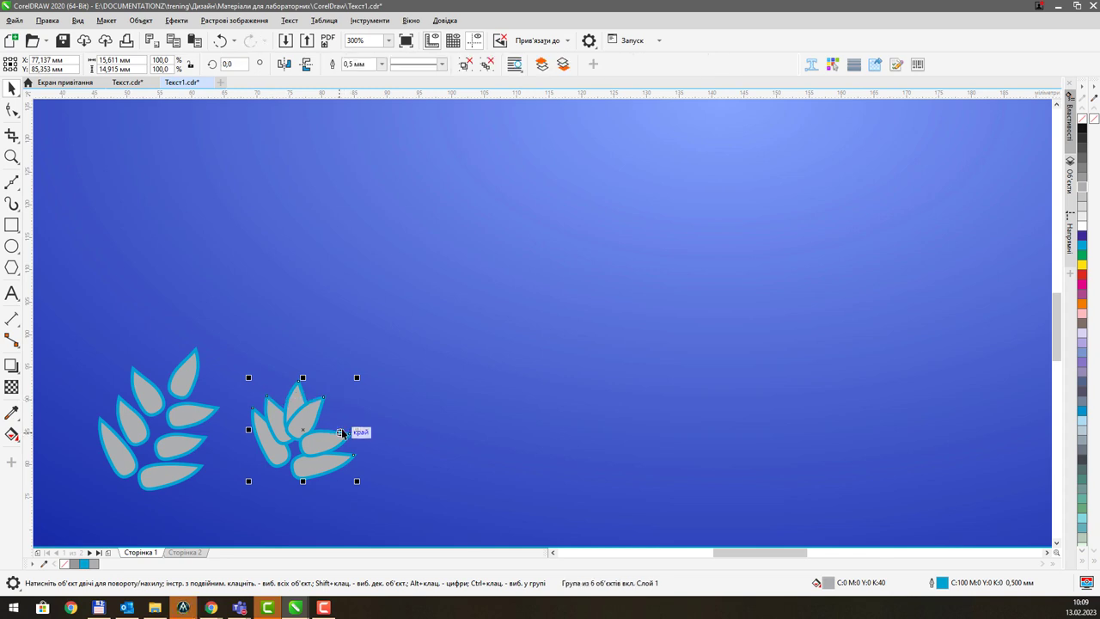
- Scale the six-petal group down to about 10.9 × 10.5 mm and set its outline width to 0.25 mm
{"action": "left_click_drag", "start_coordinate": [358, 482], "coordinate": [327, 453]}
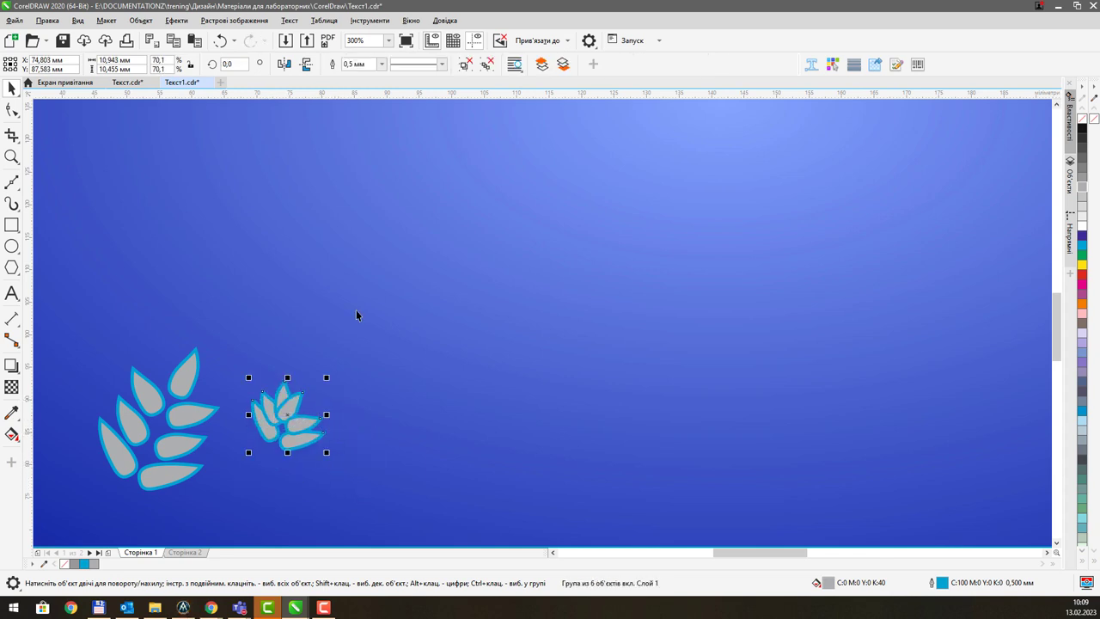
{"action": "left_click", "coordinate": [381, 63]}
{"action": "left_click", "coordinate": [361, 113]}
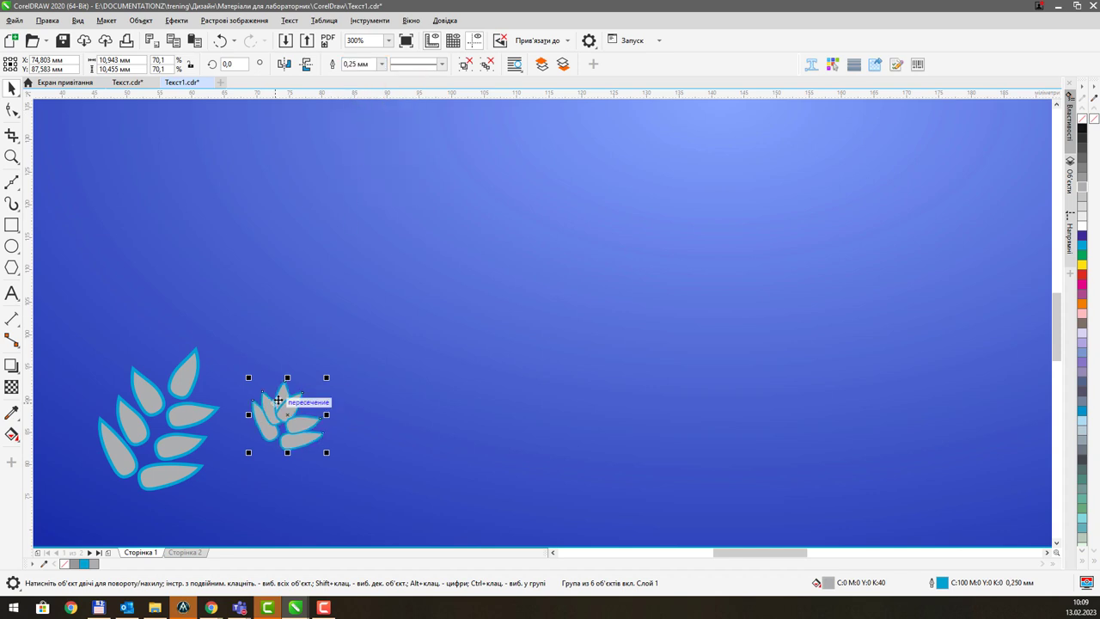
- Shrink the six-petal cluster further to about 7.4 × 7.1 mm
{"action": "scroll", "coordinate": [277, 398], "scroll_direction": "up", "scroll_amount": 1}
{"action": "left_click_drag", "start_coordinate": [371, 503], "coordinate": [342, 473]}
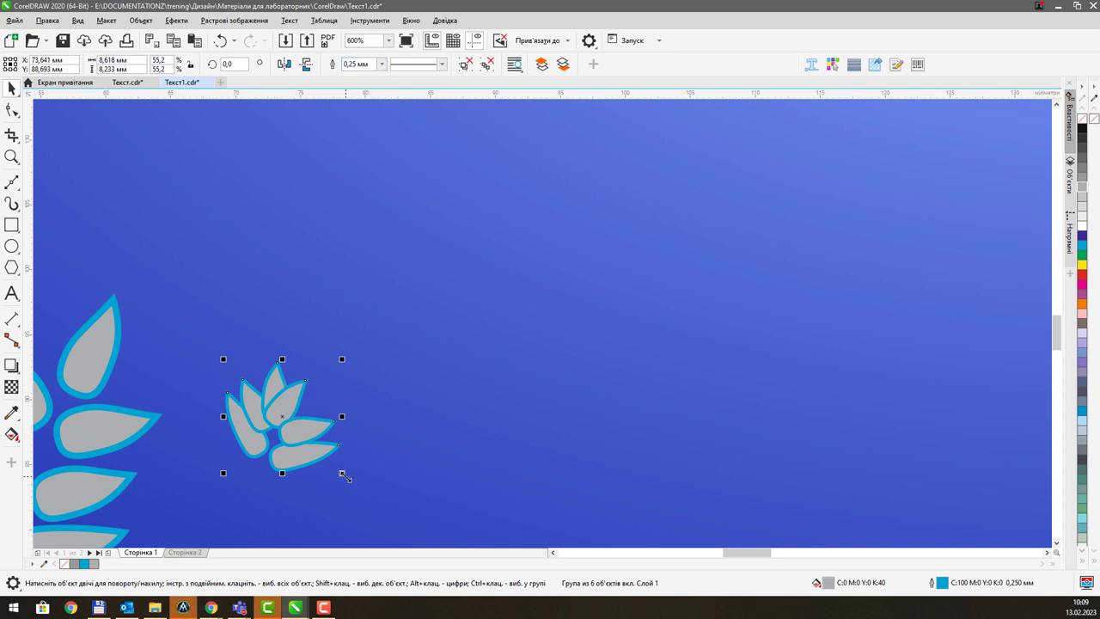
{"action": "left_click_drag", "start_coordinate": [342, 473], "coordinate": [269, 404]}
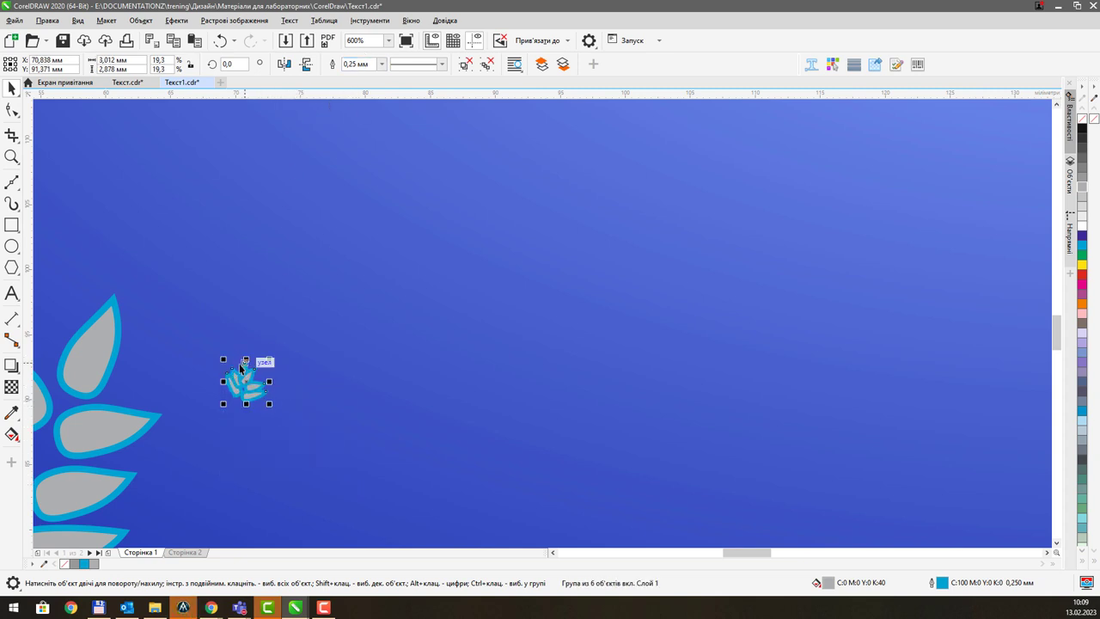
{"action": "scroll", "coordinate": [222, 369], "scroll_direction": "down", "scroll_amount": 2}
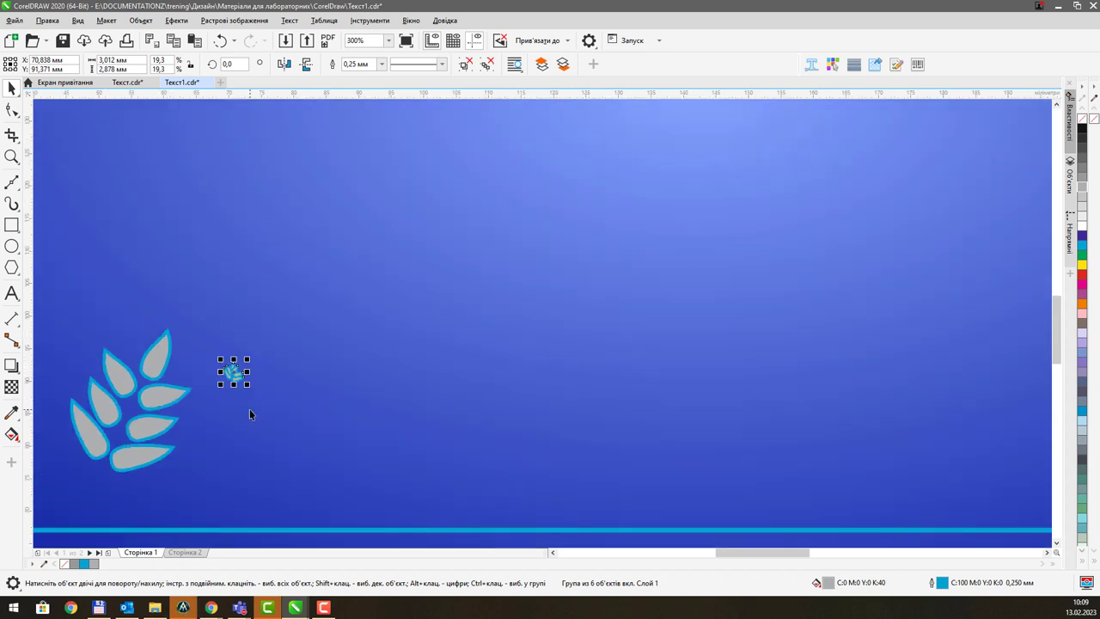
{"action": "left_click_drag", "start_coordinate": [250, 415], "coordinate": [353, 355]}
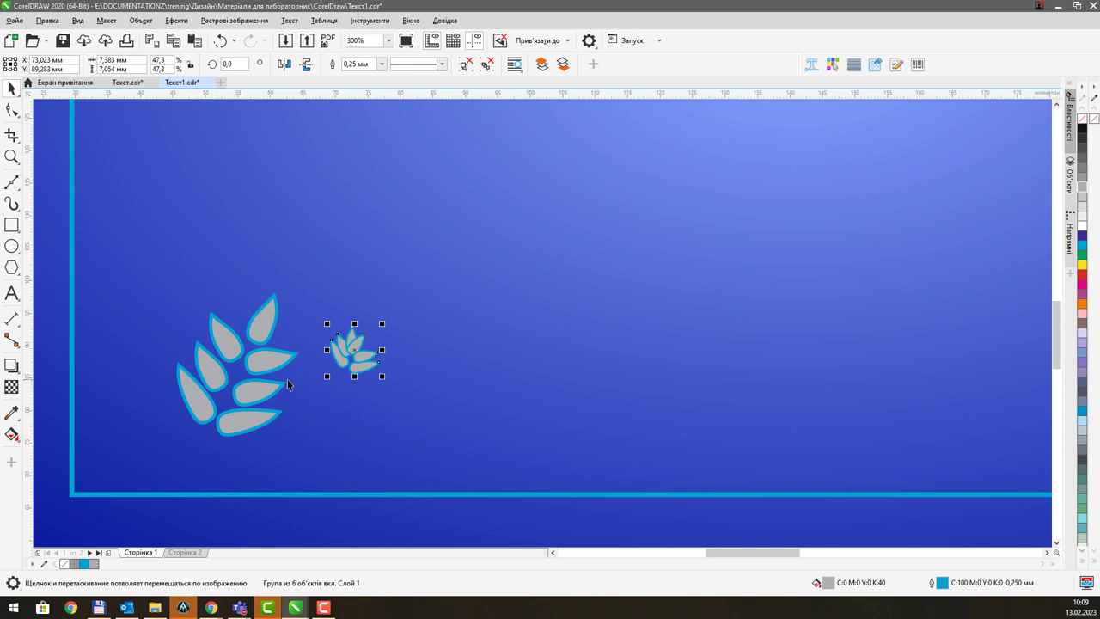
- Move the large ear closer to the frame's left edge and place the small cluster just below the ear's right side
{"action": "left_click_drag", "start_coordinate": [235, 359], "coordinate": [165, 370]}
{"action": "left_click", "coordinate": [347, 352]}
{"action": "left_click_drag", "start_coordinate": [363, 356], "coordinate": [226, 470]}
{"action": "right_click", "coordinate": [226, 471]}
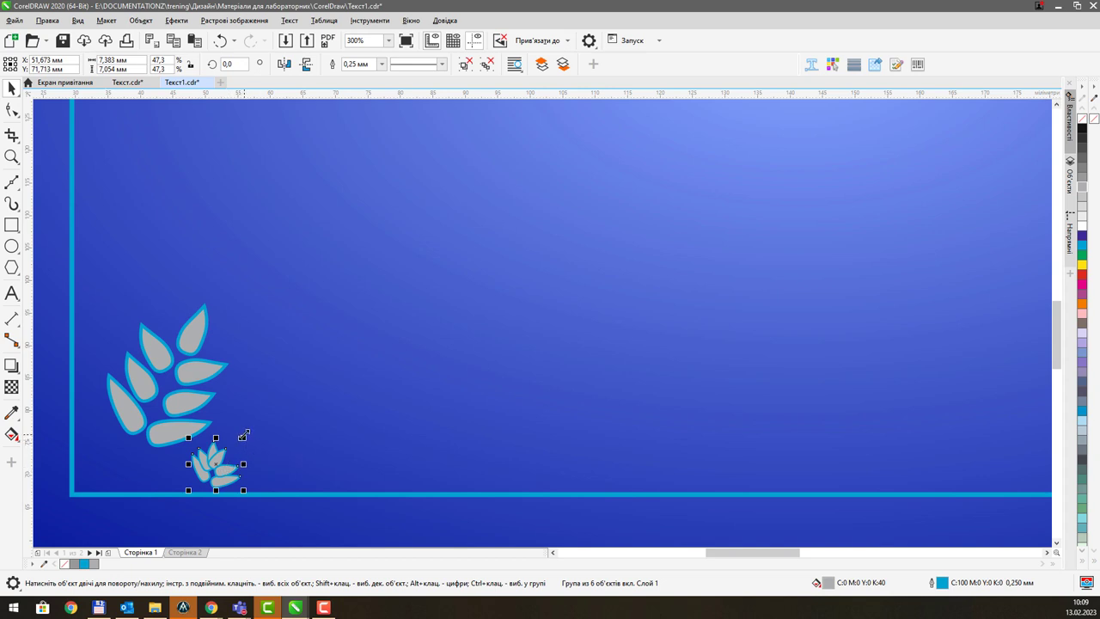
- Rotate the small cluster to about 346.6°, then place a duplicate rotated to about 193.4° at the ear's lower-left side
{"action": "left_click", "coordinate": [211, 461]}
{"action": "left_click_drag", "start_coordinate": [249, 435], "coordinate": [254, 443]}
{"action": "key", "text": "ctrl+d"}
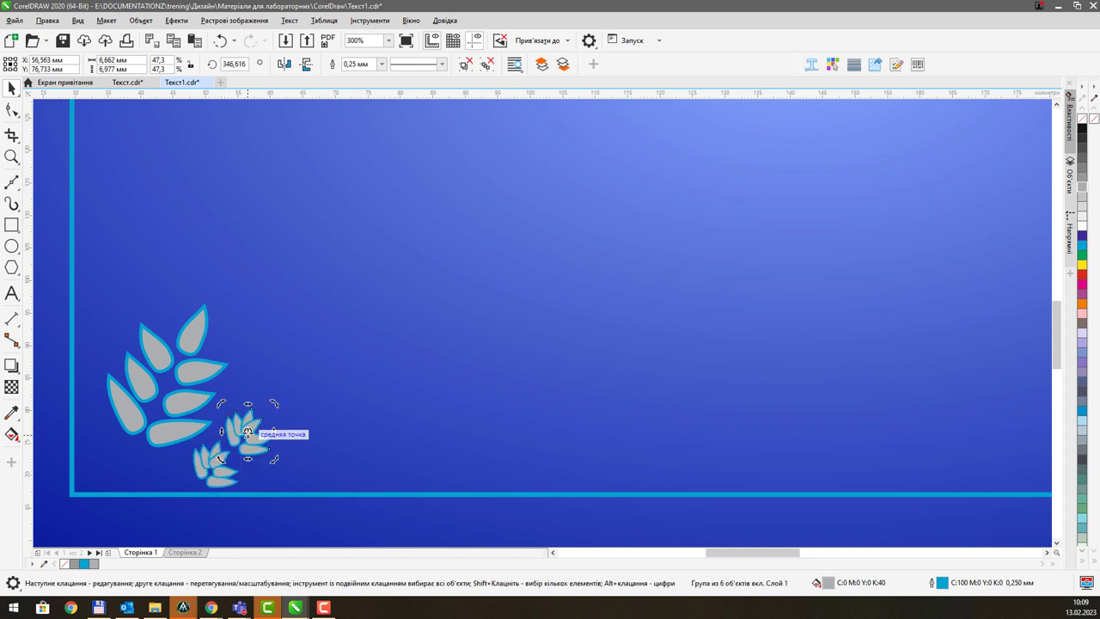
{"action": "left_click", "coordinate": [250, 419]}
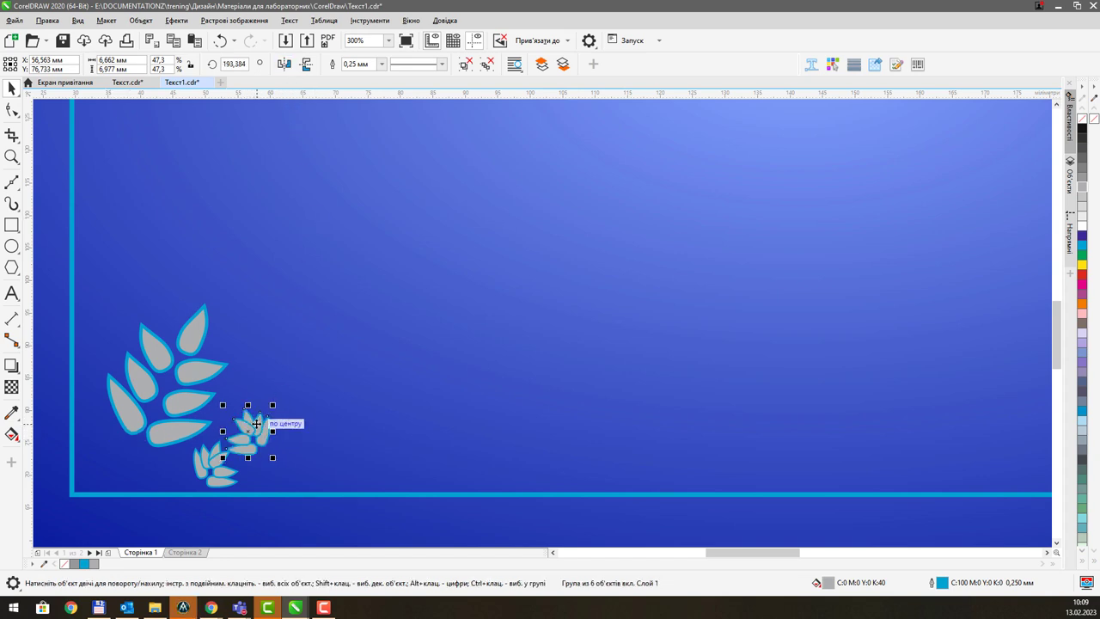
{"action": "left_click_drag", "start_coordinate": [249, 421], "coordinate": [93, 429]}
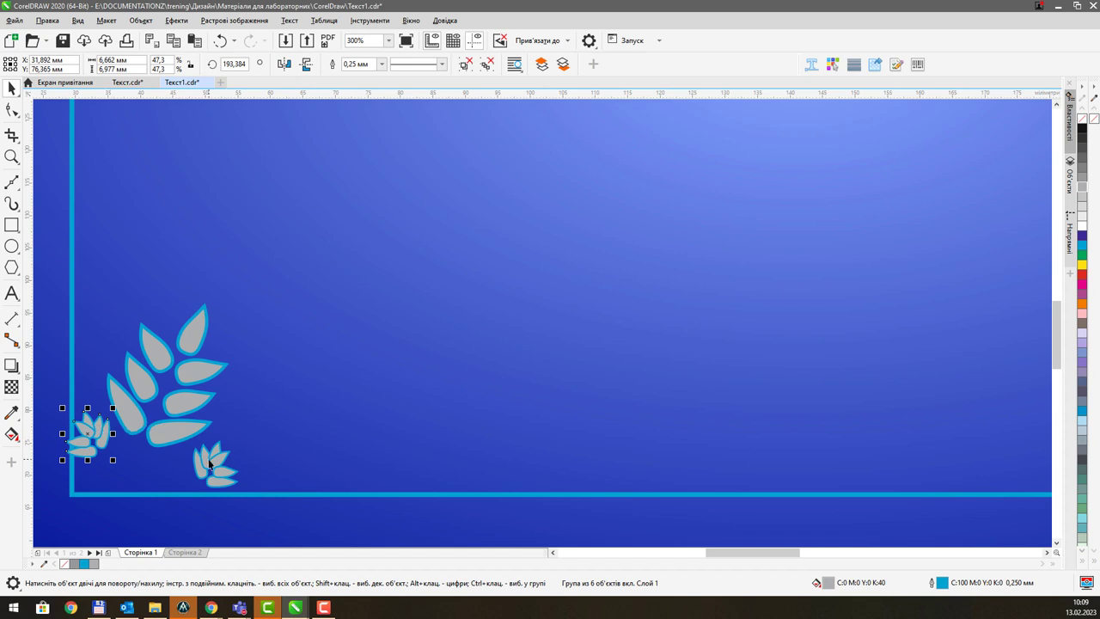
- Shift the right cluster and the ear slightly right, and move the left cluster up inside the frame
{"action": "left_click_drag", "start_coordinate": [216, 462], "coordinate": [236, 466]}
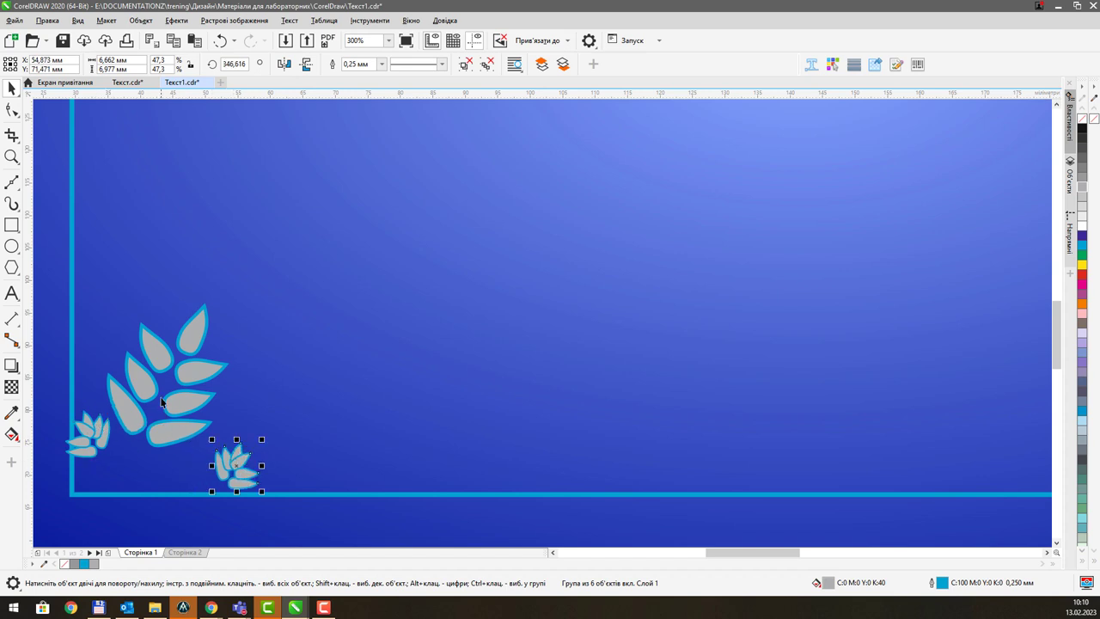
{"action": "mouse_move", "coordinate": [190, 378]}
{"action": "left_mouse_down"}
{"action": "mouse_move", "coordinate": [220, 368]}
{"action": "mouse_move", "coordinate": [210, 375]}
{"action": "left_mouse_up"}
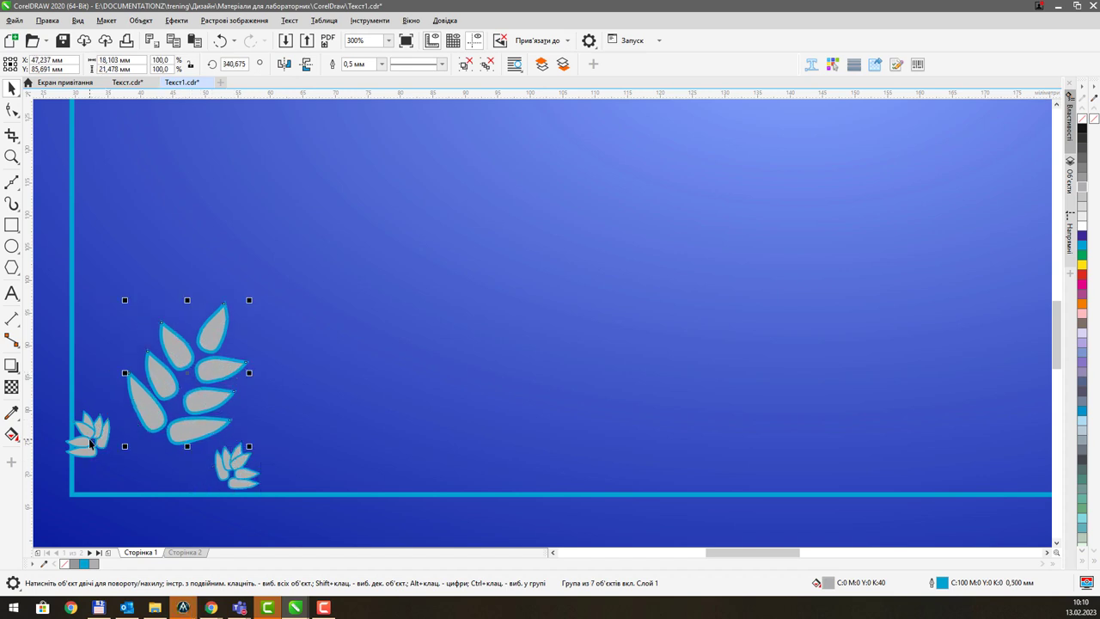
{"action": "left_click", "coordinate": [93, 431]}
{"action": "left_click_drag", "start_coordinate": [93, 432], "coordinate": [107, 403]}
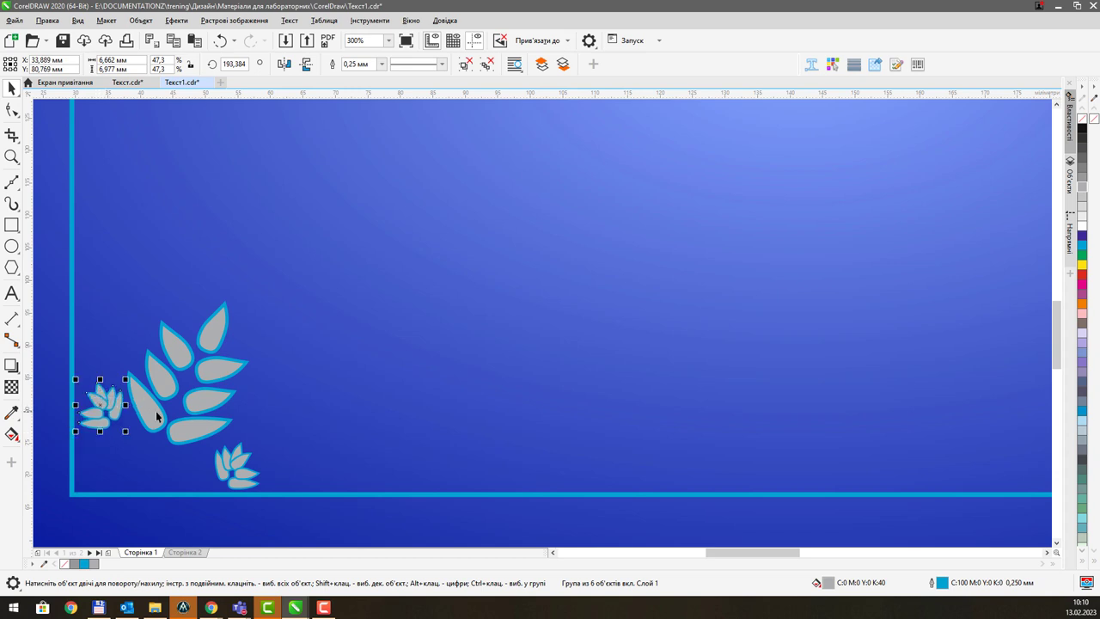
- Scale the large ear to about 87.9% and move it down into the corner between the two small clusters
{"action": "left_click", "coordinate": [212, 434]}
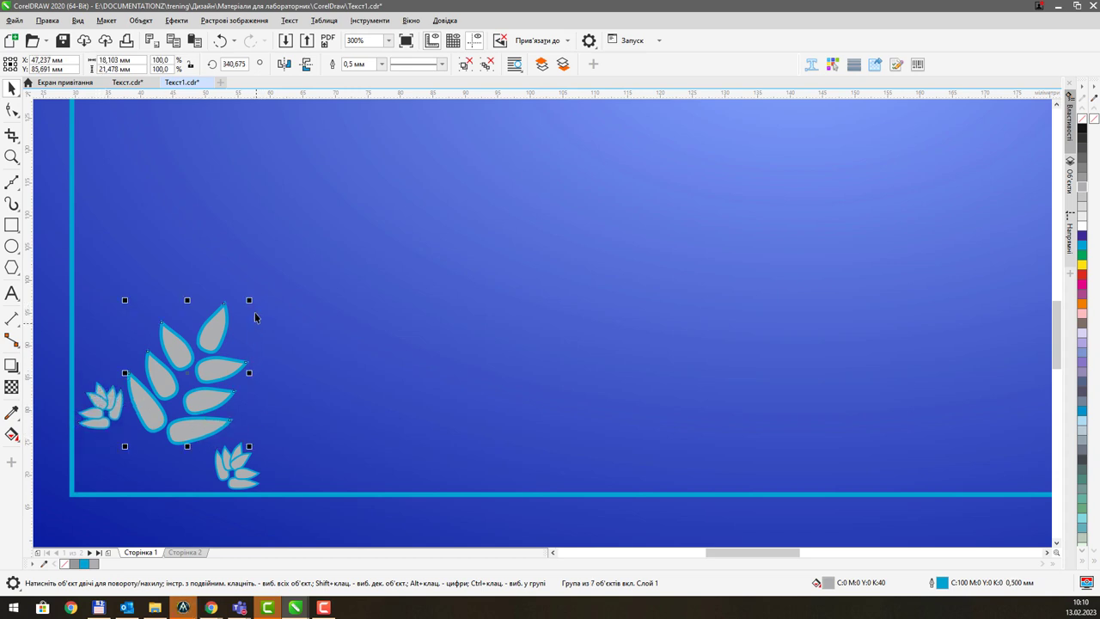
{"action": "left_click_drag", "start_coordinate": [124, 298], "coordinate": [140, 318]}
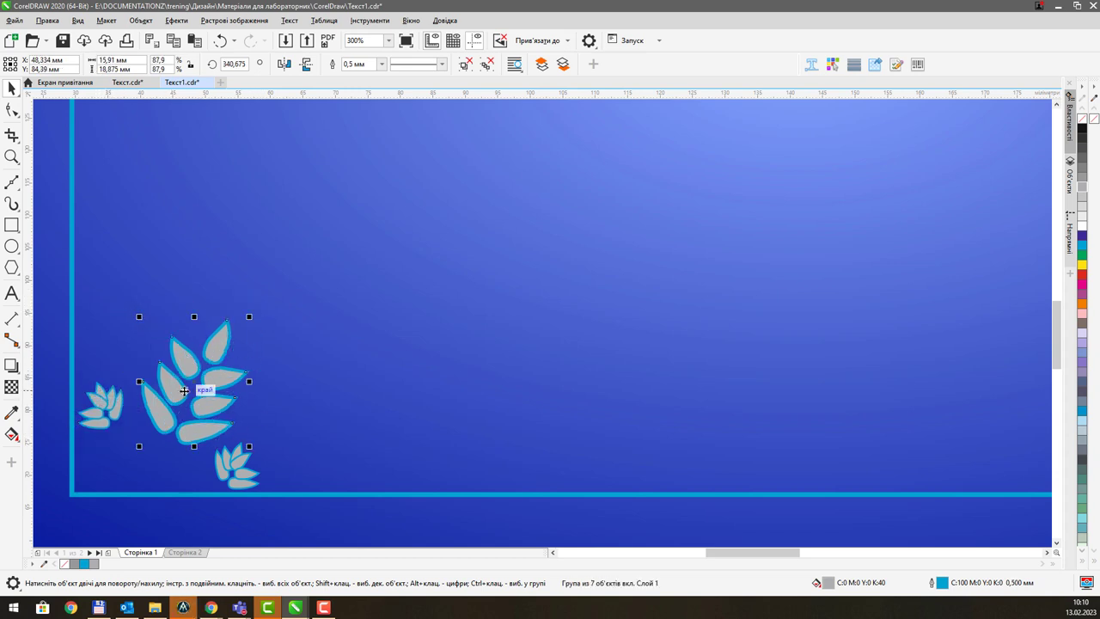
{"action": "left_click_drag", "start_coordinate": [209, 381], "coordinate": [186, 425]}
{"action": "left_click", "coordinate": [279, 357]}
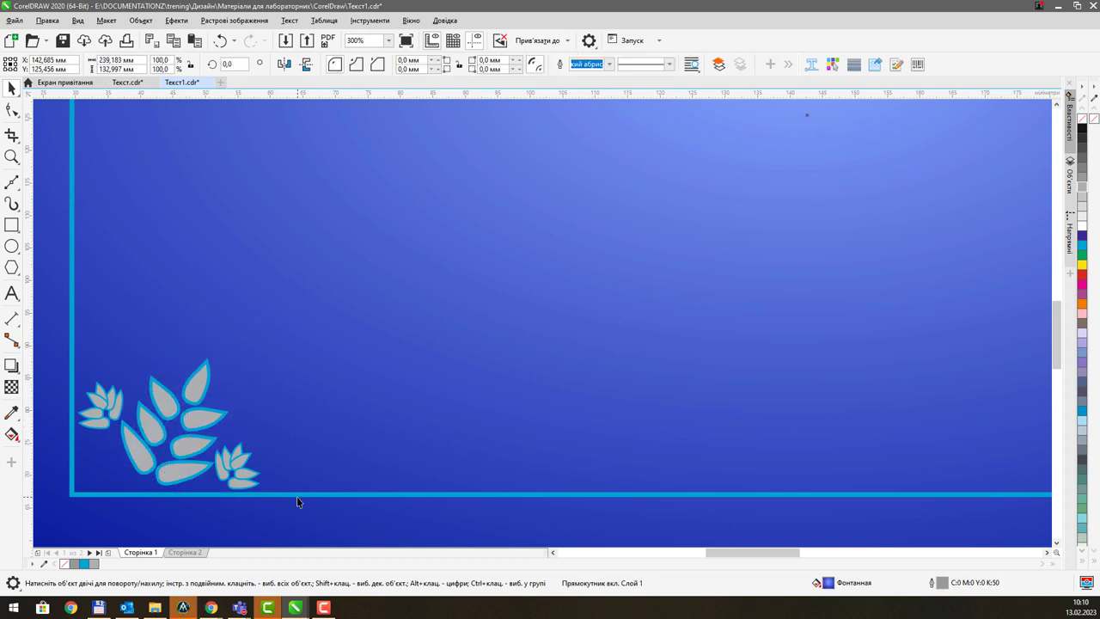
- Group the ear with both small clusters, duplicate the ornament and move the copy toward the frame's lower-right corner
{"action": "left_click", "coordinate": [235, 469]}
{"action": "left_click", "coordinate": [196, 420], "text": "shift"}
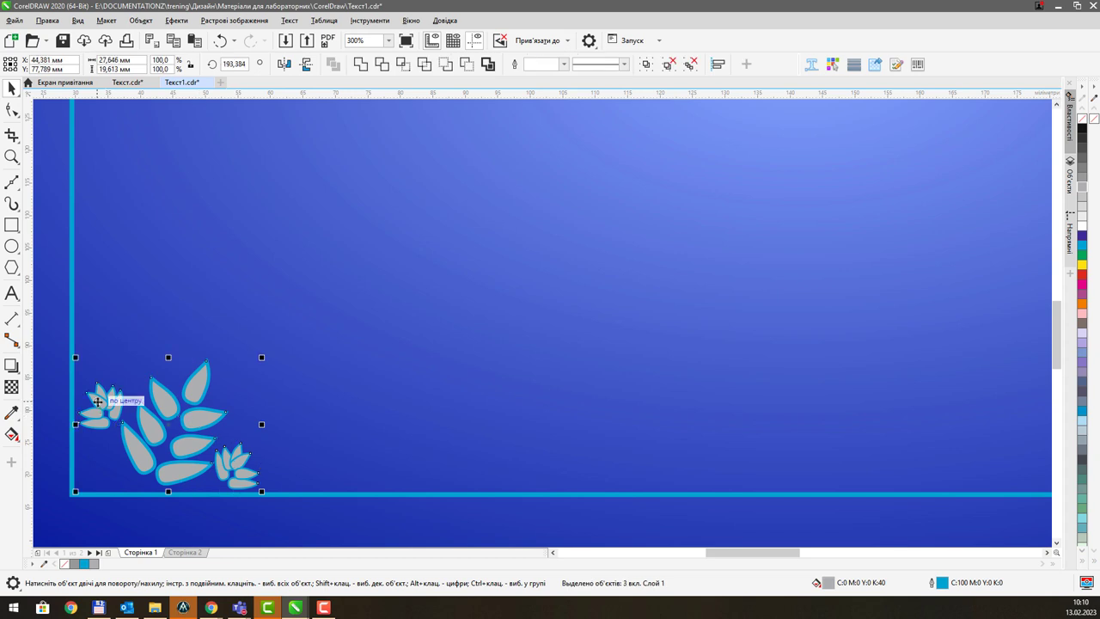
{"action": "key", "text": "ctrl+g"}
{"action": "key", "text": "ctrl+d"}
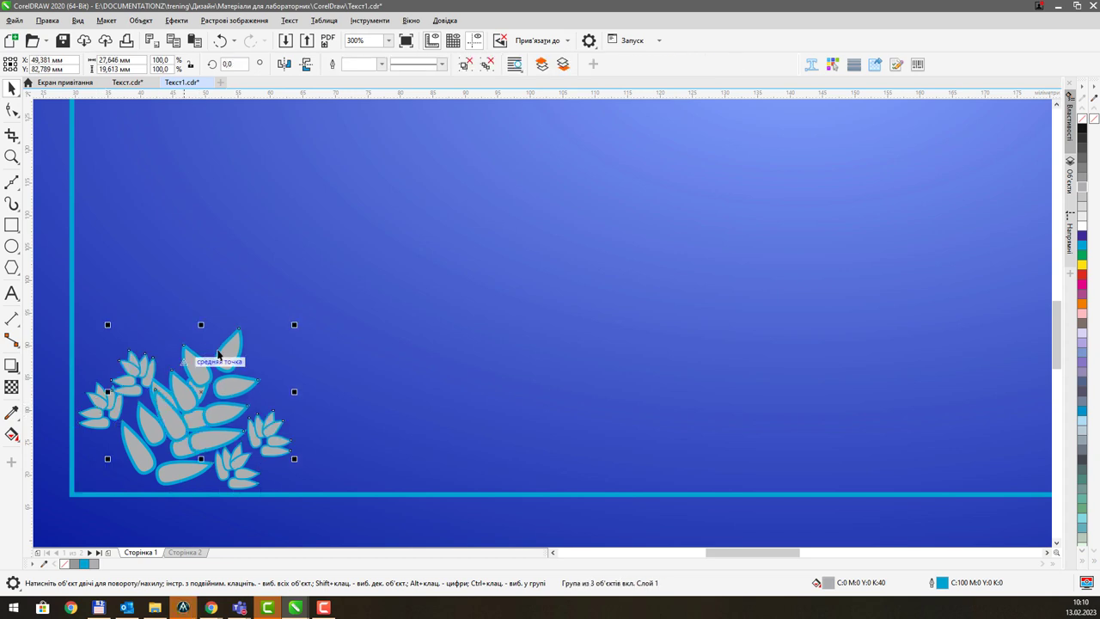
{"action": "scroll", "coordinate": [375, 304], "scroll_direction": "down", "scroll_amount": 4}
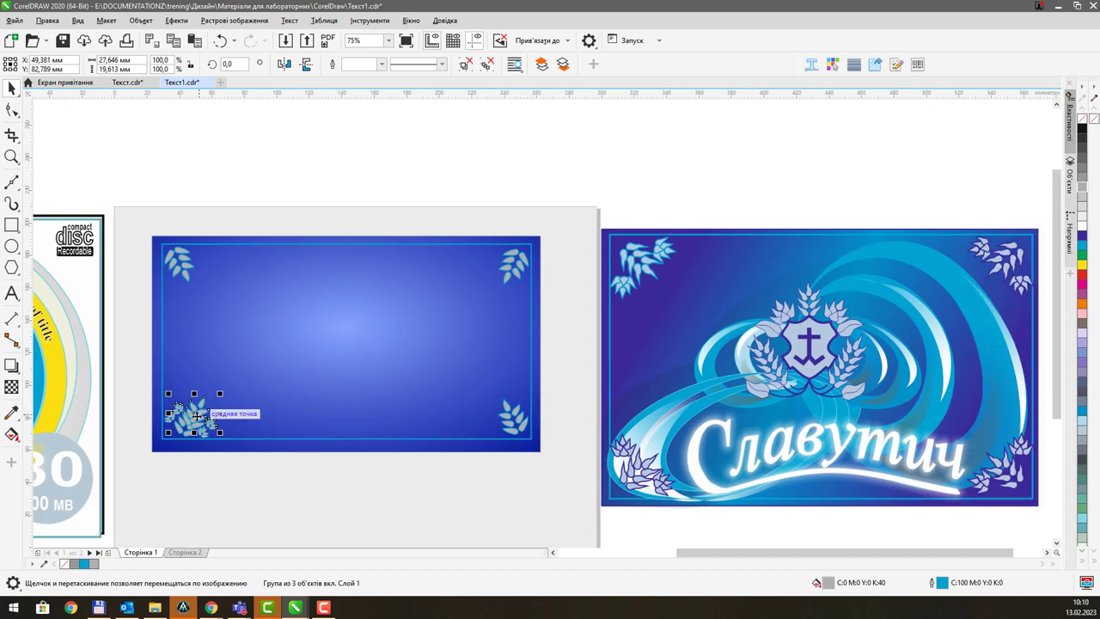
{"action": "left_click_drag", "start_coordinate": [215, 414], "coordinate": [436, 414]}
- Delete the plain ears in the lower-right, upper-right and upper-left corners of the frame
{"action": "left_click", "coordinate": [518, 424]}
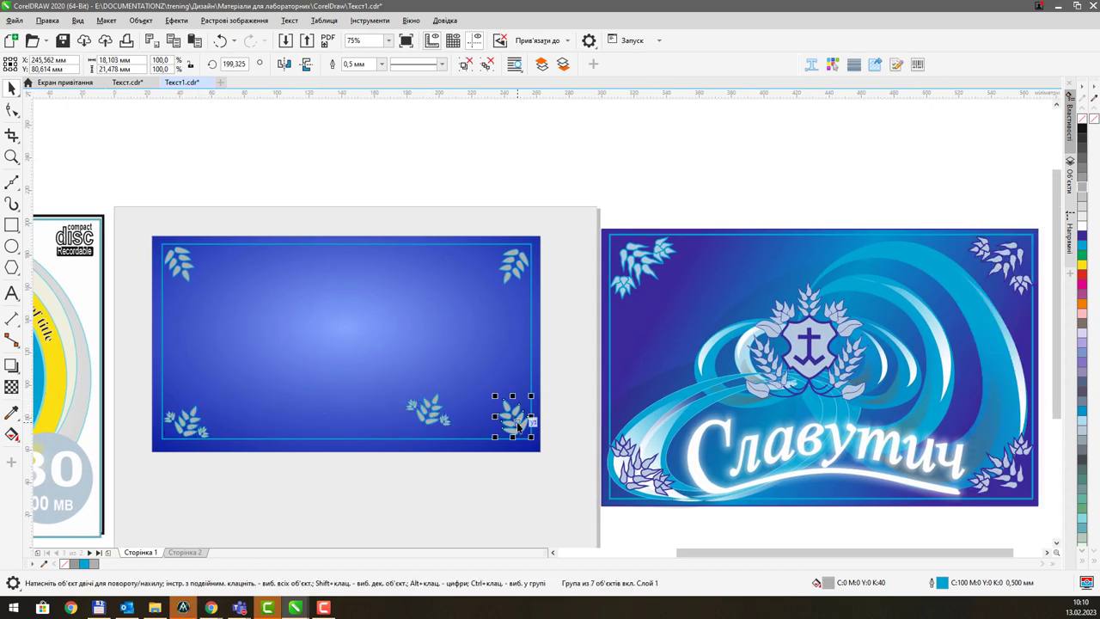
{"action": "key", "text": "Delete"}
{"action": "left_click", "coordinate": [516, 263]}
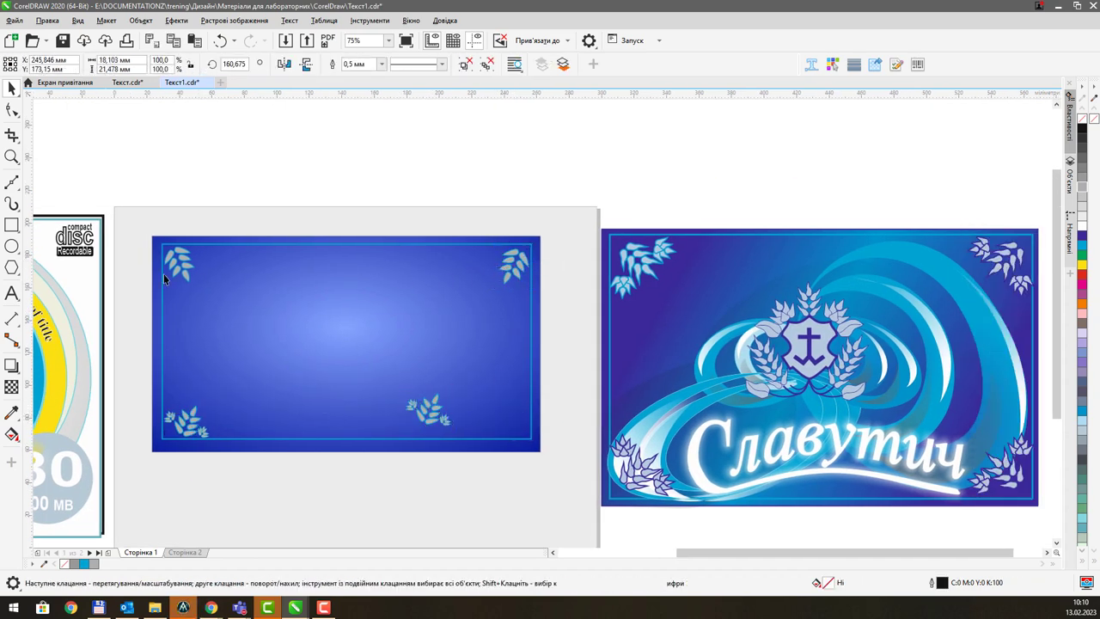
{"action": "key", "text": "Delete"}
{"action": "left_click", "coordinate": [176, 262]}
{"action": "key", "text": "Delete"}
- Mirror the ornament copy horizontally into the lower-right corner, and place vertically flipped duplicates of both ornaments in the upper corners
{"action": "left_click", "coordinate": [427, 410]}
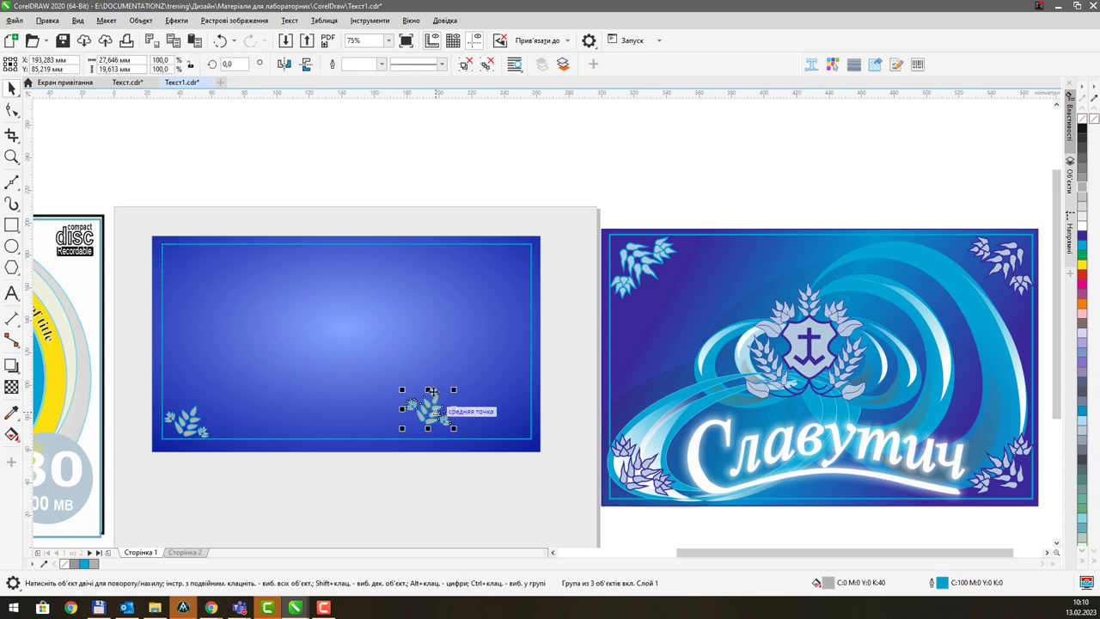
{"action": "left_click", "coordinate": [284, 64]}
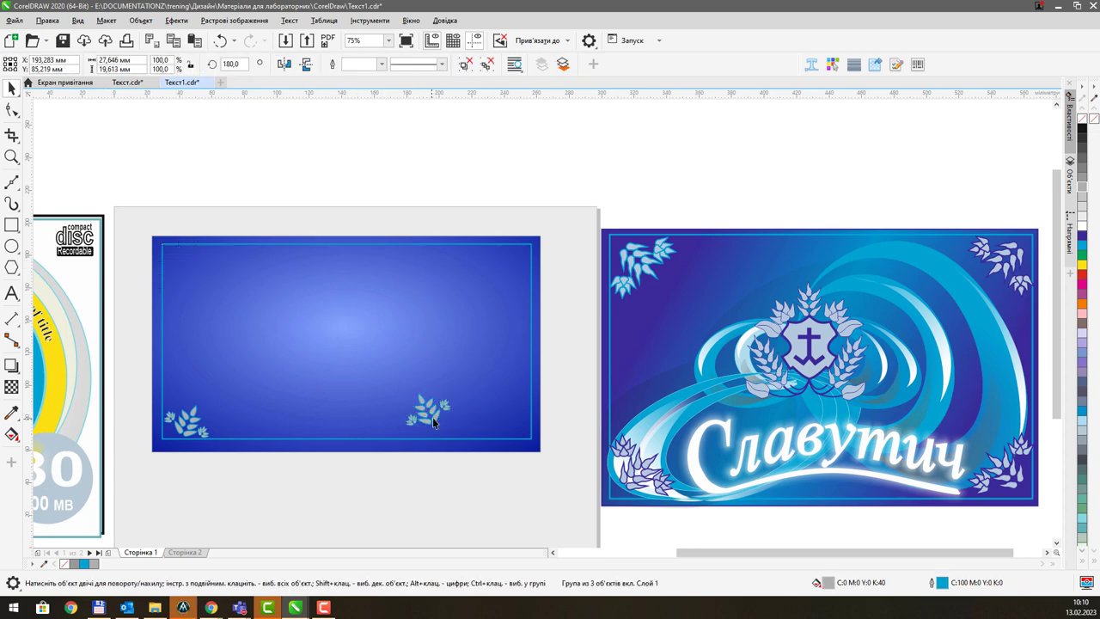
{"action": "left_click_drag", "start_coordinate": [494, 428], "coordinate": [511, 430]}
{"action": "left_click", "coordinate": [197, 424], "text": "shift"}
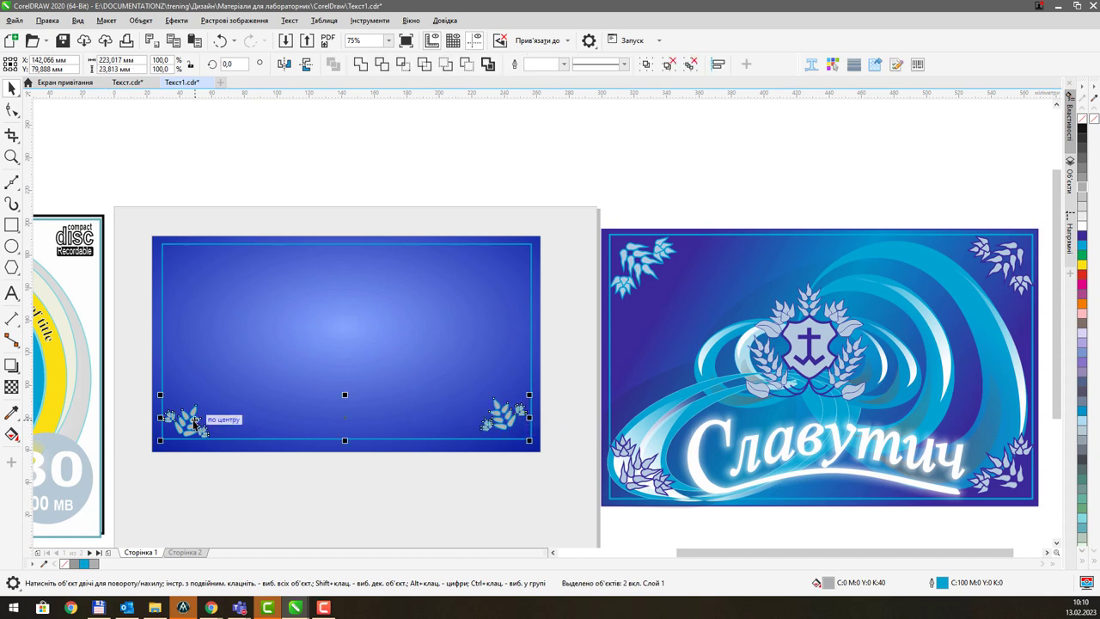
{"action": "left_click_drag", "start_coordinate": [520, 410], "coordinate": [508, 265]}
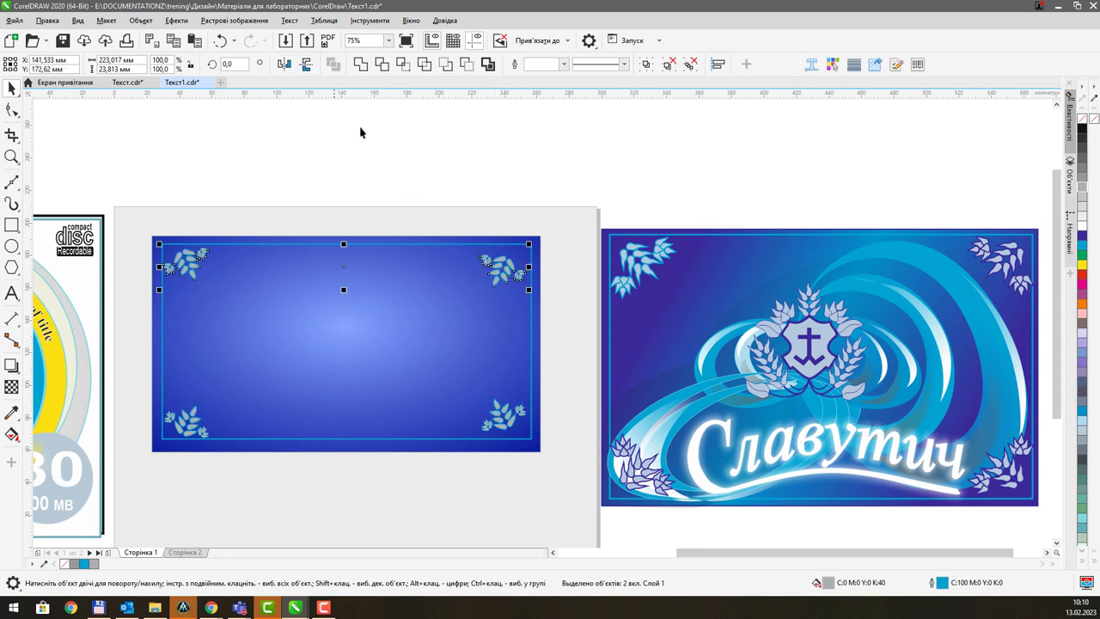
- Adjust the positions of the upper-right and lower-right ornaments so they sit closer to their frame corners
{"action": "left_click", "coordinate": [501, 215]}
{"action": "left_click", "coordinate": [499, 268]}
{"action": "left_click_drag", "start_coordinate": [499, 271], "coordinate": [502, 265]}
{"action": "left_click", "coordinate": [502, 174]}
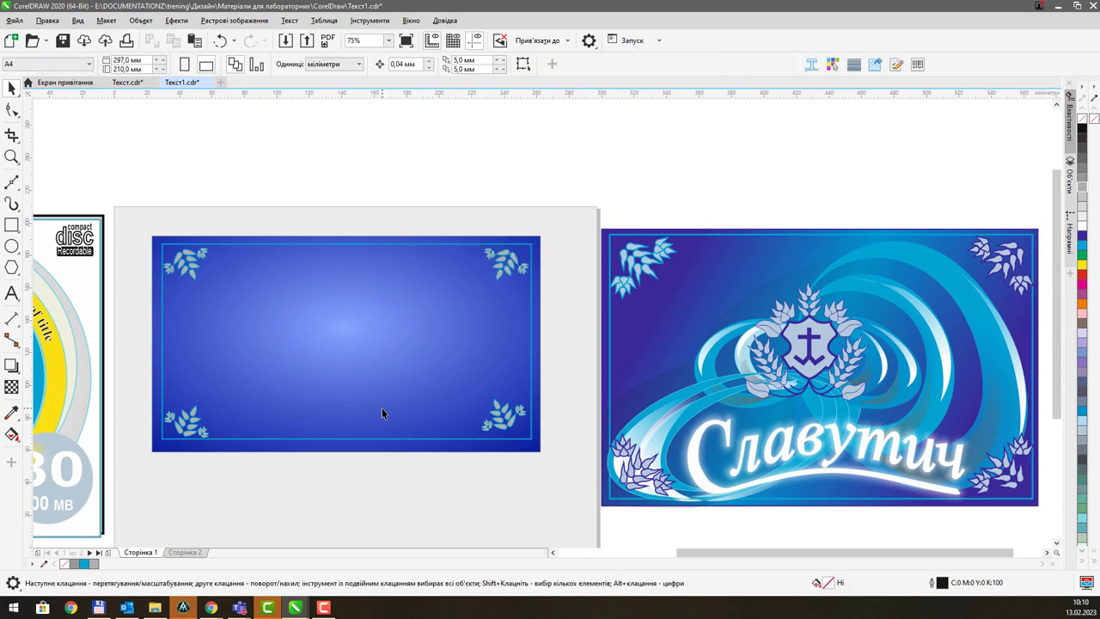
{"action": "left_click_drag", "start_coordinate": [508, 412], "coordinate": [509, 440]}
{"action": "left_click", "coordinate": [380, 174]}
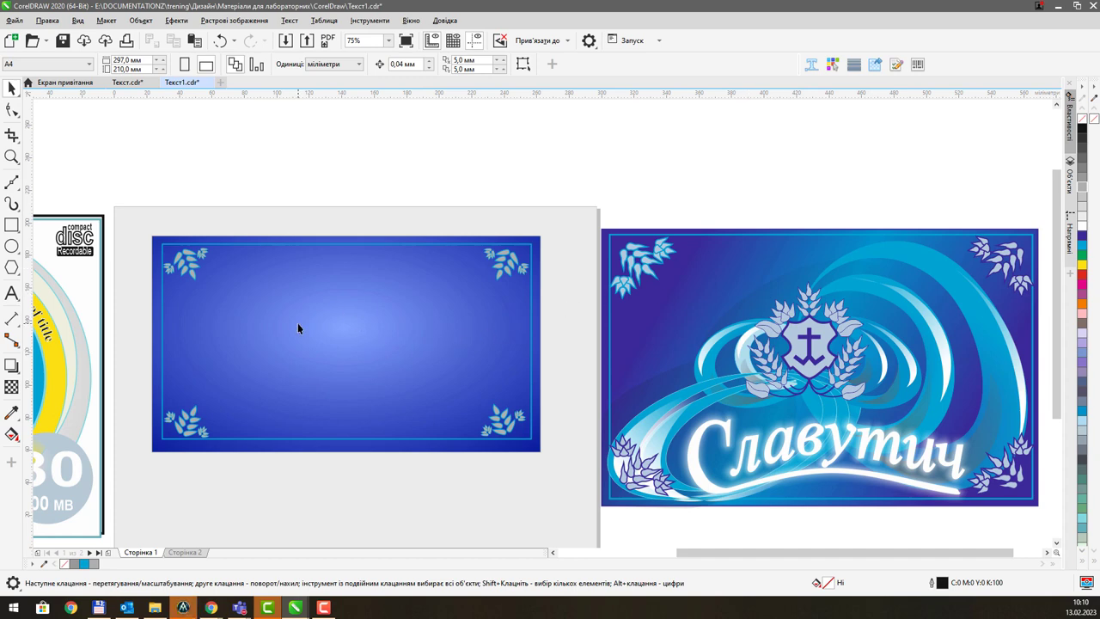
- Draw an open seven-segment zigzag line about 34 × 64 mm in the middle of the label with the Bezier tool
{"action": "scroll", "coordinate": [296, 325], "scroll_direction": "up", "scroll_amount": 3}
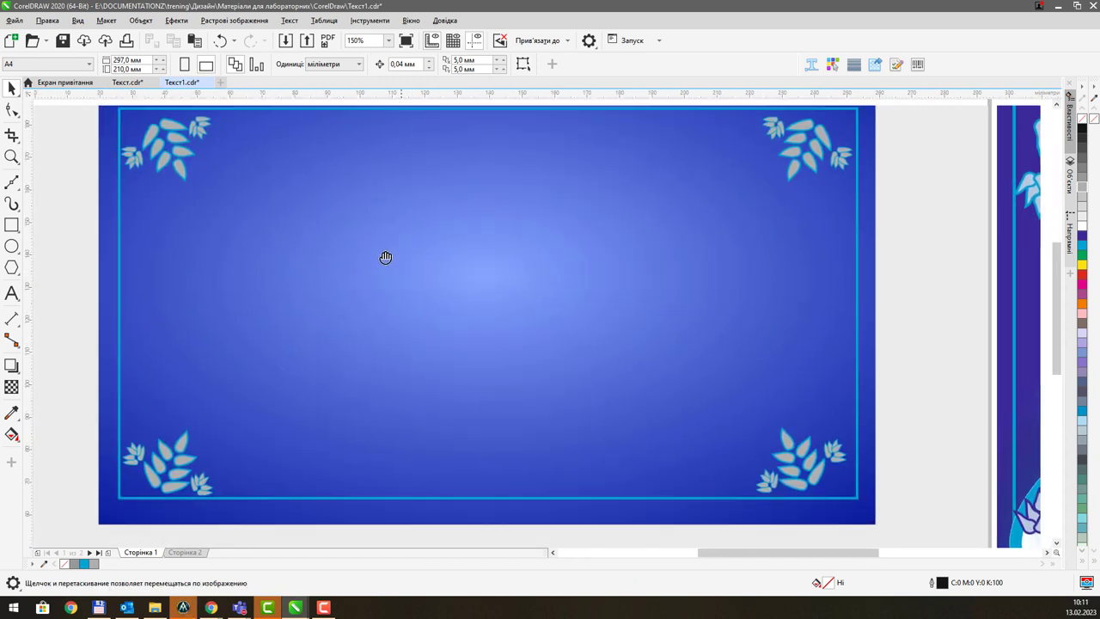
{"action": "scroll", "coordinate": [627, 299], "scroll_direction": "down", "scroll_amount": 3}
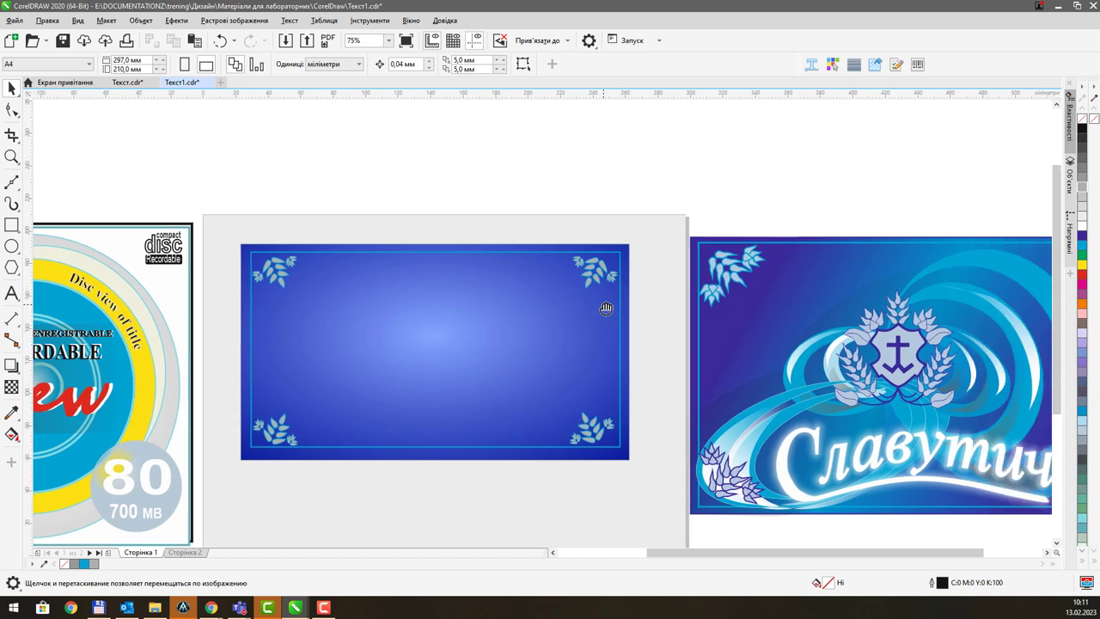
{"action": "left_click", "coordinate": [12, 181]}
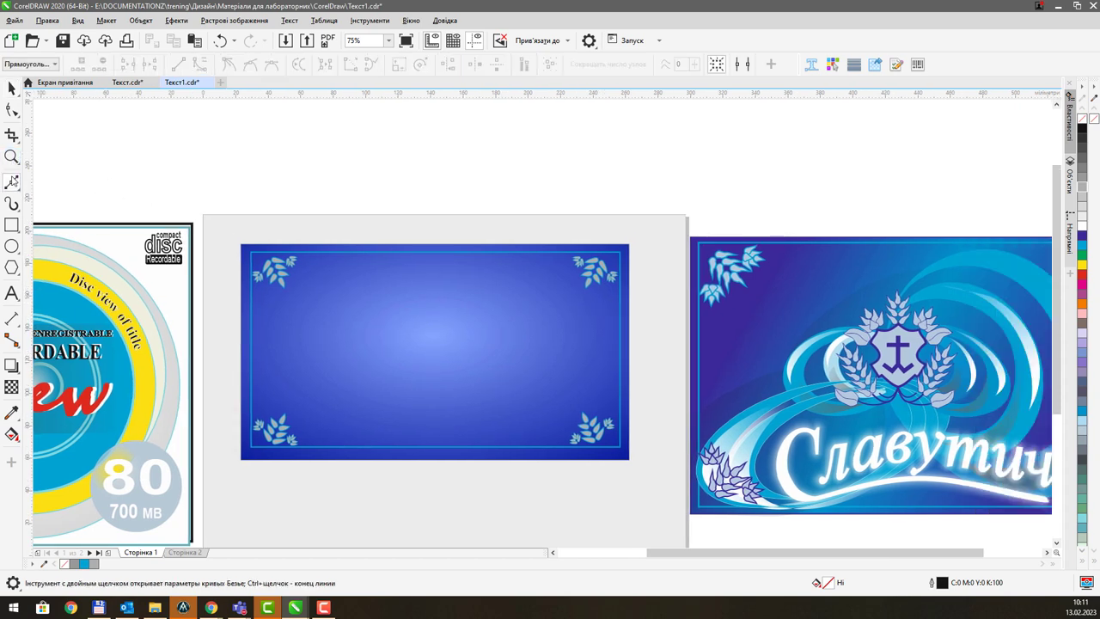
{"action": "left_click", "coordinate": [421, 313]}
{"action": "left_click", "coordinate": [389, 324]}
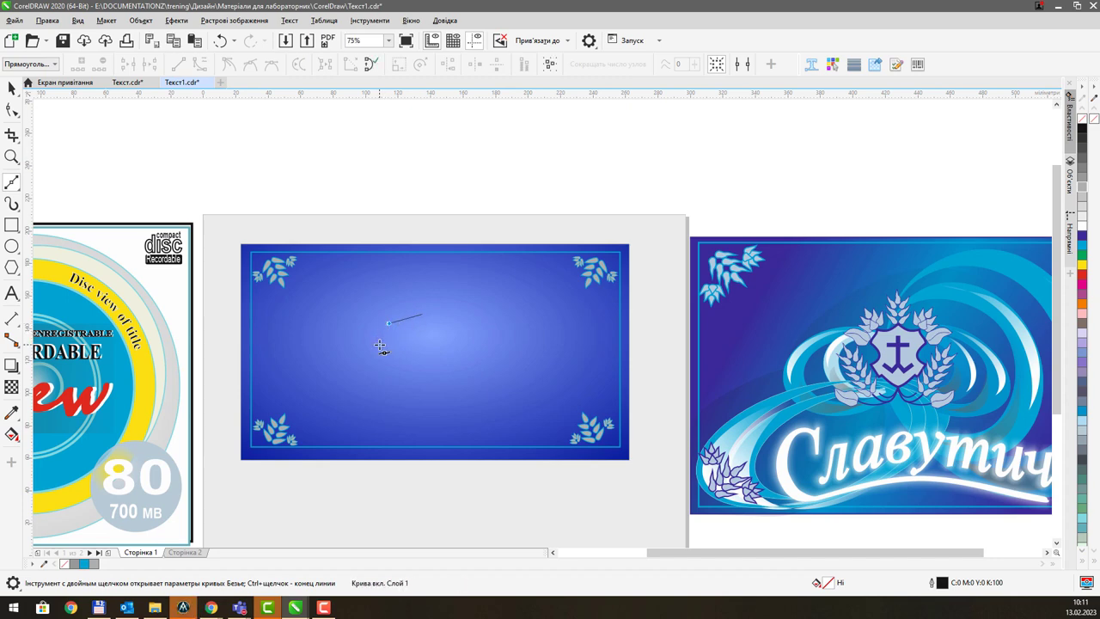
{"action": "left_click", "coordinate": [380, 345]}
{"action": "left_click", "coordinate": [395, 378]}
{"action": "left_click", "coordinate": [383, 389]}
{"action": "left_click", "coordinate": [400, 408]}
{"action": "left_click", "coordinate": [419, 403]}
{"action": "left_click", "coordinate": [433, 418]}
{"action": "left_click", "coordinate": [12, 88]}
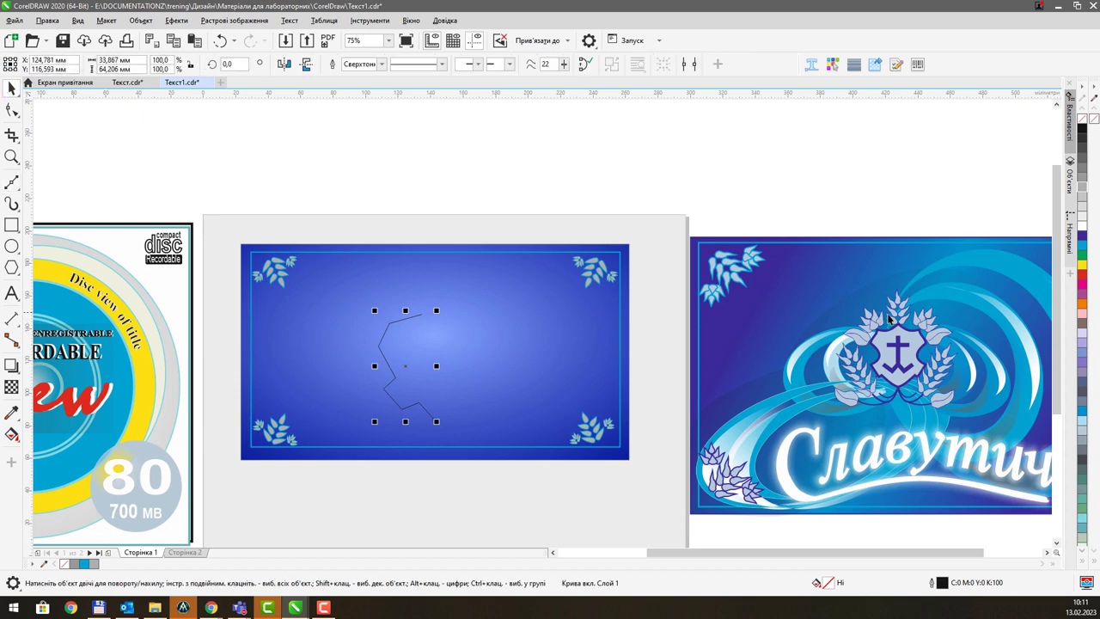
- Set the outline width of the zigzag line to 1.0 mm
{"action": "scroll", "coordinate": [906, 352], "scroll_direction": "up", "scroll_amount": 2}
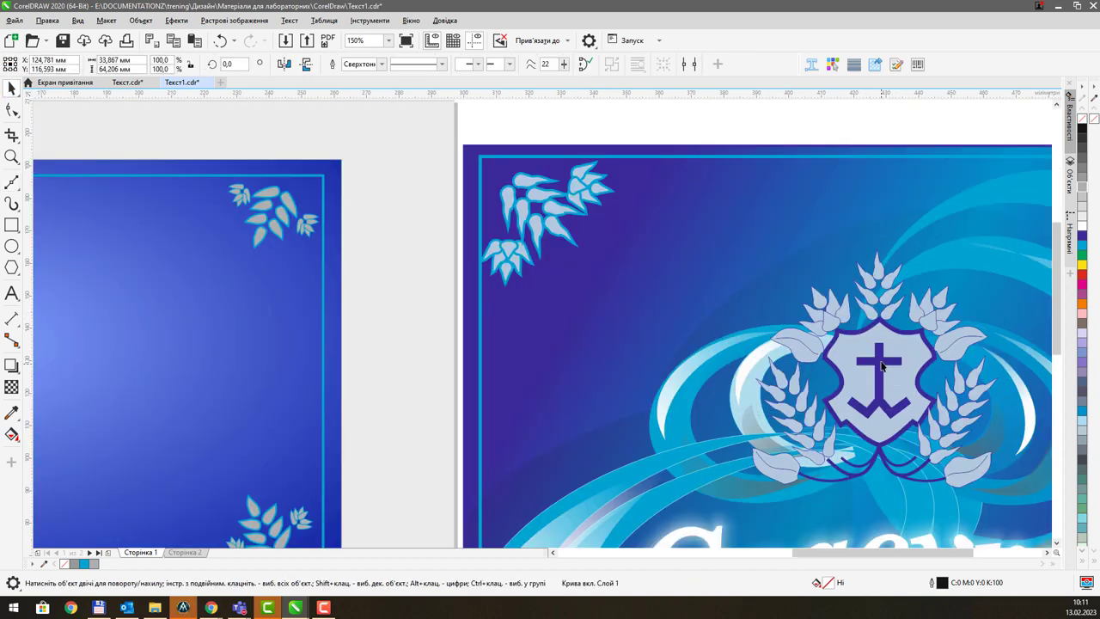
{"action": "scroll", "coordinate": [381, 327], "scroll_direction": "down", "scroll_amount": 1}
{"action": "mouse_move", "coordinate": [273, 309]}
{"action": "left_mouse_down"}
{"action": "mouse_move", "coordinate": [347, 287]}
{"action": "mouse_move", "coordinate": [444, 286]}
{"action": "left_mouse_up"}
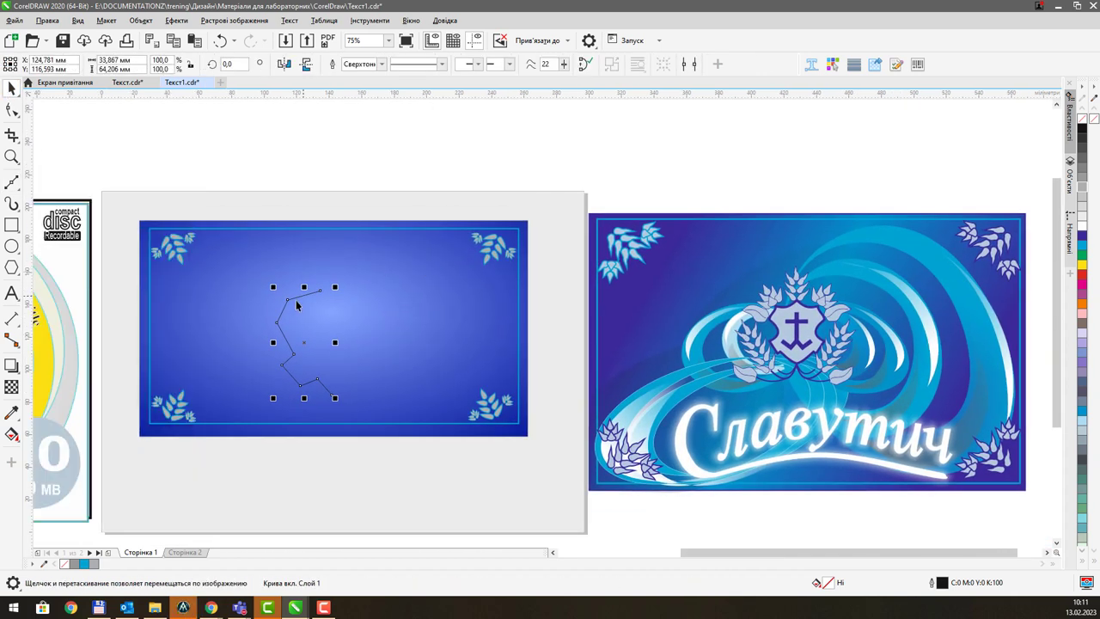
{"action": "scroll", "coordinate": [293, 310], "scroll_direction": "up", "scroll_amount": 1}
{"action": "scroll", "coordinate": [353, 240], "scroll_direction": "left", "scroll_amount": 1}
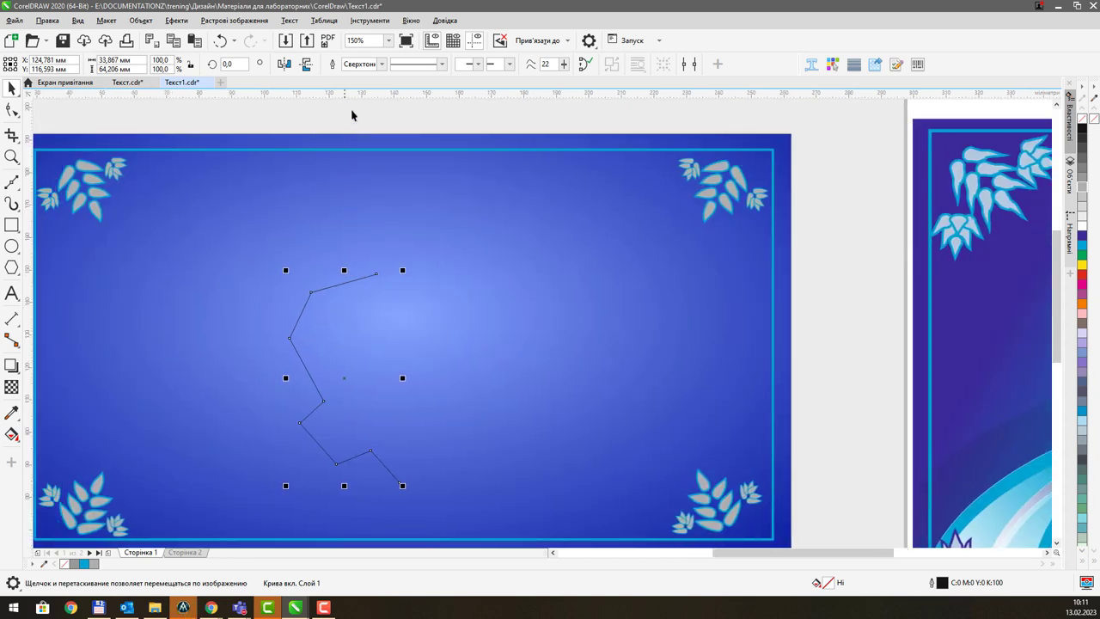
{"action": "left_click", "coordinate": [359, 64]}
{"action": "left_click", "coordinate": [351, 137]}
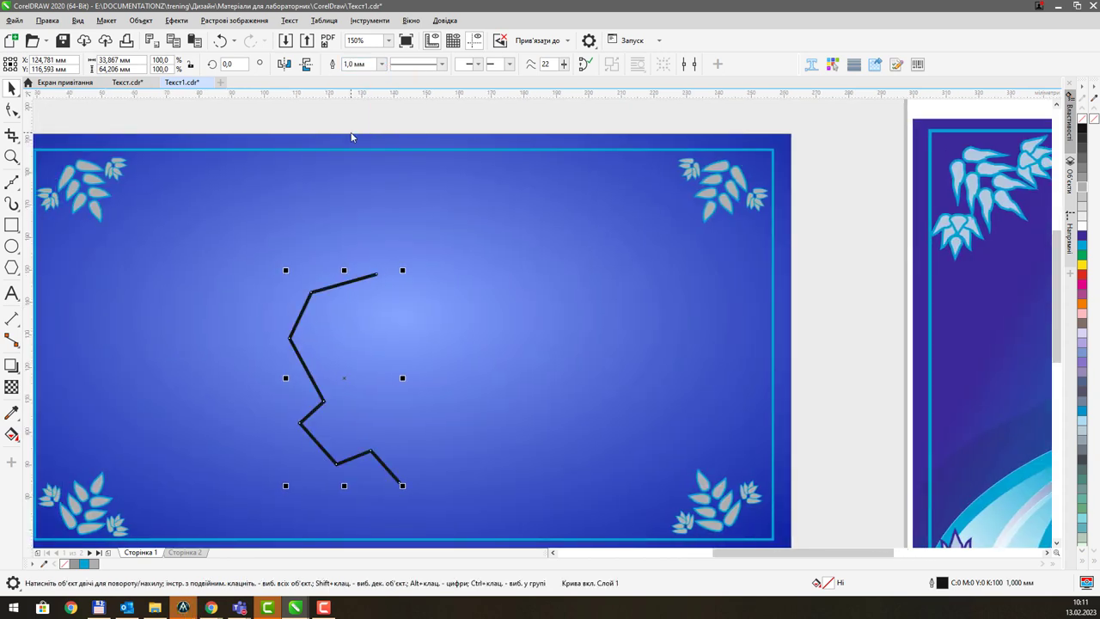
- Convert the top segment of the zigzag line to a curve and bend it slightly downward with the Shape tool
{"action": "left_click_drag", "start_coordinate": [387, 293], "coordinate": [272, 251]}
{"action": "scroll", "coordinate": [274, 250], "scroll_direction": "down", "scroll_amount": 1}
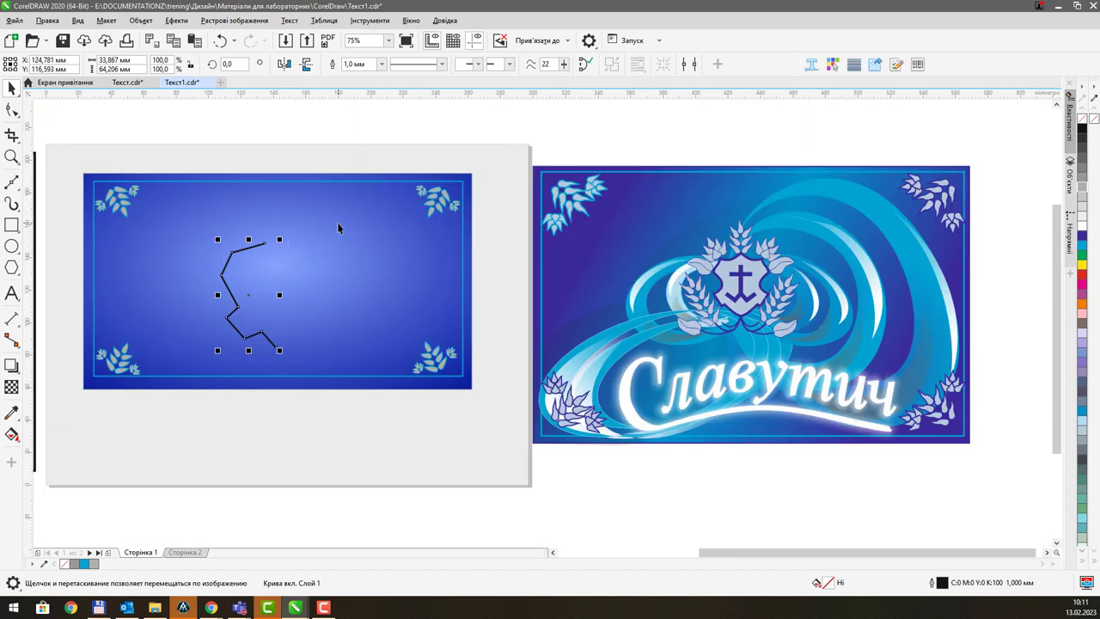
{"action": "left_click_drag", "start_coordinate": [339, 226], "coordinate": [348, 262]}
{"action": "scroll", "coordinate": [244, 281], "scroll_direction": "up", "scroll_amount": 2}
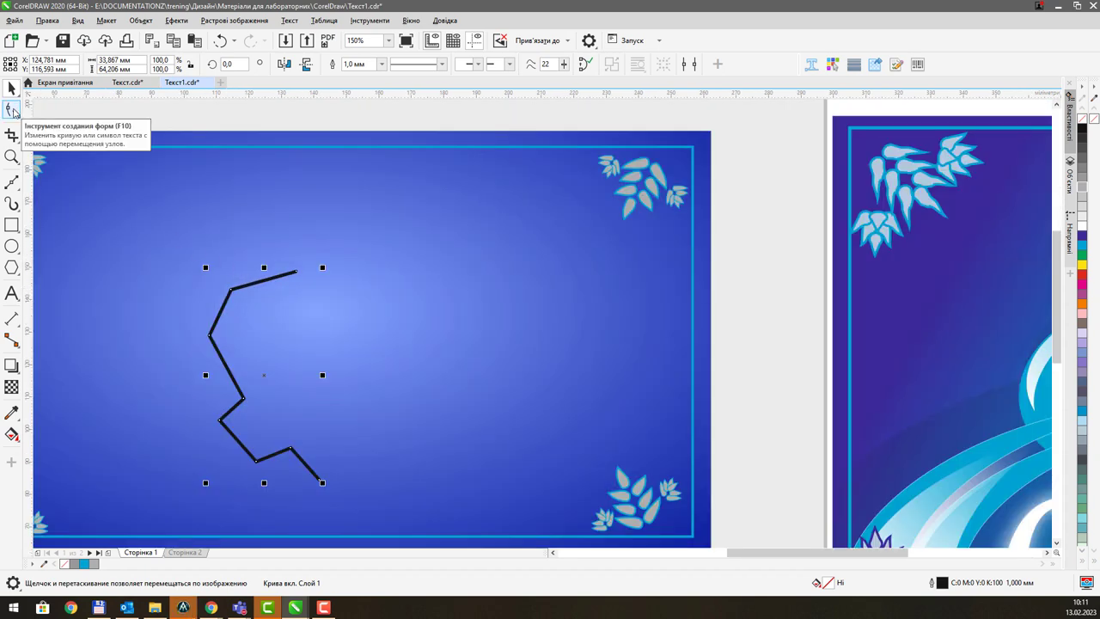
{"action": "left_click", "coordinate": [12, 110]}
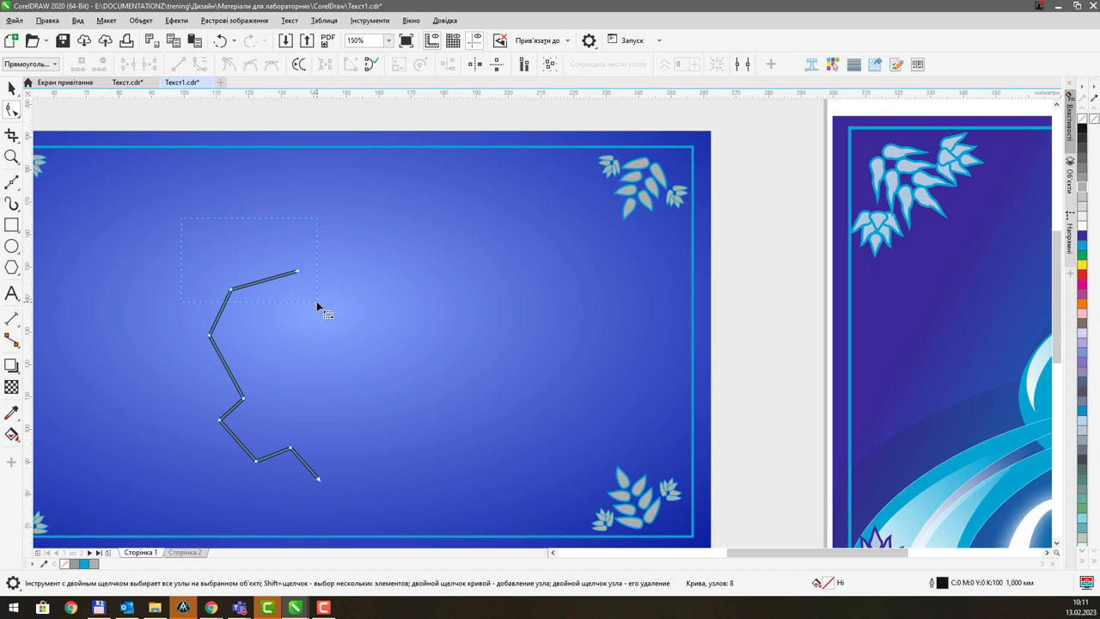
{"action": "left_click_drag", "start_coordinate": [316, 301], "coordinate": [316, 301]}
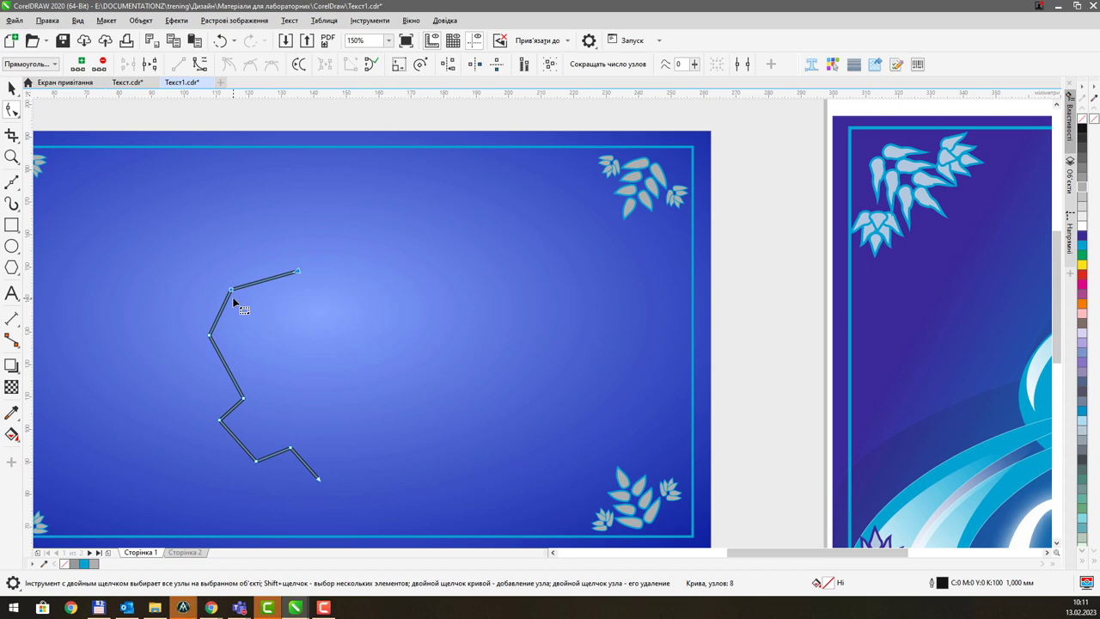
{"action": "left_click", "coordinate": [204, 243]}
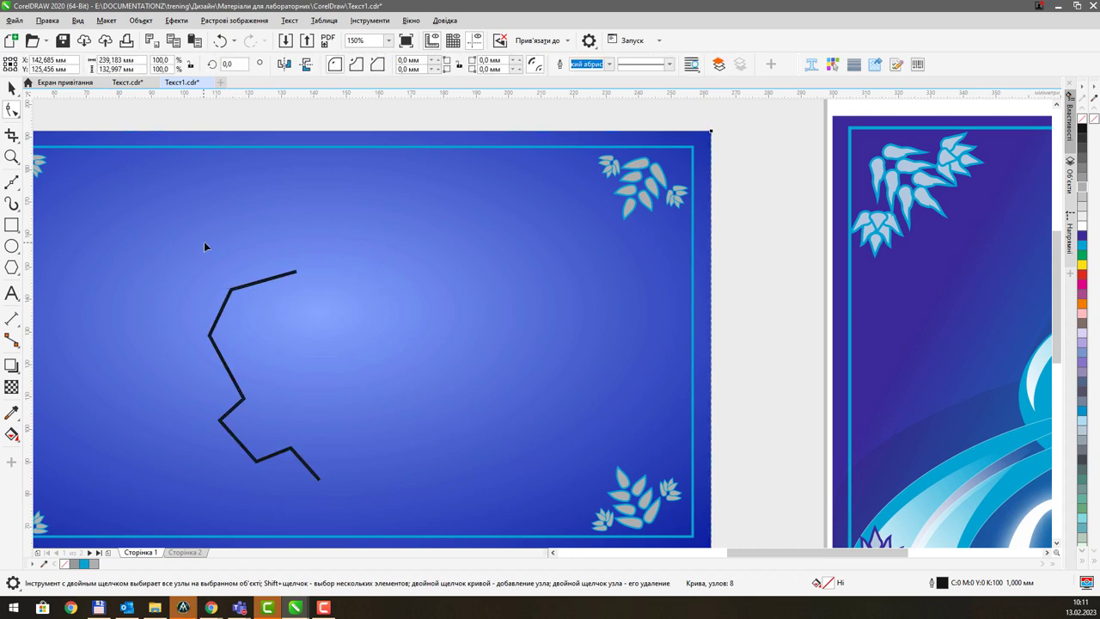
{"action": "left_click", "coordinate": [265, 288]}
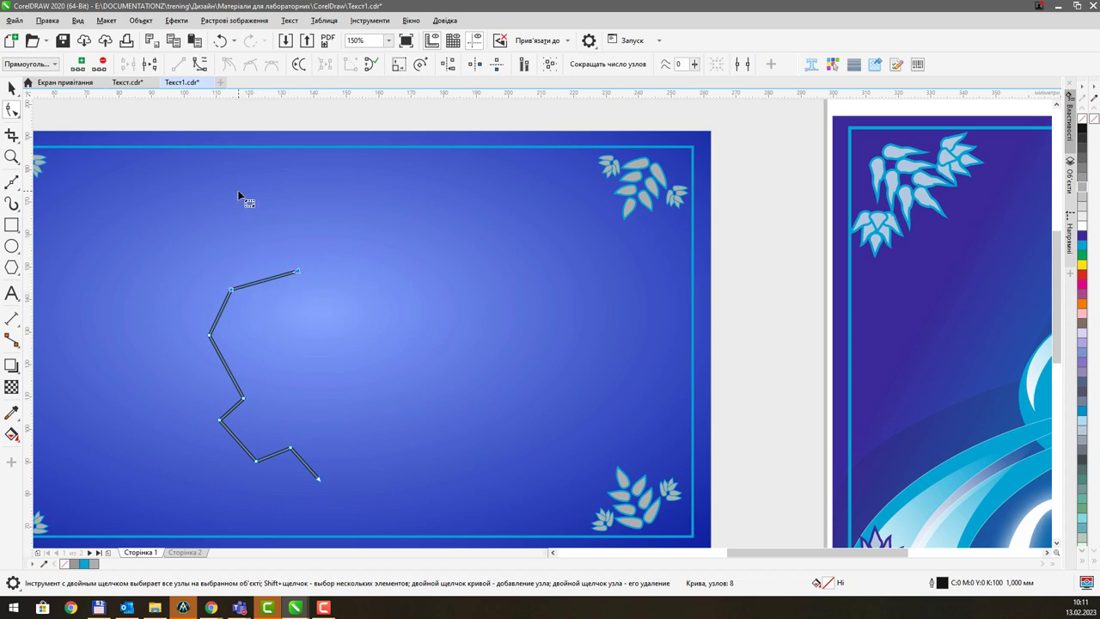
{"action": "left_click", "coordinate": [200, 66]}
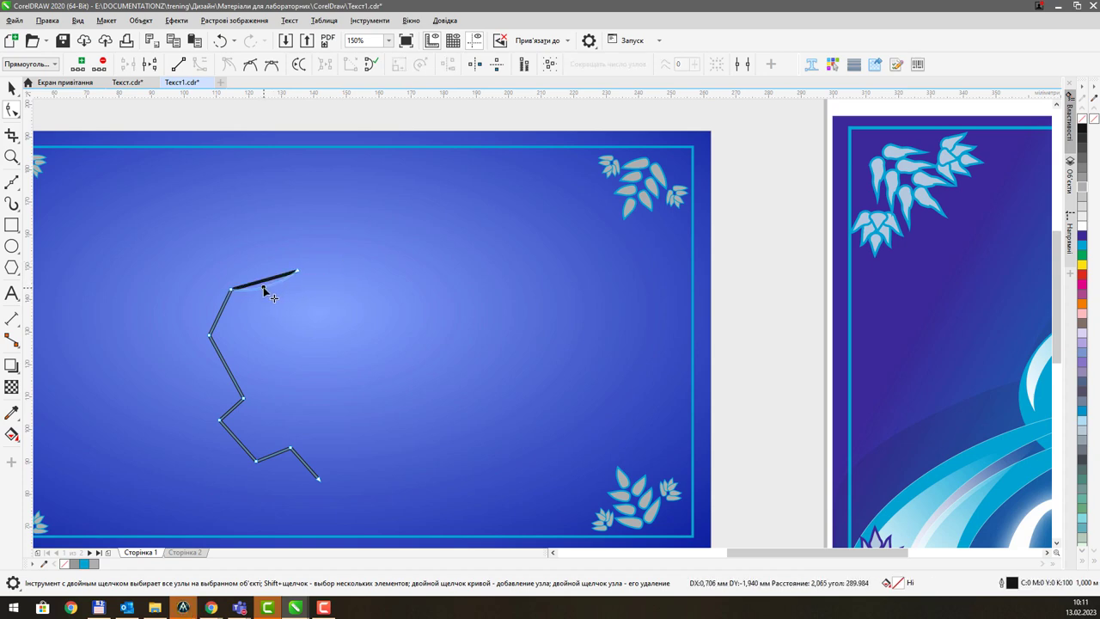
{"action": "left_click_drag", "start_coordinate": [264, 290], "coordinate": [314, 295]}
- Convert the remaining segments to curves and bow the long segment in the middle inward toward the label's centre
{"action": "scroll", "coordinate": [312, 287], "scroll_direction": "down", "scroll_amount": 1}
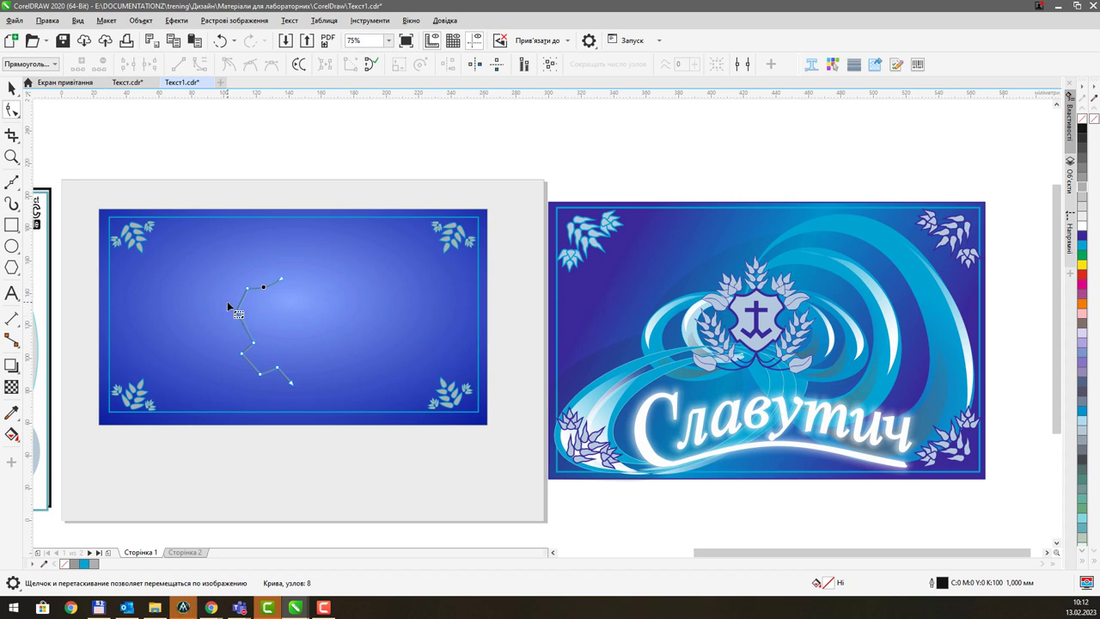
{"action": "left_click_drag", "start_coordinate": [324, 390], "coordinate": [327, 391]}
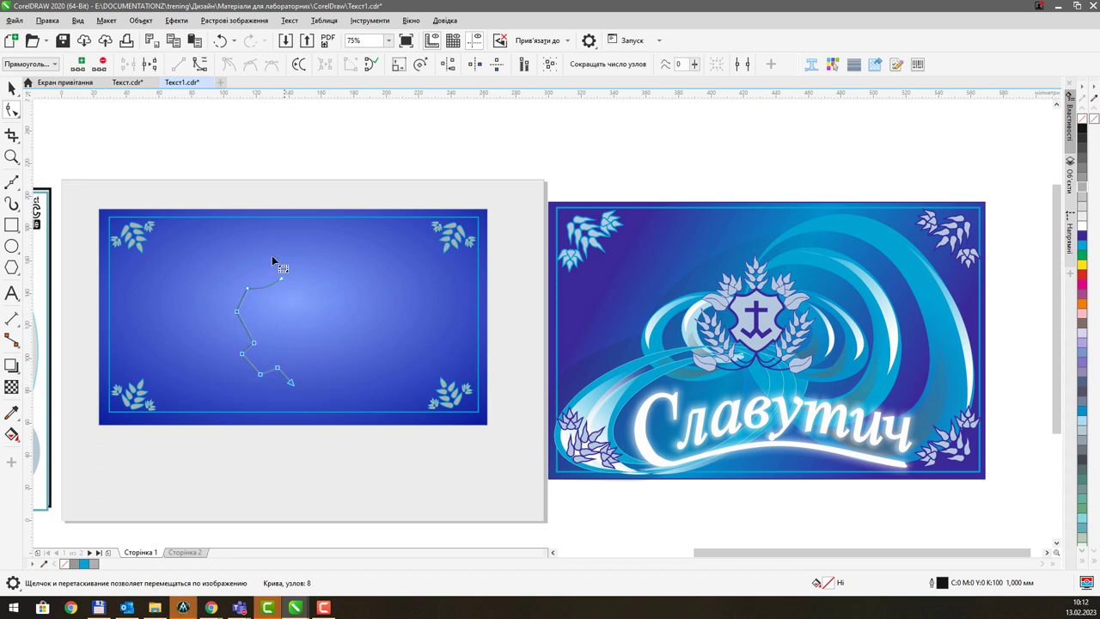
{"action": "left_click", "coordinate": [199, 65]}
{"action": "left_click", "coordinate": [244, 325]}
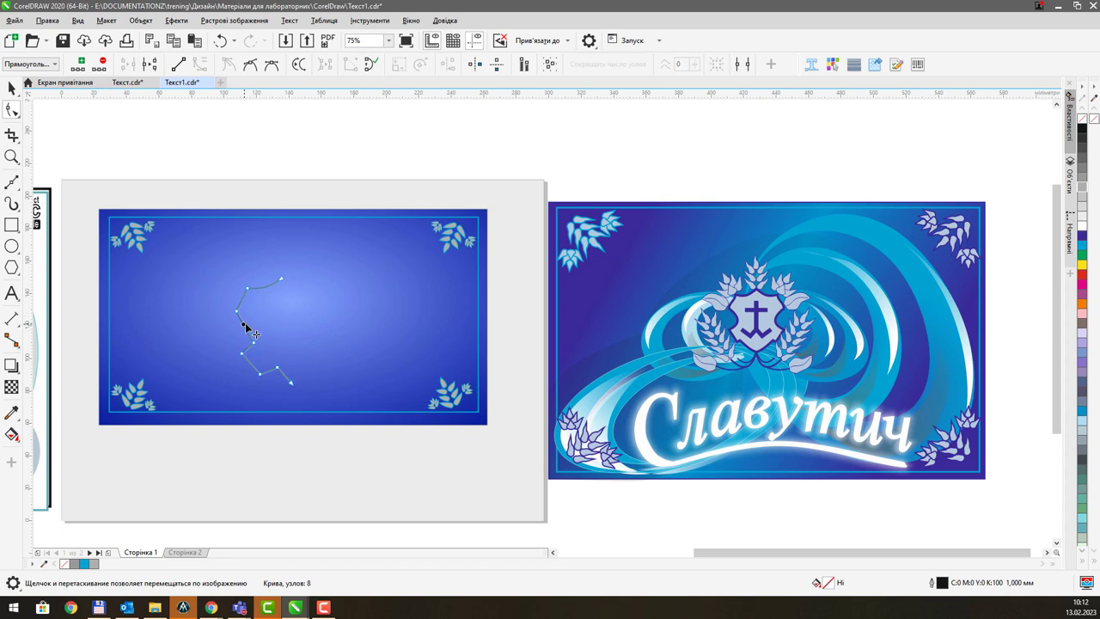
{"action": "left_click_drag", "start_coordinate": [244, 325], "coordinate": [259, 320]}
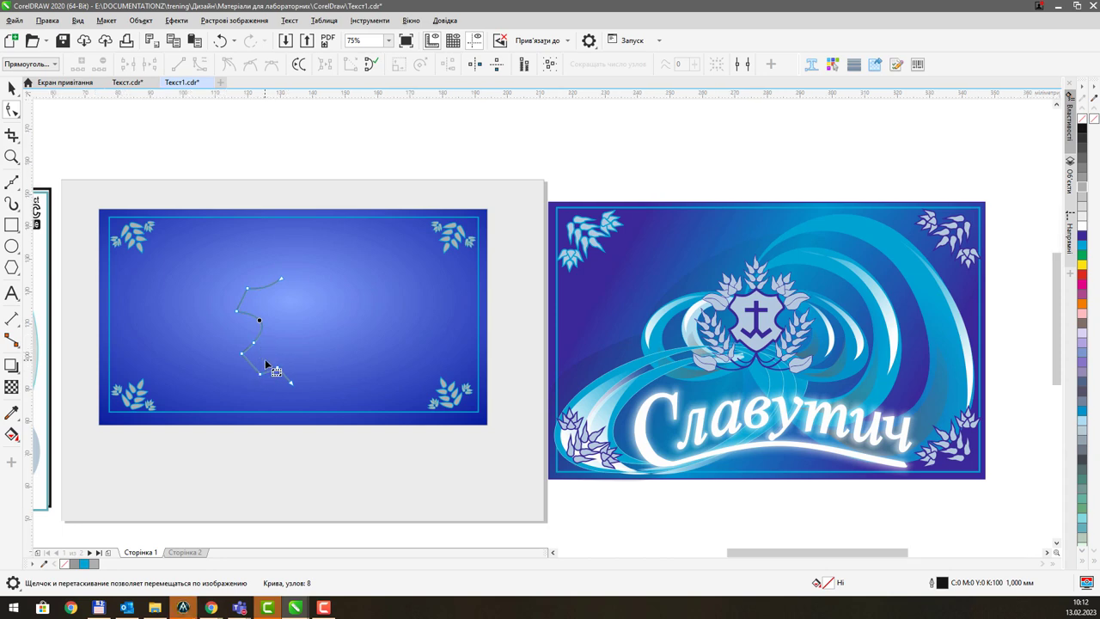
- Undo the edit to the lower diagonal segment and shift its two end nodes together up and to the right
{"action": "scroll", "coordinate": [262, 352], "scroll_direction": "up", "scroll_amount": 2}
{"action": "left_click_drag", "start_coordinate": [258, 398], "coordinate": [238, 361]}
{"action": "left_click", "coordinate": [233, 364]}
{"action": "key", "text": "ctrl+z"}
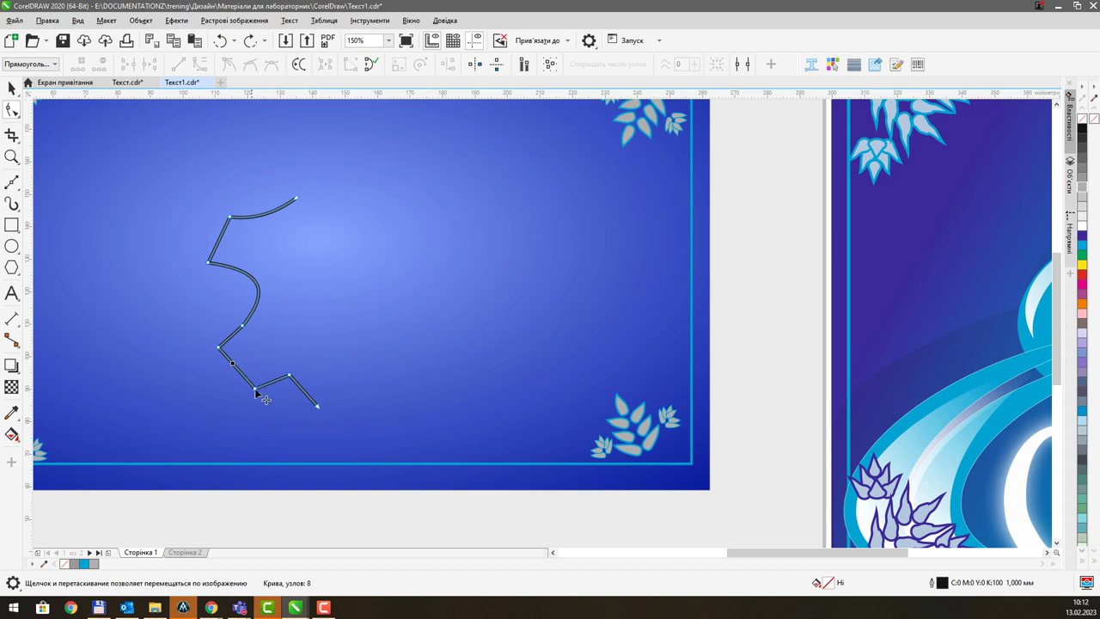
{"action": "left_click_drag", "start_coordinate": [185, 337], "coordinate": [183, 337]}
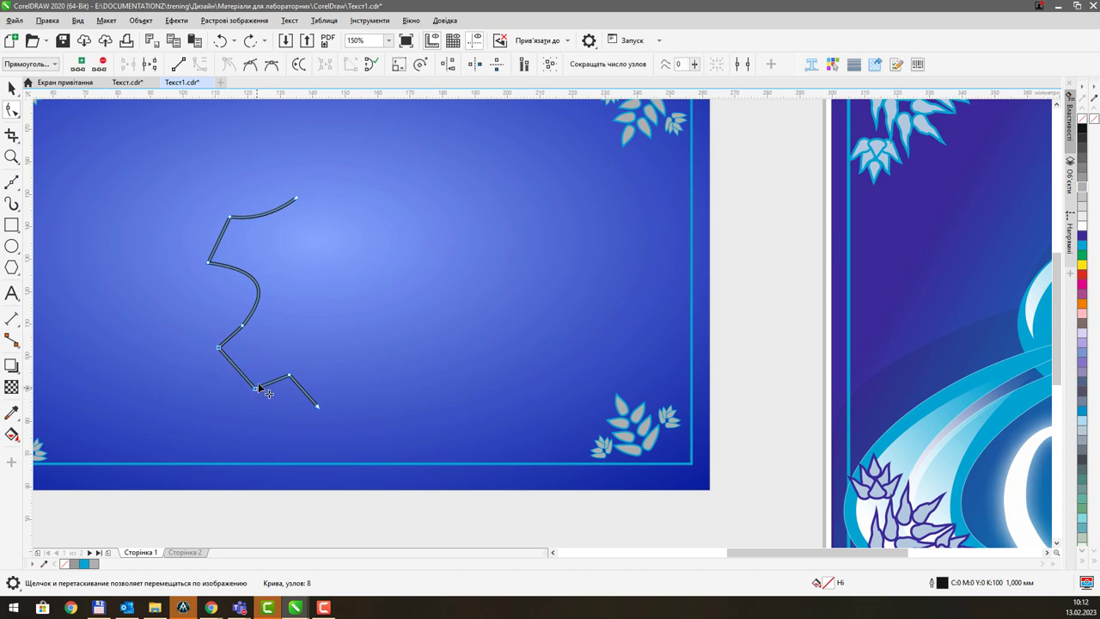
{"action": "mouse_move", "coordinate": [256, 387]}
{"action": "left_mouse_down"}
{"action": "mouse_move", "coordinate": [280, 386]}
{"action": "mouse_move", "coordinate": [268, 374]}
{"action": "left_mouse_up"}
- Raise the notch node near the lower end of the line and bend the final segment into an inward-sagging arc
{"action": "left_click", "coordinate": [268, 393]}
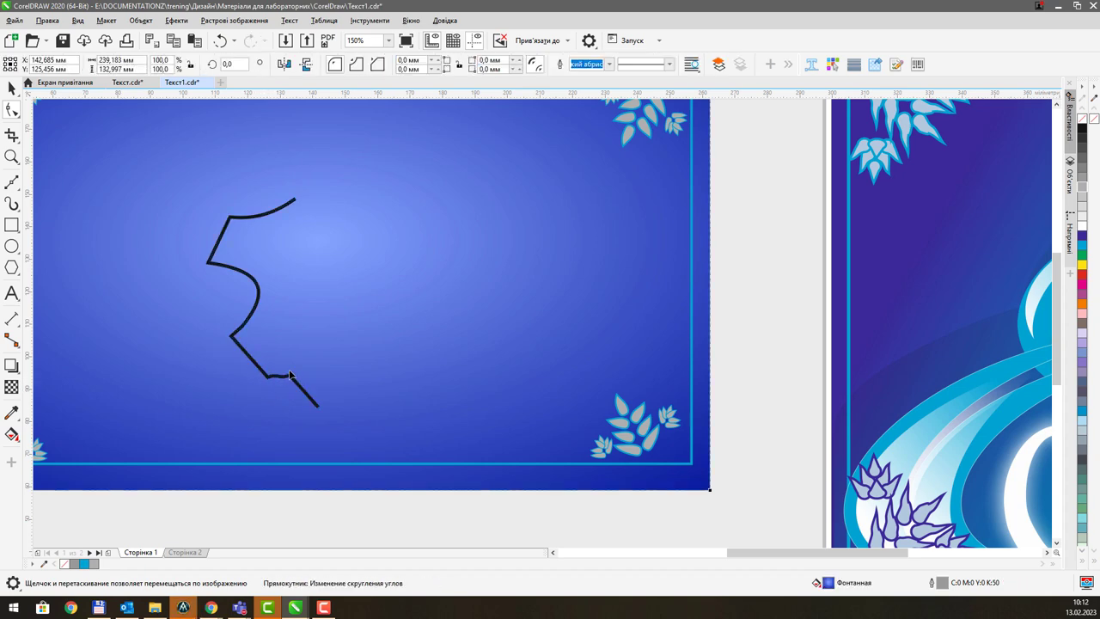
{"action": "left_click", "coordinate": [299, 383]}
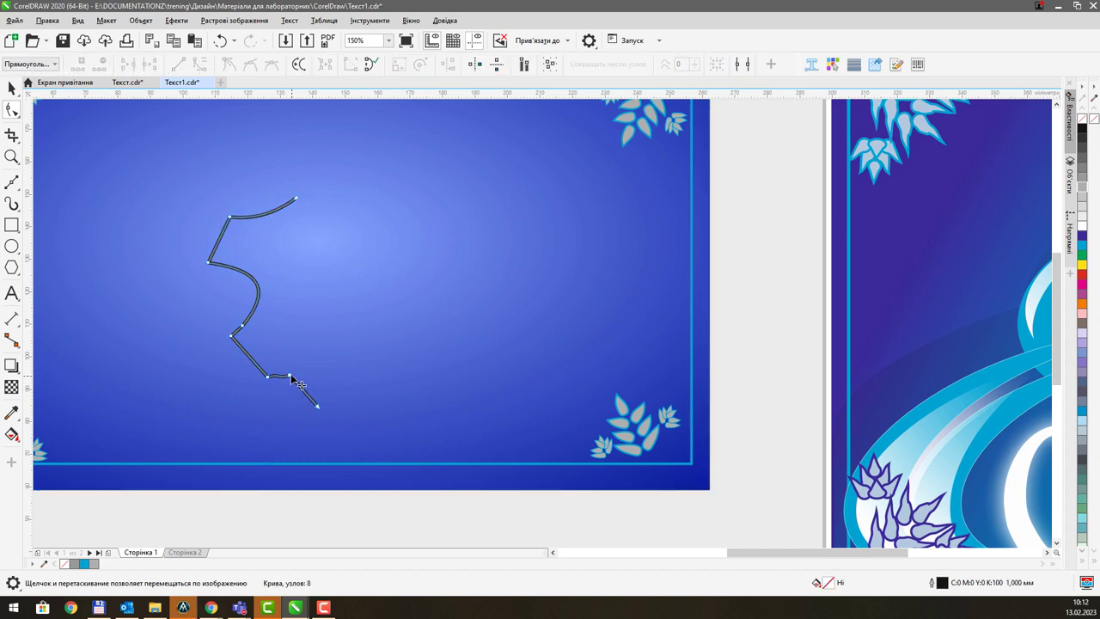
{"action": "mouse_move", "coordinate": [291, 375]}
{"action": "left_mouse_down"}
{"action": "mouse_move", "coordinate": [300, 378]}
{"action": "mouse_move", "coordinate": [290, 372]}
{"action": "left_mouse_up"}
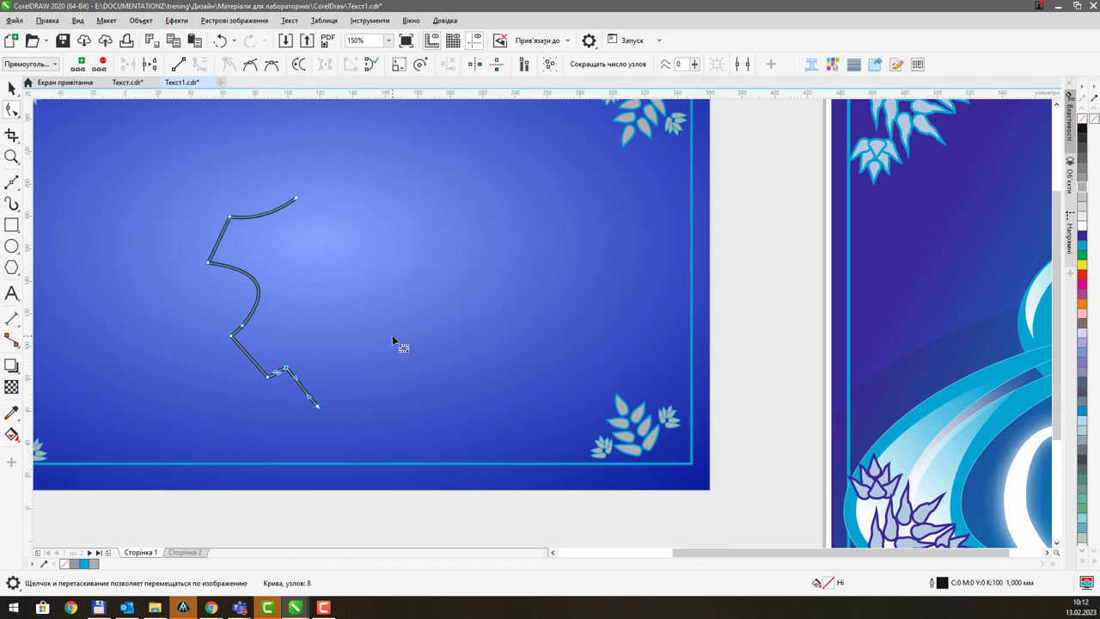
{"action": "scroll", "coordinate": [393, 337], "scroll_direction": "down", "scroll_amount": 2}
{"action": "scroll", "coordinate": [359, 344], "scroll_direction": "up", "scroll_amount": 4}
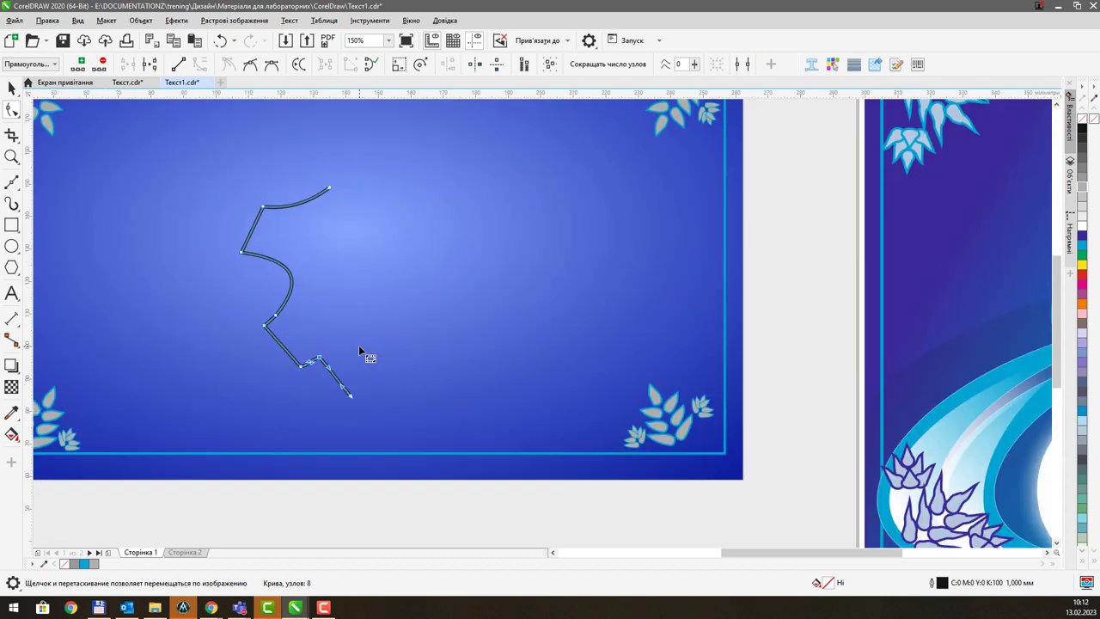
{"action": "left_click_drag", "start_coordinate": [313, 413], "coordinate": [301, 408]}
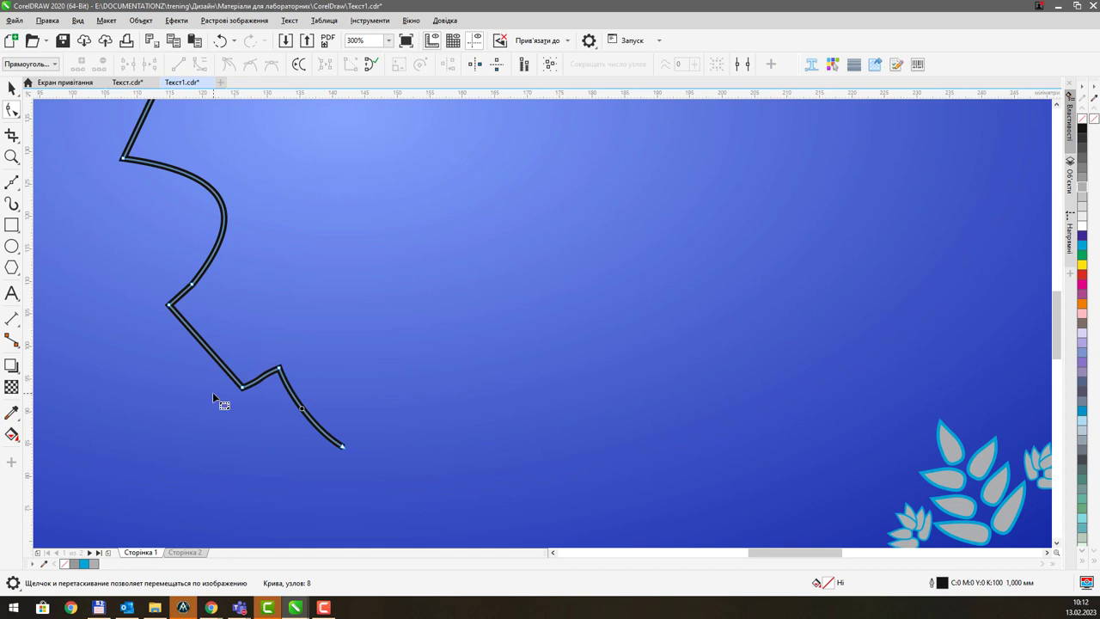
- Adjust the node handles around the short notch segment near the lower end to reshape its curve
{"action": "left_click", "coordinate": [279, 368]}
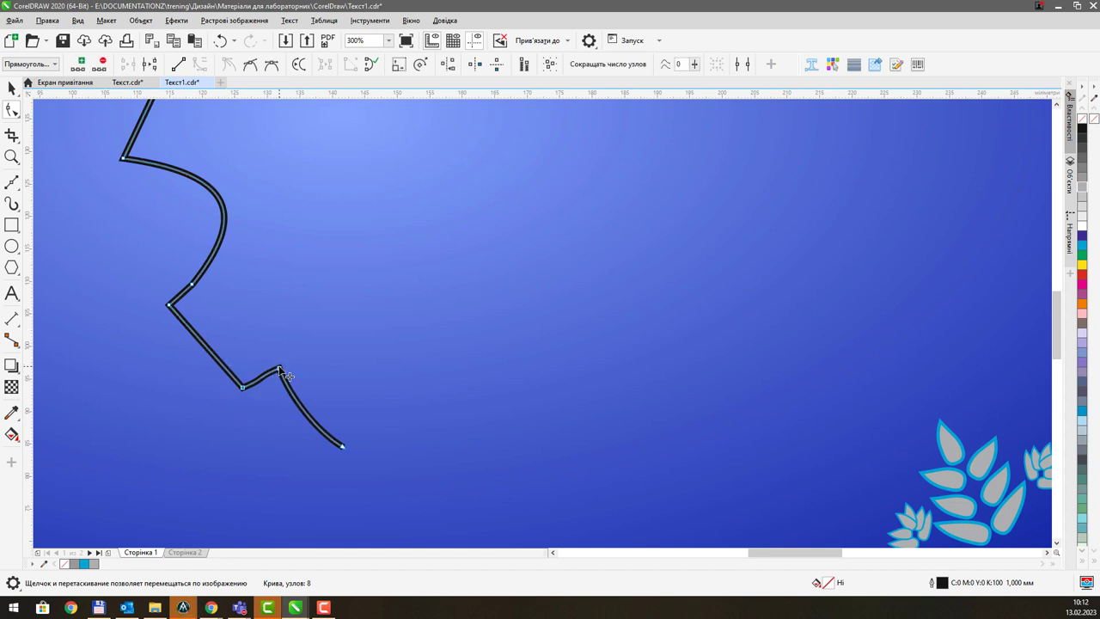
{"action": "left_click", "coordinate": [283, 326]}
{"action": "left_click", "coordinate": [280, 369]}
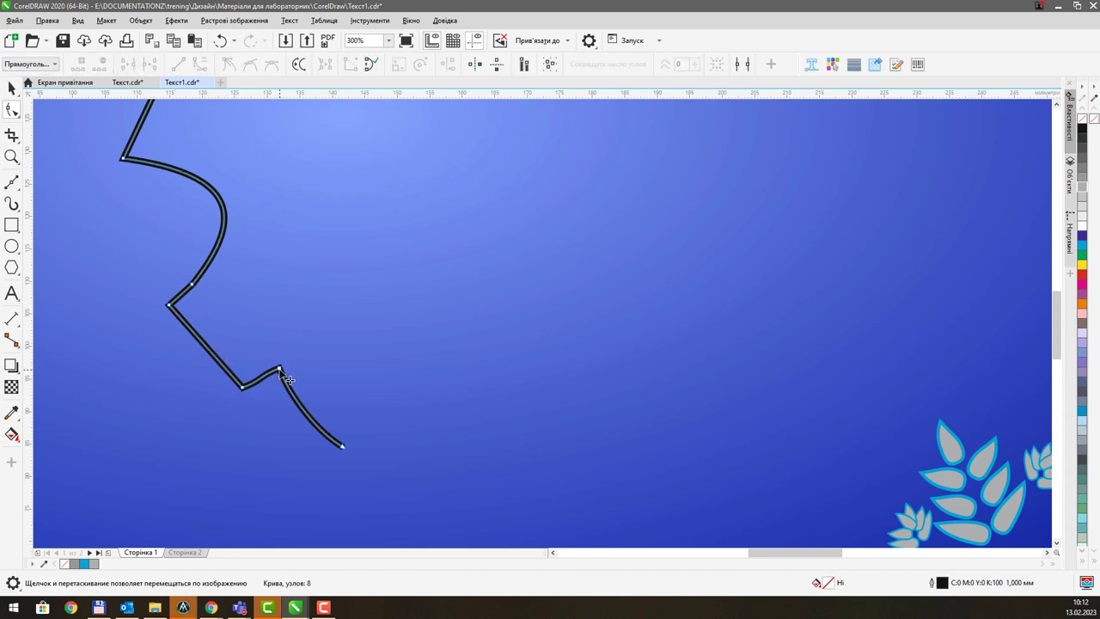
{"action": "left_click", "coordinate": [279, 369]}
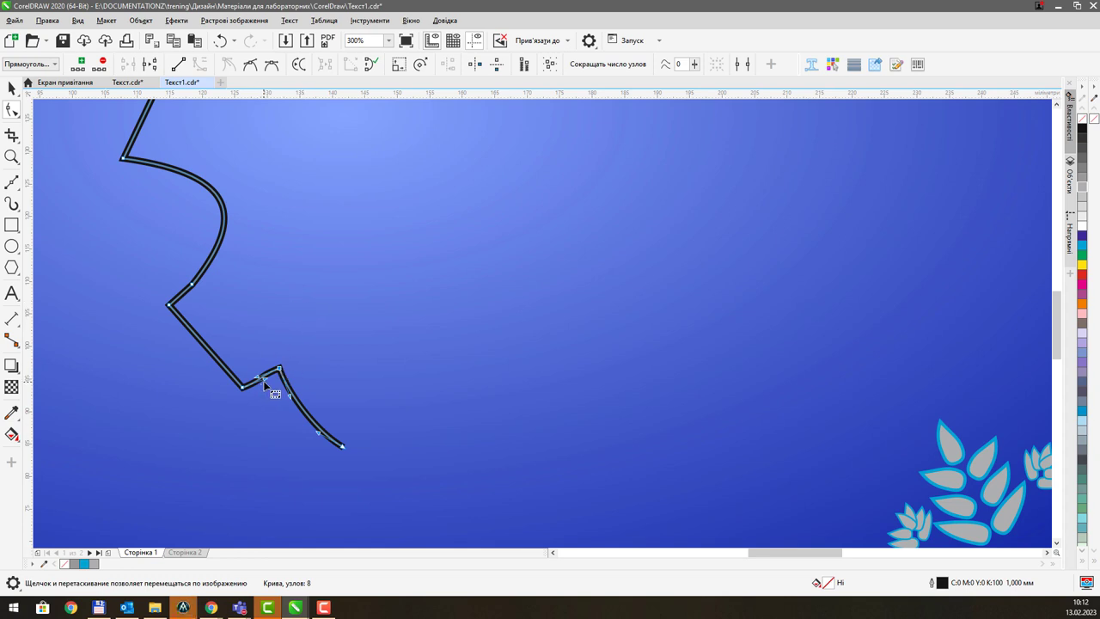
{"action": "left_click_drag", "start_coordinate": [256, 378], "coordinate": [226, 395]}
{"action": "left_click_drag", "start_coordinate": [275, 368], "coordinate": [316, 349]}
{"action": "scroll", "coordinate": [267, 275], "scroll_direction": "down", "scroll_amount": 6}
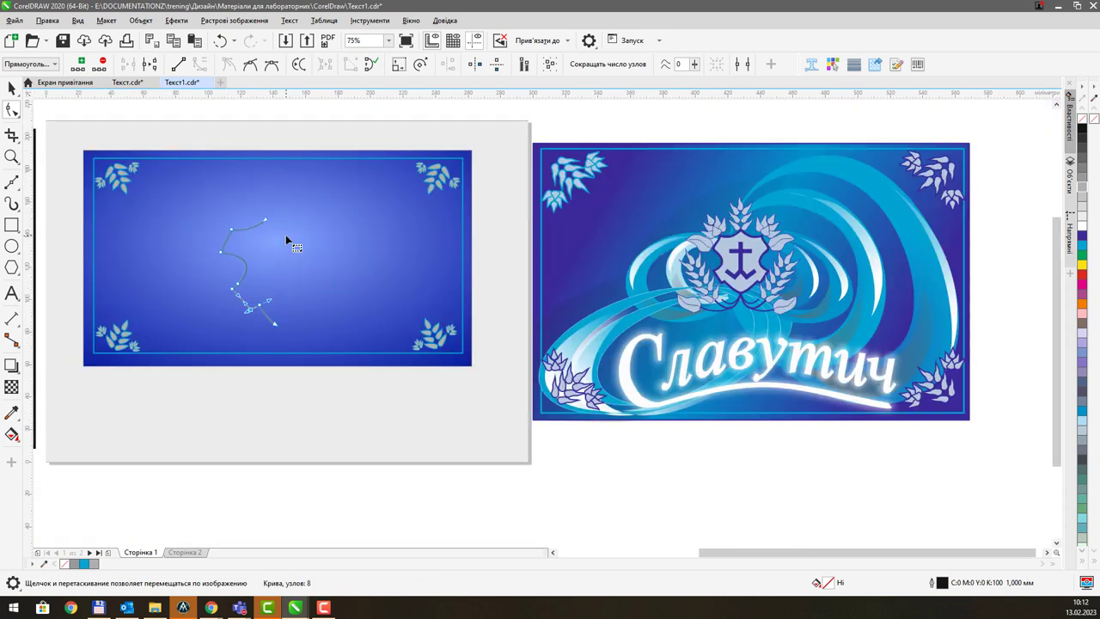
{"action": "scroll", "coordinate": [269, 276], "scroll_direction": "up", "scroll_amount": 4}
{"action": "scroll", "coordinate": [262, 280], "scroll_direction": "up", "scroll_amount": 2}
{"action": "scroll", "coordinate": [262, 279], "scroll_direction": "down", "scroll_amount": 4}
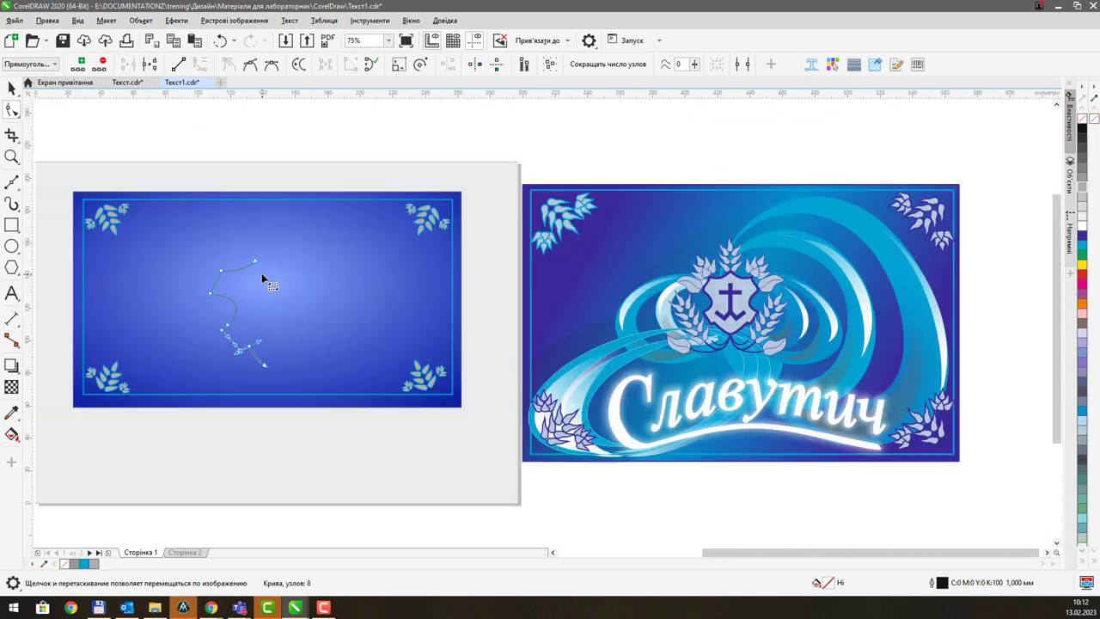
- Duplicate the curved line, mirror the copy horizontally and place it opposite the original as the shield's other half
{"action": "left_click_drag", "start_coordinate": [257, 261], "coordinate": [264, 257]}
{"action": "left_click", "coordinate": [12, 88]}
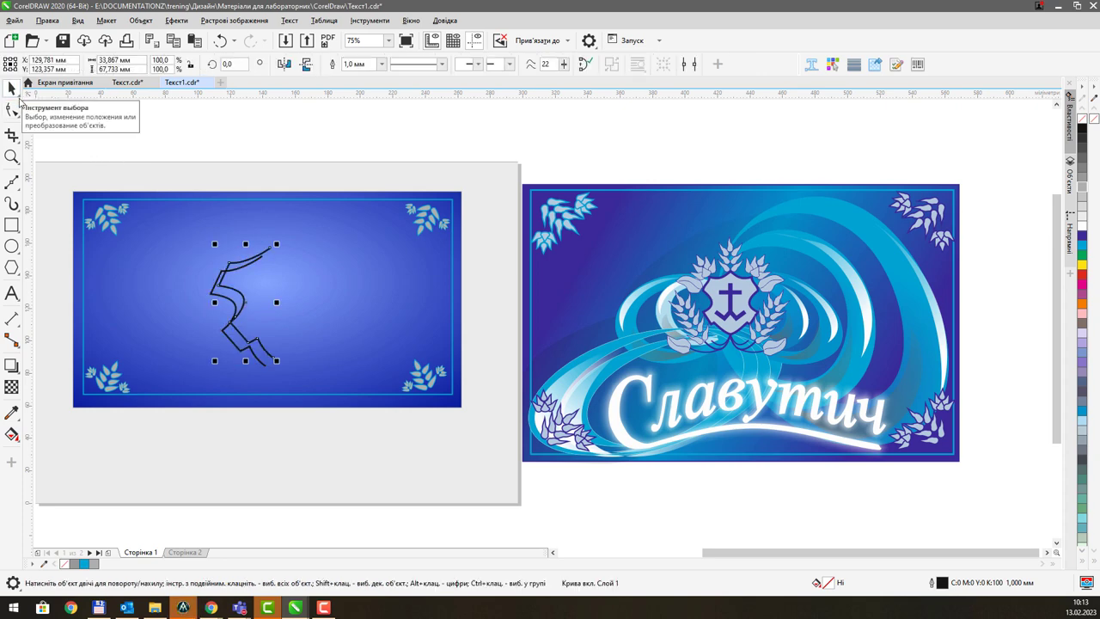
{"action": "left_click", "coordinate": [286, 65]}
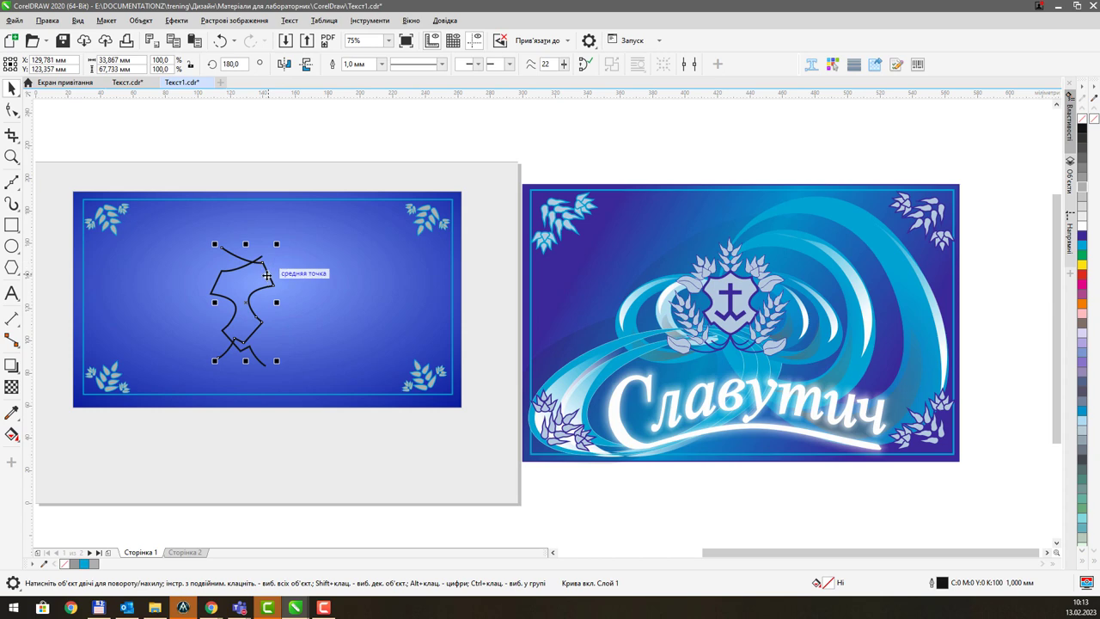
{"action": "left_click_drag", "start_coordinate": [263, 262], "coordinate": [333, 266]}
{"action": "scroll", "coordinate": [281, 265], "scroll_direction": "up", "scroll_amount": 2}
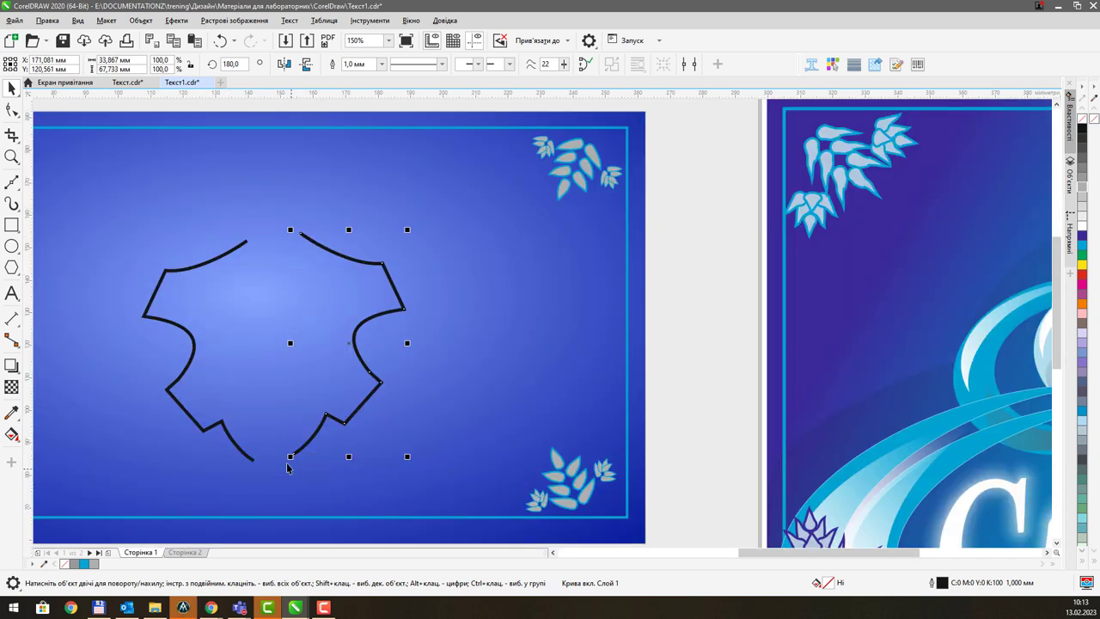
- Move the mirrored half toward the original until their lower ends meet at the shield's bottom point
{"action": "scroll", "coordinate": [291, 460], "scroll_direction": "up", "scroll_amount": 4}
{"action": "left_click_drag", "start_coordinate": [326, 479], "coordinate": [162, 504]}
{"action": "scroll", "coordinate": [198, 295], "scroll_direction": "down", "scroll_amount": 4}
{"action": "scroll", "coordinate": [199, 295], "scroll_direction": "down", "scroll_amount": 4}
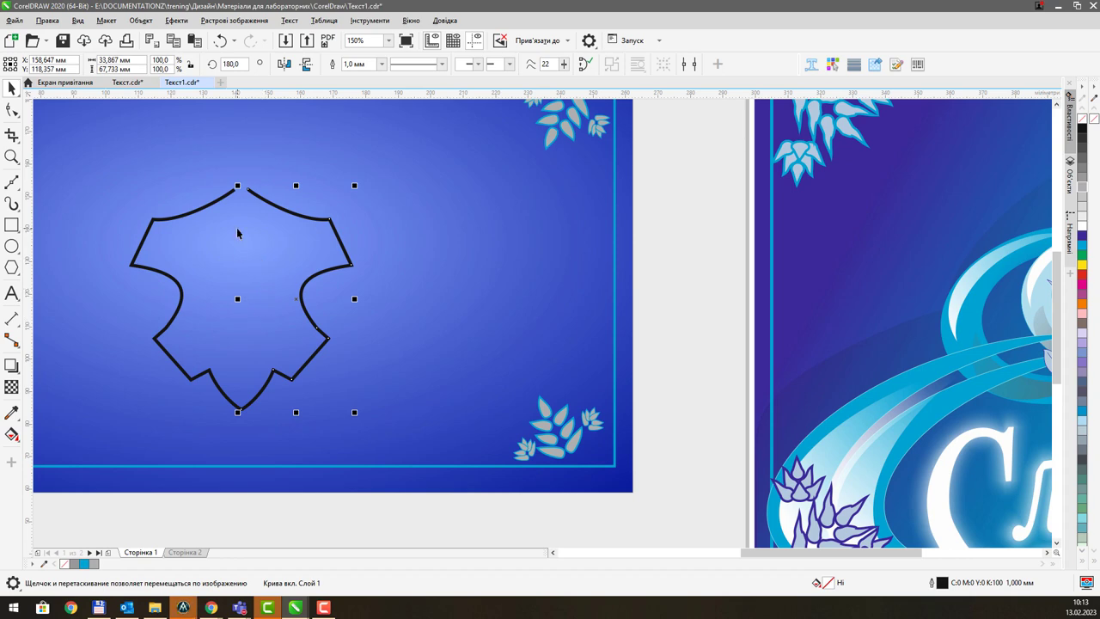
{"action": "scroll", "coordinate": [238, 232], "scroll_direction": "up", "scroll_amount": 2}
{"action": "left_click_drag", "start_coordinate": [251, 207], "coordinate": [272, 301]}
{"action": "left_click", "coordinate": [250, 250]}
{"action": "left_click", "coordinate": [251, 251]}
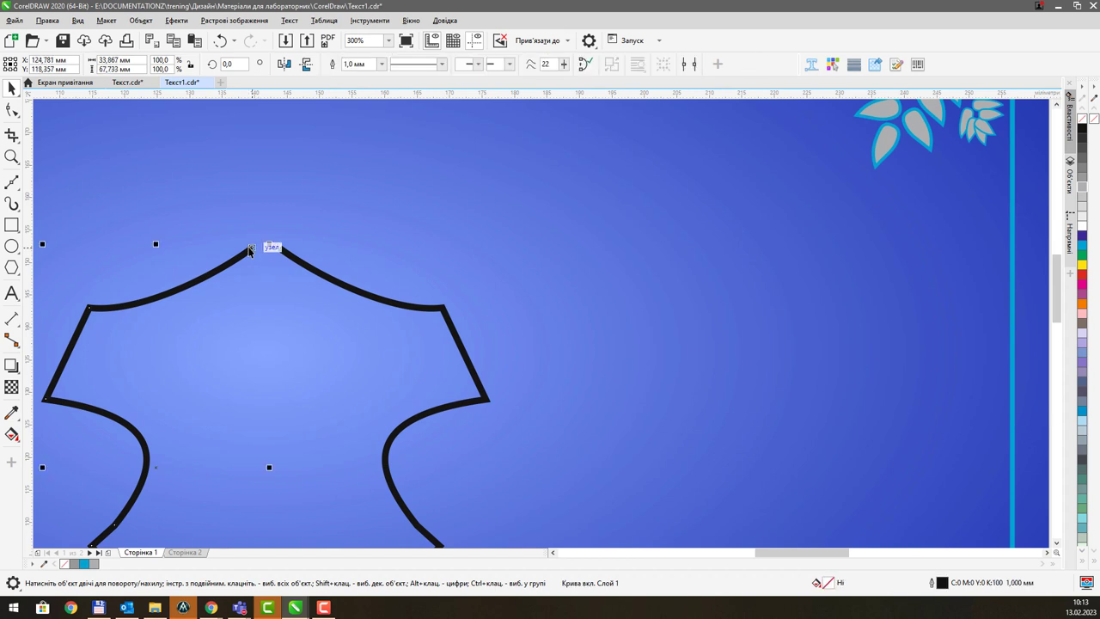
{"action": "left_click", "coordinate": [281, 252]}
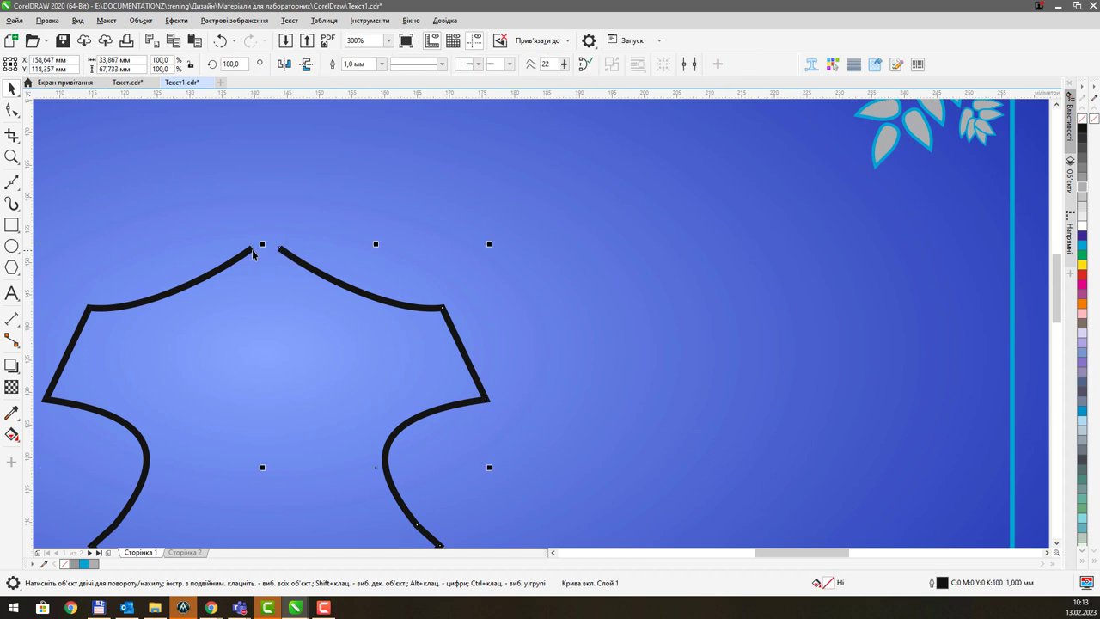
{"action": "left_click", "coordinate": [251, 251]}
{"action": "left_click", "coordinate": [12, 109]}
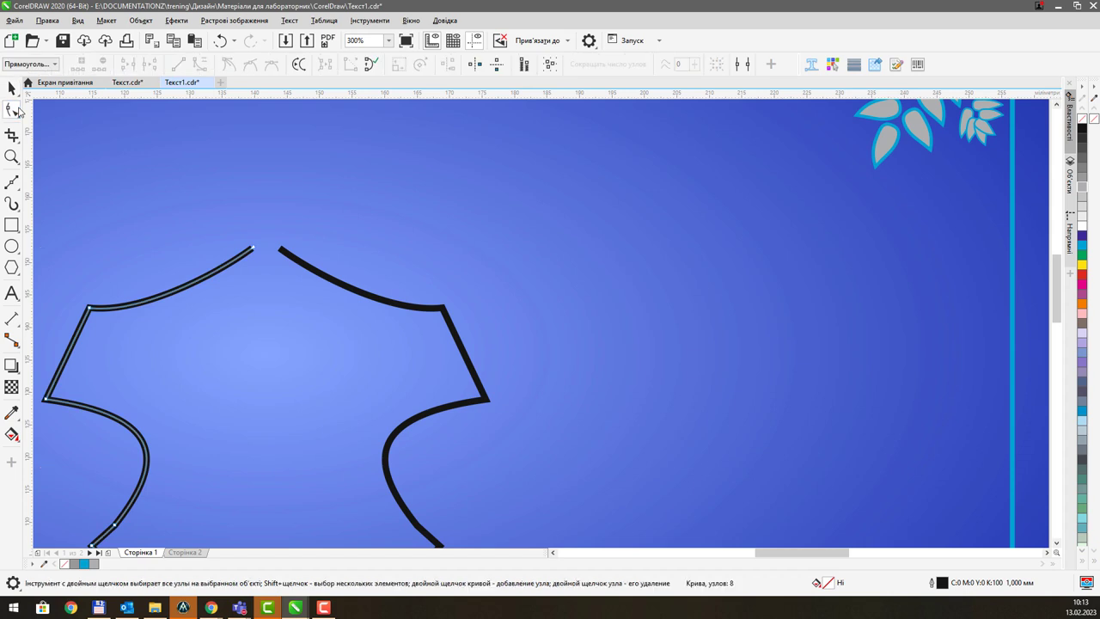
{"action": "left_click", "coordinate": [280, 251]}
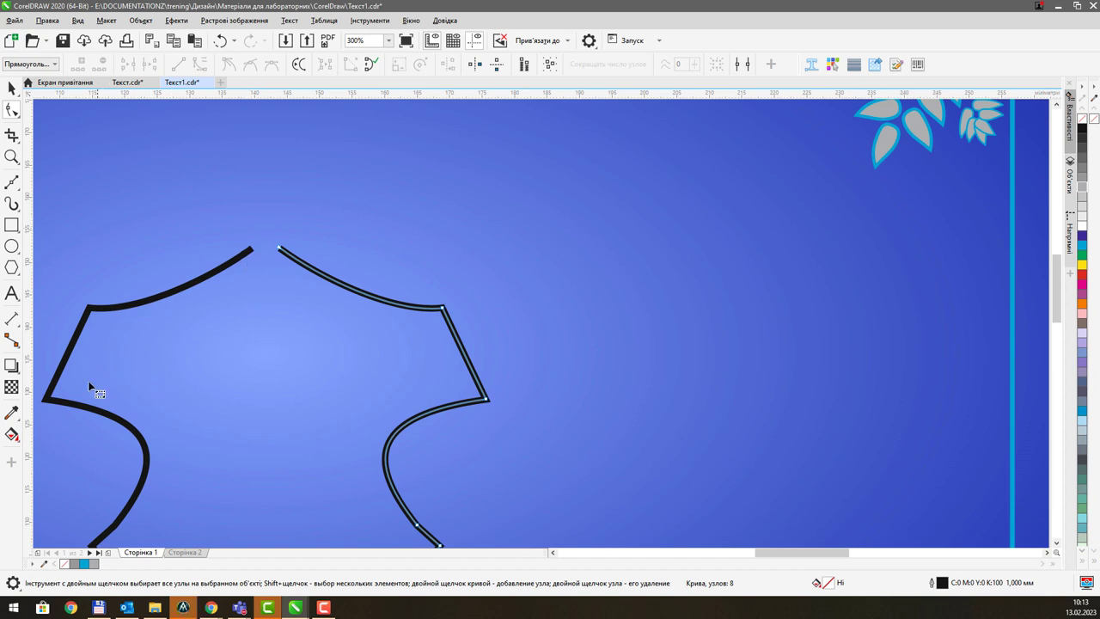
{"action": "left_click", "coordinate": [14, 441]}
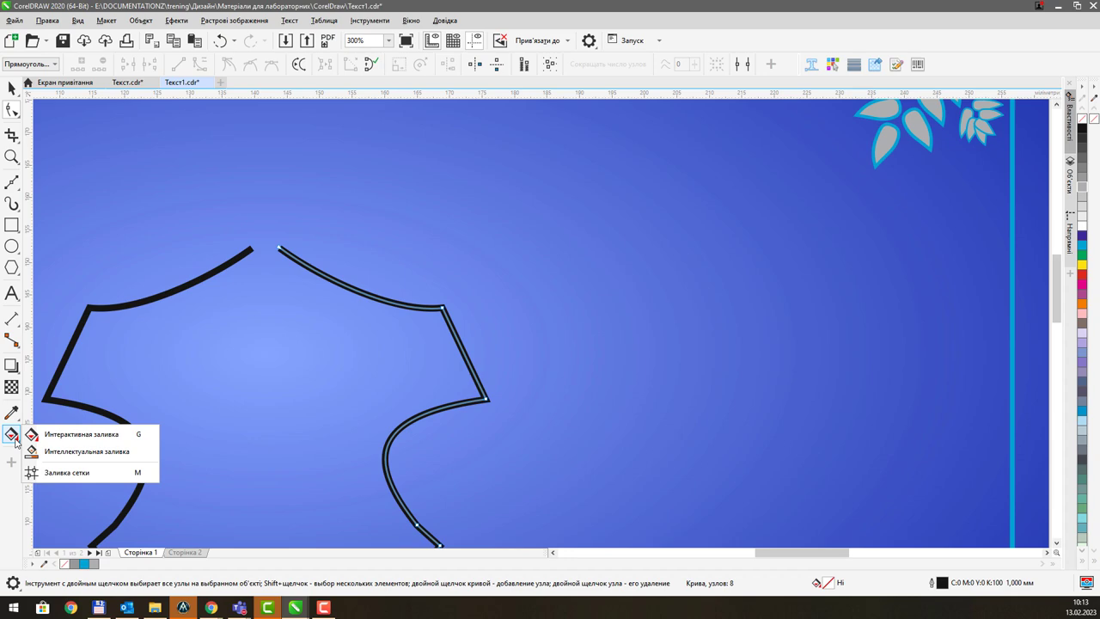
{"action": "left_click", "coordinate": [34, 434]}
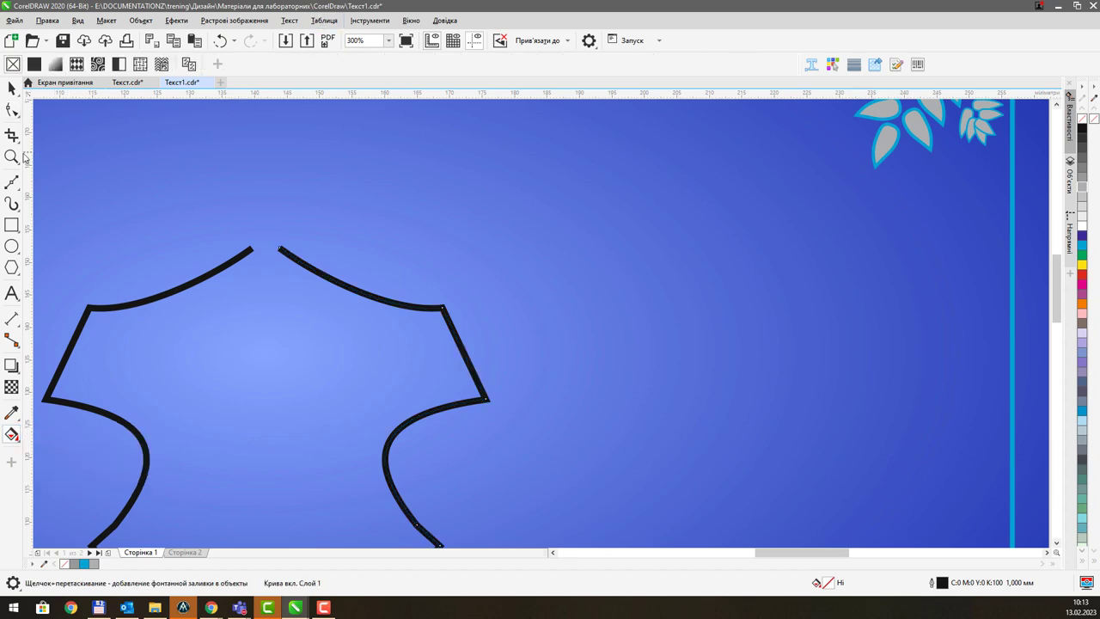
{"action": "left_click", "coordinate": [12, 109]}
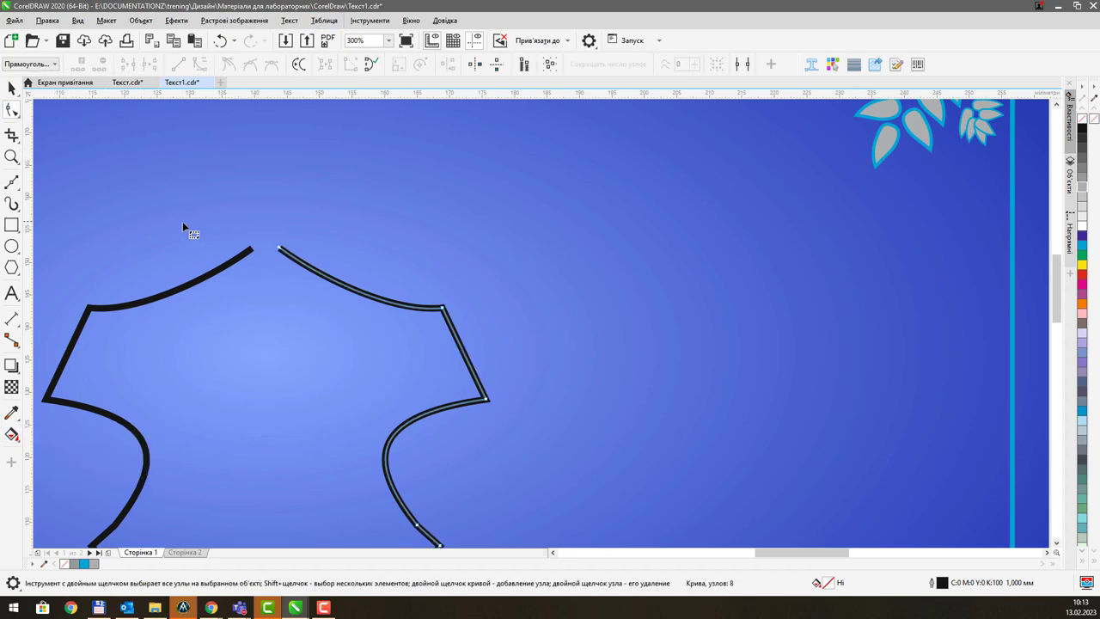
- Select both halves of the shield outline together
{"action": "scroll", "coordinate": [182, 226], "scroll_direction": "down", "scroll_amount": 4}
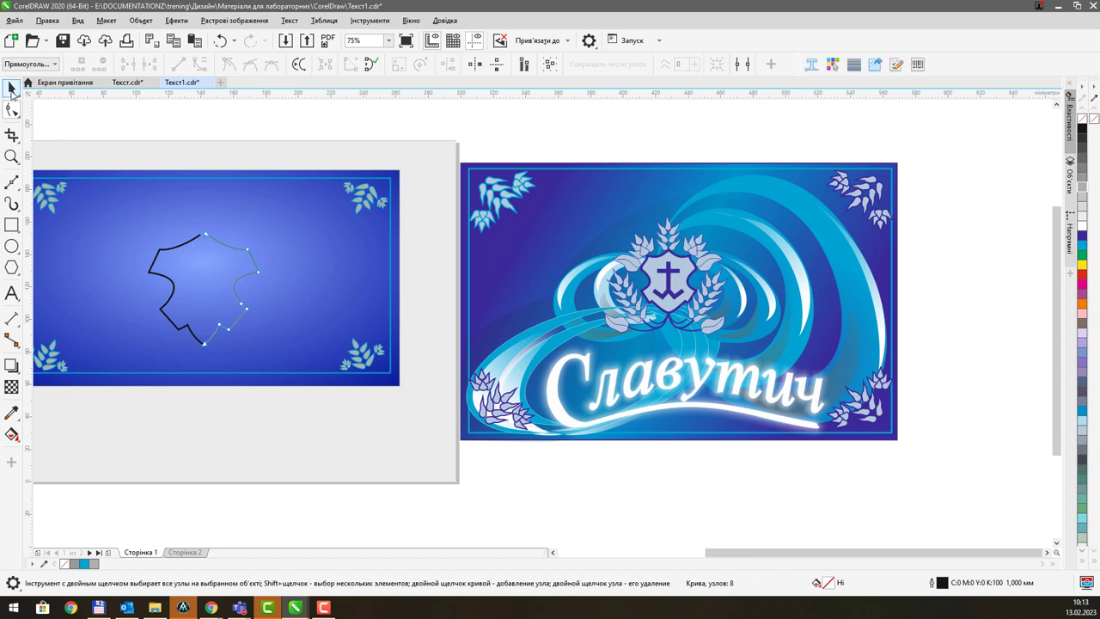
{"action": "left_click", "coordinate": [11, 88]}
{"action": "scroll", "coordinate": [128, 234], "scroll_direction": "up", "scroll_amount": 2}
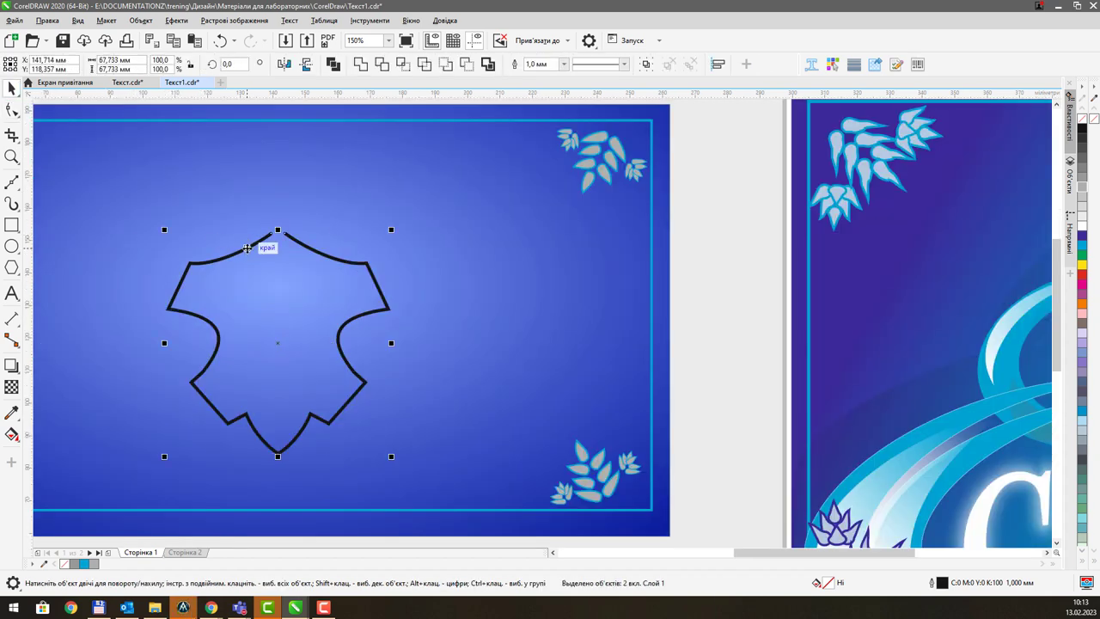
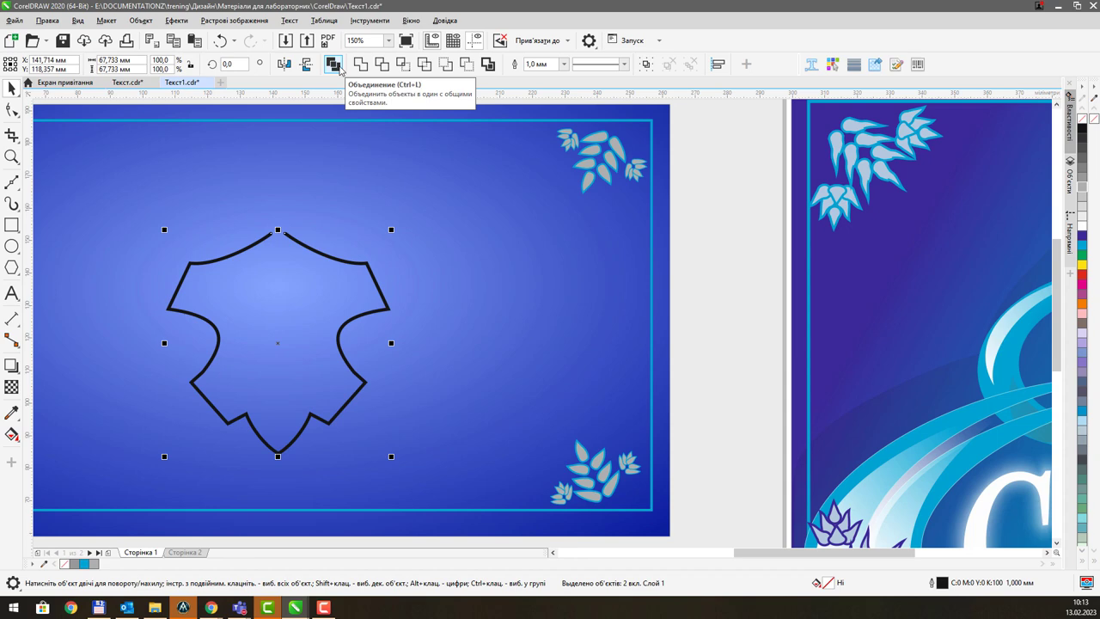
- Combine the two shield halves into one curve and join their end nodes at the upper and lower points
{"action": "left_click", "coordinate": [333, 65]}
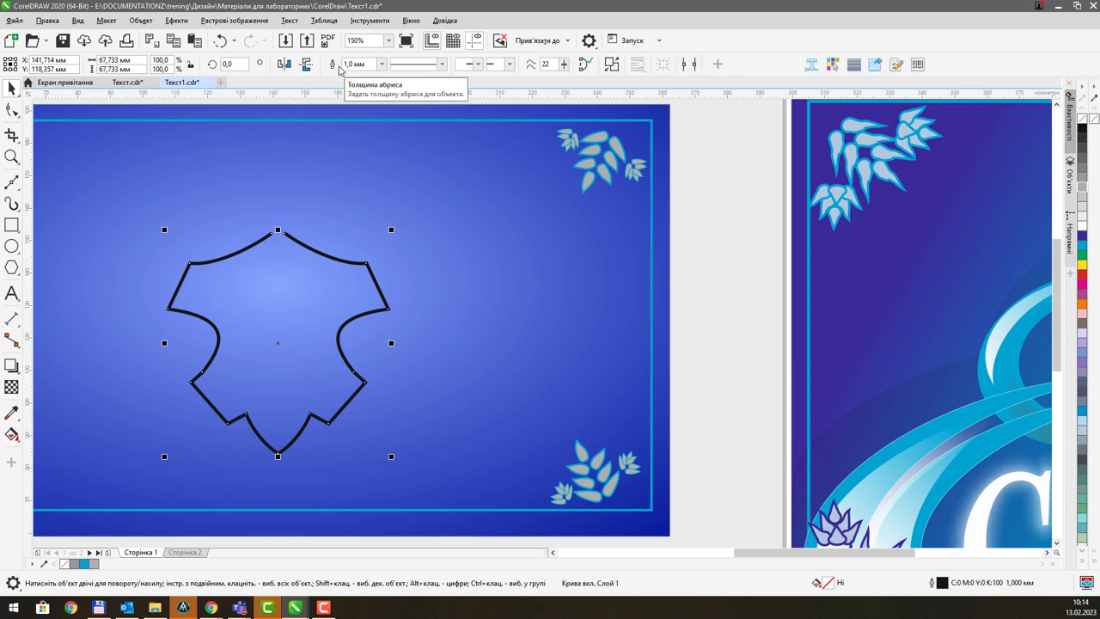
{"action": "left_click", "coordinate": [11, 111]}
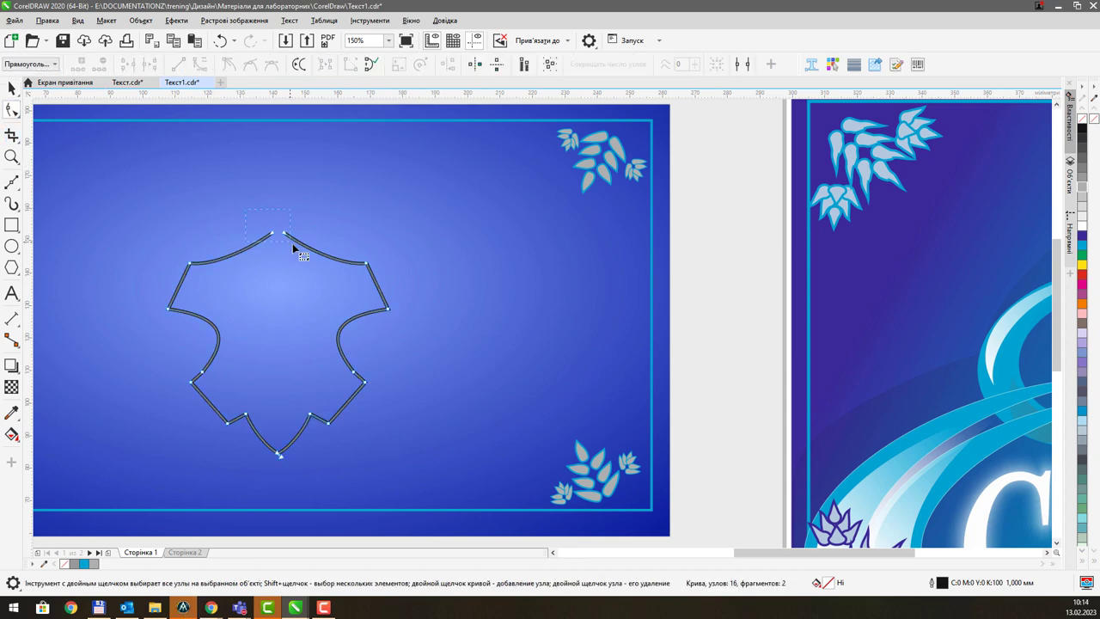
{"action": "left_click_drag", "start_coordinate": [292, 244], "coordinate": [303, 252]}
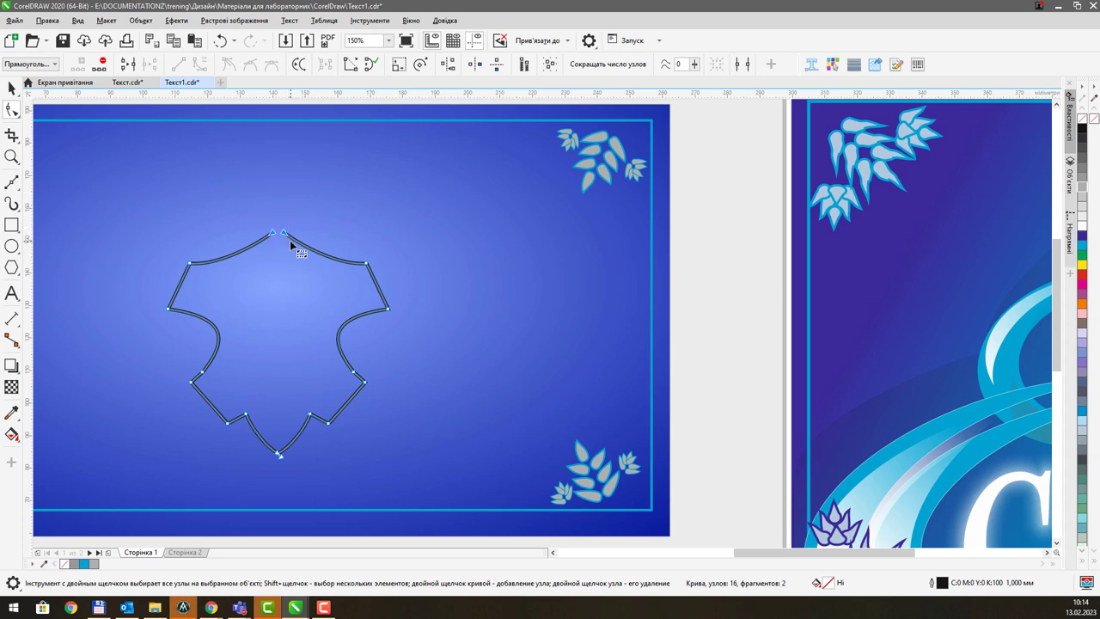
{"action": "left_click", "coordinate": [122, 67]}
{"action": "left_click", "coordinate": [125, 66]}
- Fill the closed shield with the light cyan shade C65 M0 Y4 K0
{"action": "scroll", "coordinate": [537, 291], "scroll_direction": "down", "scroll_amount": 2}
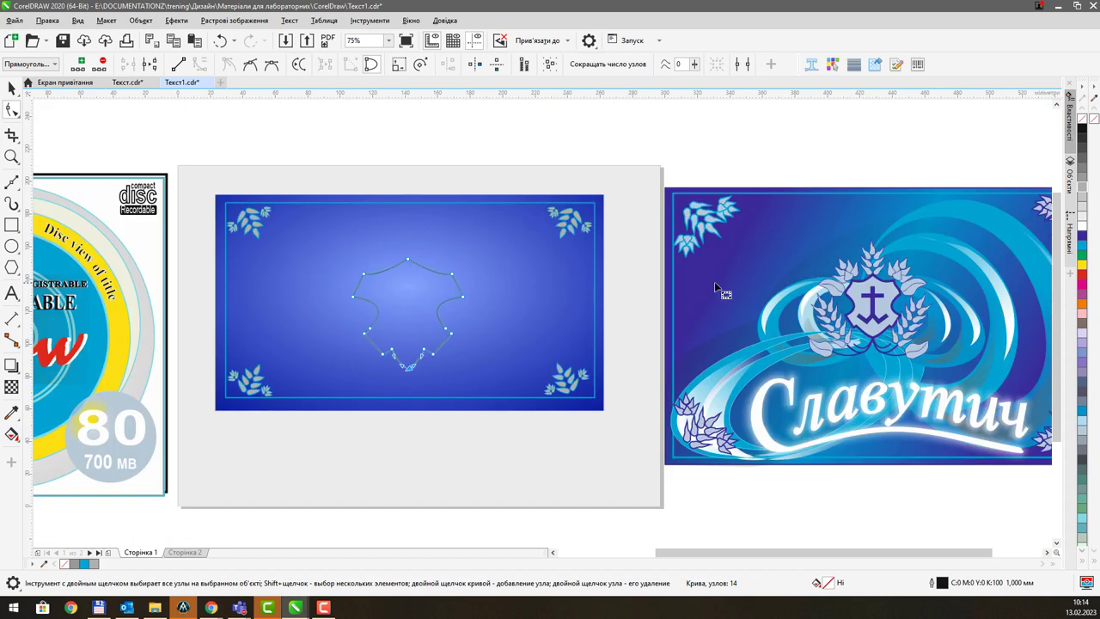
{"action": "left_click", "coordinate": [1085, 251]}
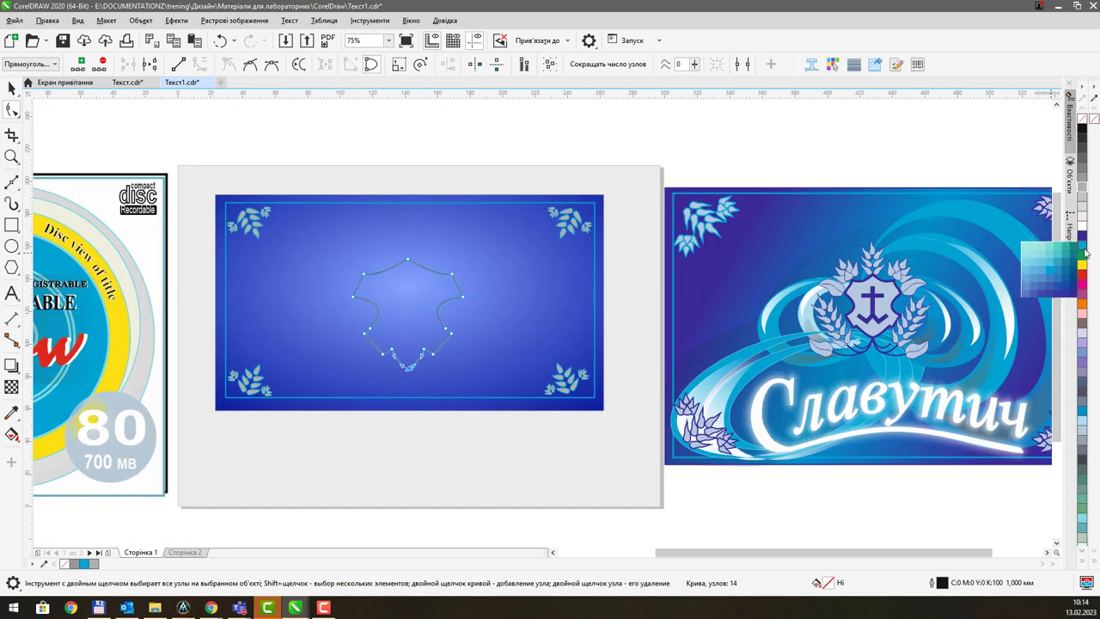
{"action": "left_click", "coordinate": [1041, 264]}
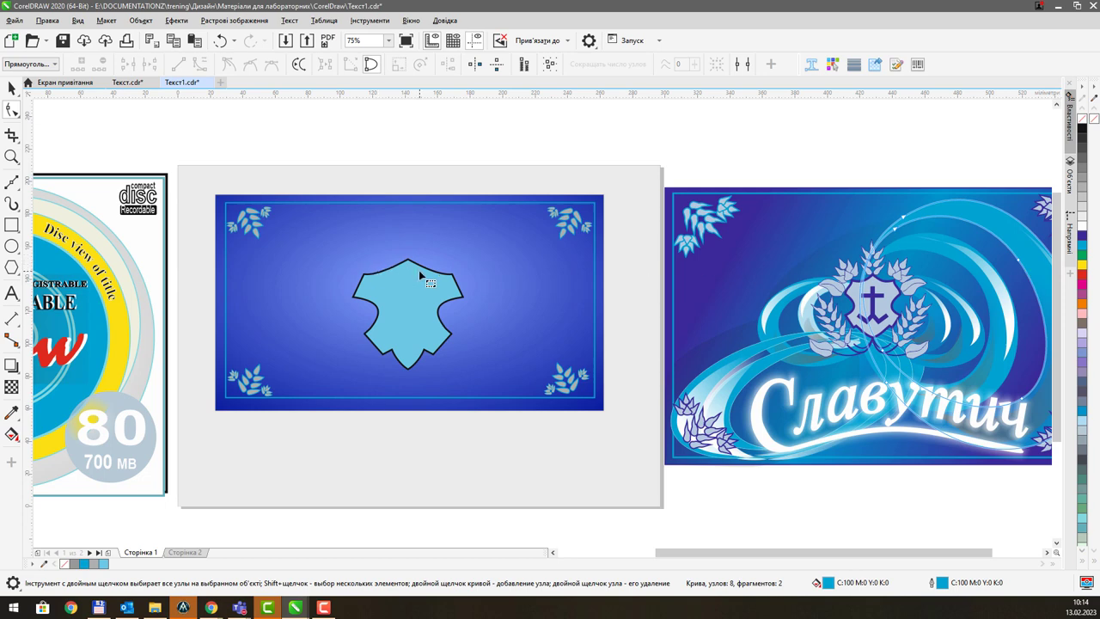
- Scale the shield down proportionally to about 52 mm and reposition it near the middle of the blue label
{"action": "left_click", "coordinate": [12, 86]}
{"action": "left_click_drag", "start_coordinate": [466, 373], "coordinate": [441, 346]}
{"action": "left_click_drag", "start_coordinate": [401, 302], "coordinate": [411, 300]}
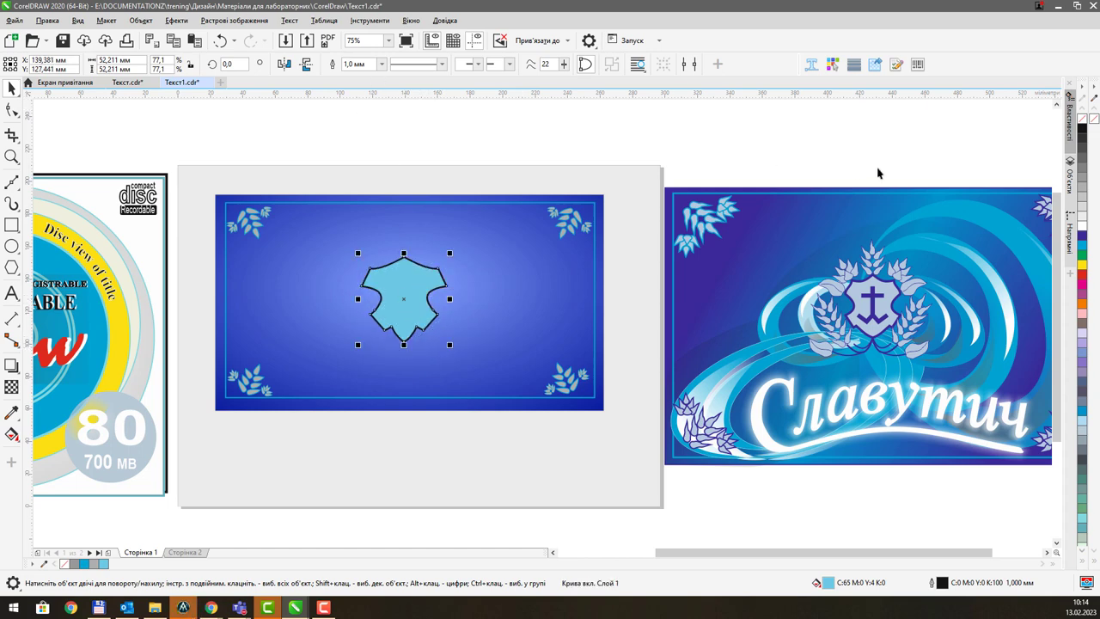
- Give the shield a dark blue outline (C100 M100 Y0 K0) with a thickness of 1.5 mm
{"action": "right_click", "coordinate": [1080, 237]}
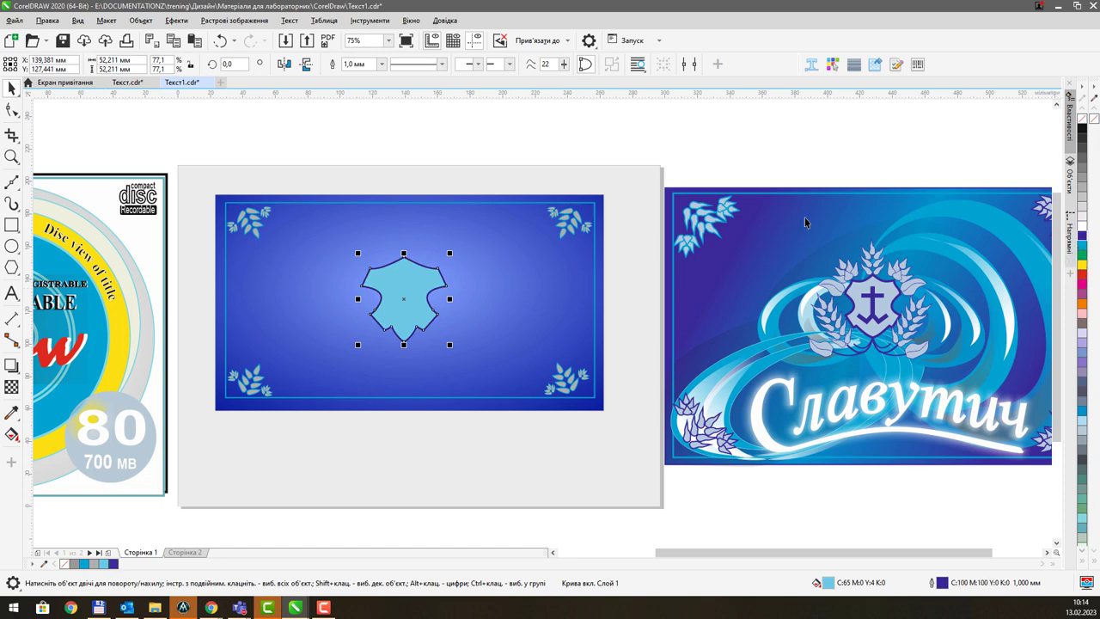
{"action": "left_click", "coordinate": [383, 70]}
{"action": "left_click", "coordinate": [366, 147]}
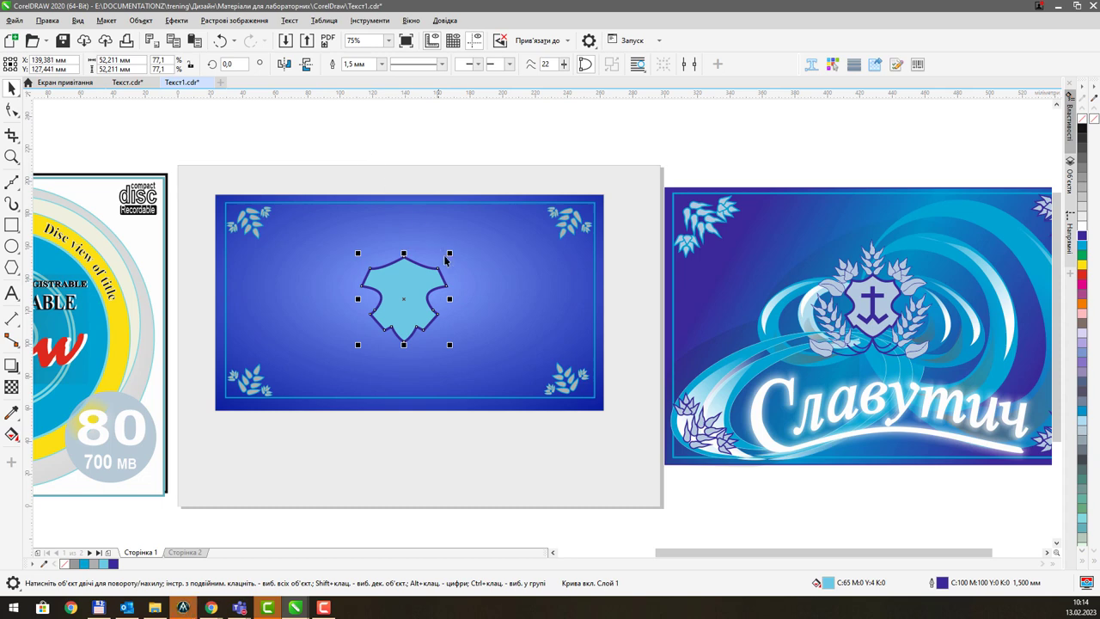
- Draw a straight vertical line down the middle of the shield as the anchor's shank
{"action": "scroll", "coordinate": [395, 278], "scroll_direction": "up", "scroll_amount": 2}
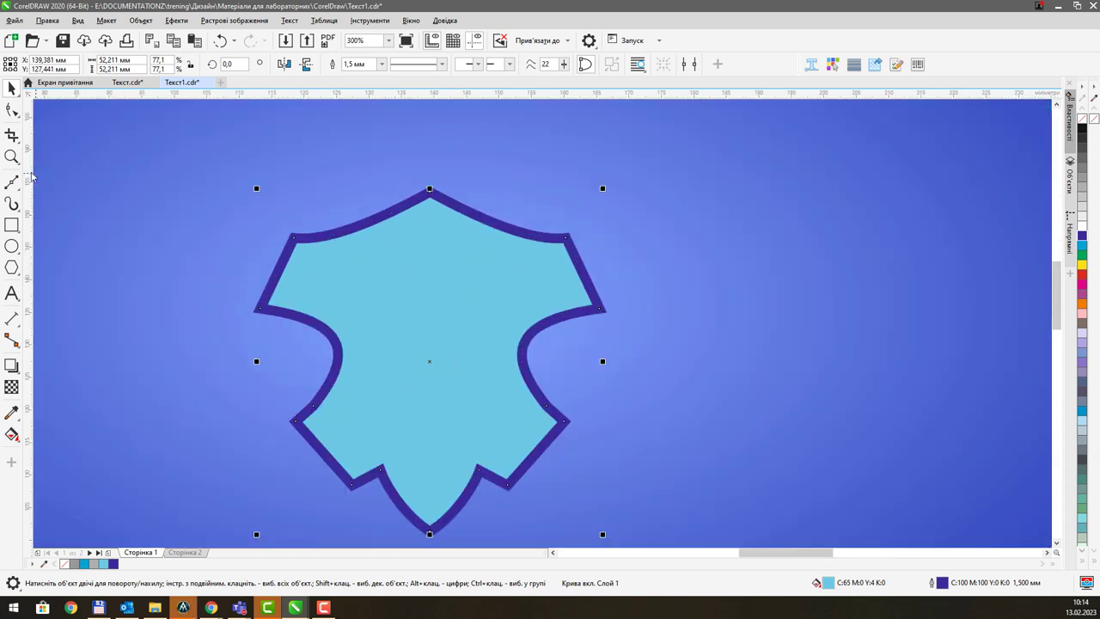
{"action": "left_click", "coordinate": [11, 182]}
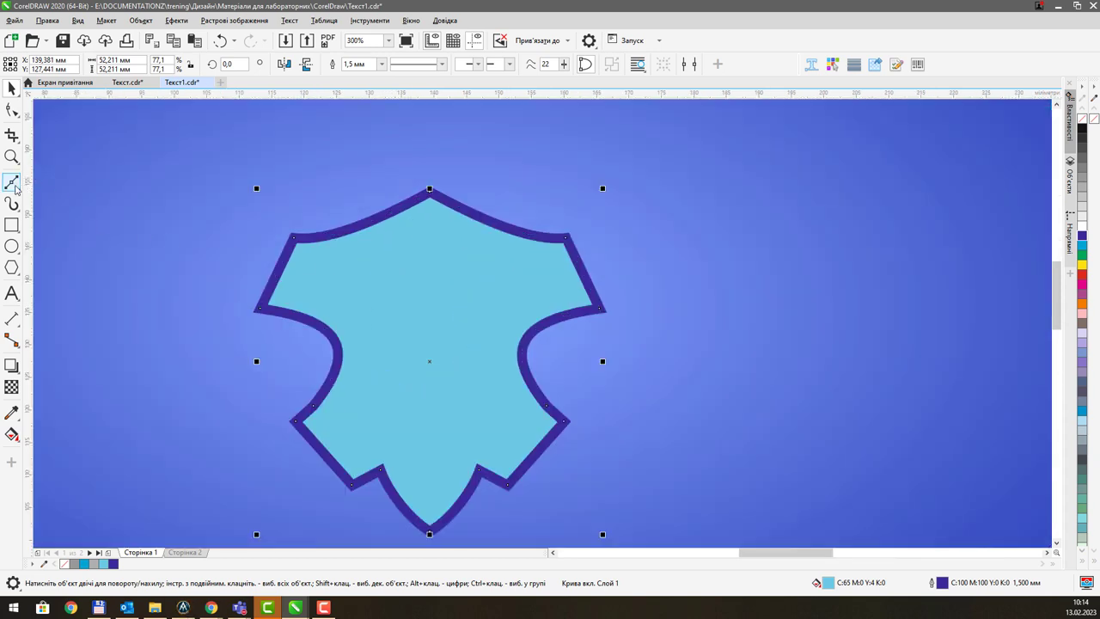
{"action": "left_click", "coordinate": [430, 242]}
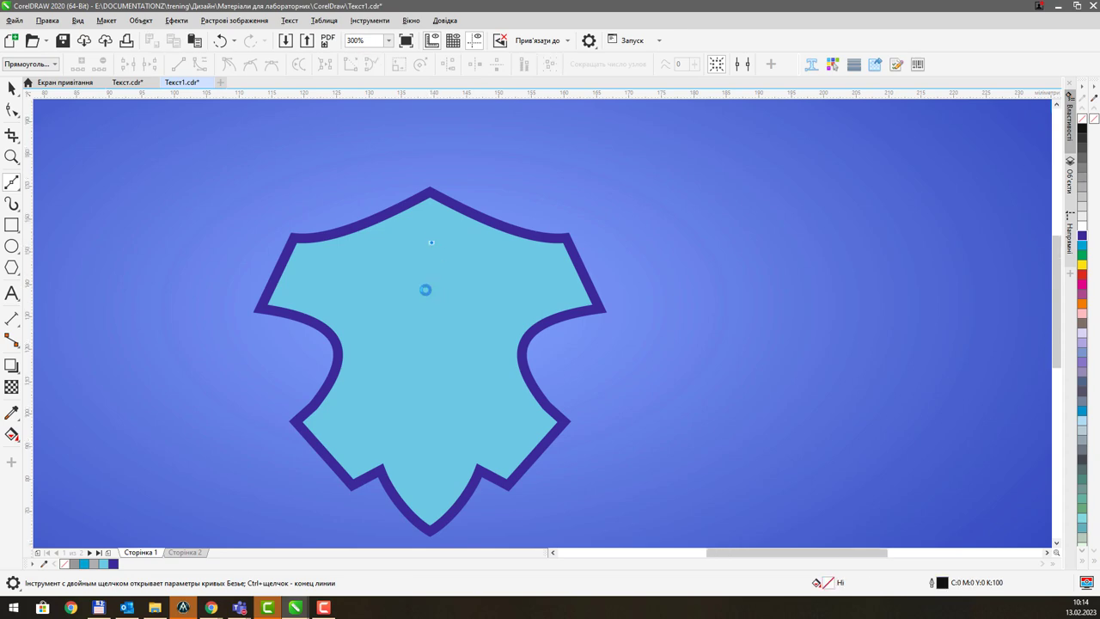
{"action": "scroll", "coordinate": [428, 290], "scroll_direction": "down", "scroll_amount": 1}
{"action": "scroll", "coordinate": [440, 297], "scroll_direction": "down", "scroll_amount": 1}
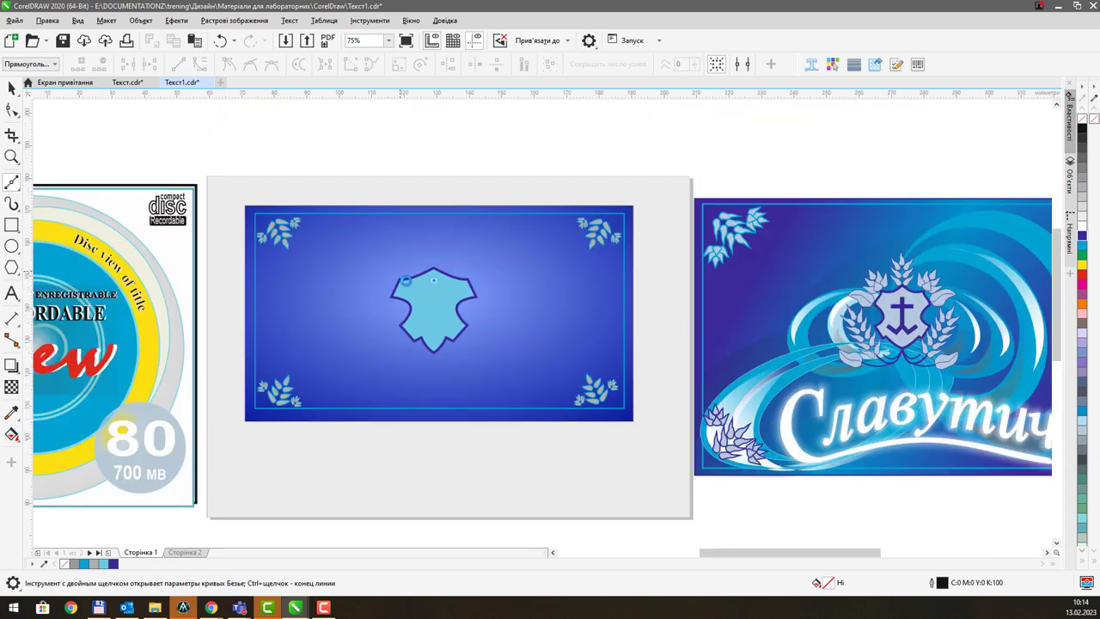
{"action": "scroll", "coordinate": [402, 271], "scroll_direction": "up", "scroll_amount": 1}
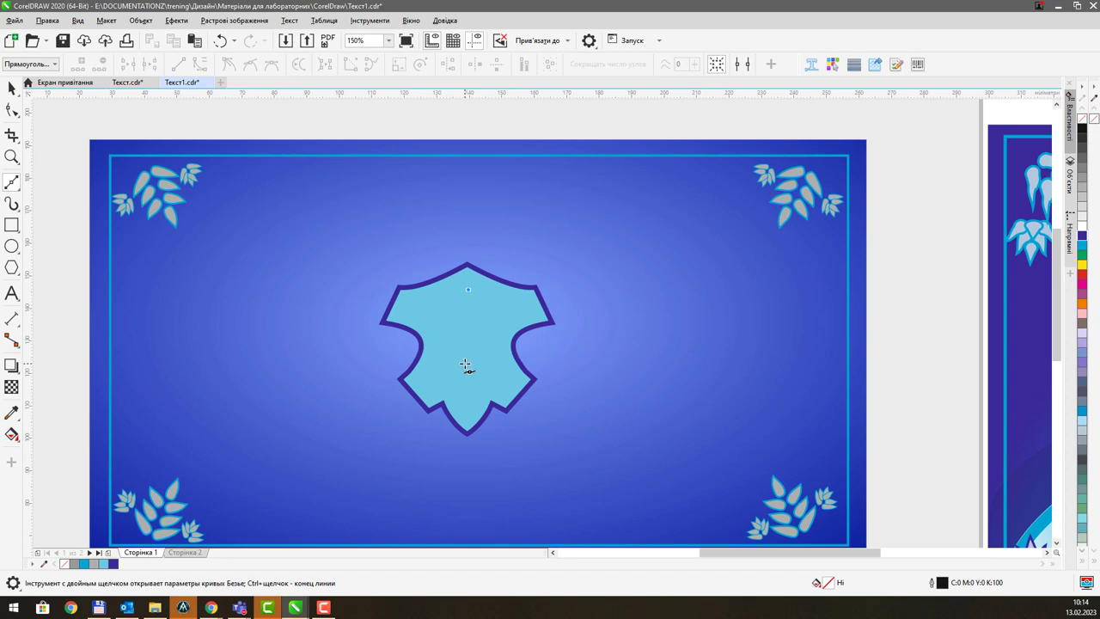
{"action": "left_click", "coordinate": [467, 364]}
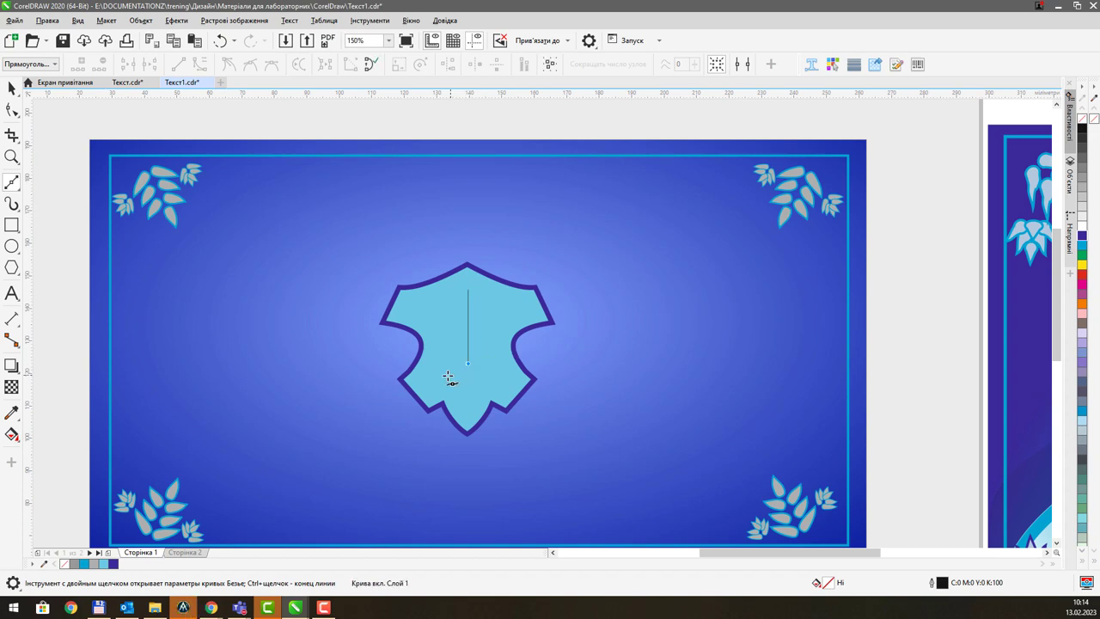
- Draw two short arms sloping down from the shank's lower end and a crossbar about 15 mm long across its upper part
{"action": "left_click", "coordinate": [443, 376]}
{"action": "left_click", "coordinate": [468, 363]}
{"action": "left_click", "coordinate": [489, 376]}
{"action": "left_click", "coordinate": [497, 312]}
- Select the anchor's three curves together and give them a 1.0 mm dark blue outline (C100 M100 Y0 K0)
{"action": "left_click", "coordinate": [11, 88]}
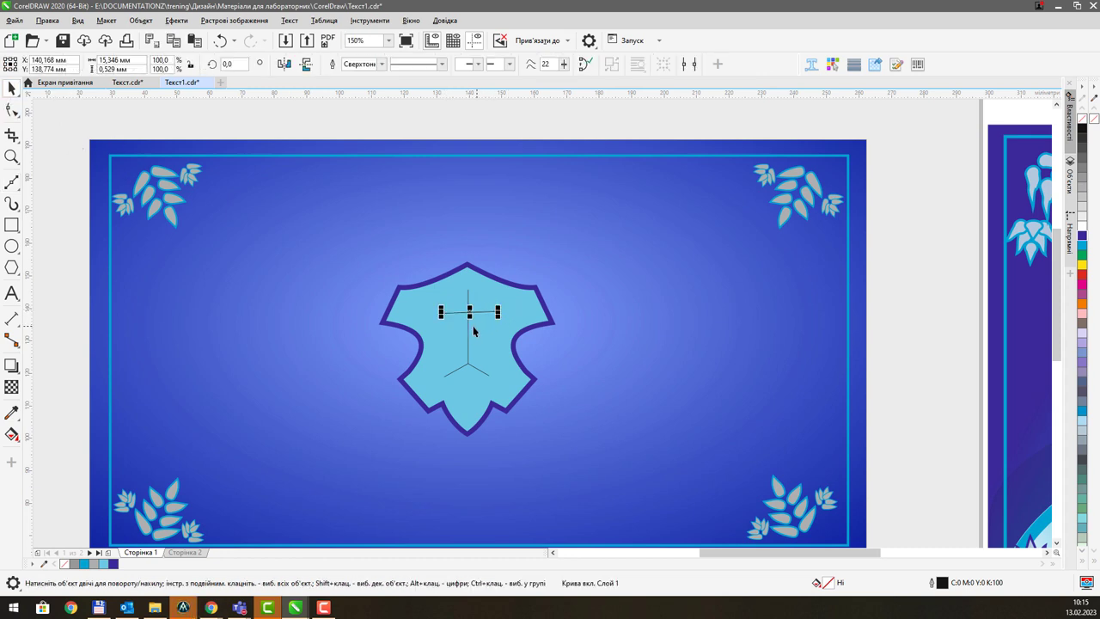
{"action": "left_click", "coordinate": [470, 331], "text": "shift"}
{"action": "left_click", "coordinate": [579, 321]}
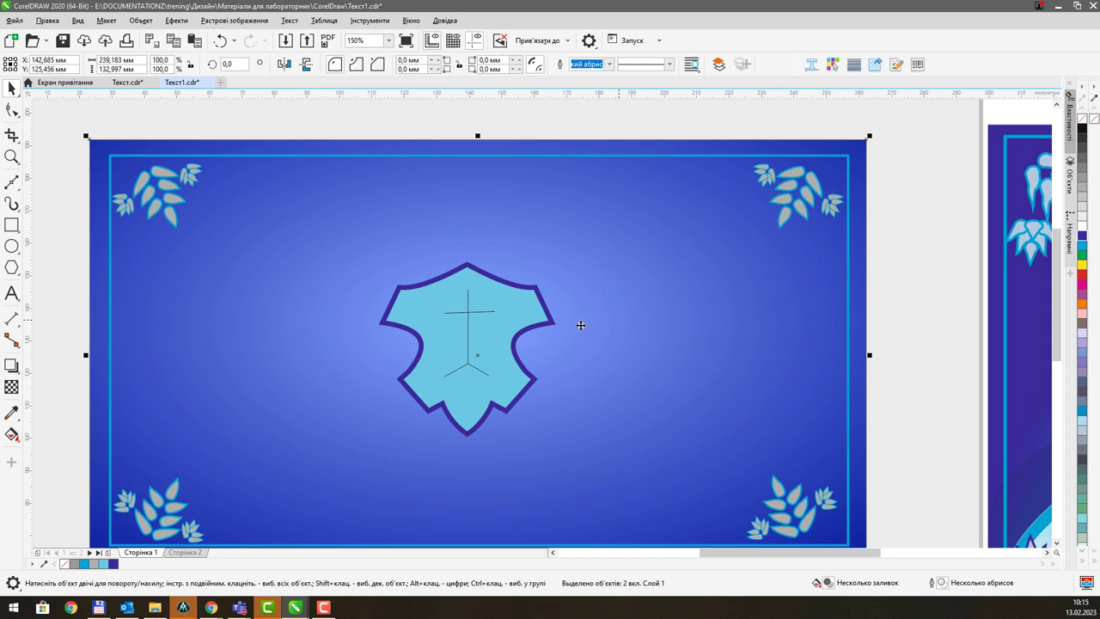
{"action": "left_click", "coordinate": [479, 310]}
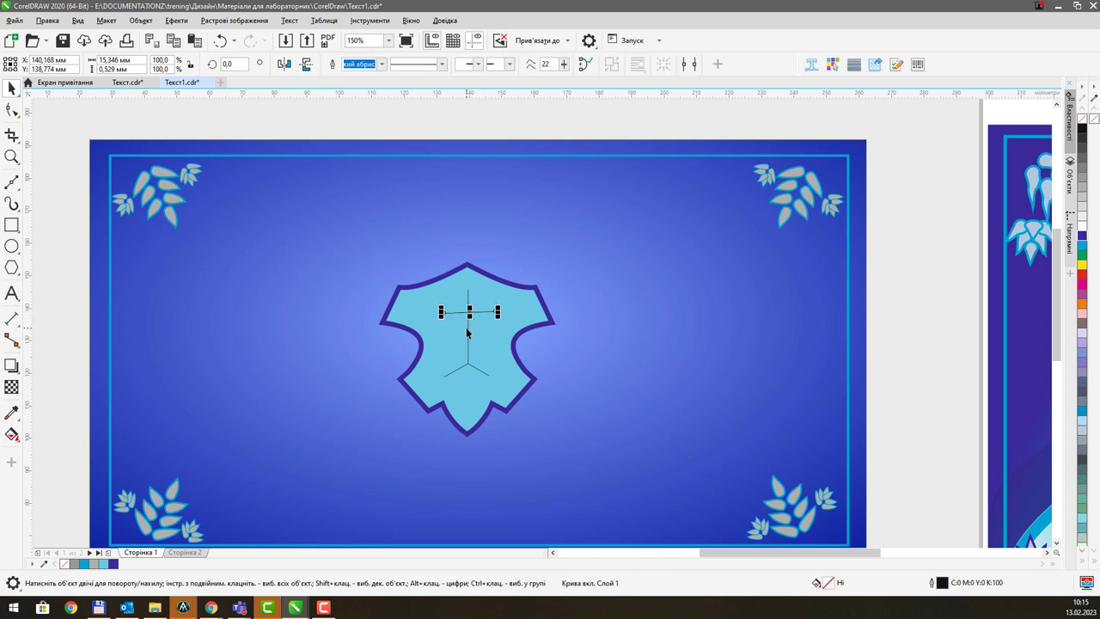
{"action": "left_click", "coordinate": [468, 331], "text": "shift"}
{"action": "left_click", "coordinate": [478, 370], "text": "shift"}
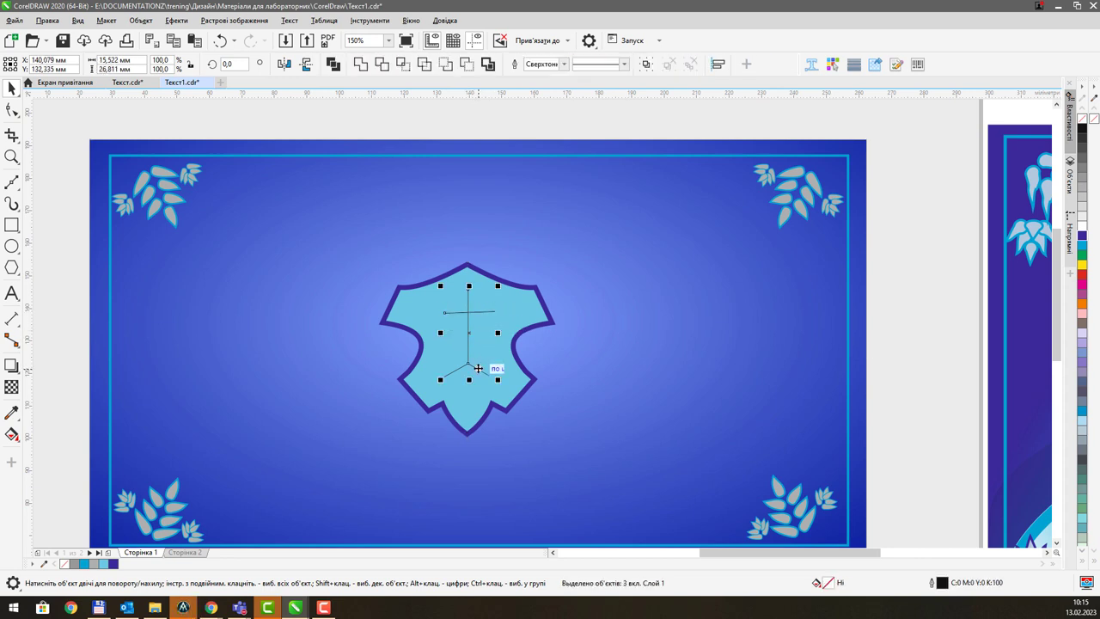
{"action": "left_click", "coordinate": [563, 63]}
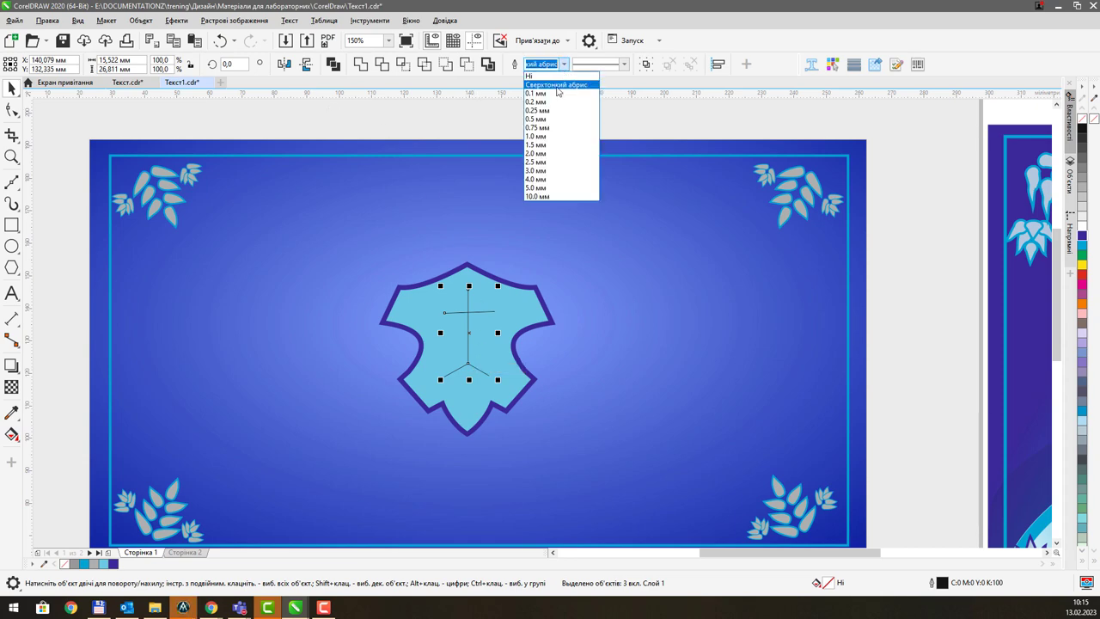
{"action": "left_click", "coordinate": [547, 135]}
{"action": "scroll", "coordinate": [667, 241], "scroll_direction": "down", "scroll_amount": 2}
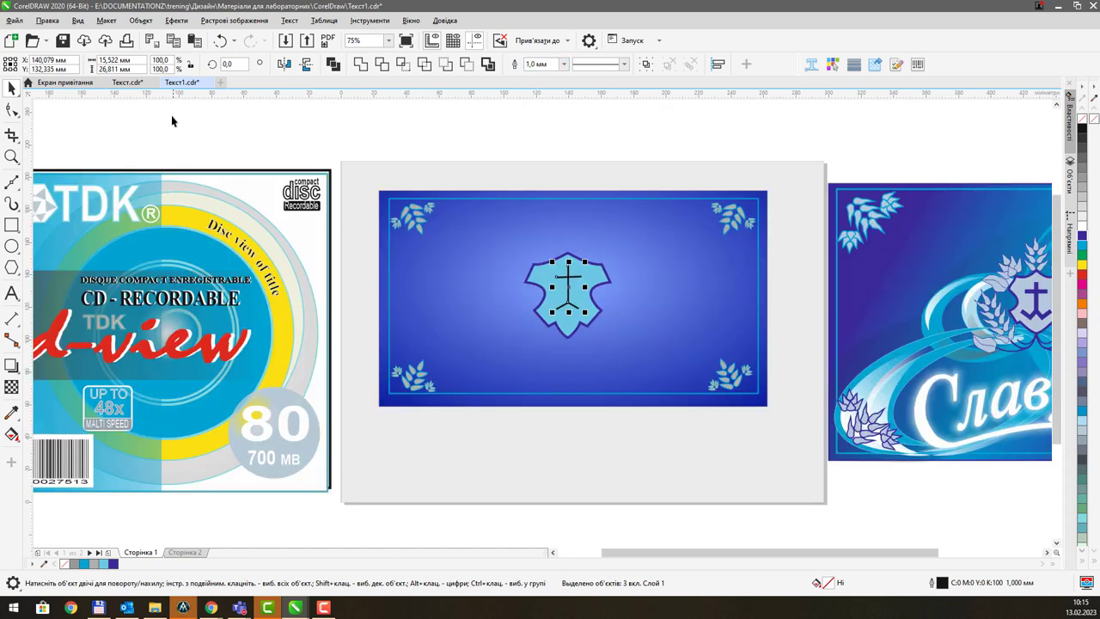
{"action": "right_click", "coordinate": [1085, 238]}
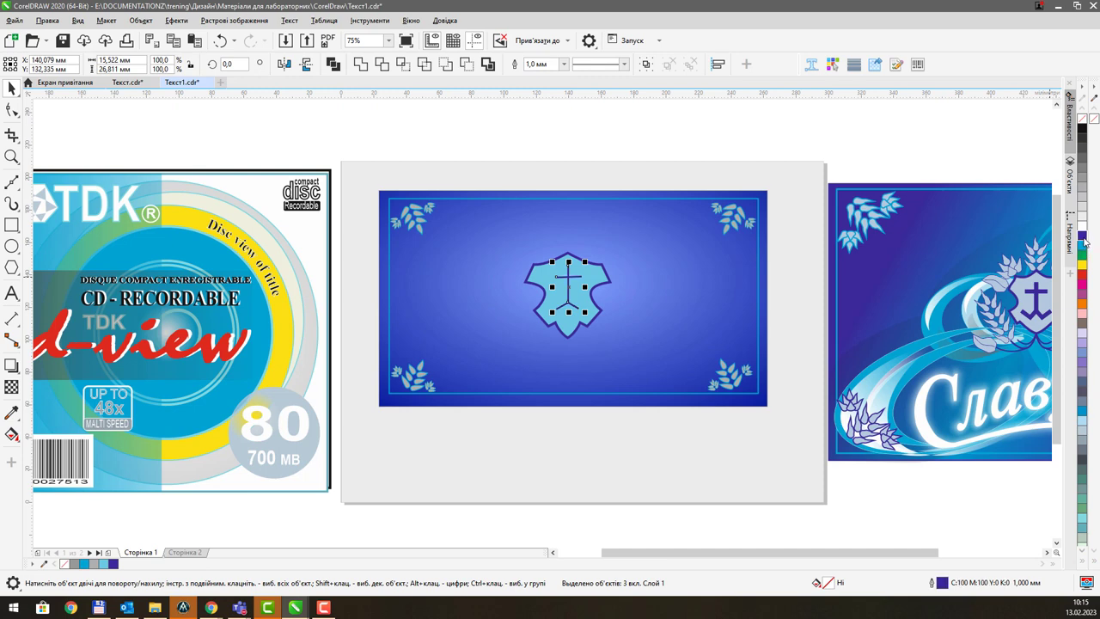
- Thicken the outline of the anchor lines to 3.0 mm
{"action": "left_click", "coordinate": [564, 64]}
{"action": "left_click", "coordinate": [557, 156]}
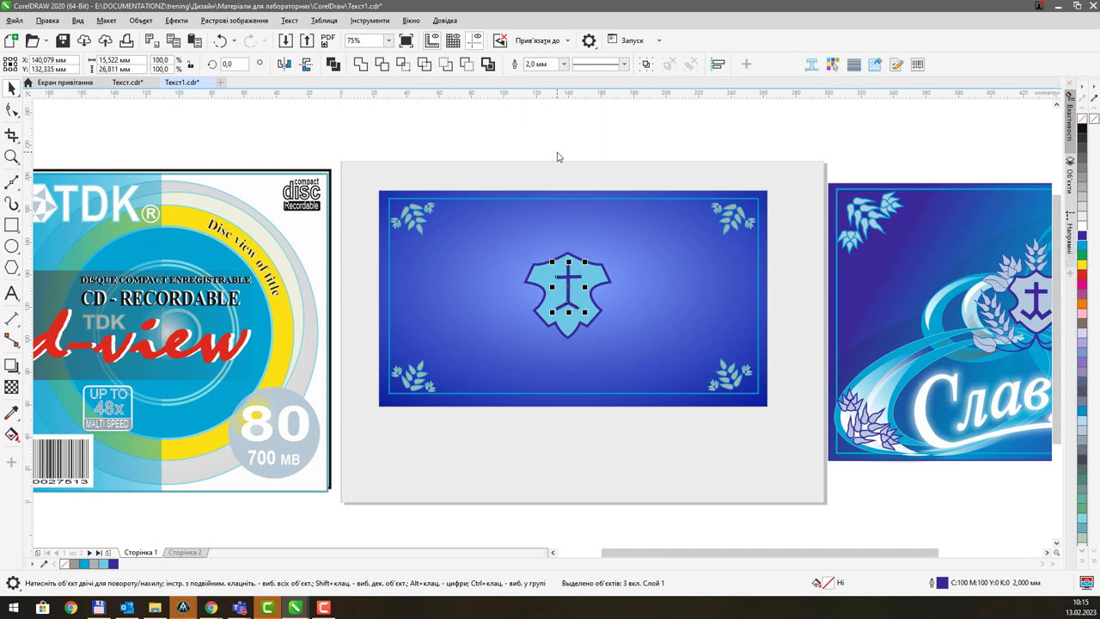
{"action": "left_click", "coordinate": [564, 63]}
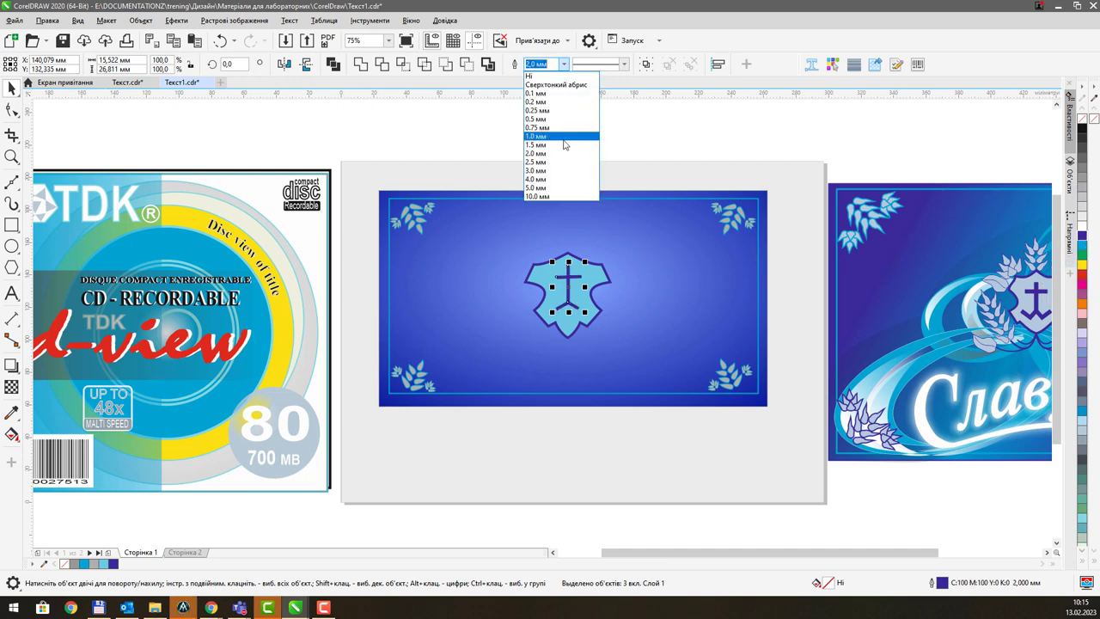
{"action": "left_click", "coordinate": [547, 174]}
- Add a node midway along each lower arm of the anchor and pull the arm ends outward and up into flukes
{"action": "left_click_drag", "start_coordinate": [737, 262], "coordinate": [599, 287]}
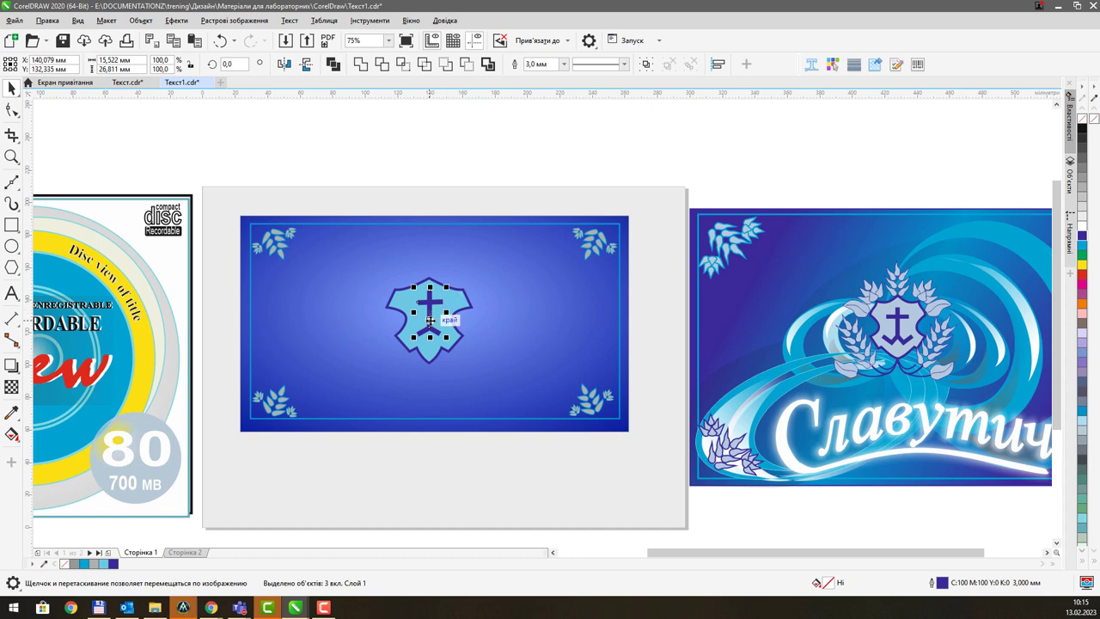
{"action": "scroll", "coordinate": [430, 320], "scroll_direction": "up", "scroll_amount": 2}
{"action": "scroll", "coordinate": [430, 320], "scroll_direction": "up", "scroll_amount": 2}
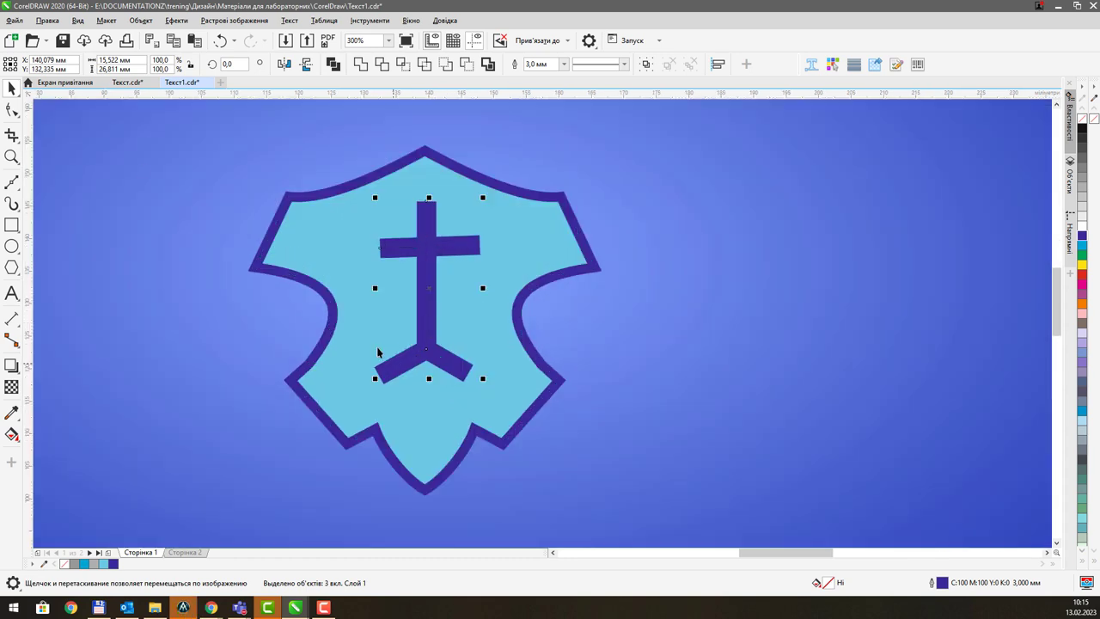
{"action": "left_click", "coordinate": [12, 109]}
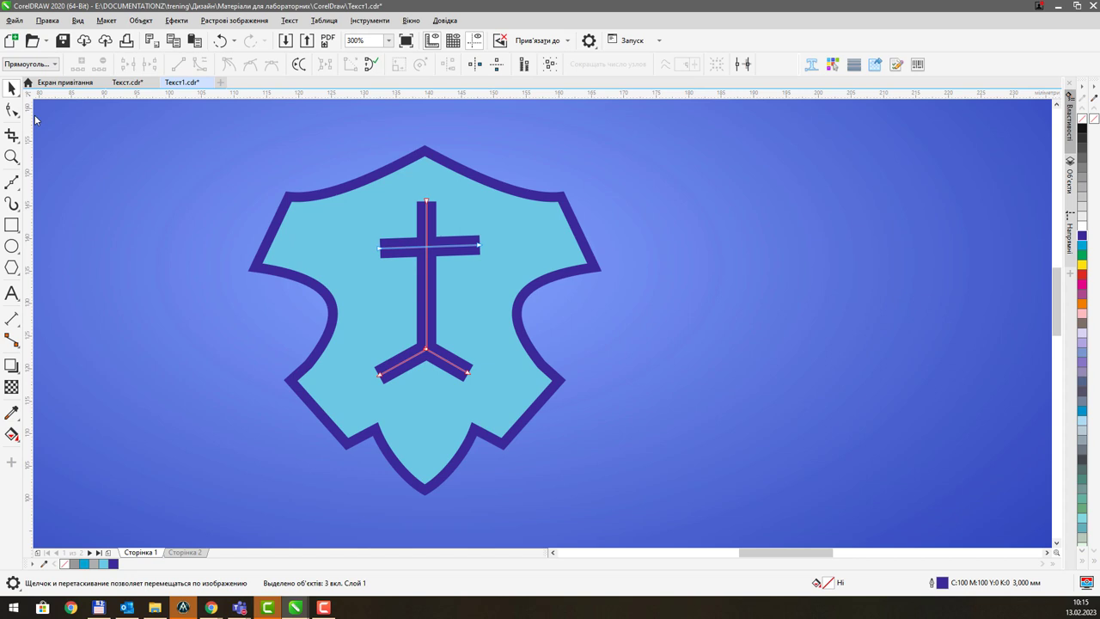
{"action": "left_click", "coordinate": [401, 367]}
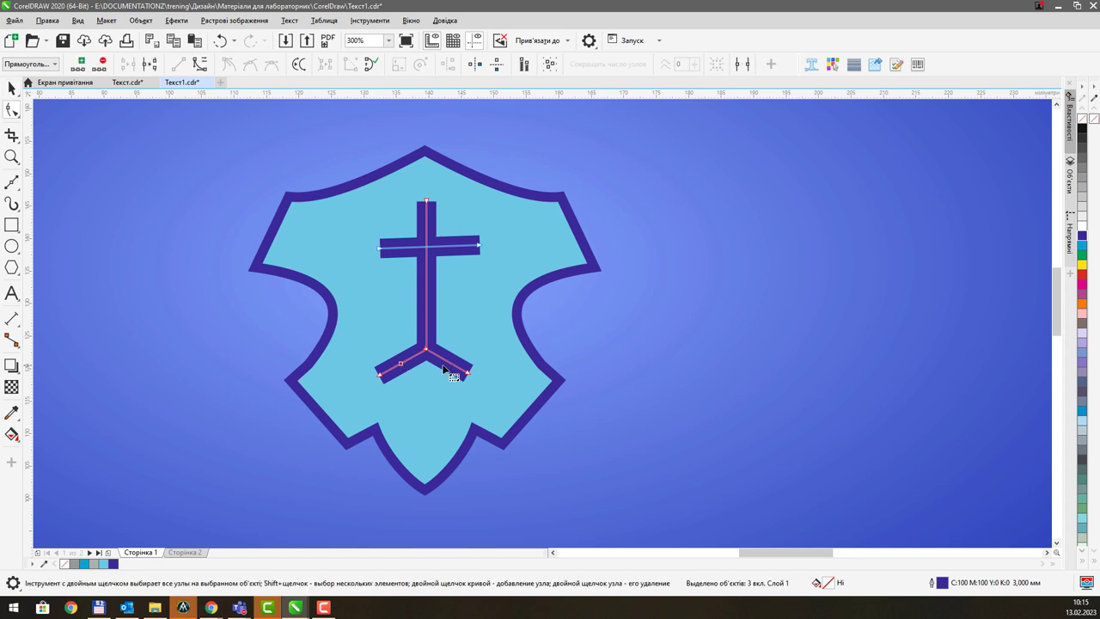
{"action": "left_click_drag", "start_coordinate": [467, 373], "coordinate": [497, 353]}
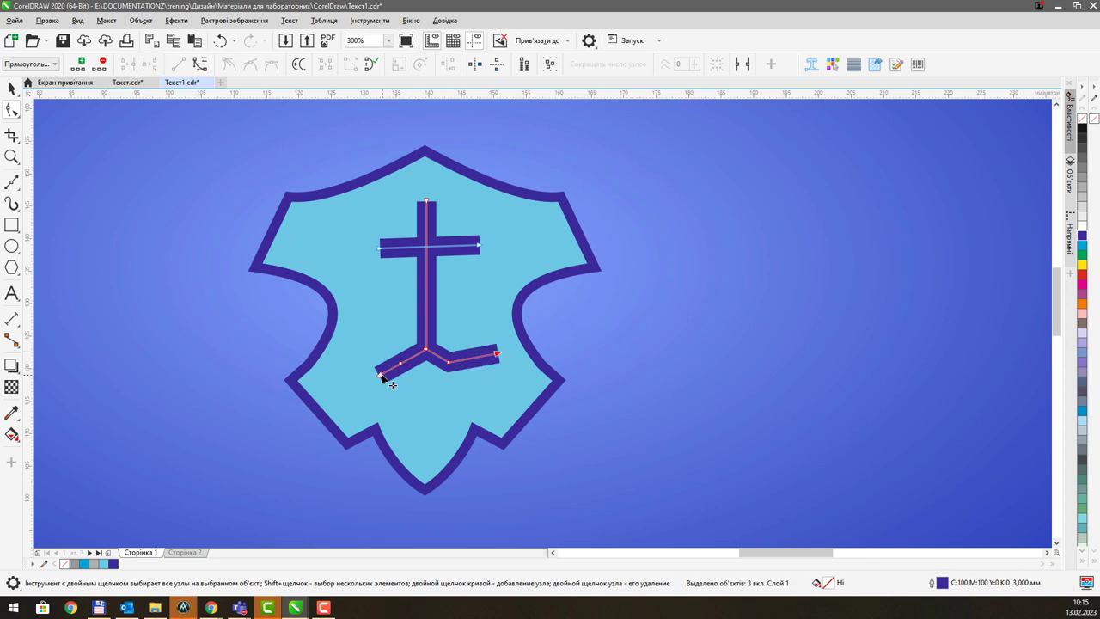
{"action": "left_click_drag", "start_coordinate": [380, 376], "coordinate": [357, 349]}
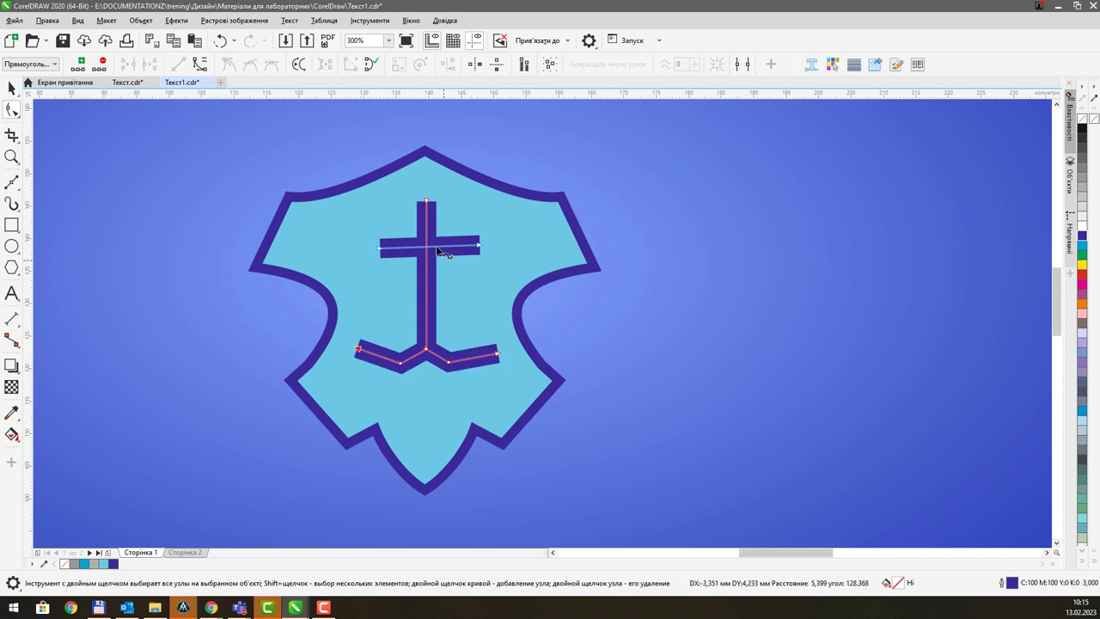
- Select the shield together with the anchor lines and group them into one object
{"action": "scroll", "coordinate": [434, 247], "scroll_direction": "down", "scroll_amount": 2}
{"action": "scroll", "coordinate": [397, 306], "scroll_direction": "down", "scroll_amount": 4}
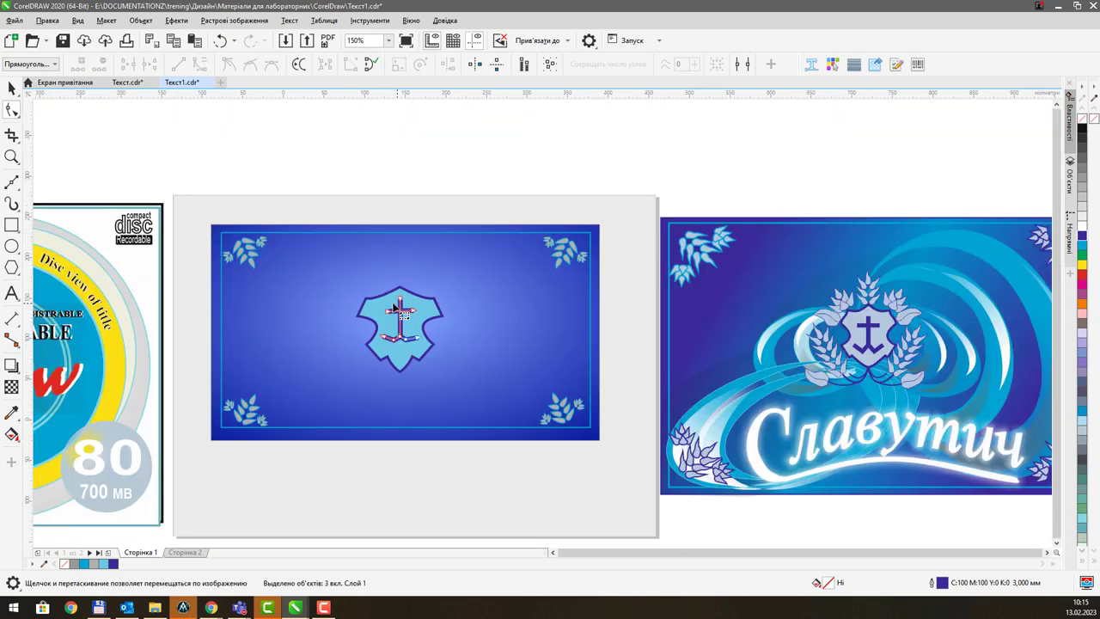
{"action": "scroll", "coordinate": [397, 306], "scroll_direction": "up", "scroll_amount": 2}
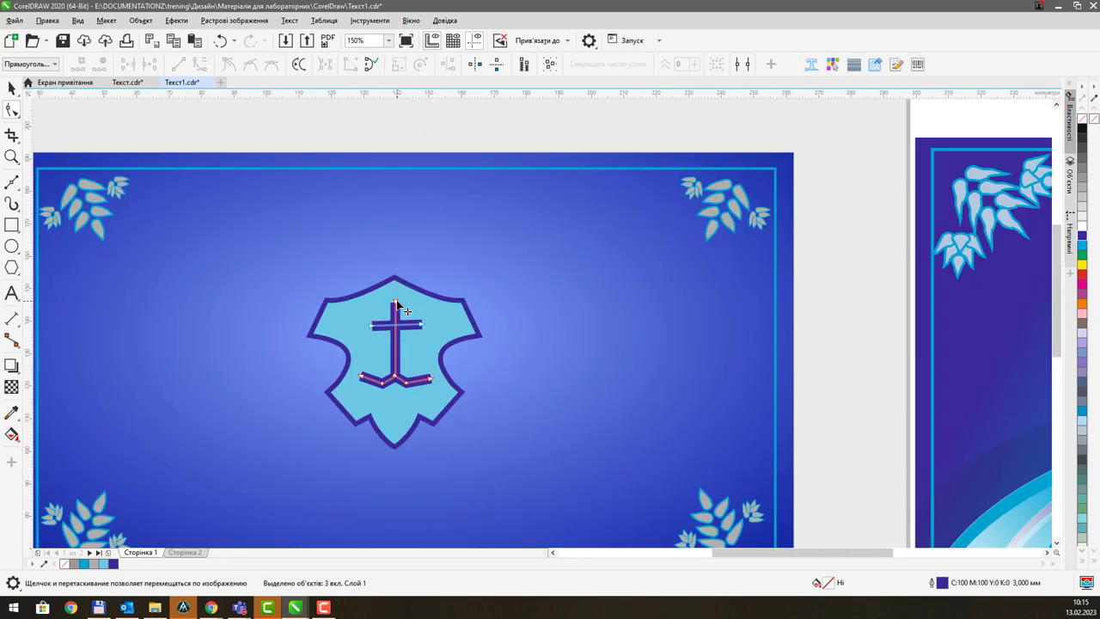
{"action": "scroll", "coordinate": [398, 307], "scroll_direction": "down", "scroll_amount": 1}
{"action": "scroll", "coordinate": [397, 307], "scroll_direction": "up", "scroll_amount": 1}
{"action": "left_click", "coordinate": [11, 90]}
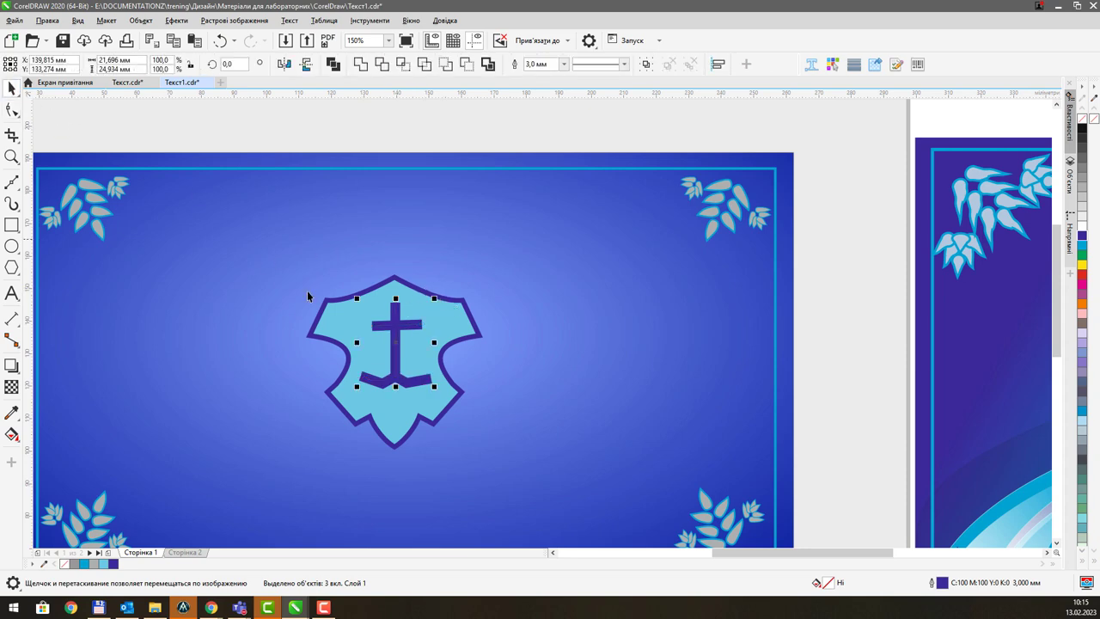
{"action": "left_click_drag", "start_coordinate": [262, 117], "coordinate": [527, 473]}
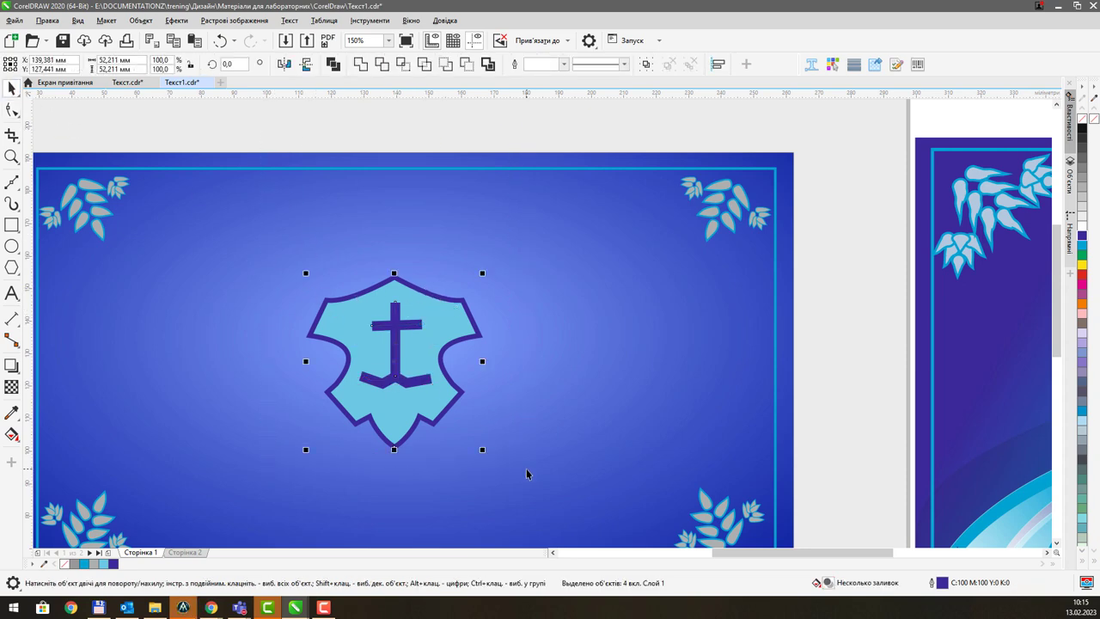
{"action": "key", "text": "ctrl+g"}
{"action": "left_click", "coordinate": [413, 120]}
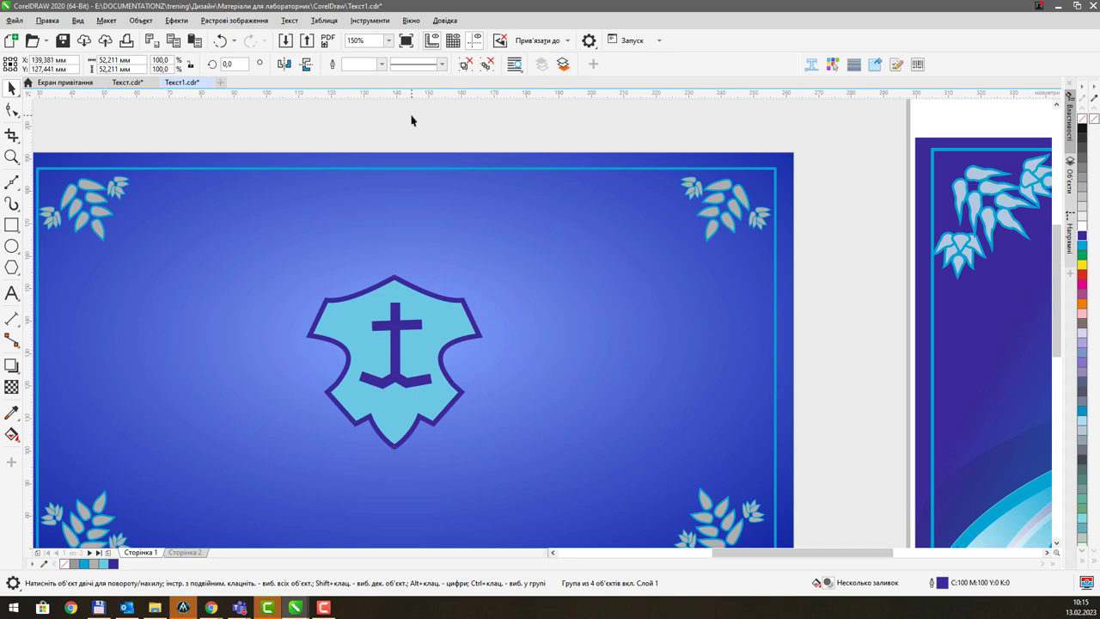
{"action": "left_click", "coordinate": [412, 350]}
{"action": "left_click_drag", "start_coordinate": [393, 336], "coordinate": [481, 300]}
{"action": "key", "text": "ctrl+z"}
- Draw an ellipse about 121 × 112 mm overlapping the lower edge of the page, below the label's lower-right corner
{"action": "scroll", "coordinate": [514, 287], "scroll_direction": "down", "scroll_amount": 1}
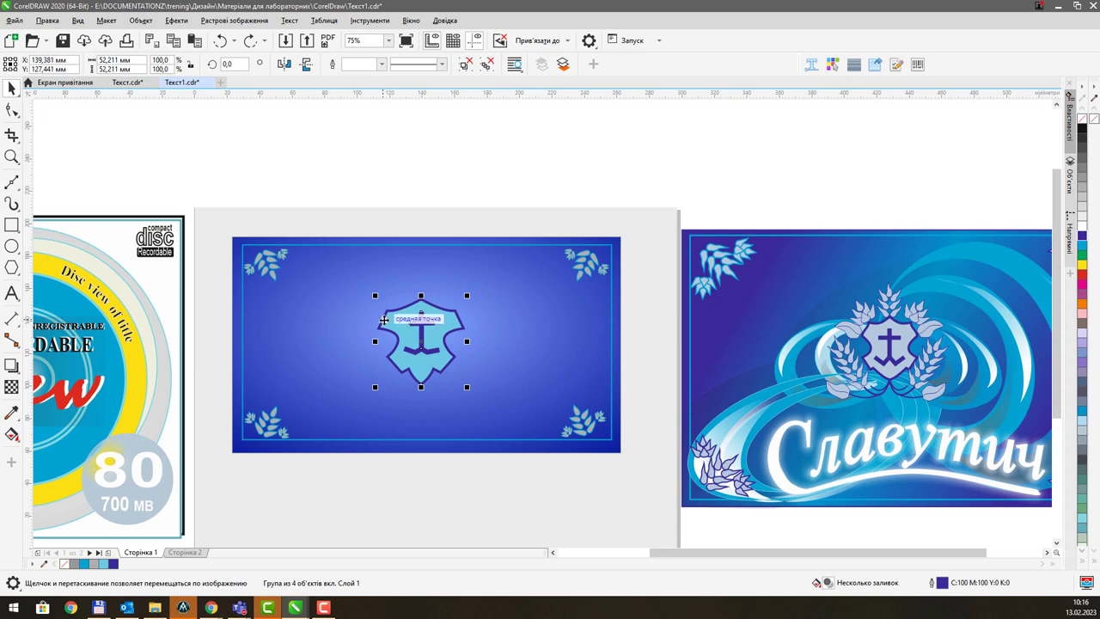
{"action": "left_click_drag", "start_coordinate": [497, 254], "coordinate": [339, 214]}
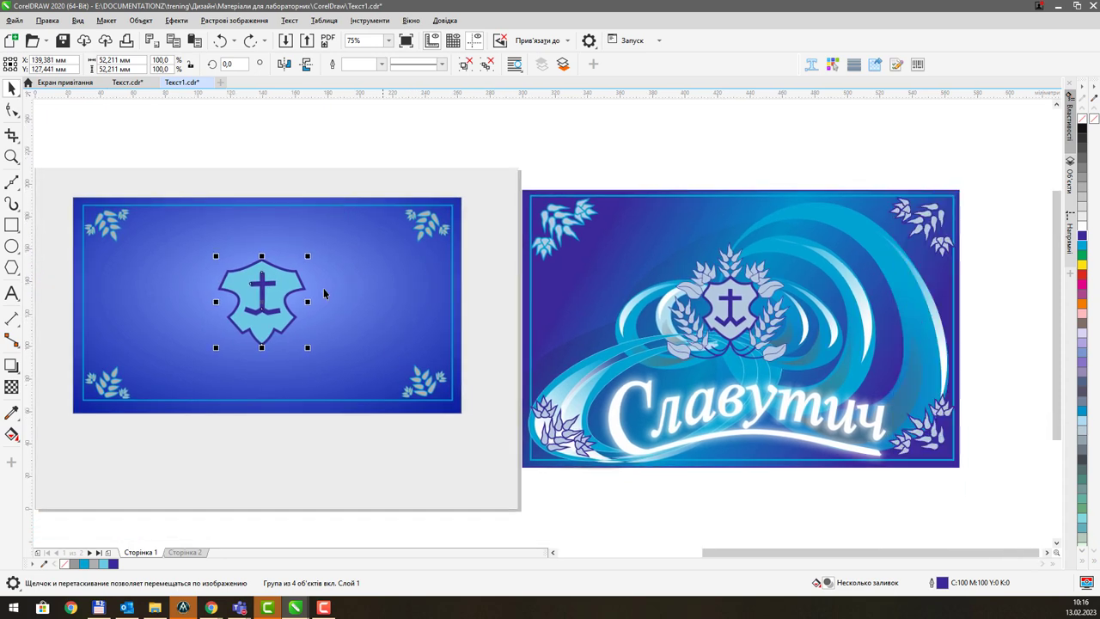
{"action": "left_click", "coordinate": [11, 246]}
{"action": "left_click_drag", "start_coordinate": [324, 422], "coordinate": [521, 462]}
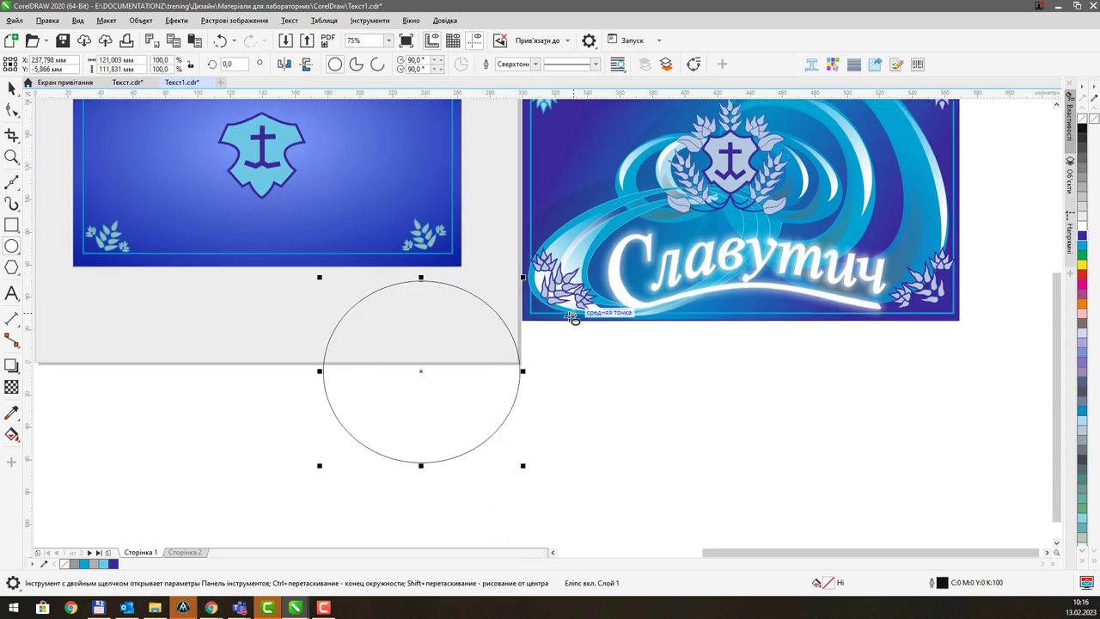
{"action": "left_click_drag", "start_coordinate": [575, 312], "coordinate": [530, 361]}
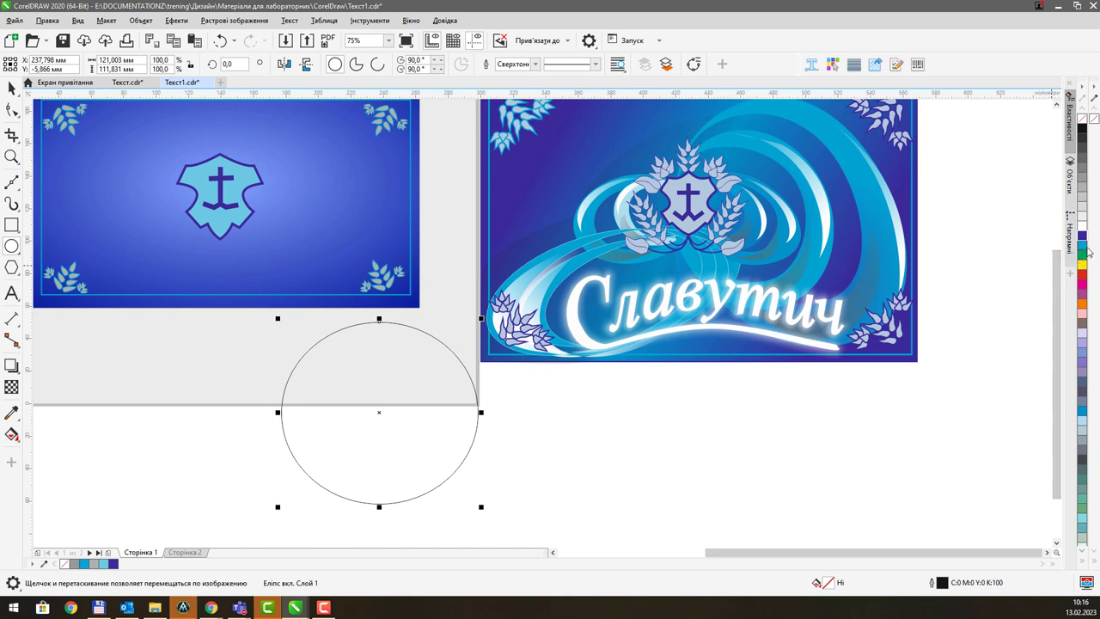
- Fill the ellipse with light blue (C71 M0 Y0 K0), chosen from the shades of the blue swatch
{"action": "left_click", "coordinate": [1087, 251]}
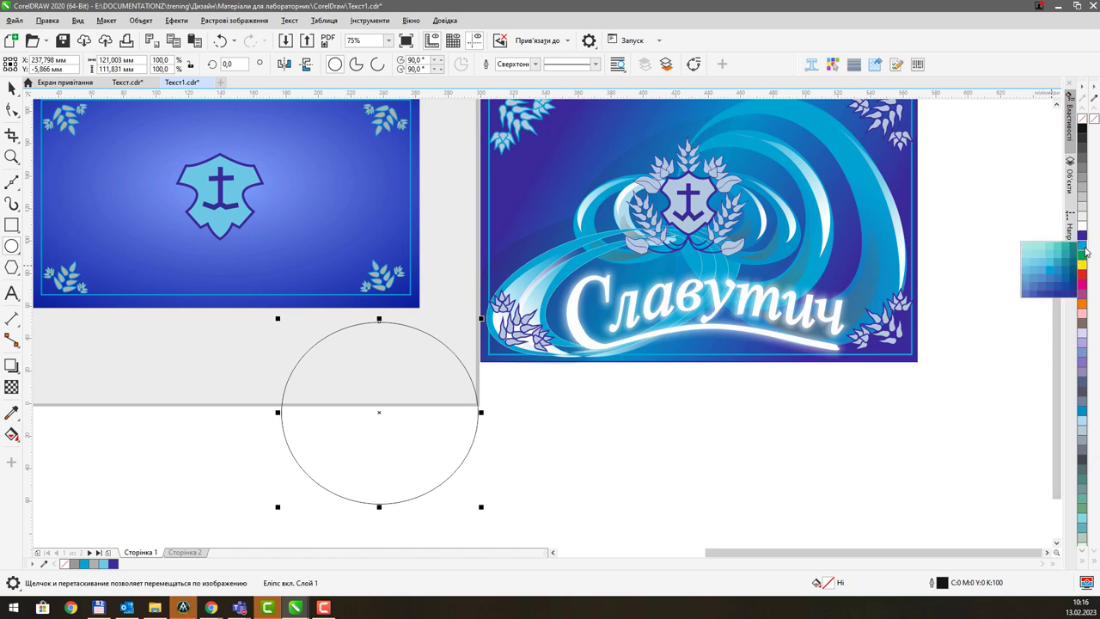
{"action": "left_click", "coordinate": [1038, 252]}
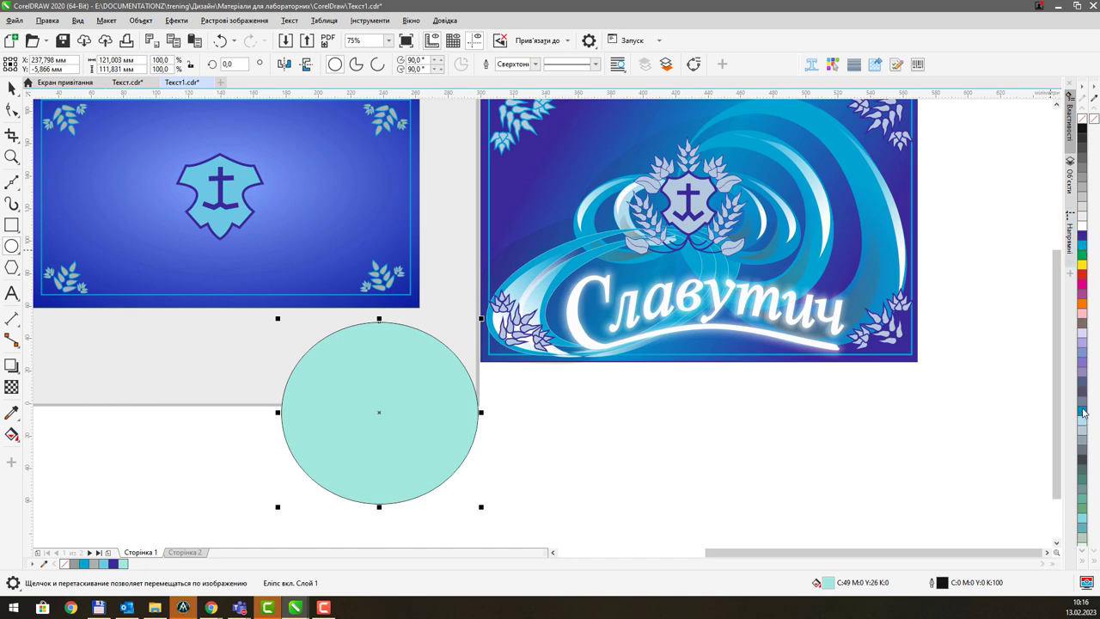
{"action": "left_click", "coordinate": [1082, 410]}
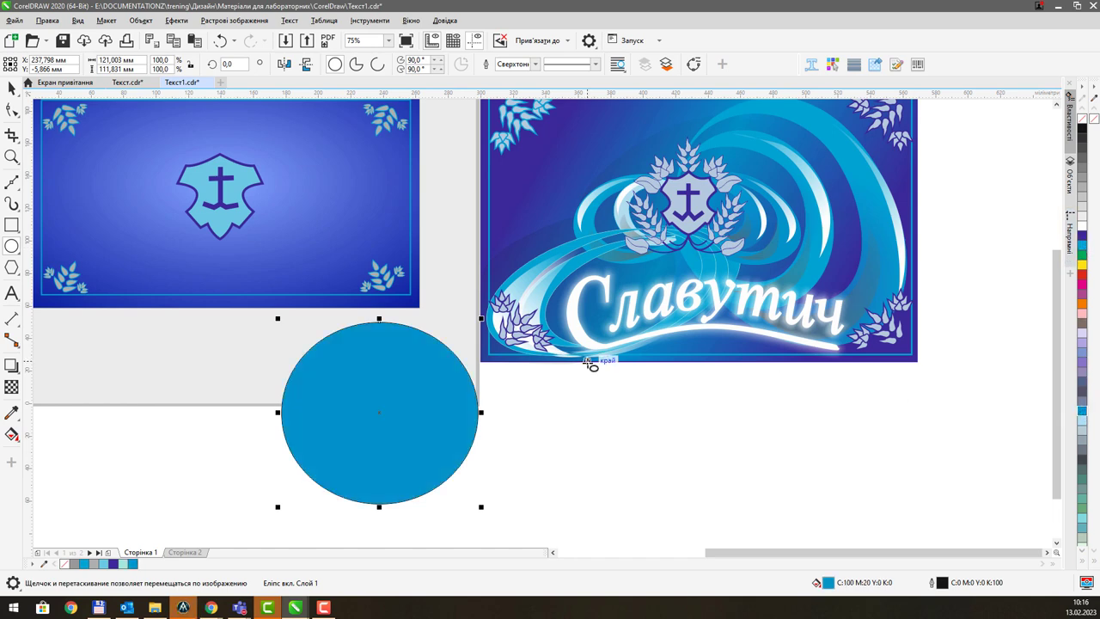
{"action": "left_click", "coordinate": [1082, 411]}
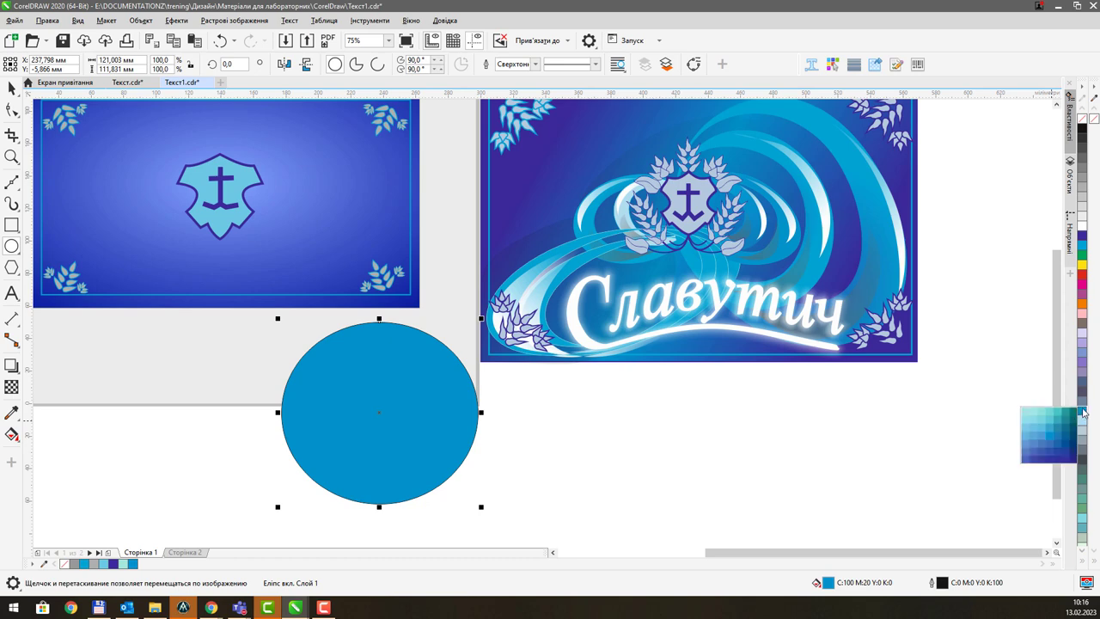
{"action": "left_click", "coordinate": [1047, 433]}
{"action": "left_click", "coordinate": [564, 405]}
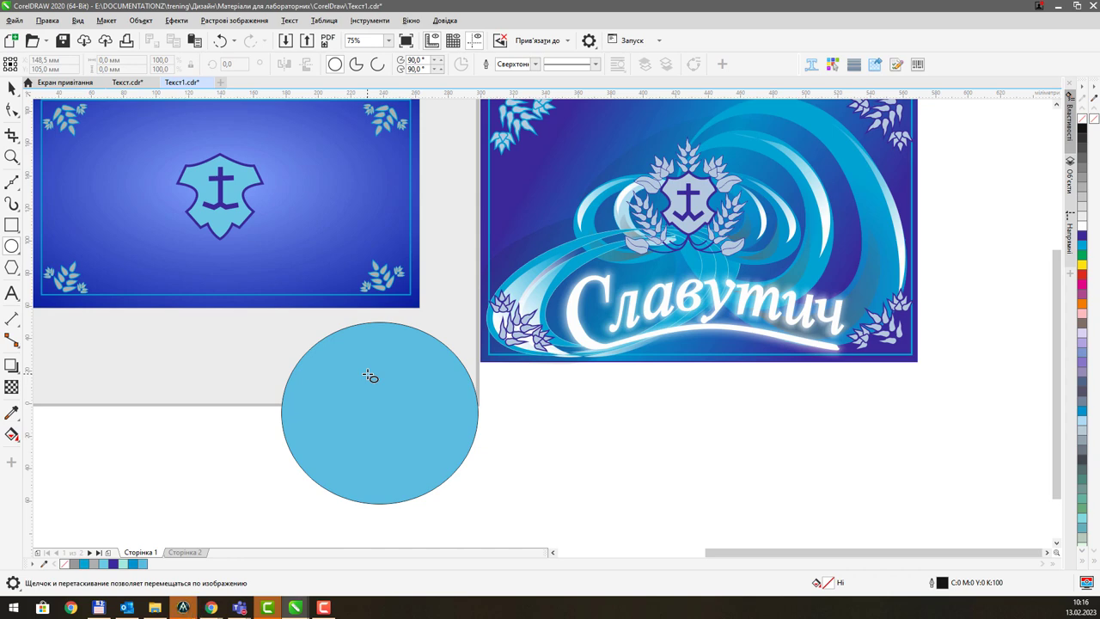
- Stretch the ellipse downward to a height of about 130 mm
{"action": "left_click", "coordinate": [11, 88]}
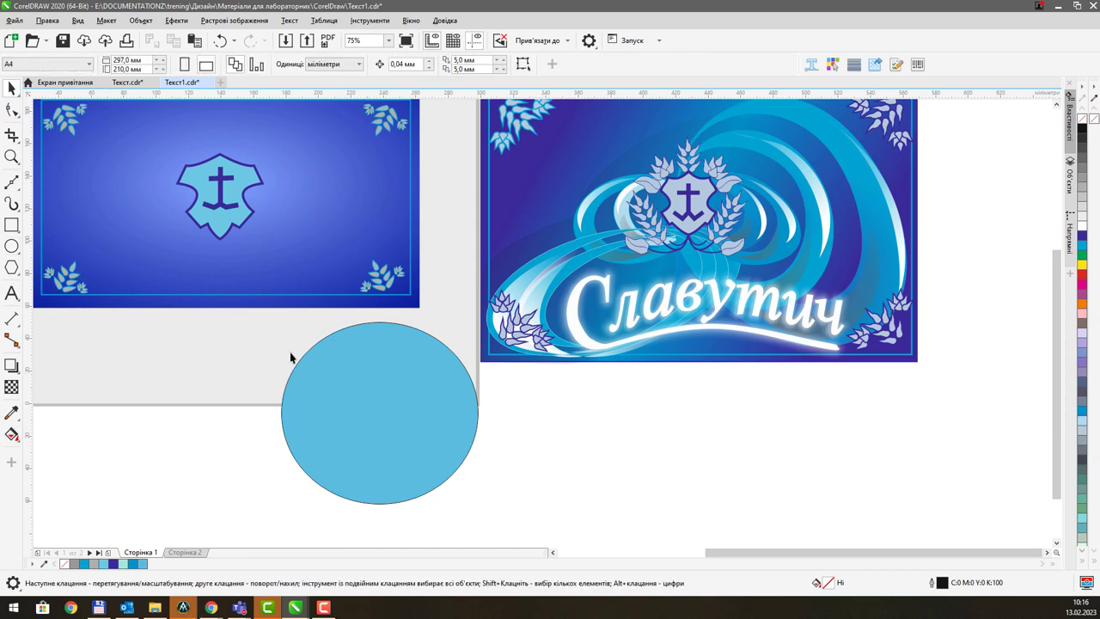
{"action": "left_click", "coordinate": [383, 397]}
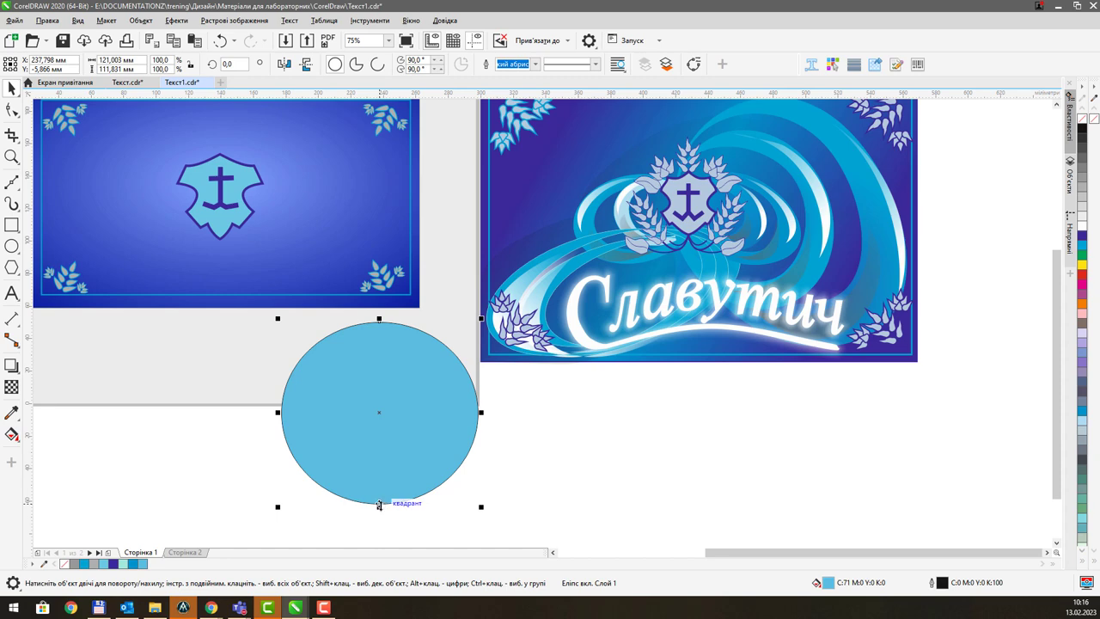
{"action": "left_click_drag", "start_coordinate": [379, 506], "coordinate": [379, 535]}
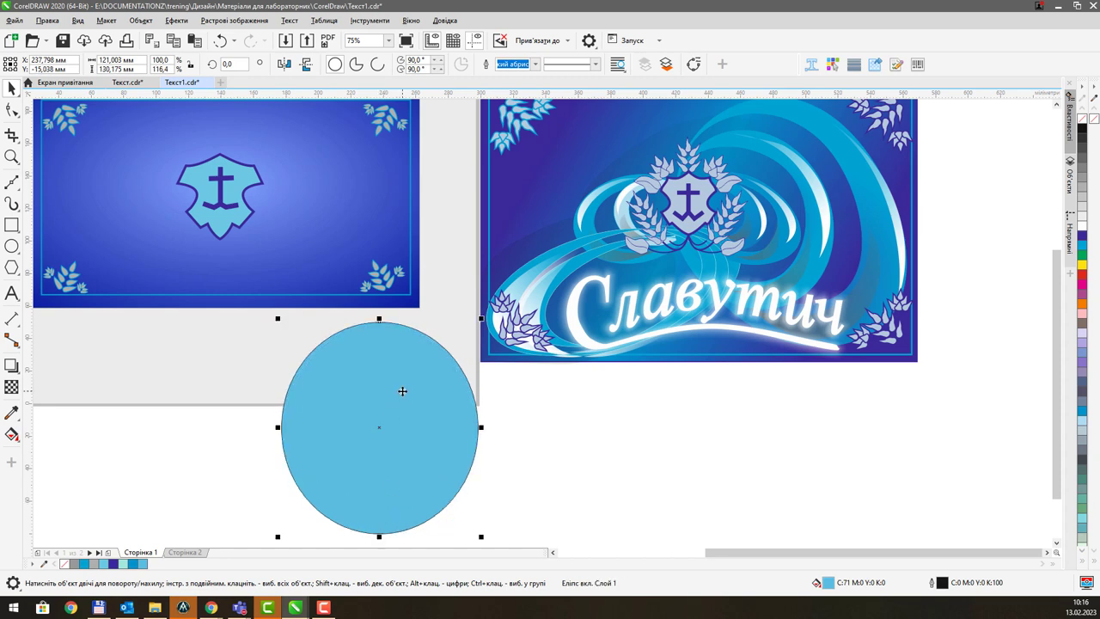
- Duplicate the ellipse, shrink the copy to about 90 × 97 mm and place it centrally inside the large one
{"action": "scroll", "coordinate": [403, 424], "scroll_direction": "right", "scroll_amount": 1}
{"action": "key", "text": "ctrl+d"}
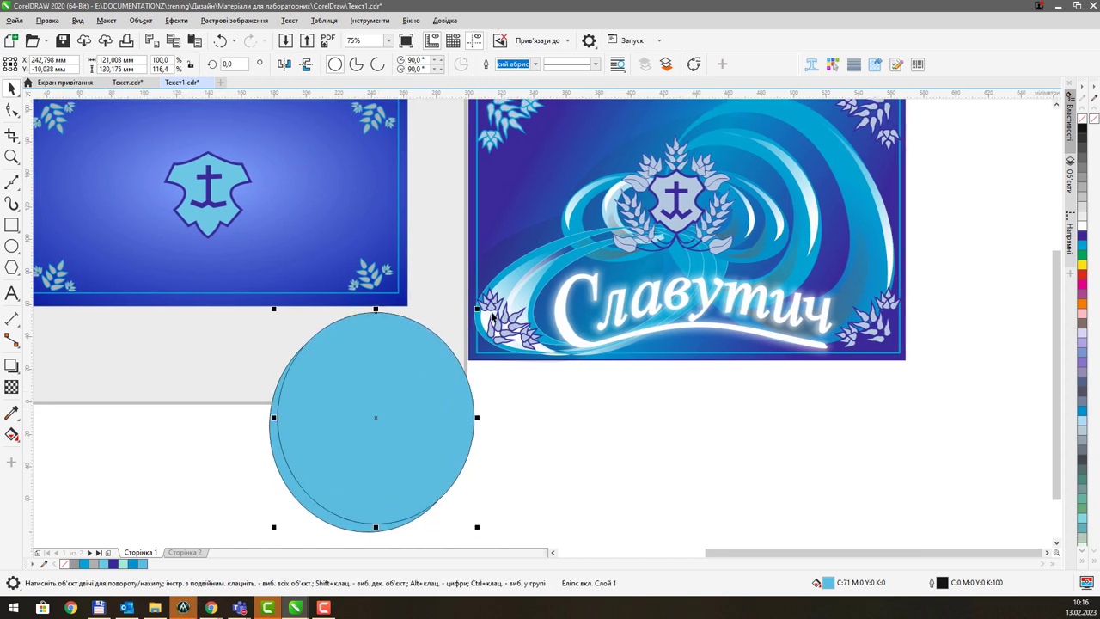
{"action": "left_click_drag", "start_coordinate": [477, 309], "coordinate": [440, 349]}
{"action": "left_click_drag", "start_coordinate": [374, 405], "coordinate": [388, 395]}
{"action": "left_click_drag", "start_coordinate": [454, 334], "coordinate": [440, 349]}
{"action": "key", "text": "Escape"}
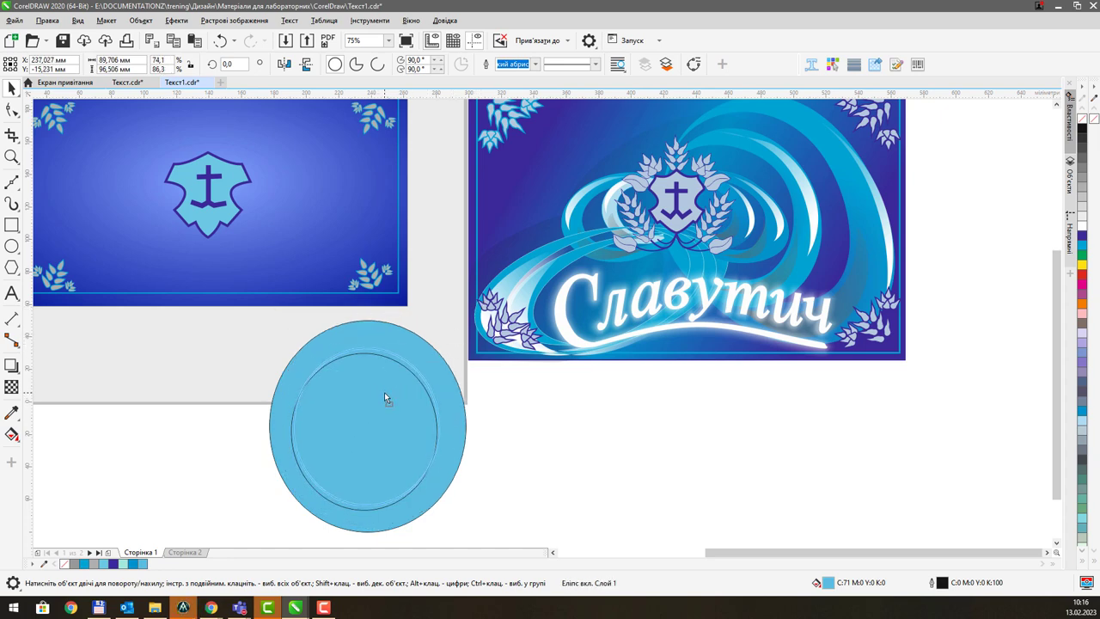
{"action": "left_click", "coordinate": [384, 398]}
- Try to trim the large ellipse with the inner one, and undo the attempt
{"action": "left_click_drag", "start_coordinate": [510, 424], "coordinate": [466, 373]}
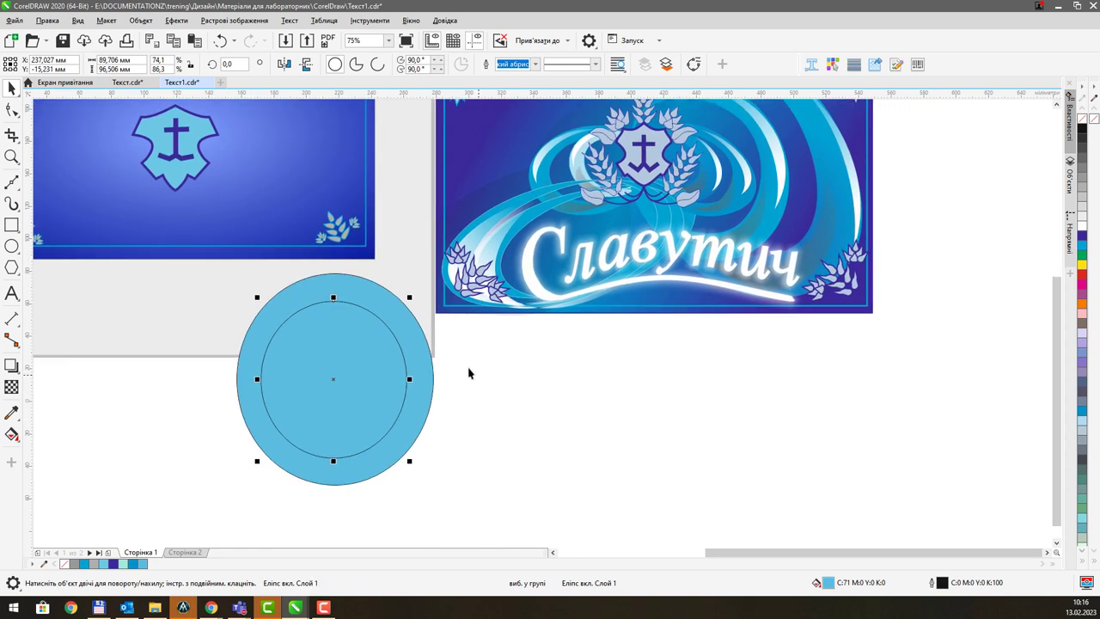
{"action": "left_click_drag", "start_coordinate": [232, 271], "coordinate": [417, 430]}
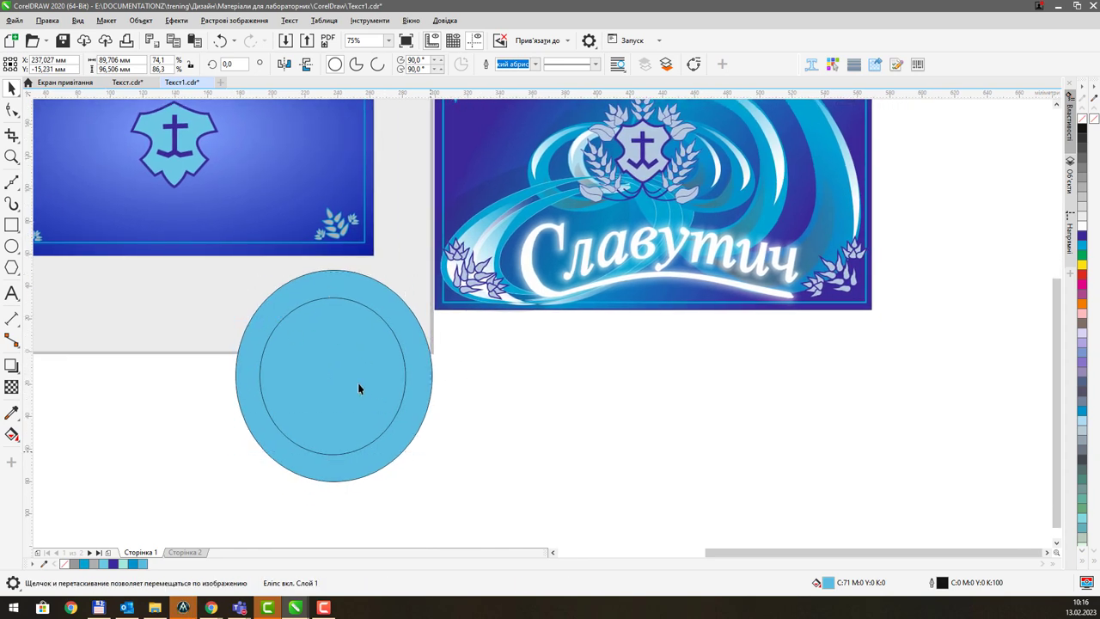
{"action": "left_click", "coordinate": [342, 283]}
{"action": "left_click", "coordinate": [350, 353], "text": "shift"}
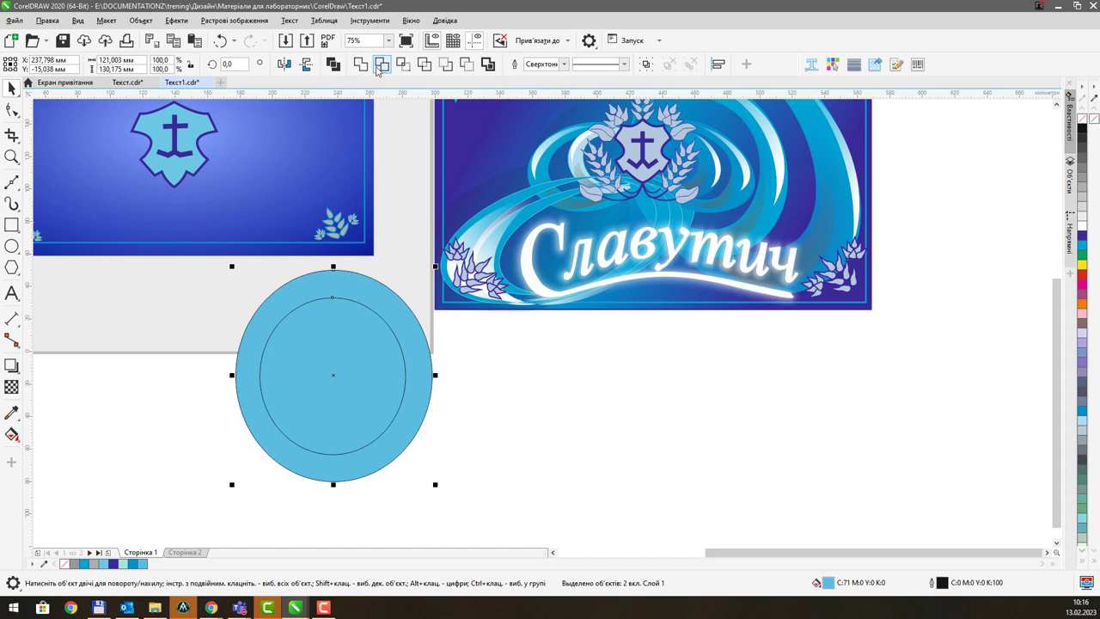
{"action": "left_click", "coordinate": [381, 64]}
{"action": "left_click", "coordinate": [567, 331]}
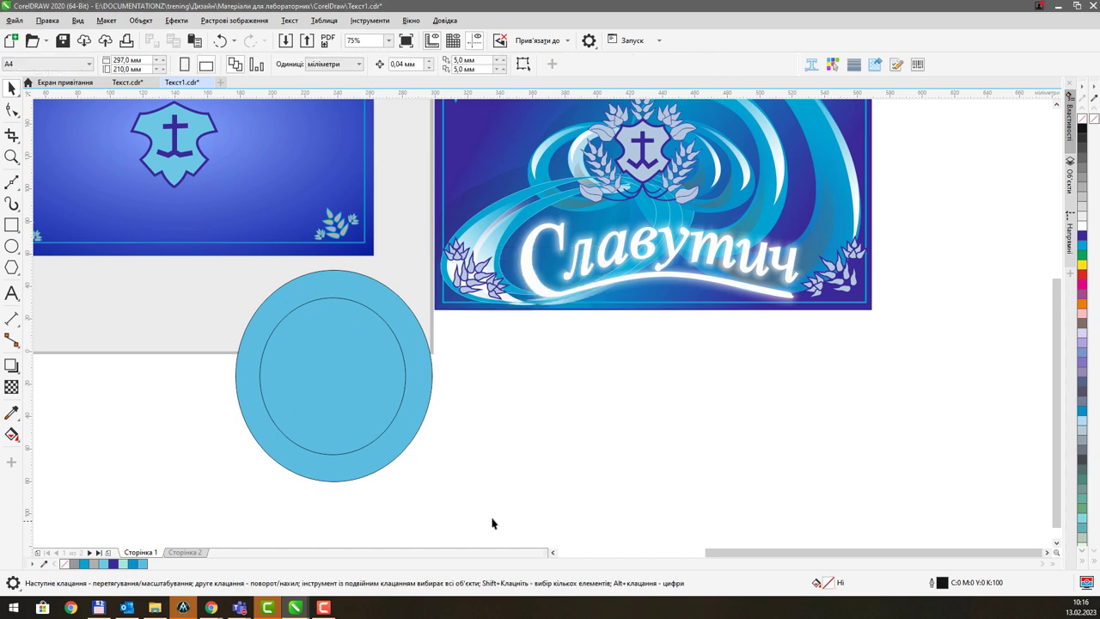
{"action": "left_click_drag", "start_coordinate": [181, 353], "coordinate": [150, 260]}
{"action": "left_click_drag", "start_coordinate": [319, 277], "coordinate": [502, 422]}
{"action": "key", "text": "ctrl+z"}
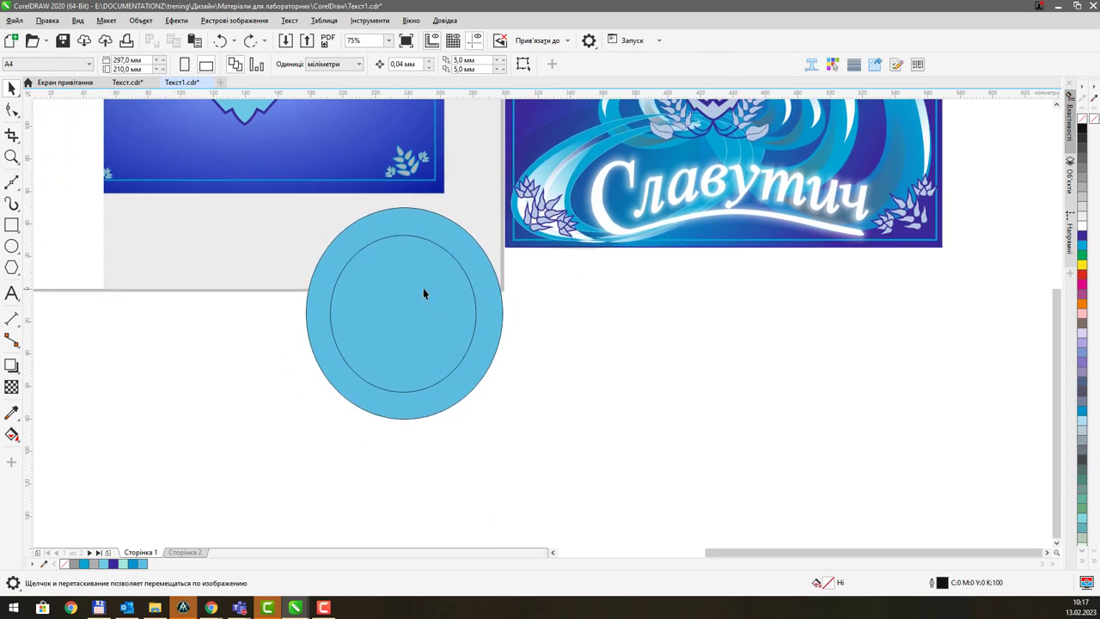
- Select both ellipses and move them together onto the empty area below the page
{"action": "left_click", "coordinate": [423, 289]}
{"action": "left_click", "coordinate": [486, 296], "text": "shift"}
{"action": "left_click_drag", "start_coordinate": [491, 290], "coordinate": [428, 395]}
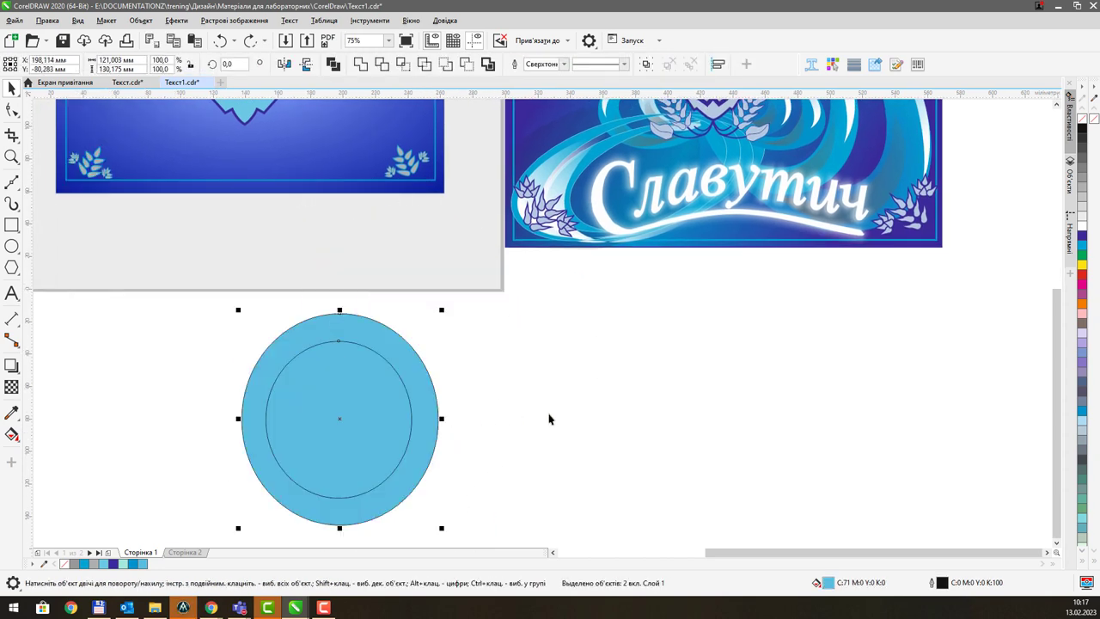
- Trim the large ellipse with the inner one and delete the inner ellipse, leaving an even ring
{"action": "left_click_drag", "start_coordinate": [195, 301], "coordinate": [551, 534]}
{"action": "left_click", "coordinate": [382, 64]}
{"action": "left_click_drag", "start_coordinate": [333, 412], "coordinate": [570, 366]}
{"action": "key", "text": "Delete"}
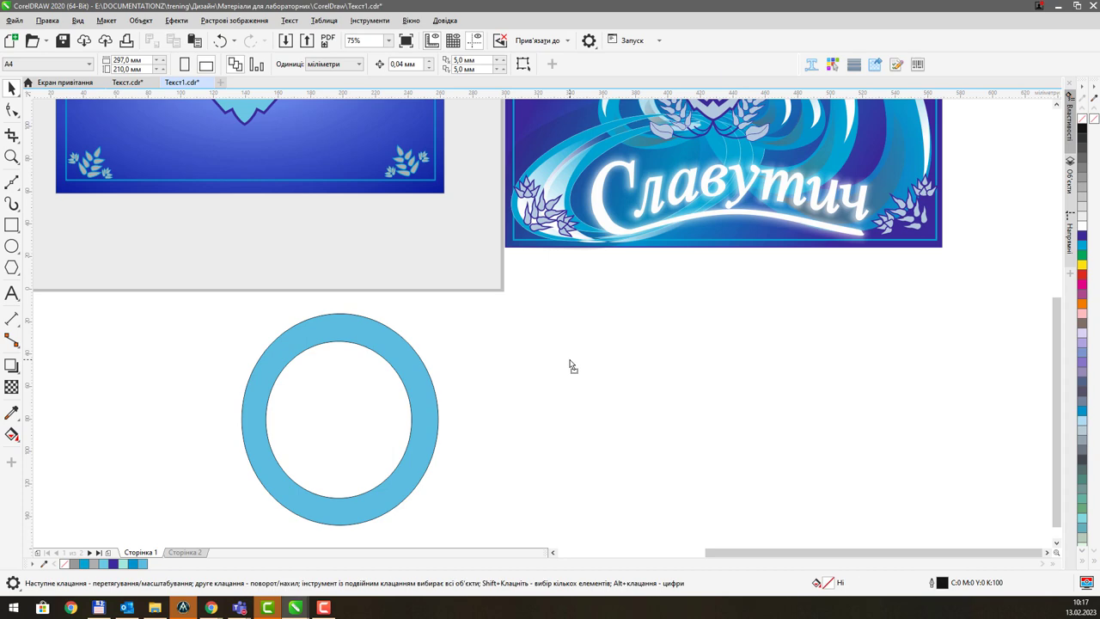
- Undo the deletion, displacement and trimming to restore the two nested ellipses
{"action": "scroll", "coordinate": [393, 368], "scroll_direction": "down", "scroll_amount": 2}
{"action": "left_click_drag", "start_coordinate": [393, 376], "coordinate": [396, 368]}
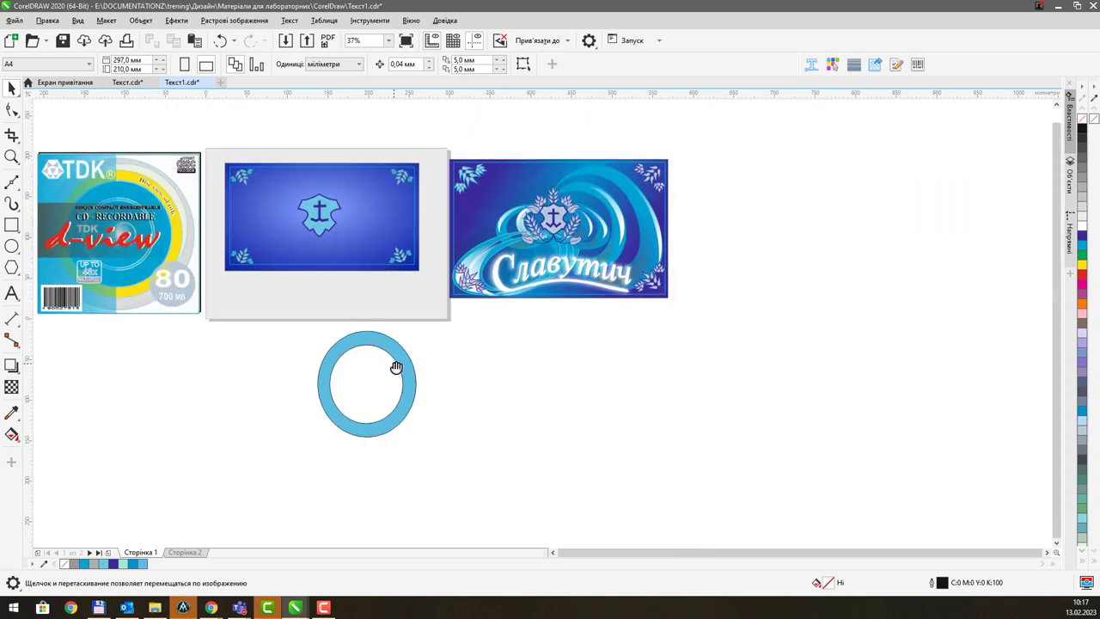
{"action": "scroll", "coordinate": [385, 368], "scroll_direction": "up", "scroll_amount": 2}
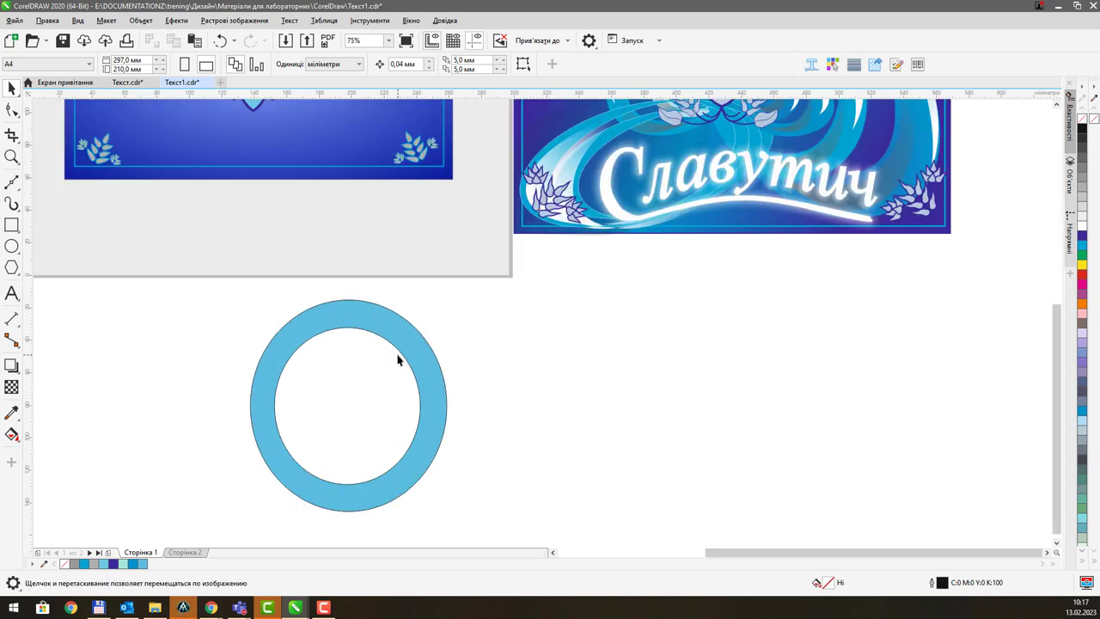
{"action": "scroll", "coordinate": [398, 360], "scroll_direction": "down", "scroll_amount": 2}
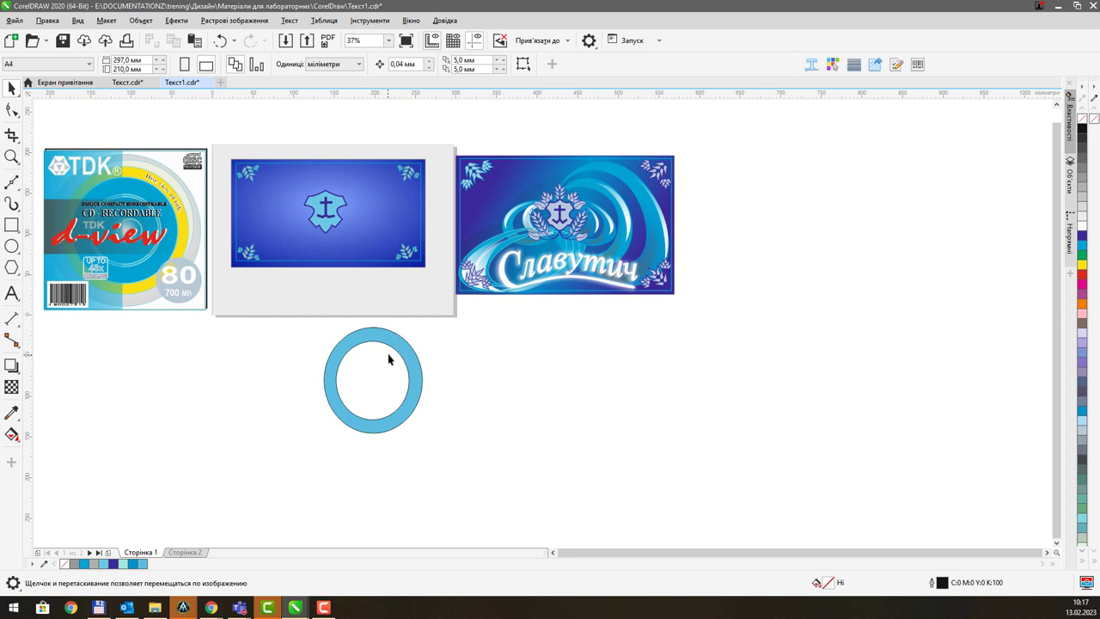
{"action": "left_click", "coordinate": [393, 348]}
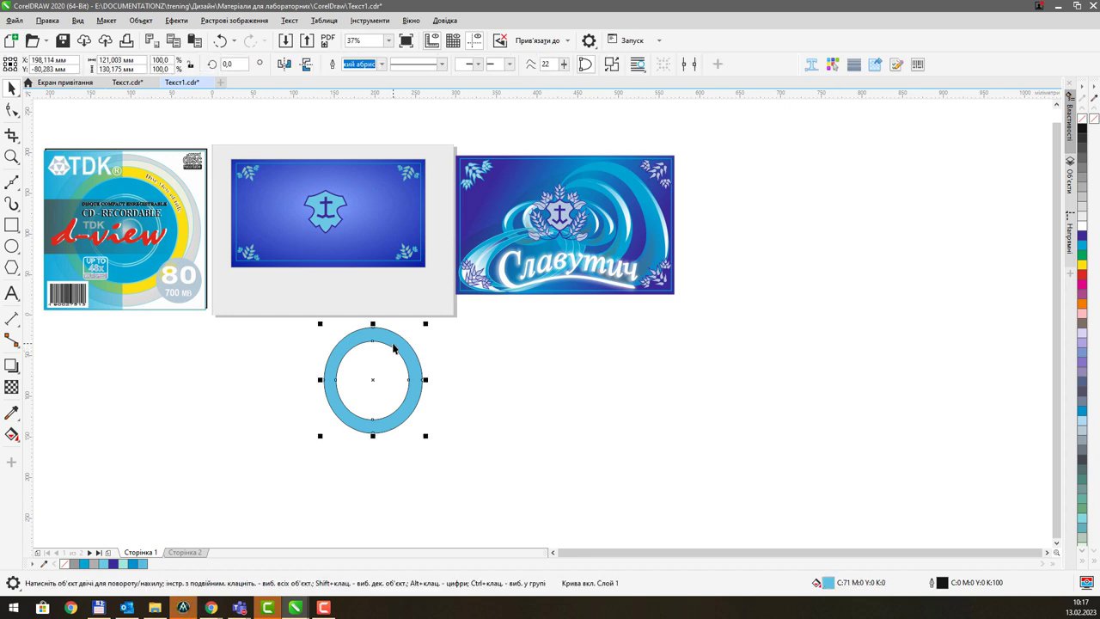
{"action": "key", "text": "ctrl+k"}
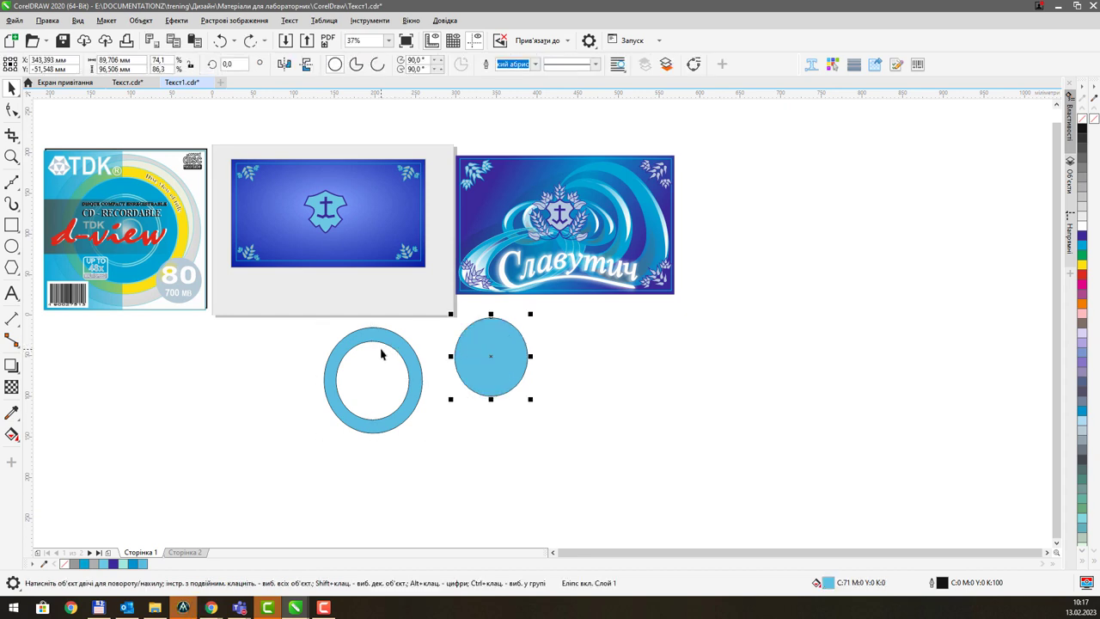
{"action": "left_click", "coordinate": [382, 362]}
{"action": "left_click", "coordinate": [508, 368]}
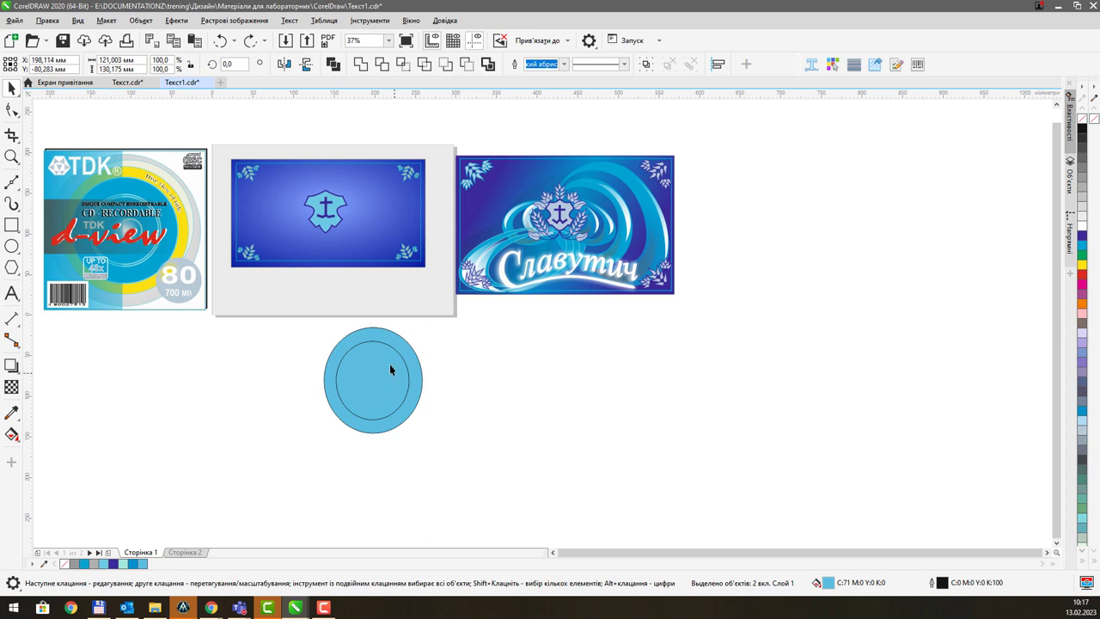
- Shrink the inner ellipse toward its upper left and cut it out of the large one, leaving a ring of uneven thickness
{"action": "left_click", "coordinate": [391, 369]}
{"action": "left_click_drag", "start_coordinate": [410, 425], "coordinate": [398, 410]}
{"action": "left_click_drag", "start_coordinate": [291, 458], "coordinate": [442, 316]}
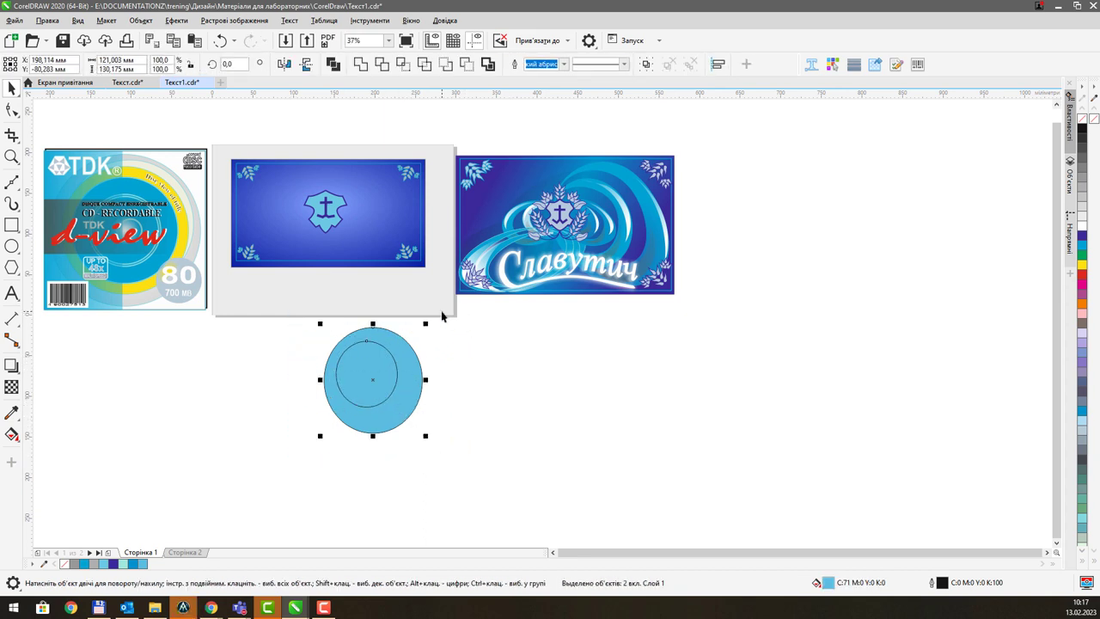
{"action": "left_click", "coordinate": [482, 381]}
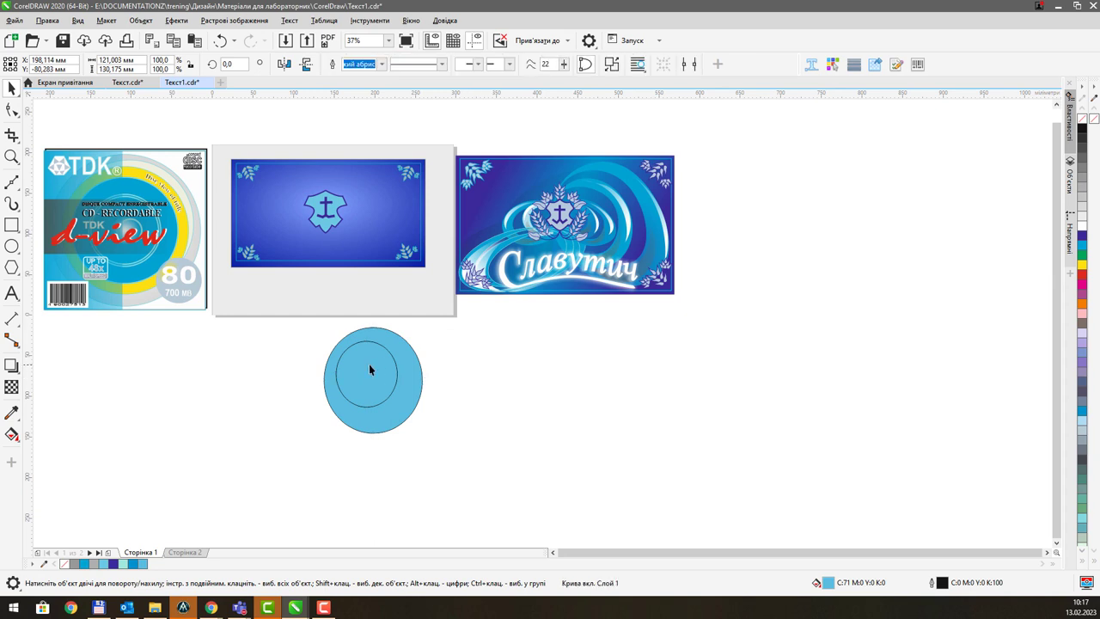
{"action": "left_click_drag", "start_coordinate": [369, 369], "coordinate": [552, 379]}
{"action": "key", "text": "Delete"}
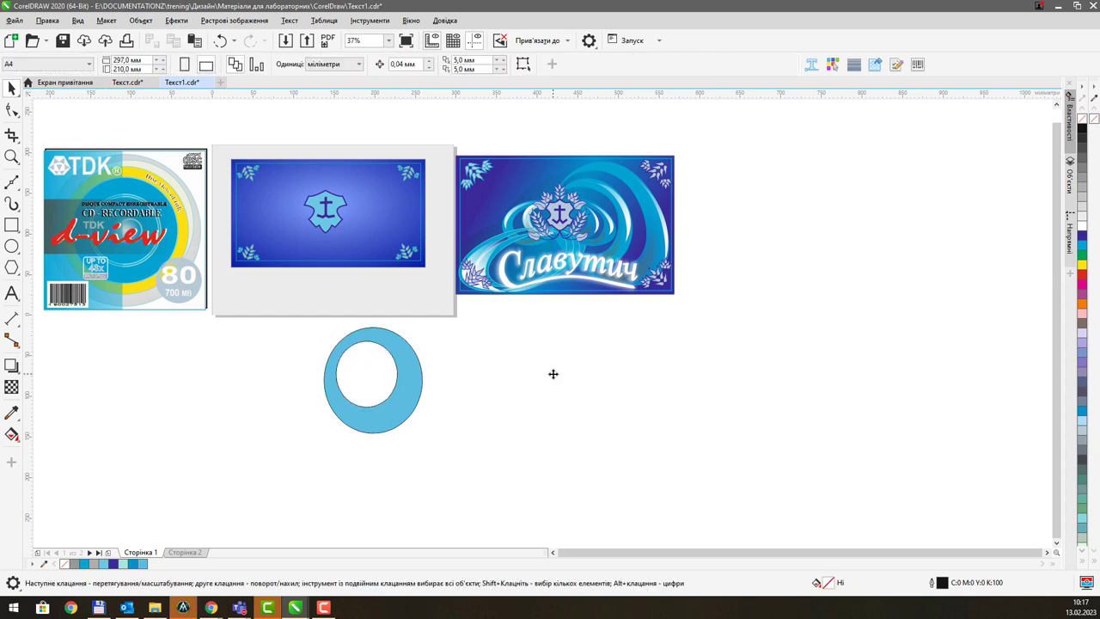
- Place a copy of the uneven ring beside the original, to its right
{"action": "left_click_drag", "start_coordinate": [401, 389], "coordinate": [516, 382]}
{"action": "right_click", "coordinate": [486, 399]}
{"action": "scroll", "coordinate": [494, 401], "scroll_direction": "up", "scroll_amount": 2}
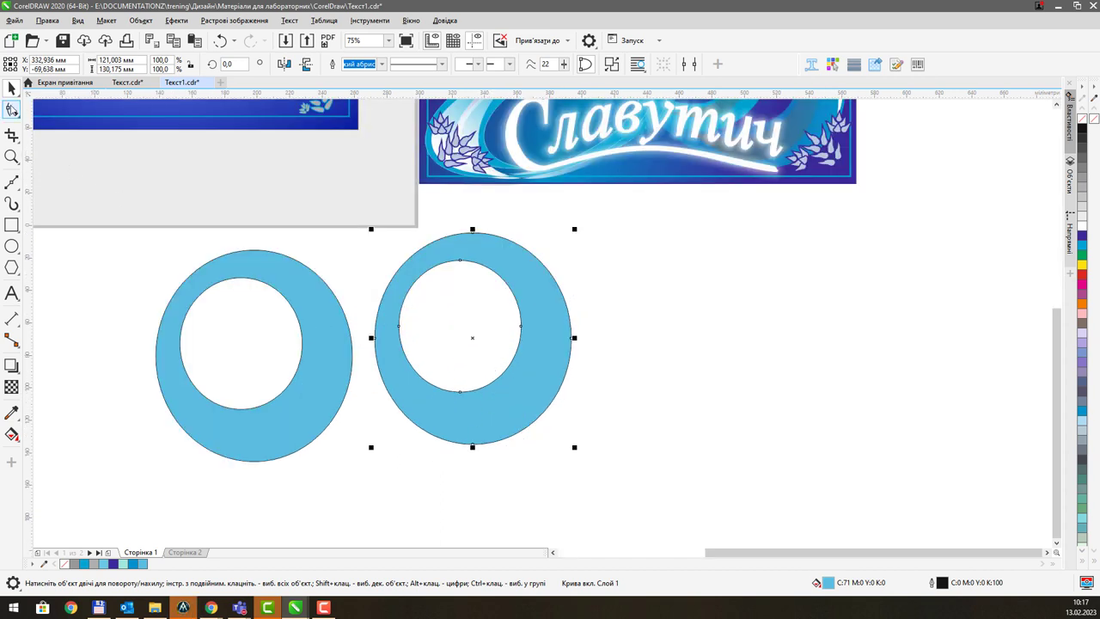
- Break the copied ring's curve apart at the lowest node of its inner hole
{"action": "left_click", "coordinate": [12, 109]}
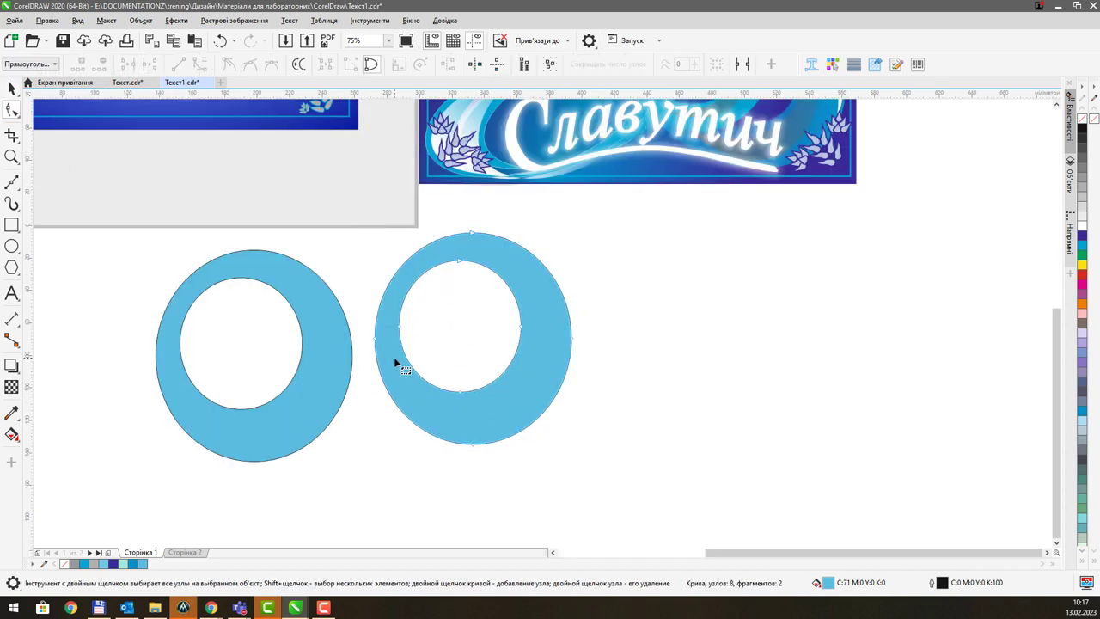
{"action": "left_click", "coordinate": [462, 392]}
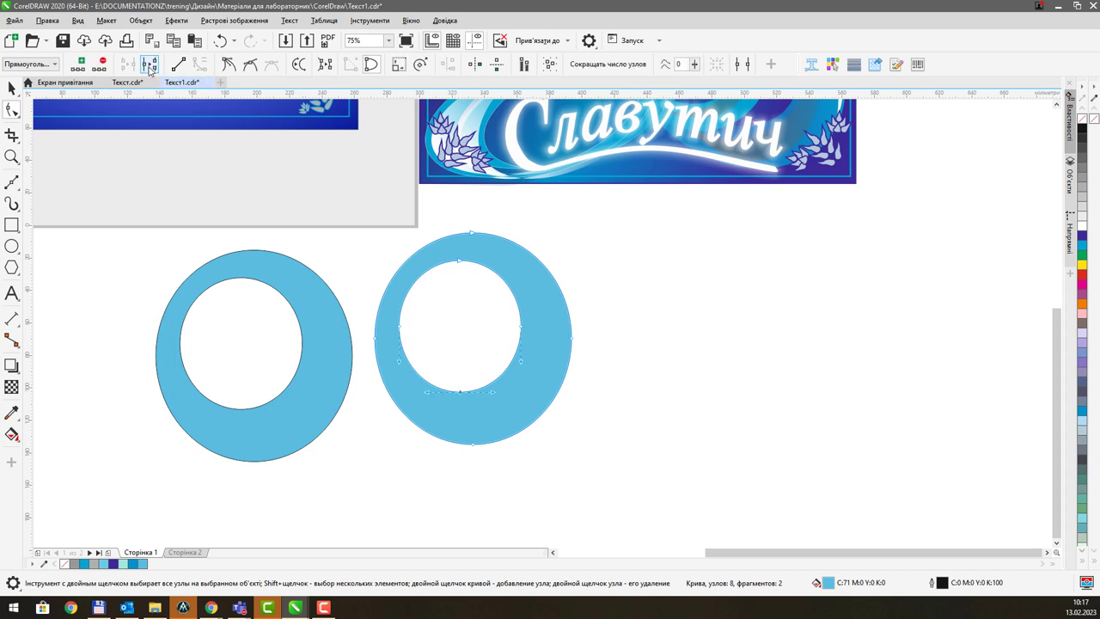
{"action": "right_click", "coordinate": [462, 393]}
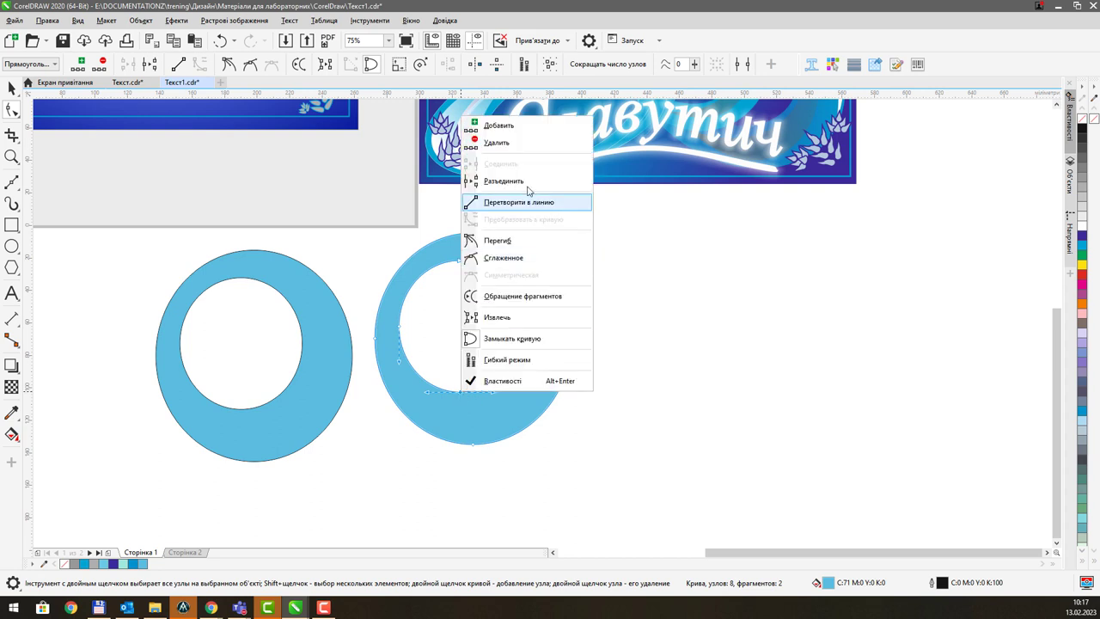
{"action": "left_click", "coordinate": [523, 181]}
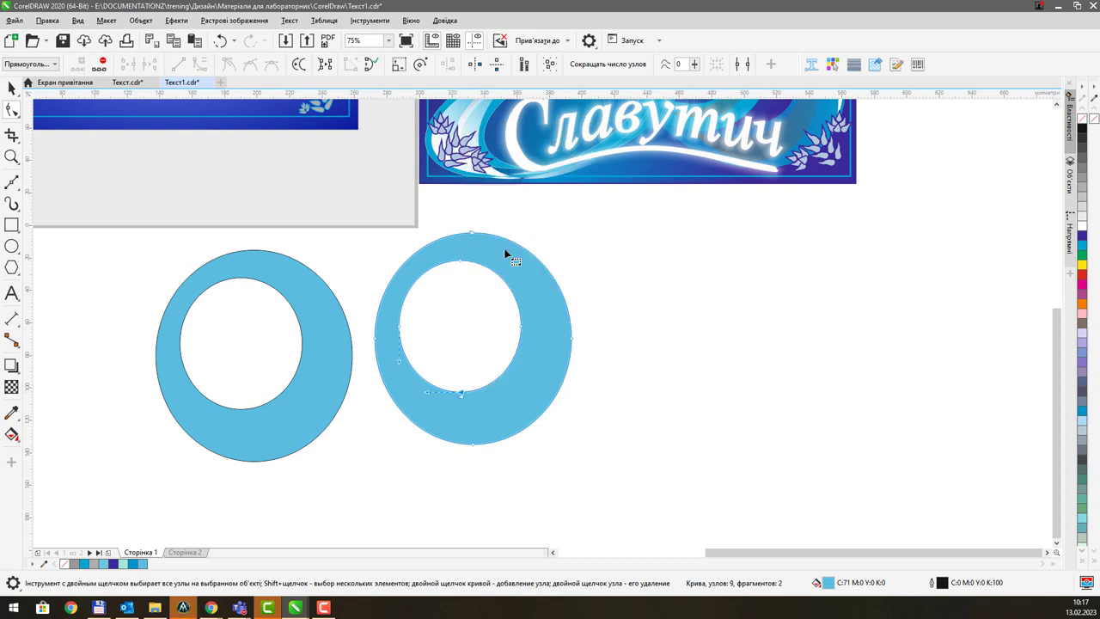
- Break the copied ring's outer curve apart at its topmost node
{"action": "left_click", "coordinate": [461, 261]}
{"action": "right_click", "coordinate": [472, 234]}
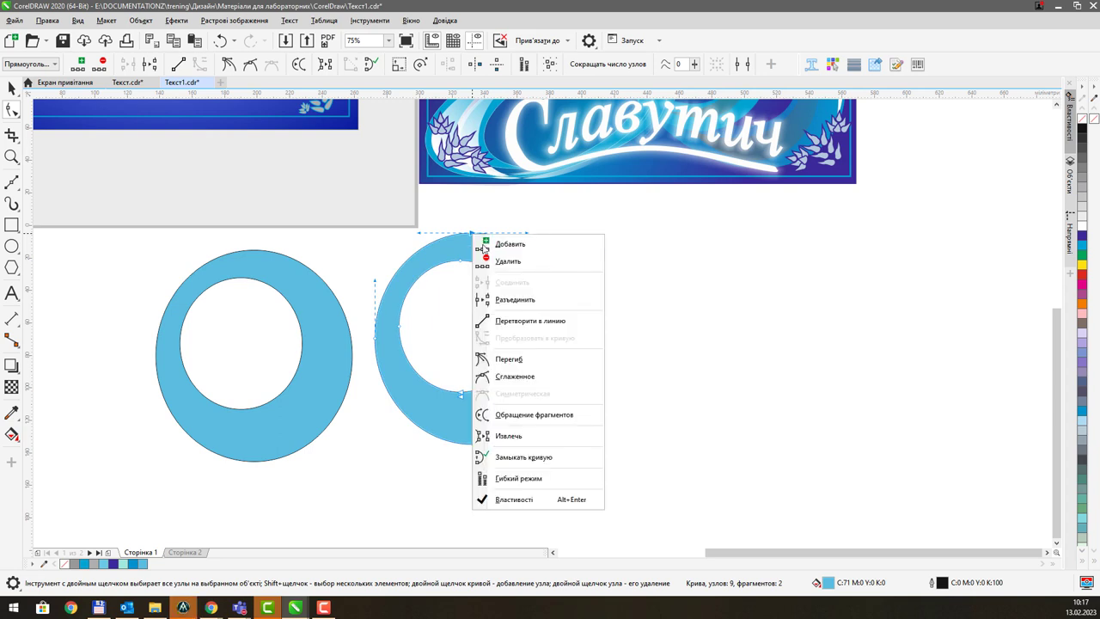
{"action": "left_click", "coordinate": [518, 302]}
{"action": "left_click", "coordinate": [499, 220]}
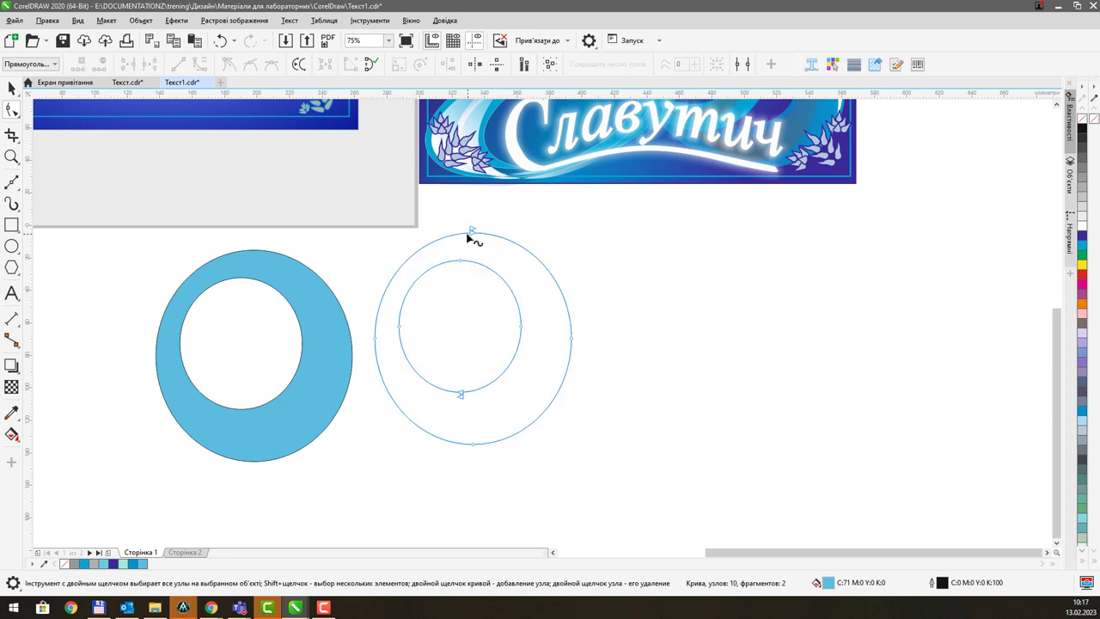
- Separate the split ends of the outer curve and delete the left arcs of both curves, keeping only their right halves
{"action": "mouse_move", "coordinate": [472, 238]}
{"action": "left_mouse_down"}
{"action": "mouse_move", "coordinate": [432, 238]}
{"action": "mouse_move", "coordinate": [486, 236]}
{"action": "mouse_move", "coordinate": [477, 240]}
{"action": "left_mouse_up"}
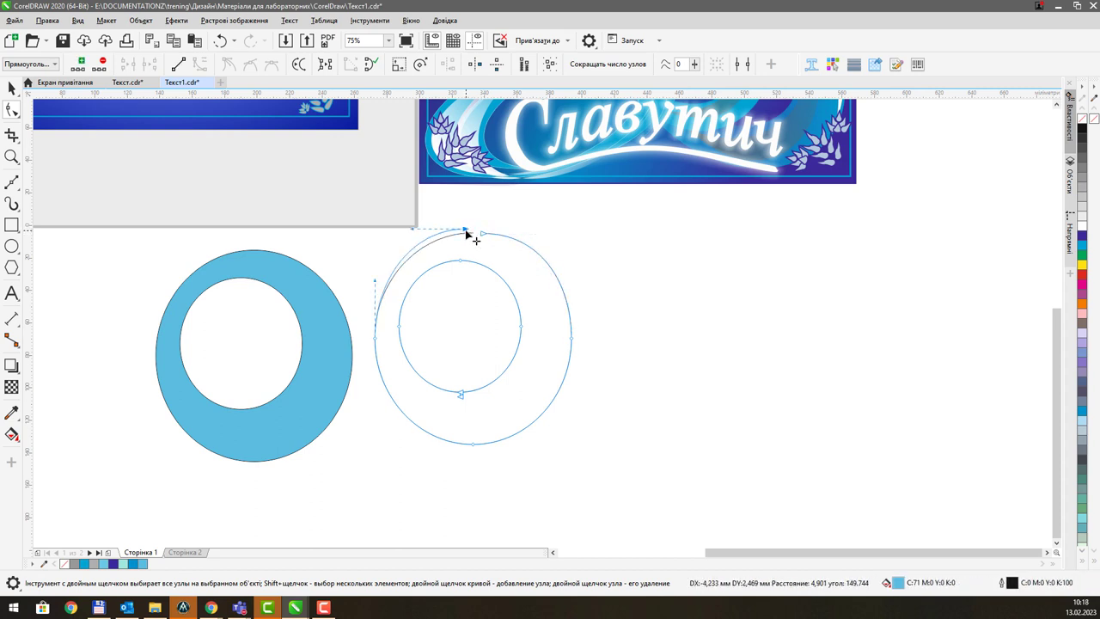
{"action": "key", "text": "Delete"}
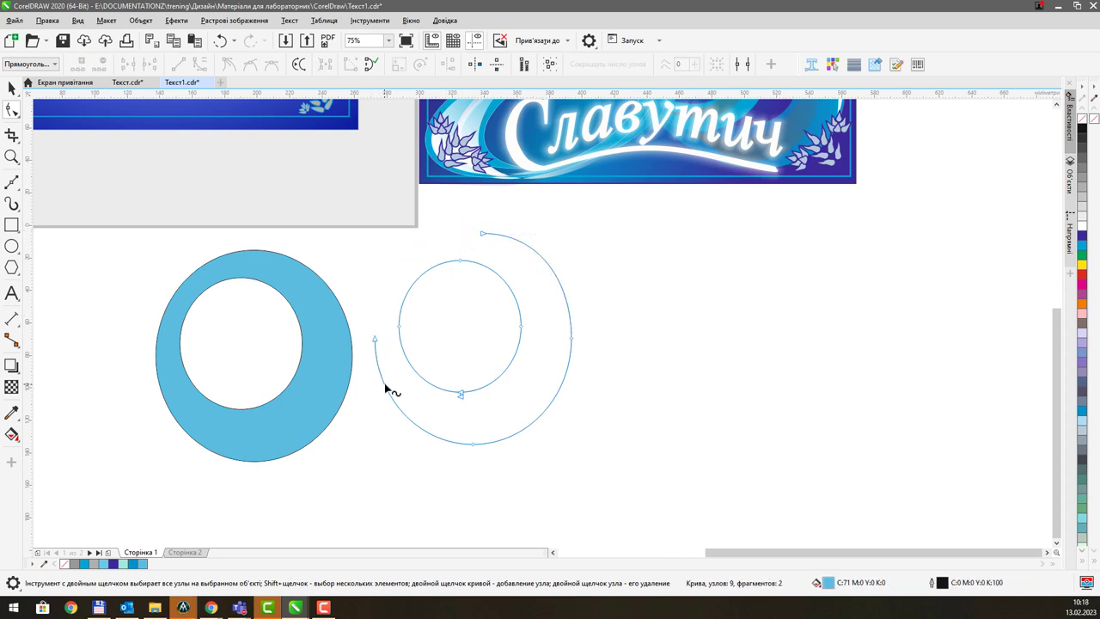
{"action": "left_click", "coordinate": [385, 385]}
{"action": "key", "text": "Delete"}
{"action": "key", "text": "Delete"}
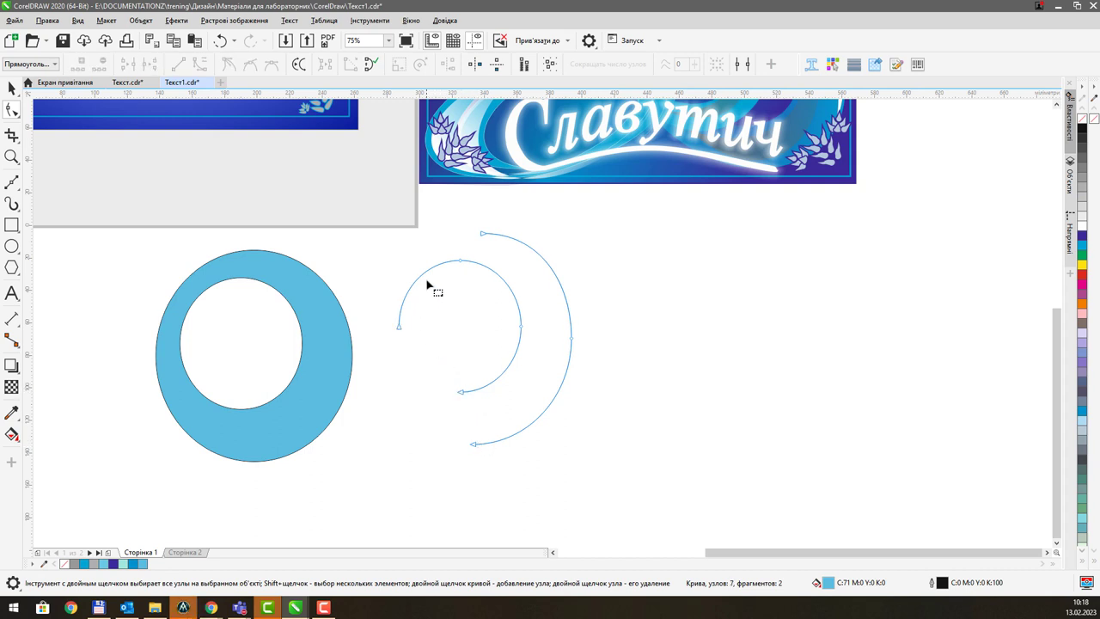
{"action": "mouse_move", "coordinate": [401, 263]}
{"action": "left_mouse_down"}
{"action": "mouse_move", "coordinate": [452, 344]}
{"action": "mouse_move", "coordinate": [384, 282]}
{"action": "left_mouse_up"}
{"action": "key", "text": "Delete"}
- Bring the upper ends and the lower ends of the two arcs together and join them into a closed, filled crescent
{"action": "left_click_drag", "start_coordinate": [484, 234], "coordinate": [460, 259]}
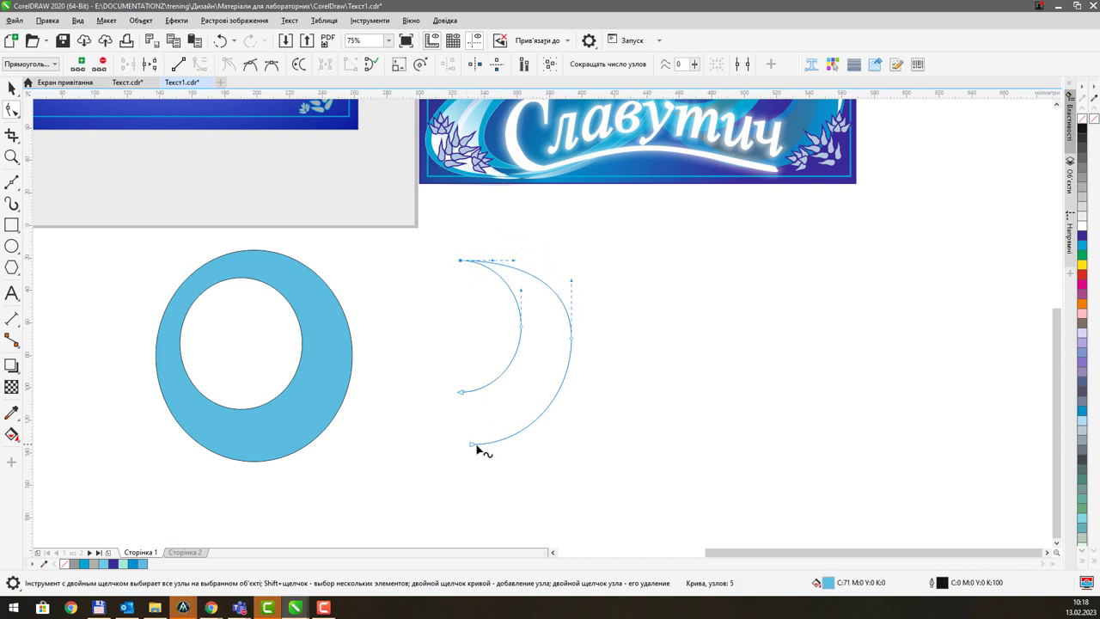
{"action": "left_click_drag", "start_coordinate": [461, 393], "coordinate": [470, 416]}
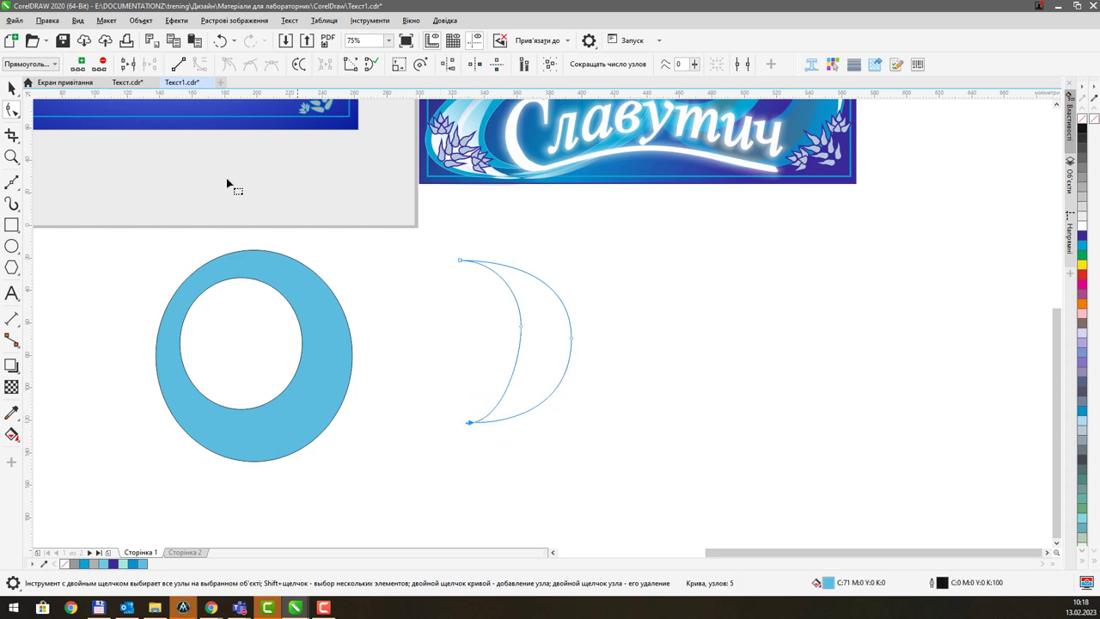
{"action": "left_click", "coordinate": [128, 63]}
{"action": "left_click_drag", "start_coordinate": [448, 244], "coordinate": [485, 293]}
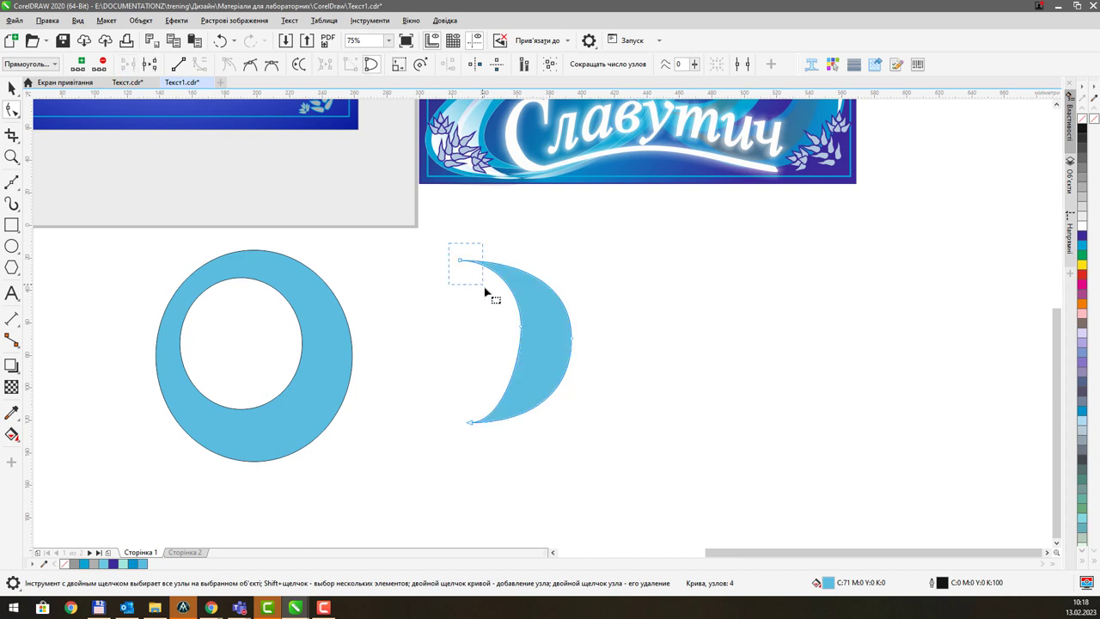
{"action": "left_click", "coordinate": [445, 300]}
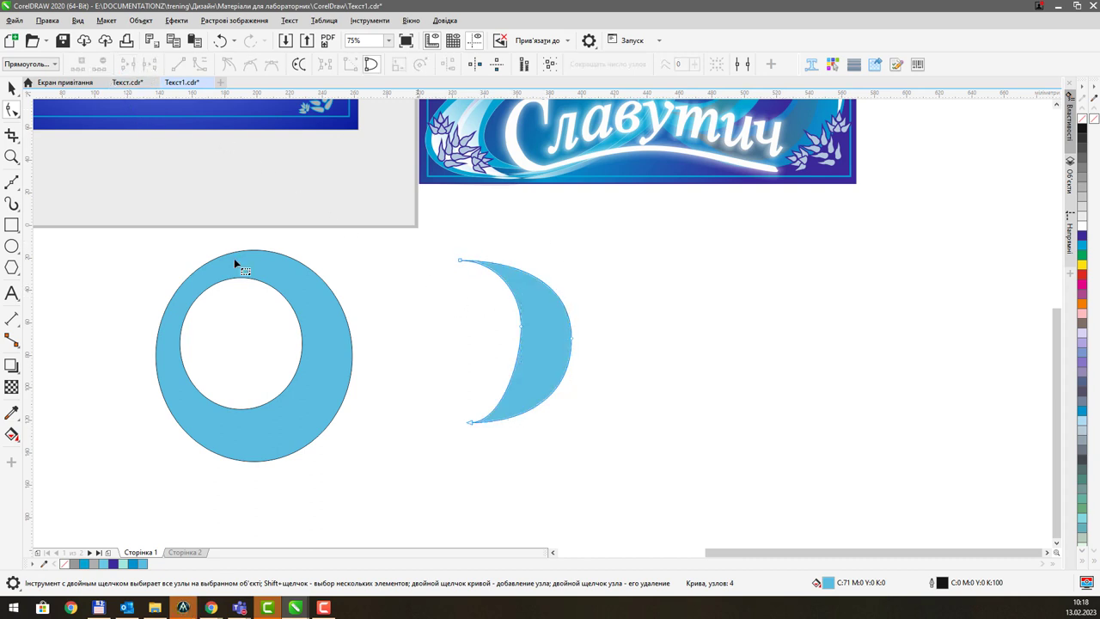
- Place the crescent over the right side of the original ring and give it a white fill and a white outline
{"action": "left_click", "coordinate": [11, 88]}
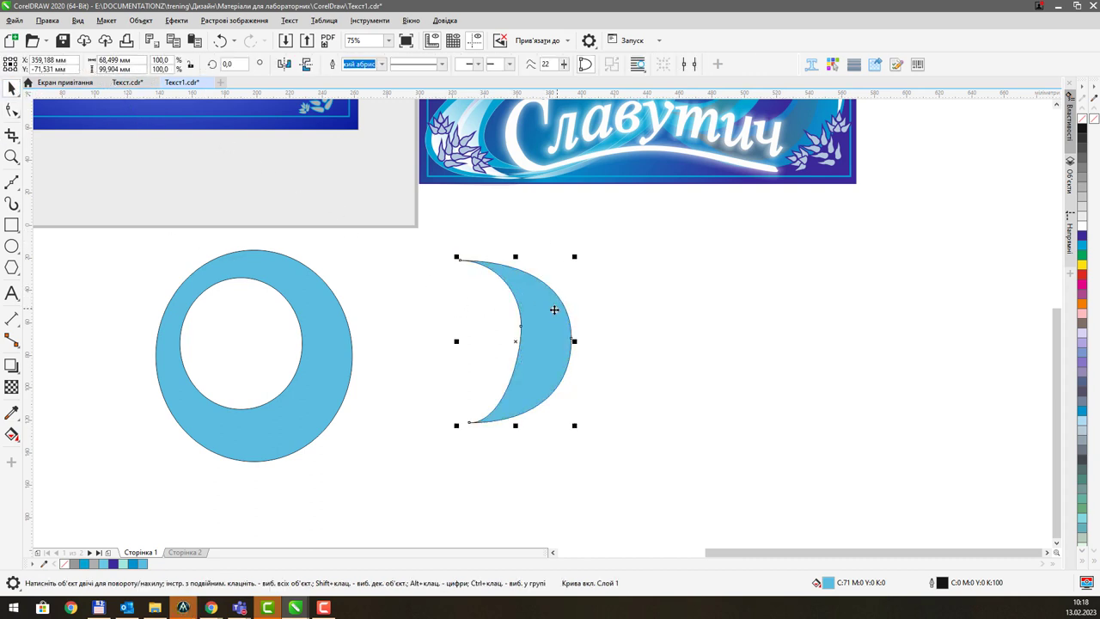
{"action": "left_click_drag", "start_coordinate": [554, 308], "coordinate": [331, 327]}
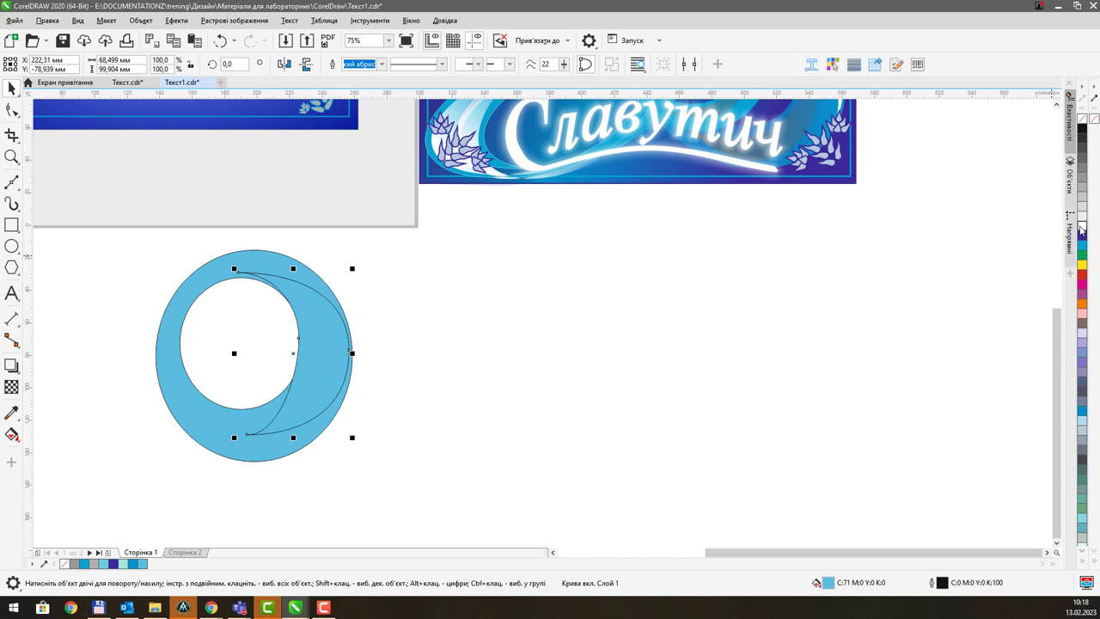
{"action": "left_click", "coordinate": [1081, 226]}
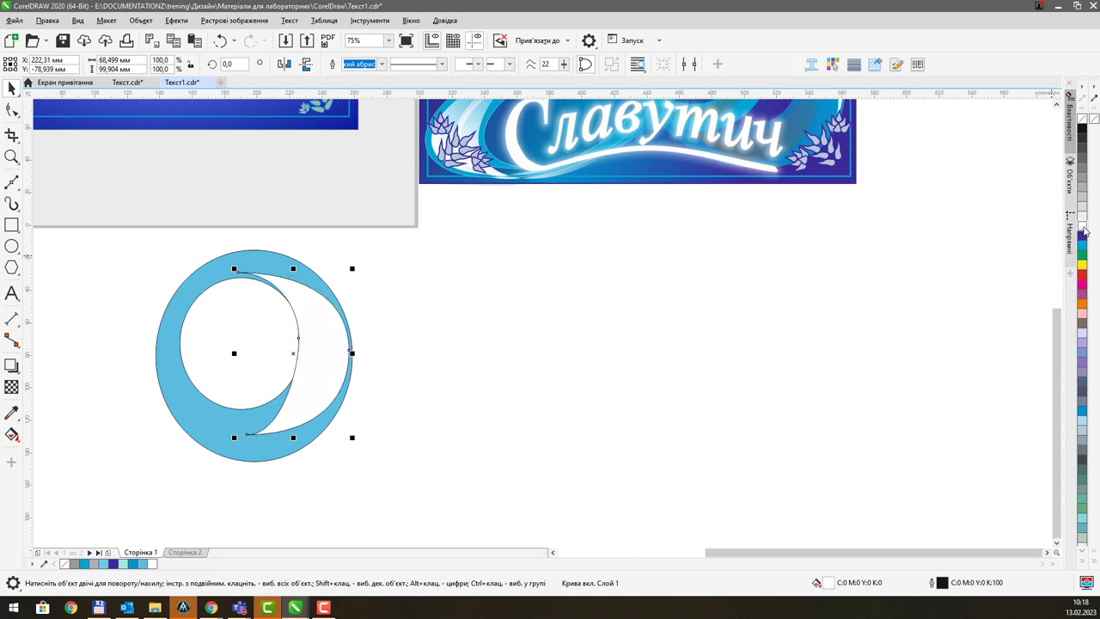
{"action": "right_click", "coordinate": [1081, 226]}
{"action": "scroll", "coordinate": [309, 329], "scroll_direction": "up", "scroll_amount": 1}
{"action": "left_click_drag", "start_coordinate": [314, 323], "coordinate": [366, 297]}
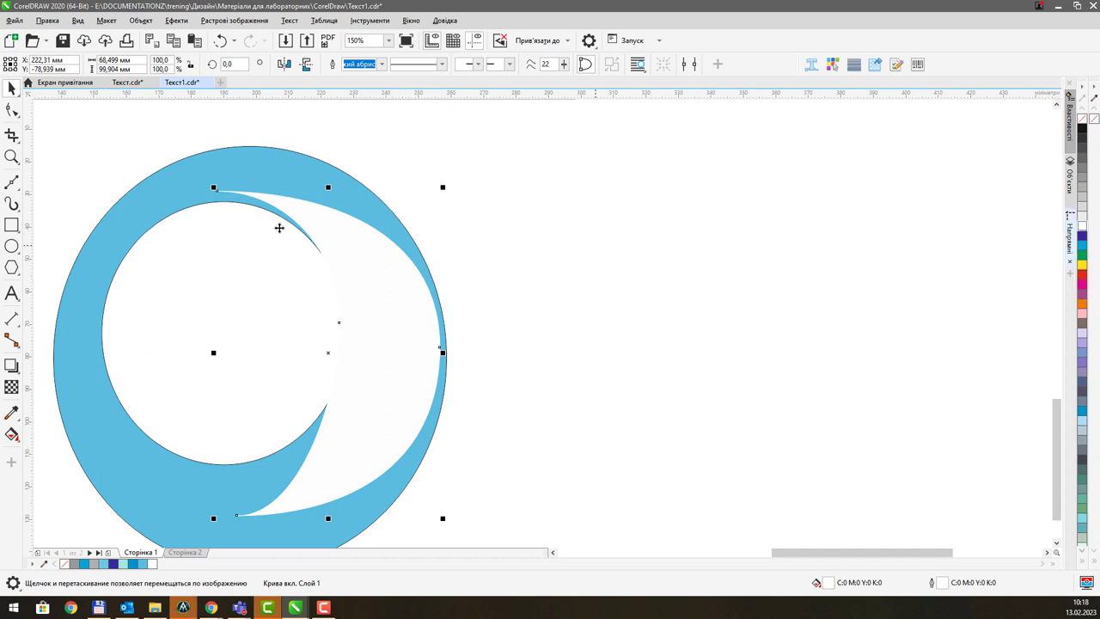
- Reshape the white crescent's nodes so it follows the ring's band, with its lower tip extended left beneath the hole
{"action": "left_click", "coordinate": [15, 114]}
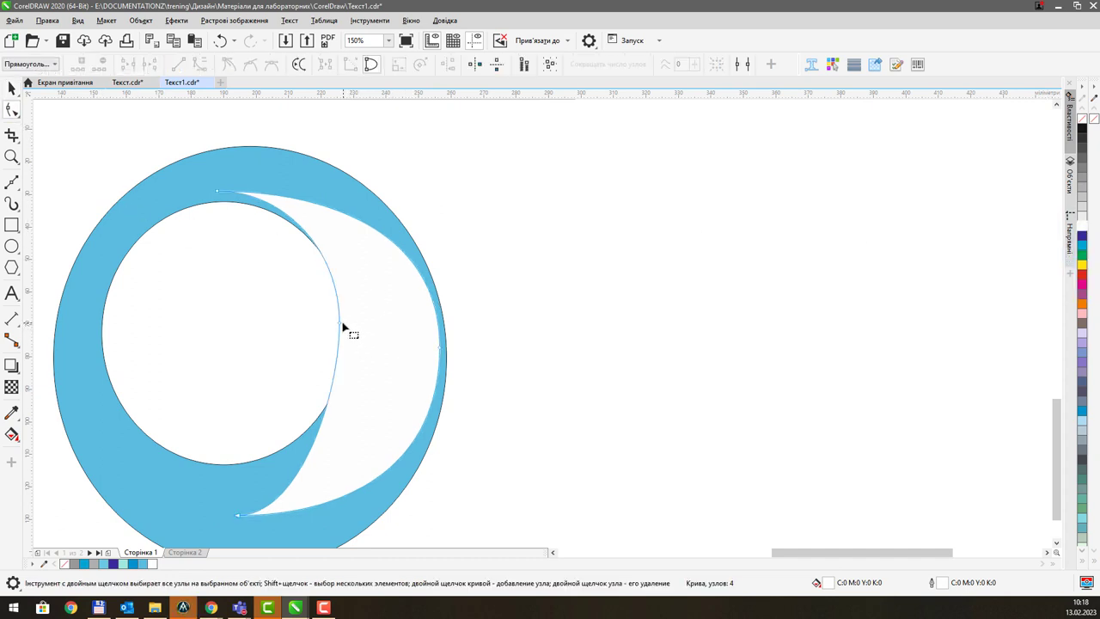
{"action": "left_click_drag", "start_coordinate": [341, 325], "coordinate": [363, 346]}
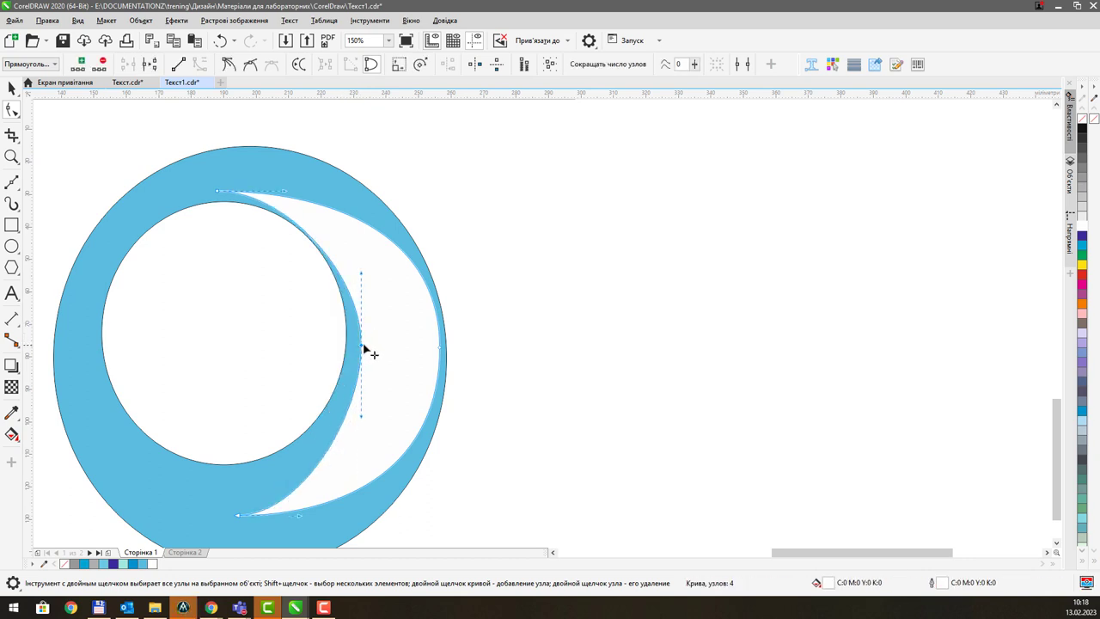
{"action": "left_click_drag", "start_coordinate": [220, 194], "coordinate": [232, 175]}
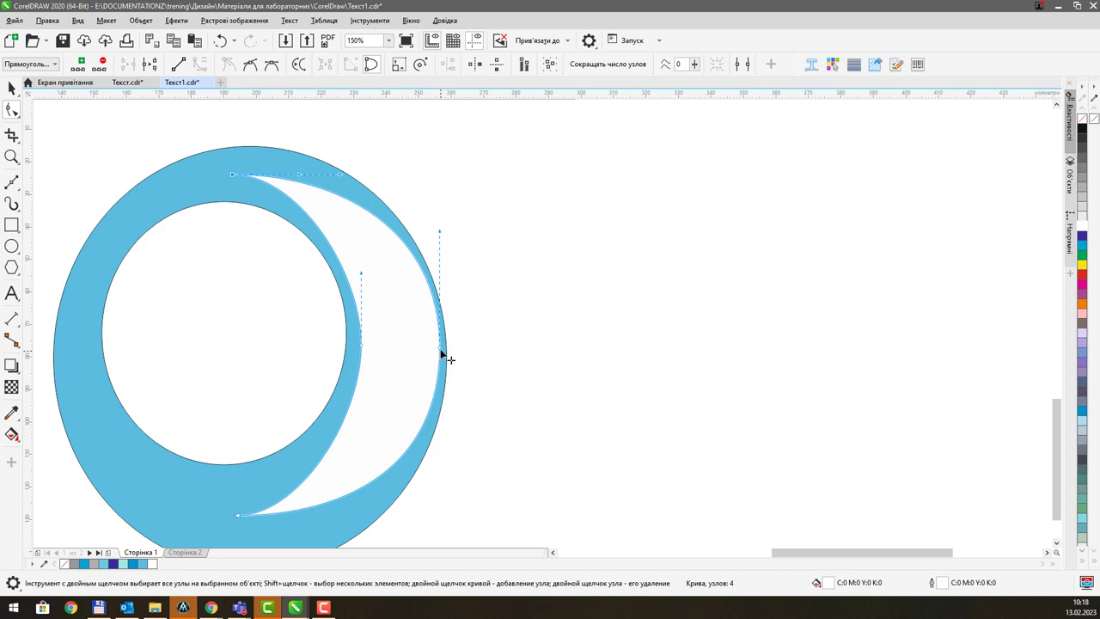
{"action": "left_click_drag", "start_coordinate": [440, 350], "coordinate": [439, 322]}
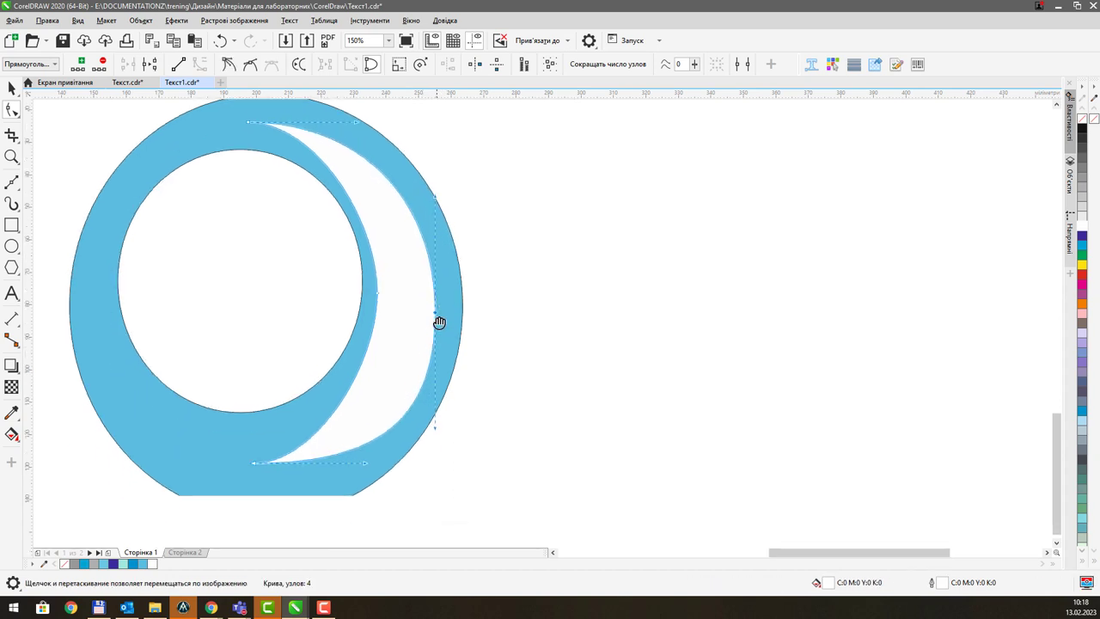
{"action": "left_click_drag", "start_coordinate": [253, 464], "coordinate": [194, 470]}
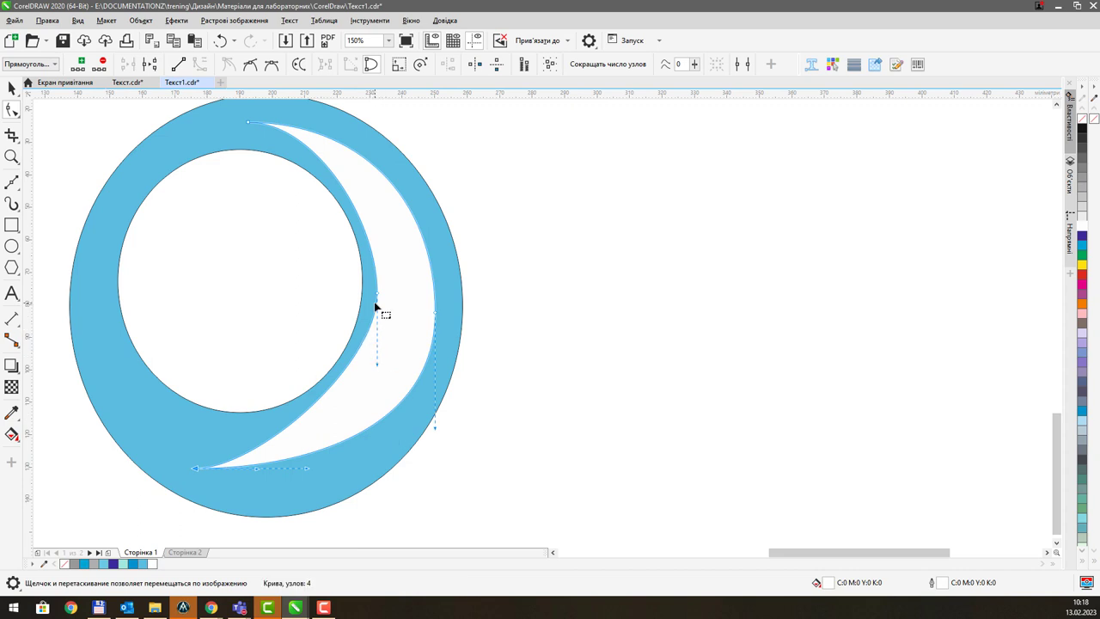
{"action": "mouse_move", "coordinate": [379, 364]}
{"action": "left_mouse_down"}
{"action": "mouse_move", "coordinate": [368, 370]}
{"action": "mouse_move", "coordinate": [381, 363]}
{"action": "left_mouse_up"}
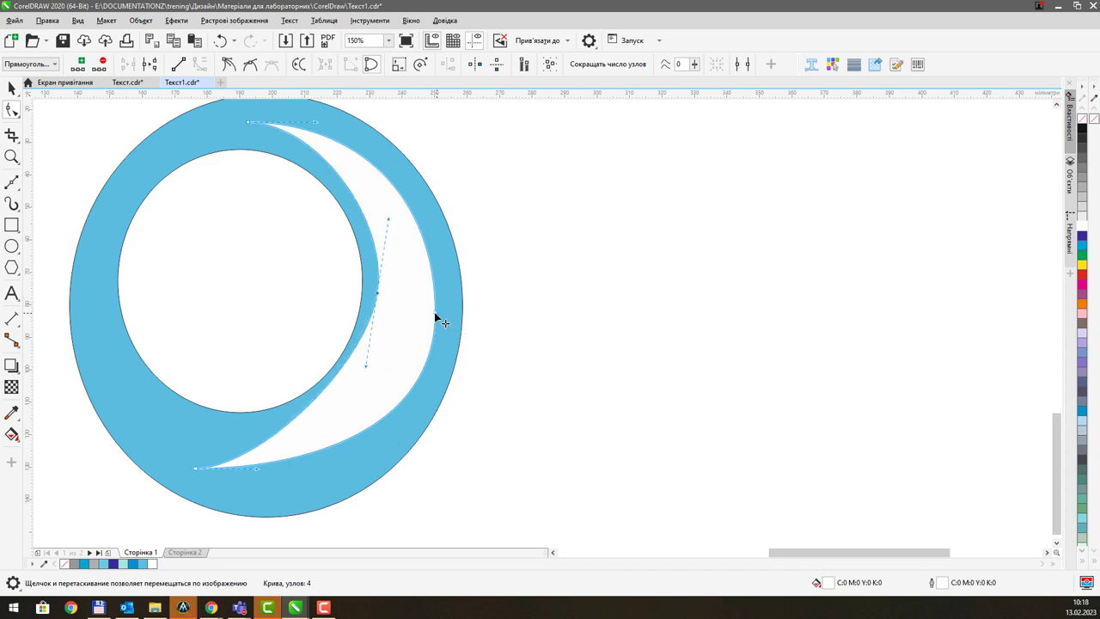
{"action": "left_click_drag", "start_coordinate": [436, 318], "coordinate": [445, 330]}
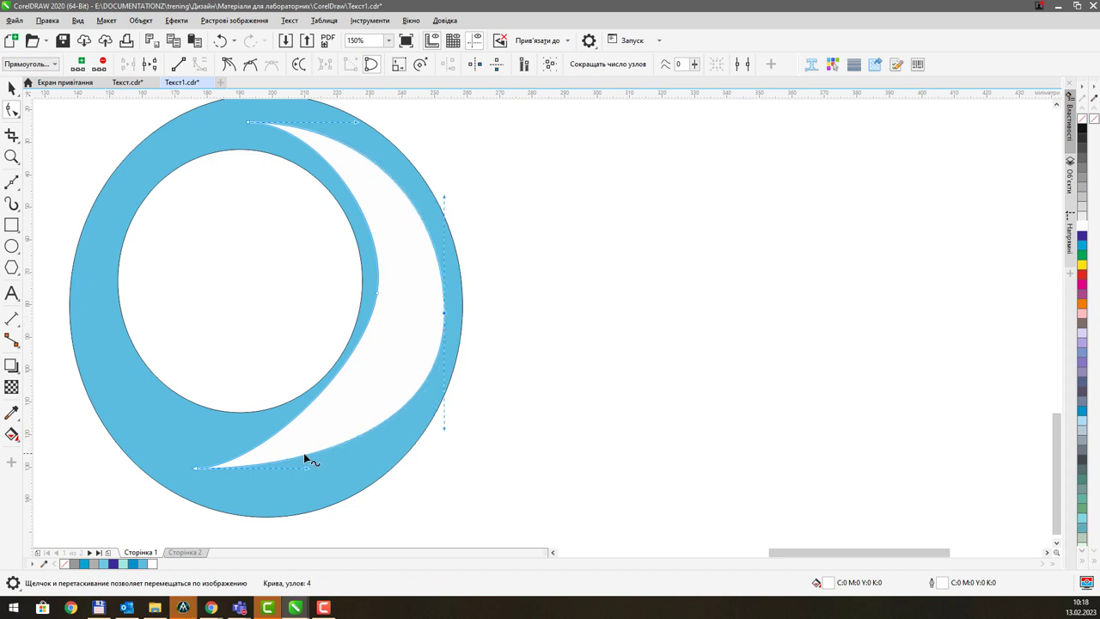
{"action": "left_click_drag", "start_coordinate": [278, 371], "coordinate": [305, 390]}
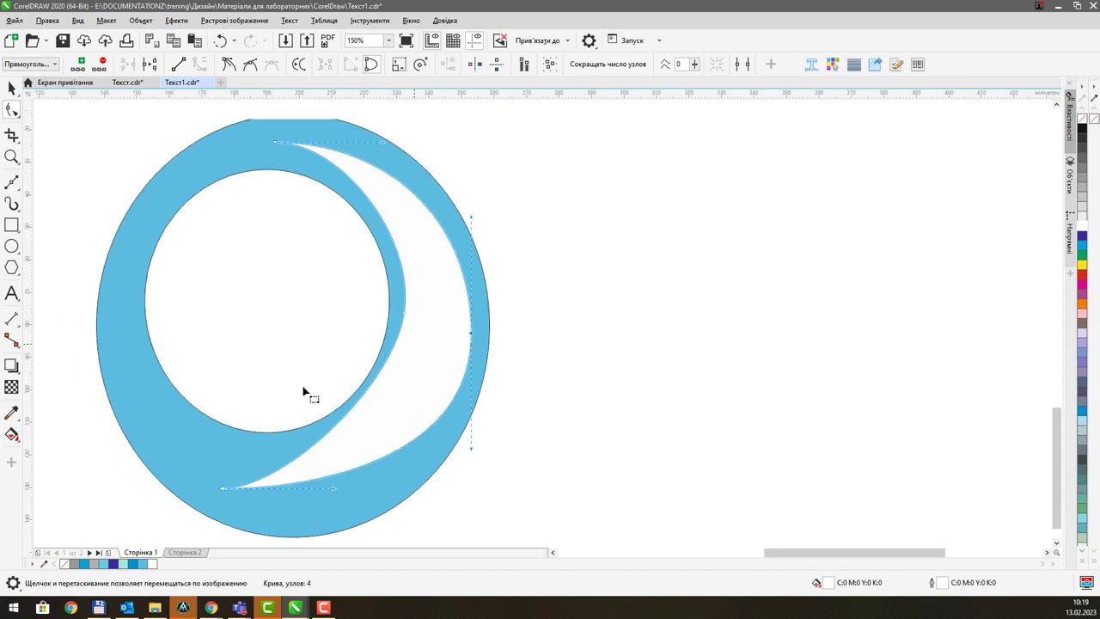
- Apply a linear transparency to the crescent, opaque near its lower tip and fading out toward the upper right
{"action": "left_click", "coordinate": [12, 387]}
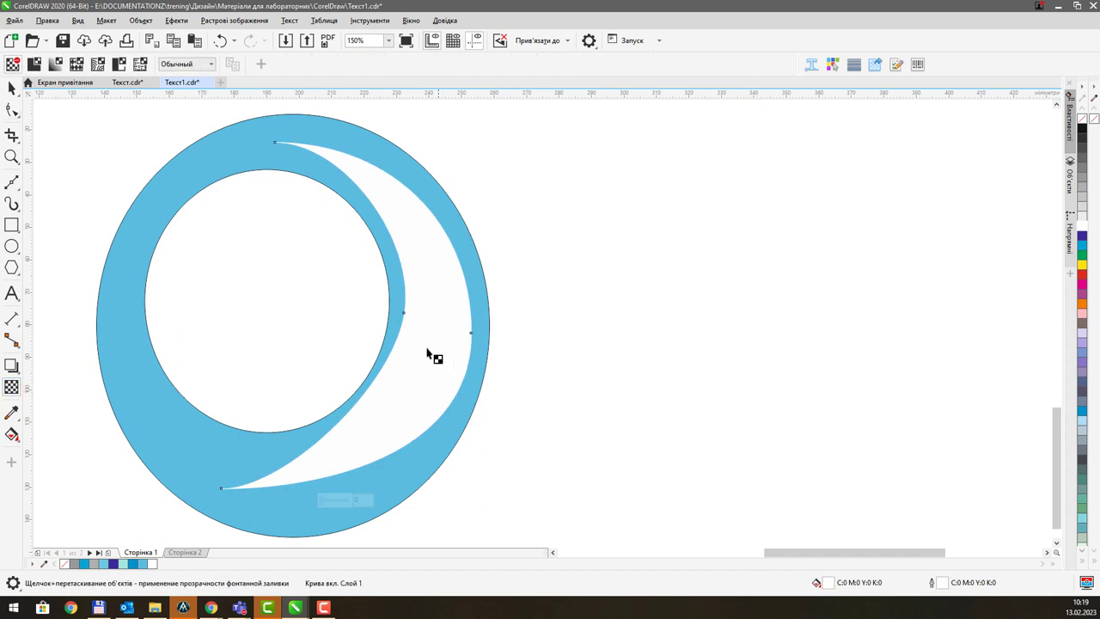
{"action": "left_click_drag", "start_coordinate": [425, 345], "coordinate": [621, 206]}
{"action": "left_click_drag", "start_coordinate": [425, 345], "coordinate": [343, 441]}
{"action": "left_click_drag", "start_coordinate": [485, 326], "coordinate": [444, 354]}
{"action": "left_click_drag", "start_coordinate": [344, 441], "coordinate": [298, 475]}
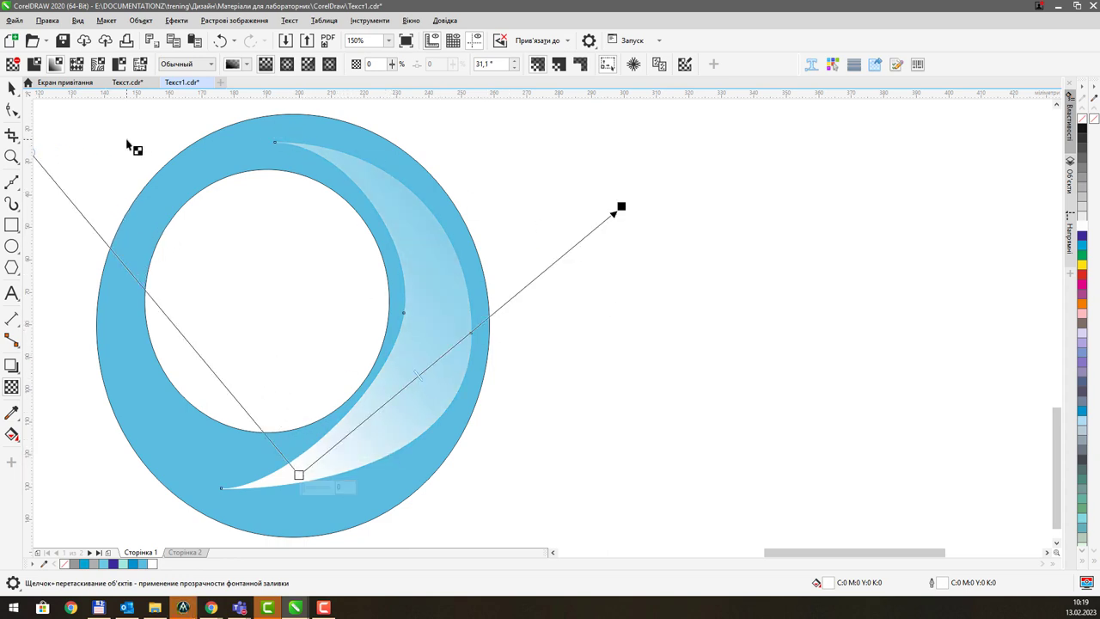
{"action": "left_click", "coordinate": [11, 88]}
- Set the start node of the crescent's gradient transparency to 43%
{"action": "scroll", "coordinate": [369, 169], "scroll_direction": "down", "scroll_amount": 1}
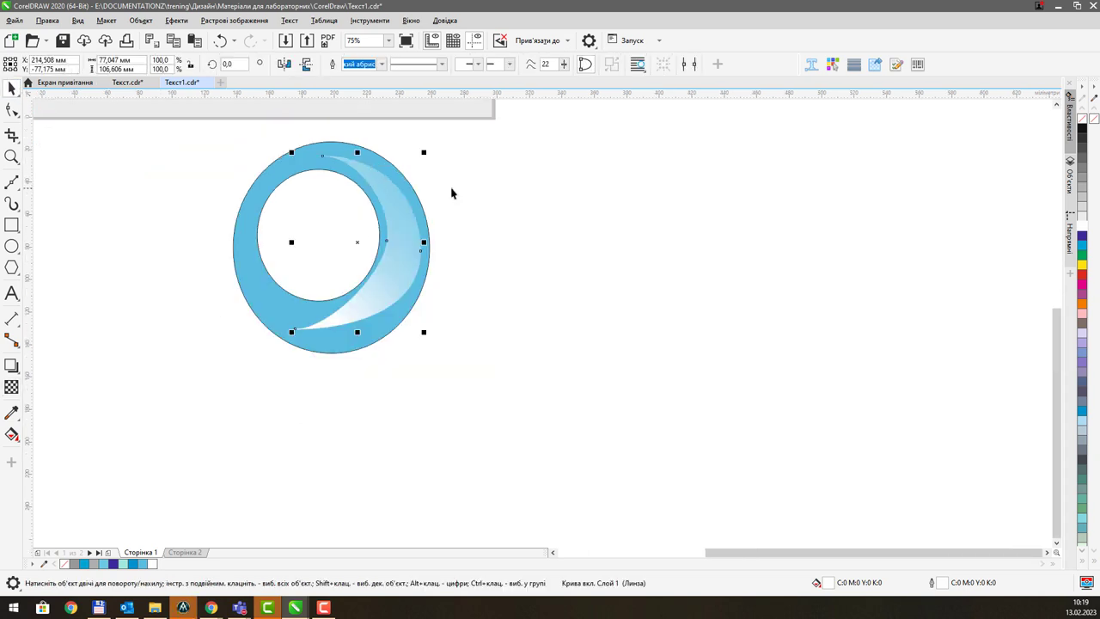
{"action": "left_click", "coordinate": [480, 191]}
{"action": "left_click_drag", "start_coordinate": [481, 192], "coordinate": [469, 238]}
{"action": "left_click", "coordinate": [386, 277]}
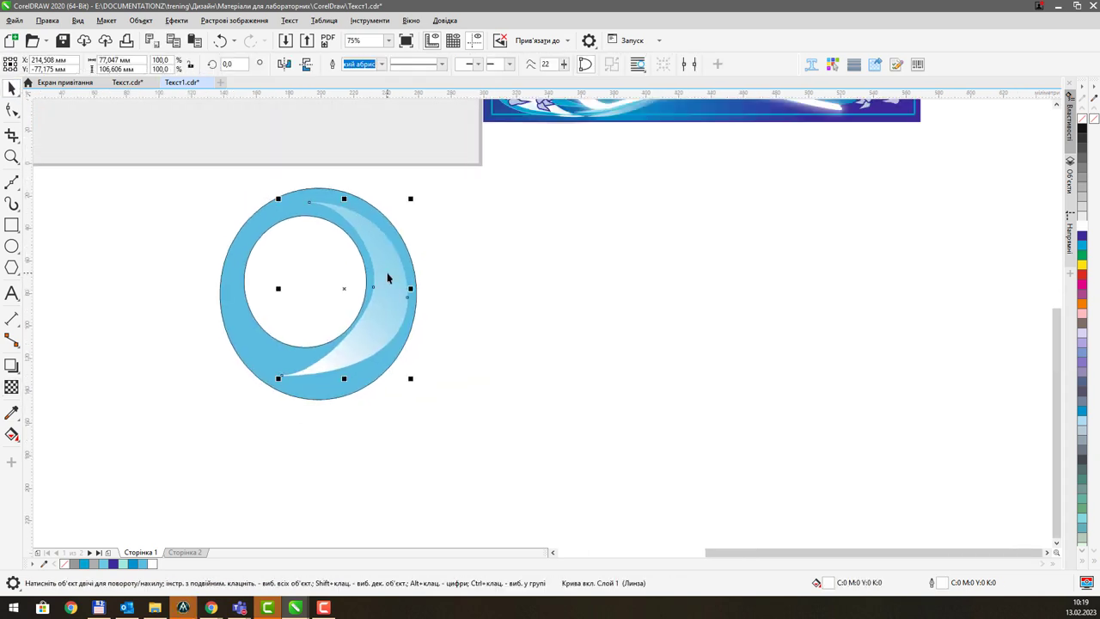
{"action": "left_click", "coordinate": [11, 387]}
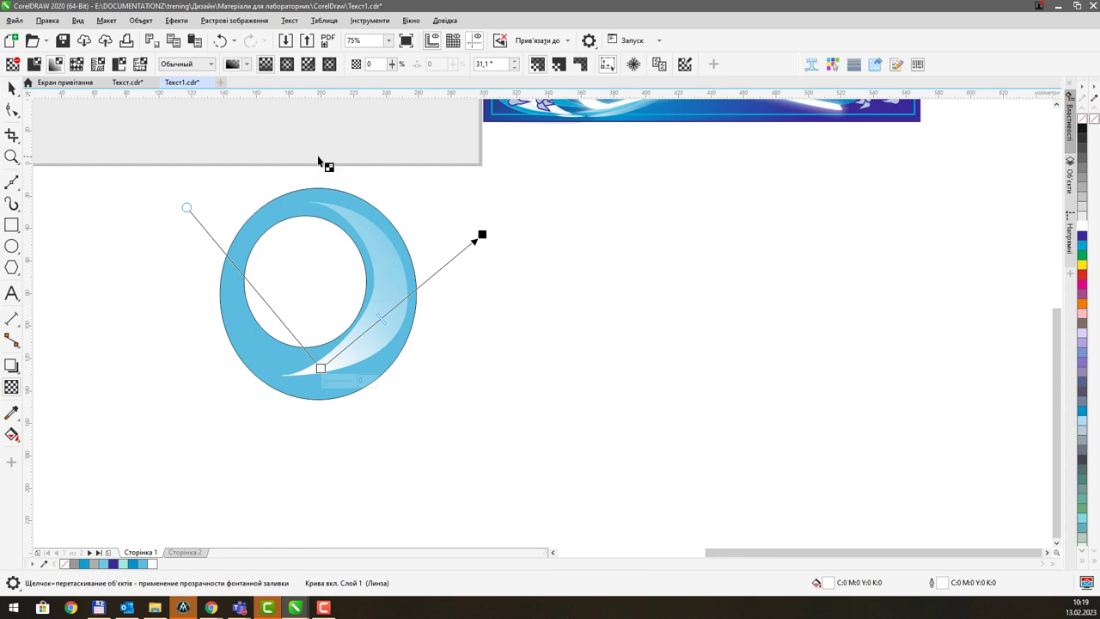
{"action": "left_click", "coordinate": [392, 64]}
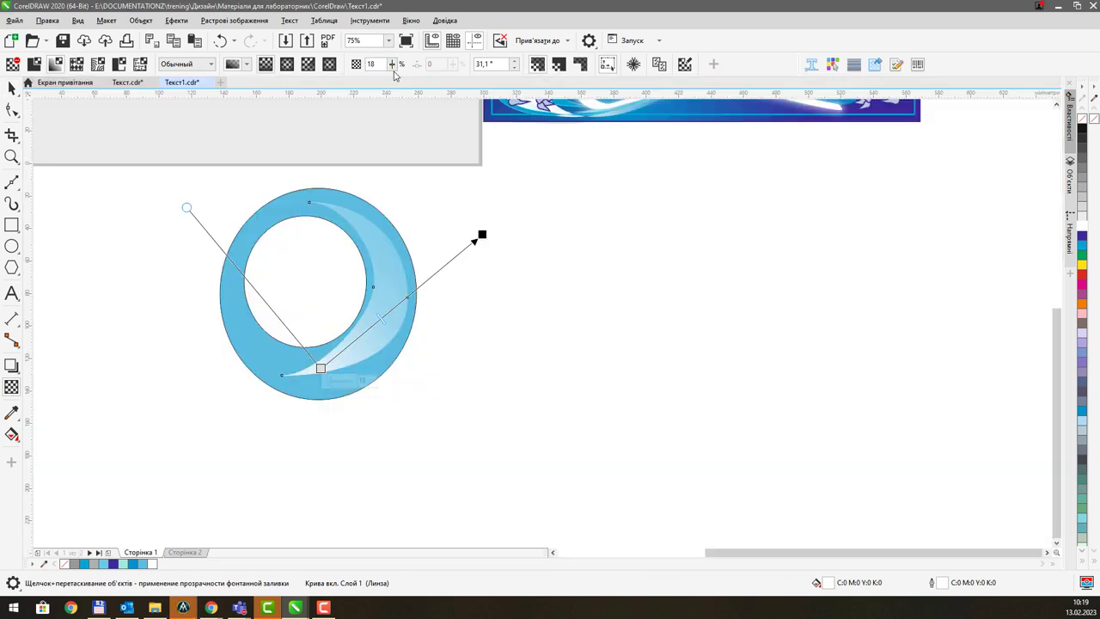
{"action": "left_click_drag", "start_coordinate": [393, 81], "coordinate": [407, 80]}
{"action": "left_click", "coordinate": [394, 65]}
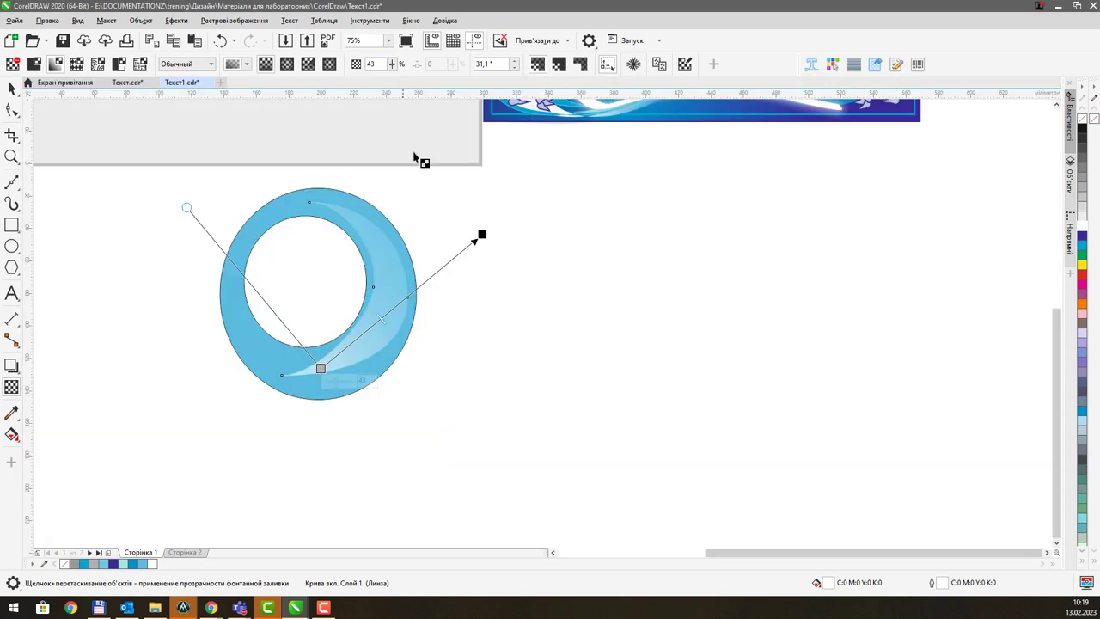
{"action": "left_click", "coordinate": [553, 289]}
{"action": "left_click_drag", "start_coordinate": [593, 272], "coordinate": [591, 326]}
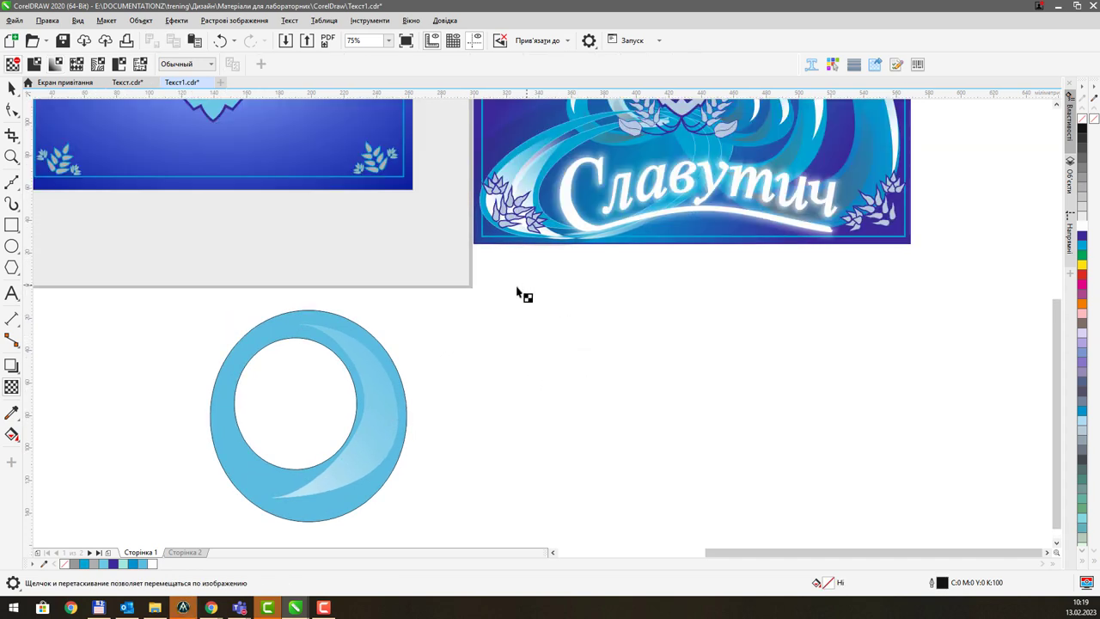
- Move the start of the crescent's gradient transparency up beside the hole's lower right edge and set that node's transparency to 22%
{"action": "left_click", "coordinate": [380, 416]}
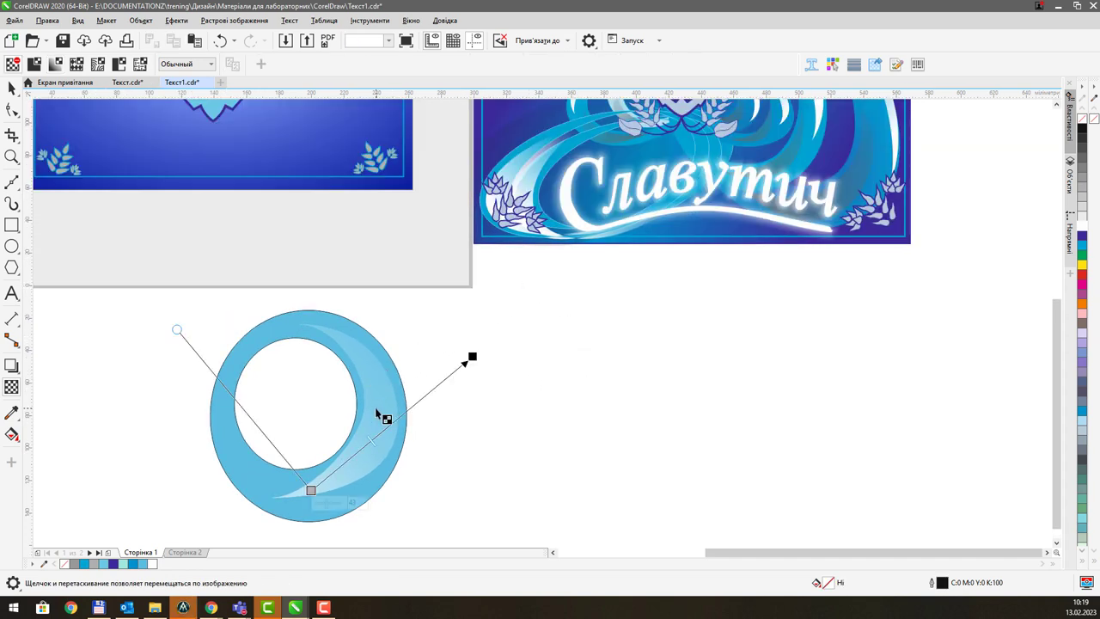
{"action": "left_click_drag", "start_coordinate": [311, 487], "coordinate": [327, 434]}
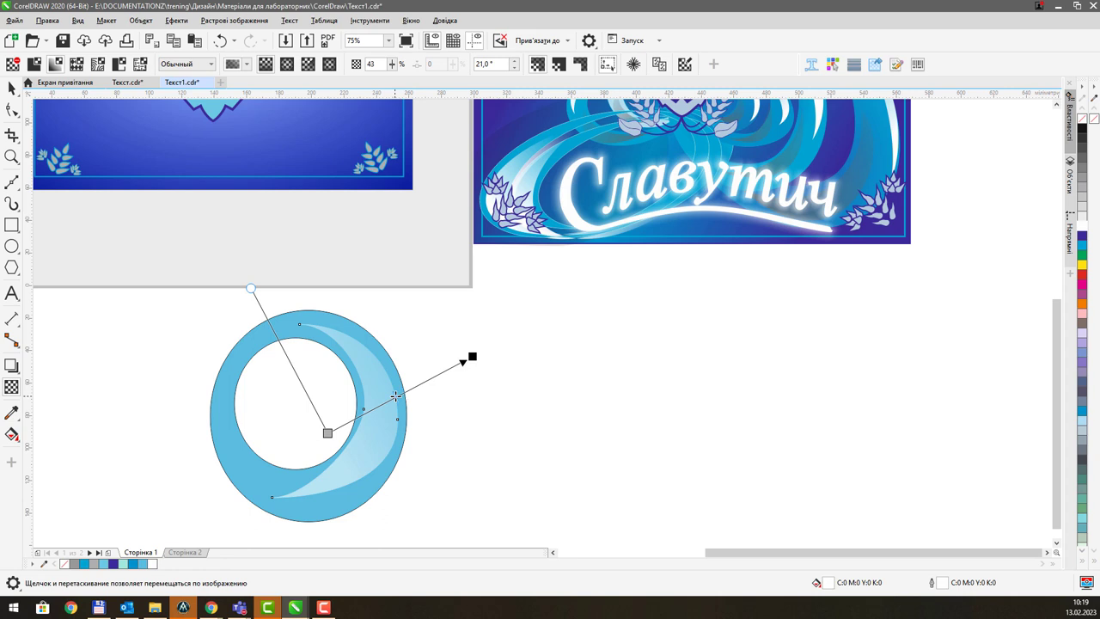
{"action": "left_click_drag", "start_coordinate": [394, 66], "coordinate": [381, 79]}
{"action": "left_click", "coordinate": [394, 65]}
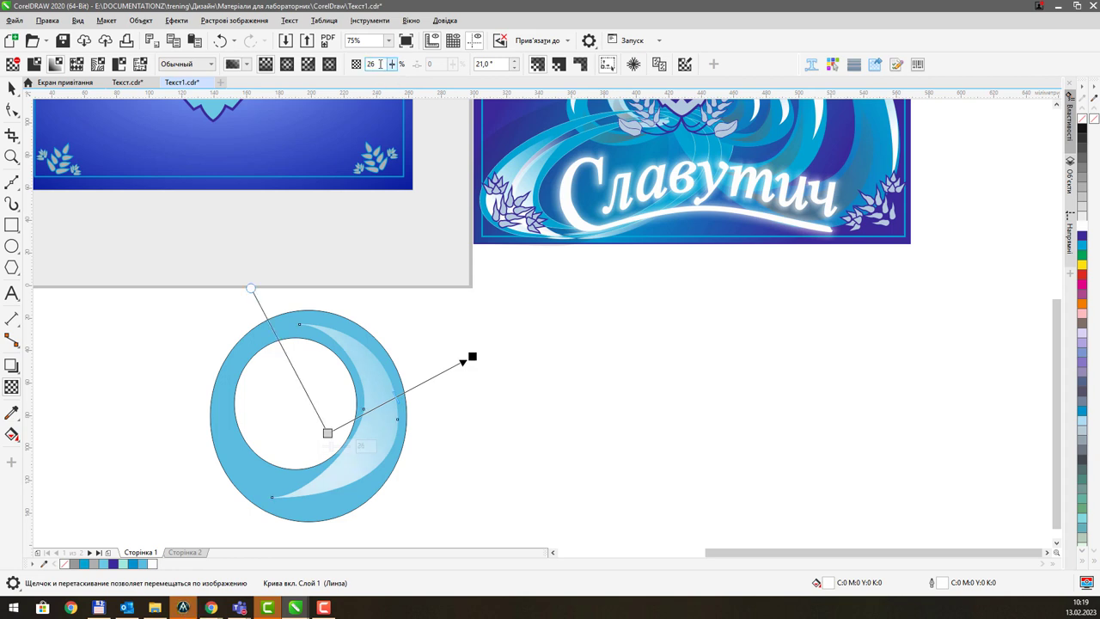
{"action": "type", "text": "2"}
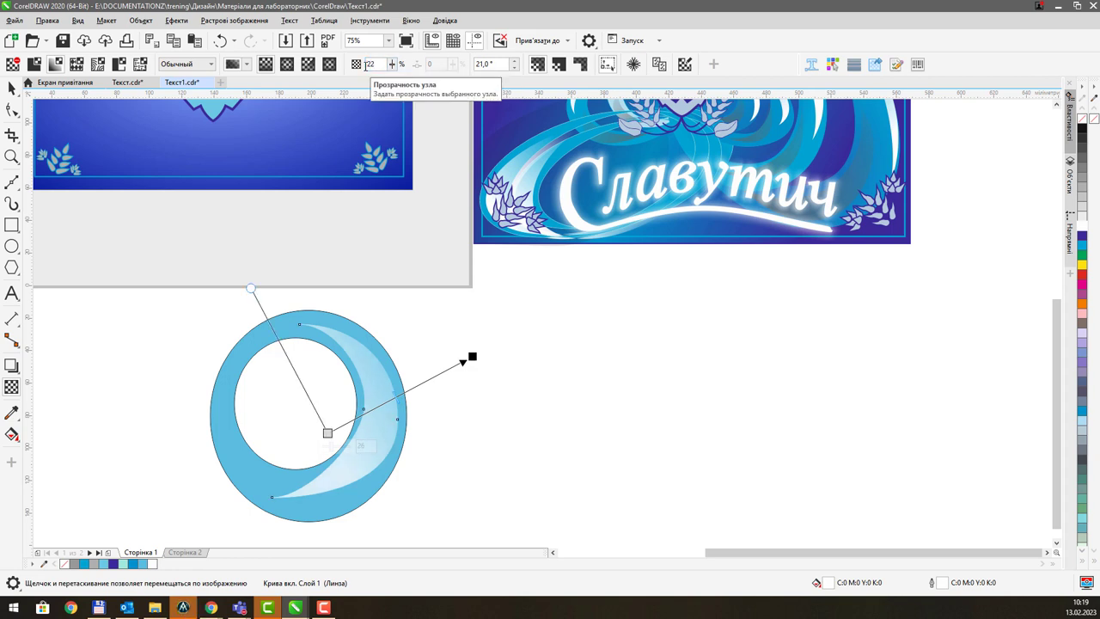
{"action": "left_click", "coordinate": [12, 87]}
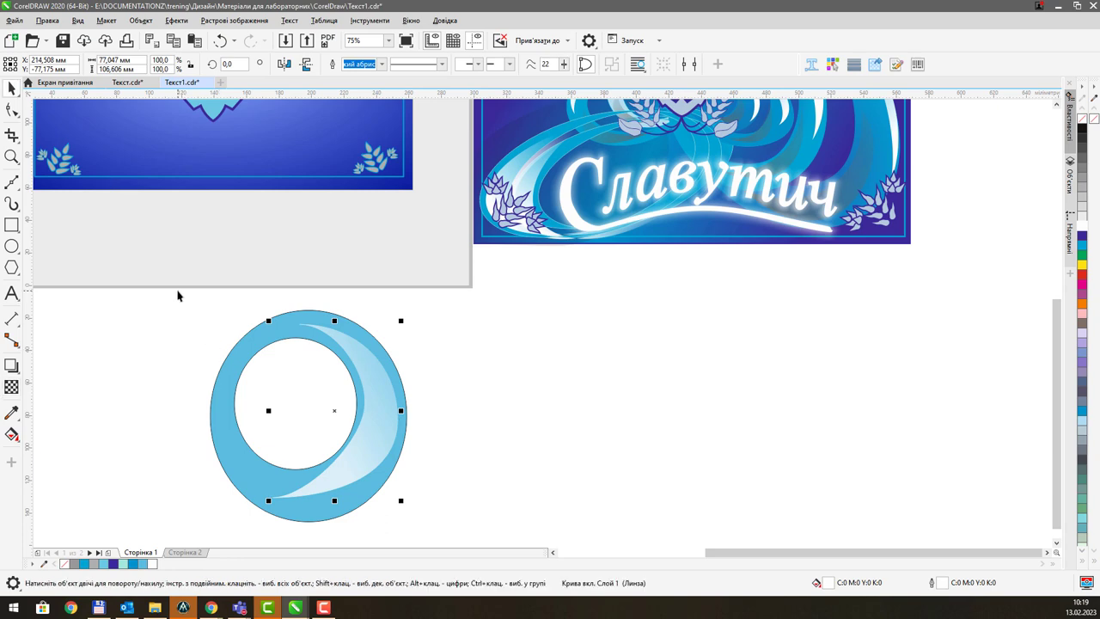
- Group the ring with its white crescent and set the group's outline colour to 10% black
{"action": "left_click_drag", "start_coordinate": [178, 295], "coordinate": [487, 546]}
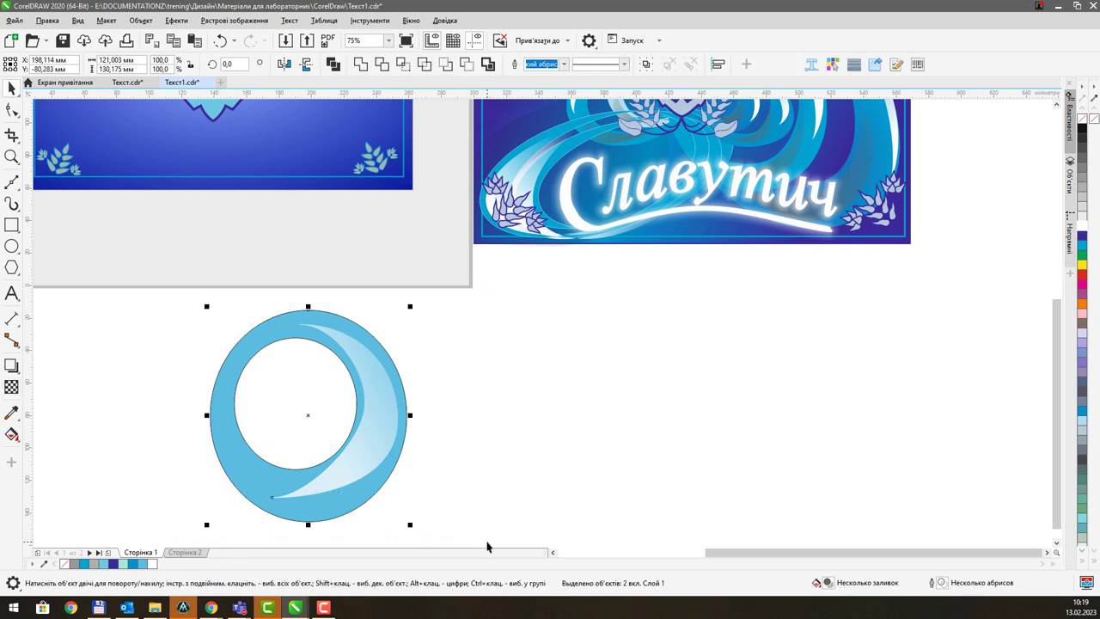
{"action": "key", "text": "ctrl+g"}
{"action": "scroll", "coordinate": [396, 375], "scroll_direction": "down", "scroll_amount": 5}
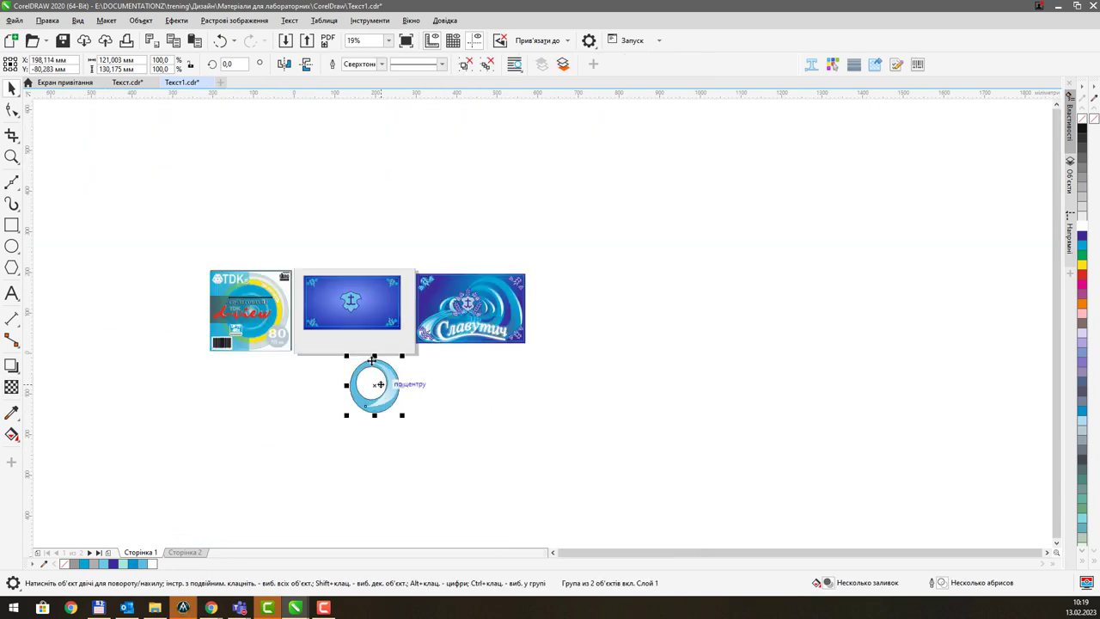
{"action": "scroll", "coordinate": [365, 383], "scroll_direction": "up", "scroll_amount": 2}
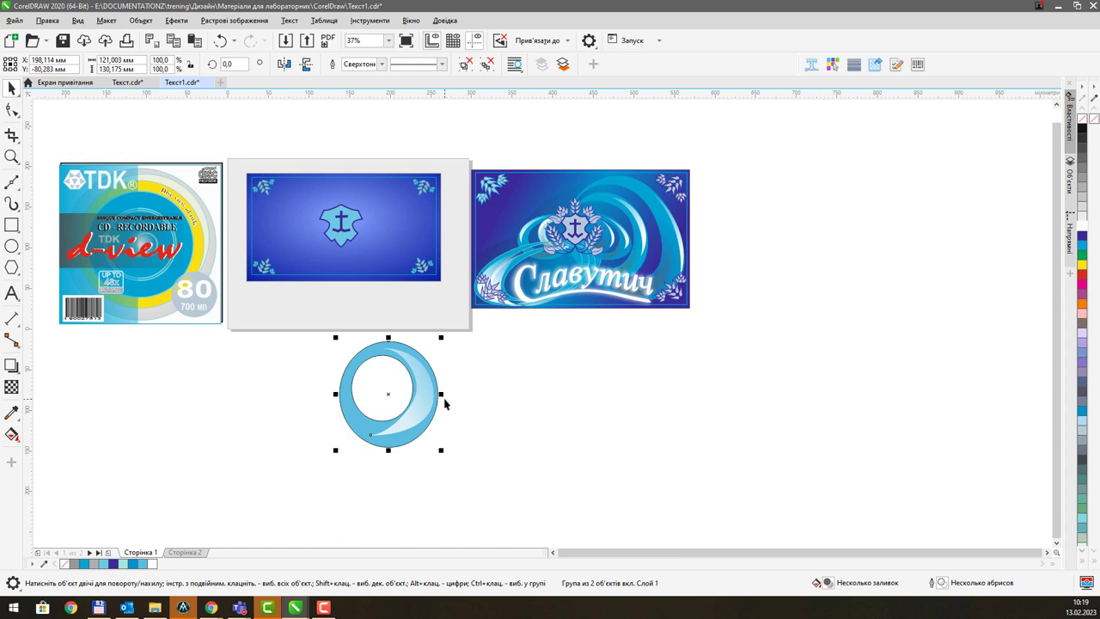
{"action": "scroll", "coordinate": [398, 371], "scroll_direction": "up", "scroll_amount": 2}
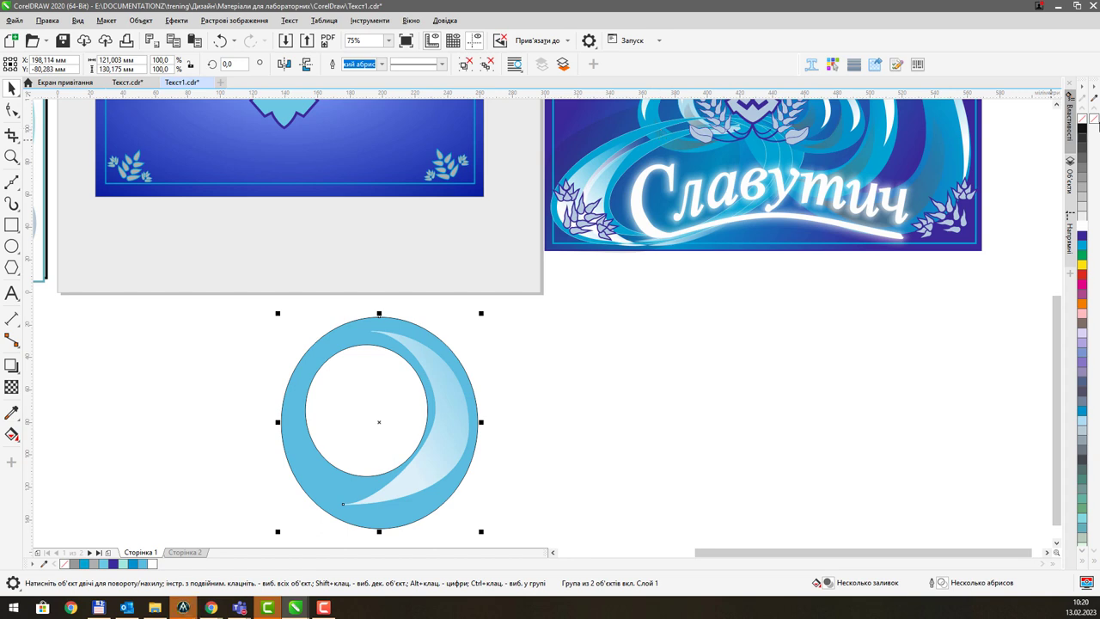
{"action": "right_click", "coordinate": [1081, 218]}
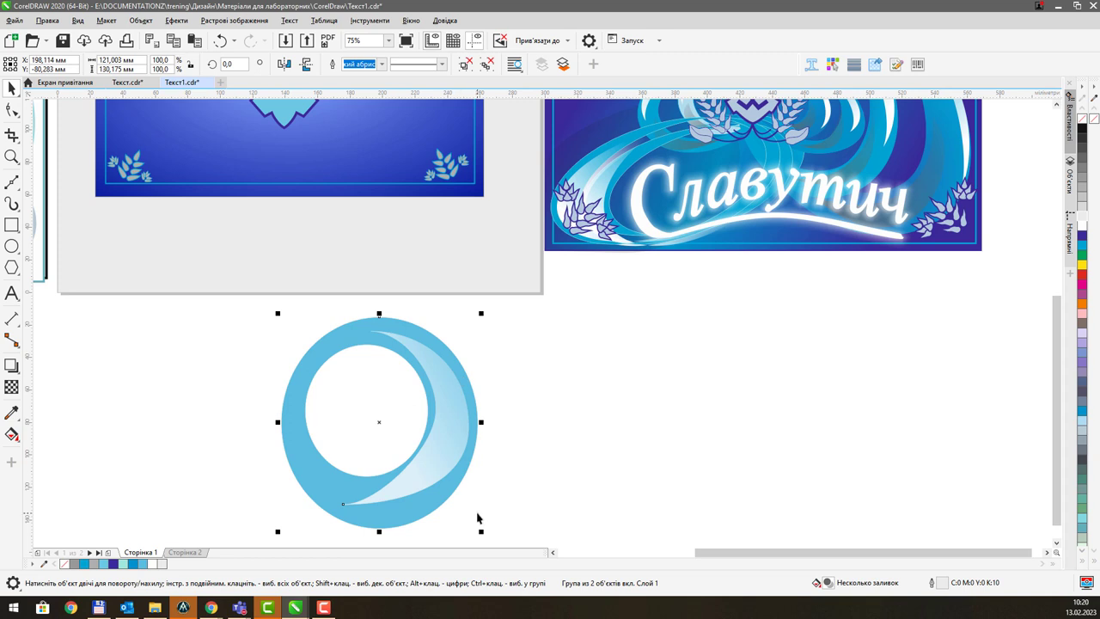
- Narrow the ring group to about 87 mm wide and skew it into a slanted ellipse about 120 mm wide
{"action": "left_click_drag", "start_coordinate": [480, 422], "coordinate": [427, 422]}
{"action": "scroll", "coordinate": [360, 414], "scroll_direction": "down", "scroll_amount": 1}
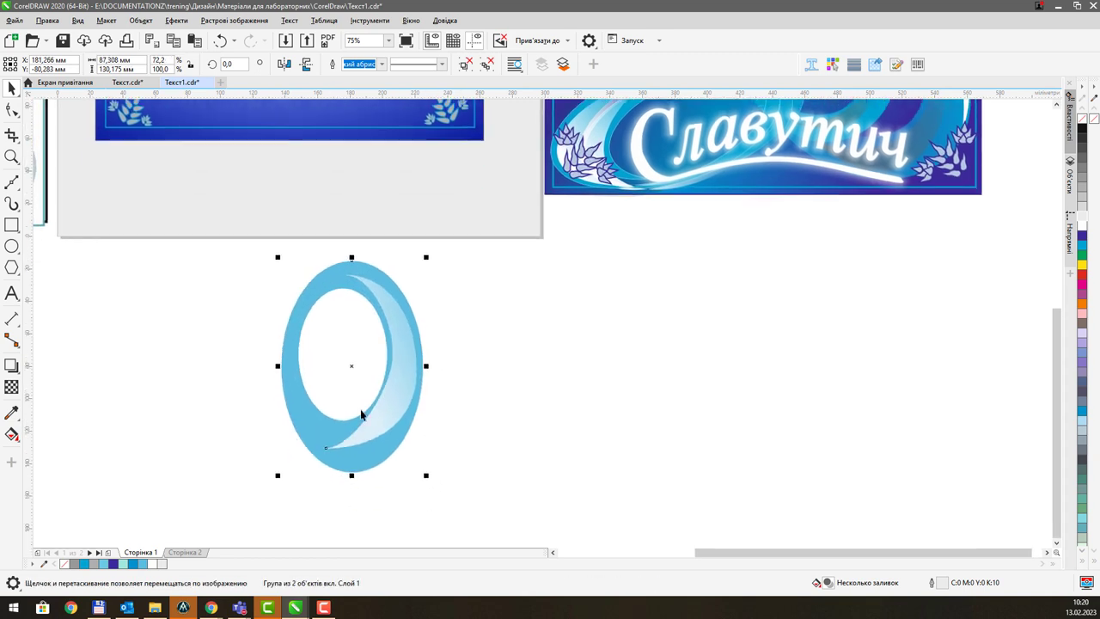
{"action": "left_click", "coordinate": [370, 436]}
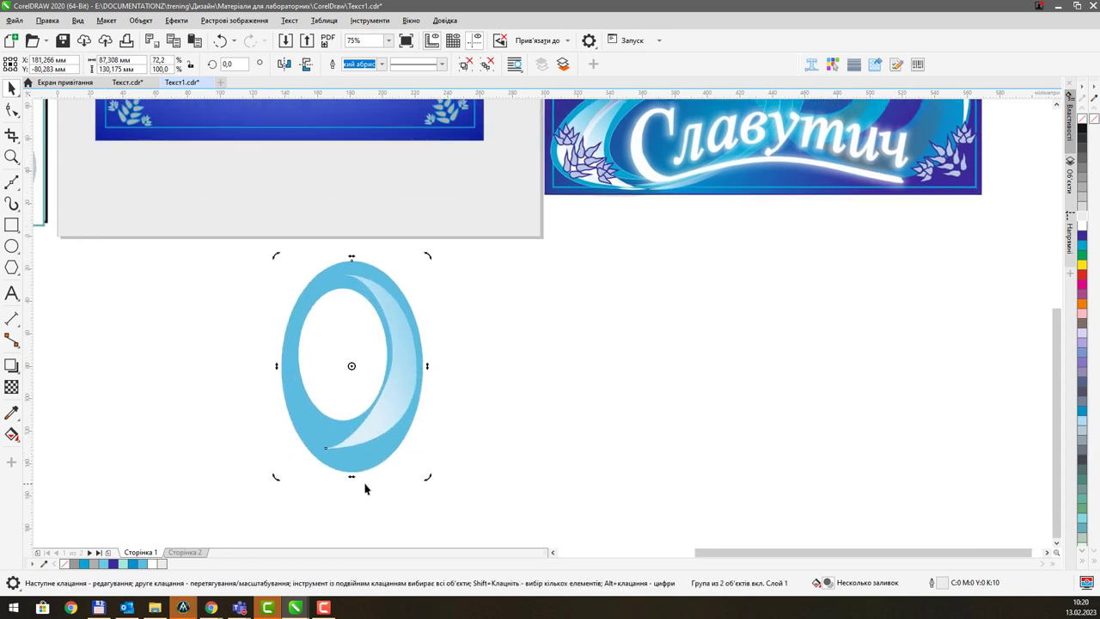
{"action": "left_click_drag", "start_coordinate": [276, 476], "coordinate": [216, 448]}
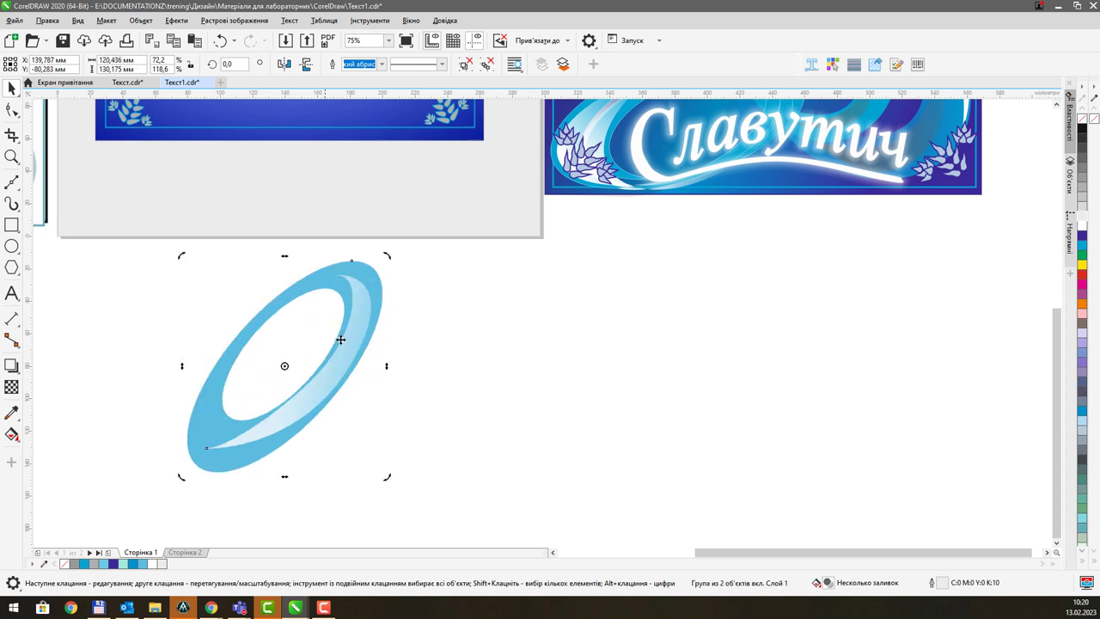
- Rotate the slanted ring group to about 84.8° so that it leans to the upper left
{"action": "scroll", "coordinate": [365, 374], "scroll_direction": "up", "scroll_amount": 1}
{"action": "scroll", "coordinate": [364, 374], "scroll_direction": "down", "scroll_amount": 1}
{"action": "scroll", "coordinate": [369, 364], "scroll_direction": "up", "scroll_amount": 1}
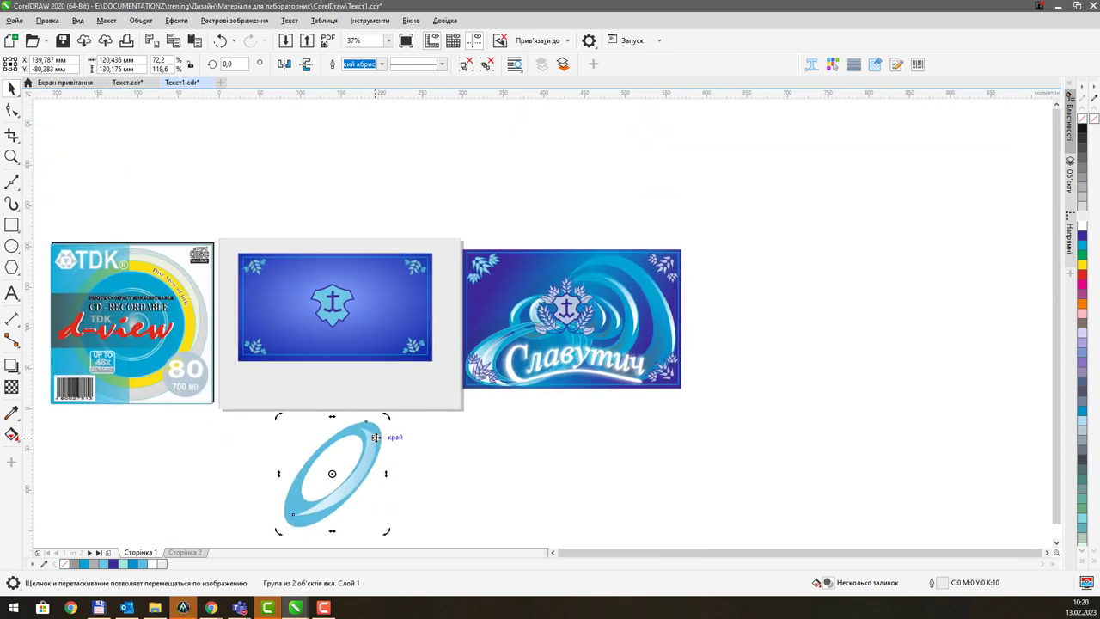
{"action": "left_click_drag", "start_coordinate": [384, 416], "coordinate": [417, 410]}
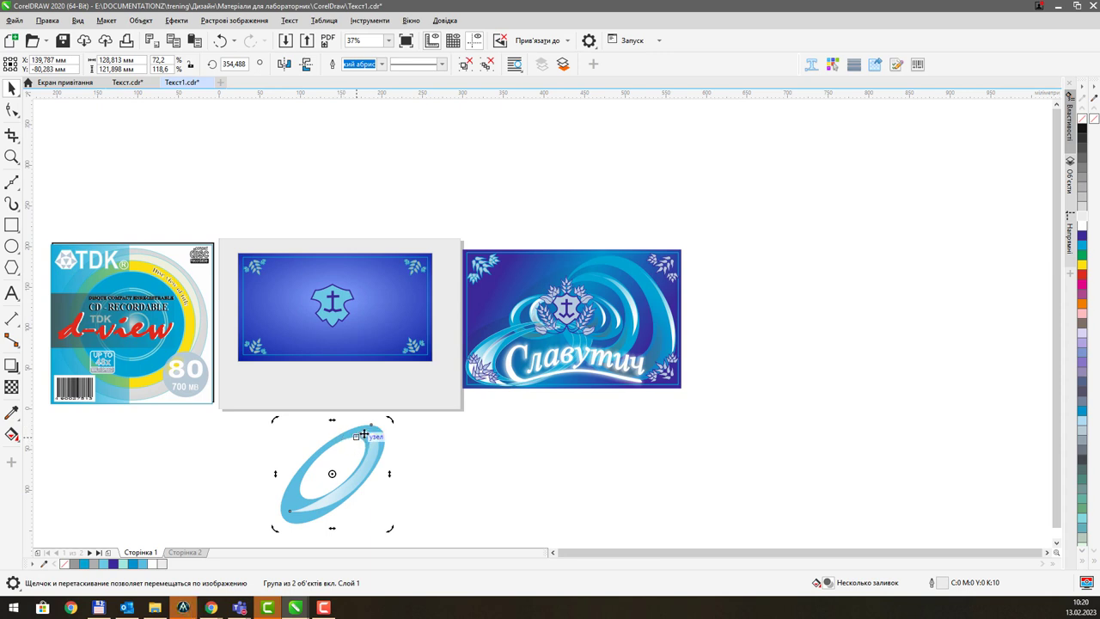
{"action": "left_click_drag", "start_coordinate": [389, 419], "coordinate": [278, 417]}
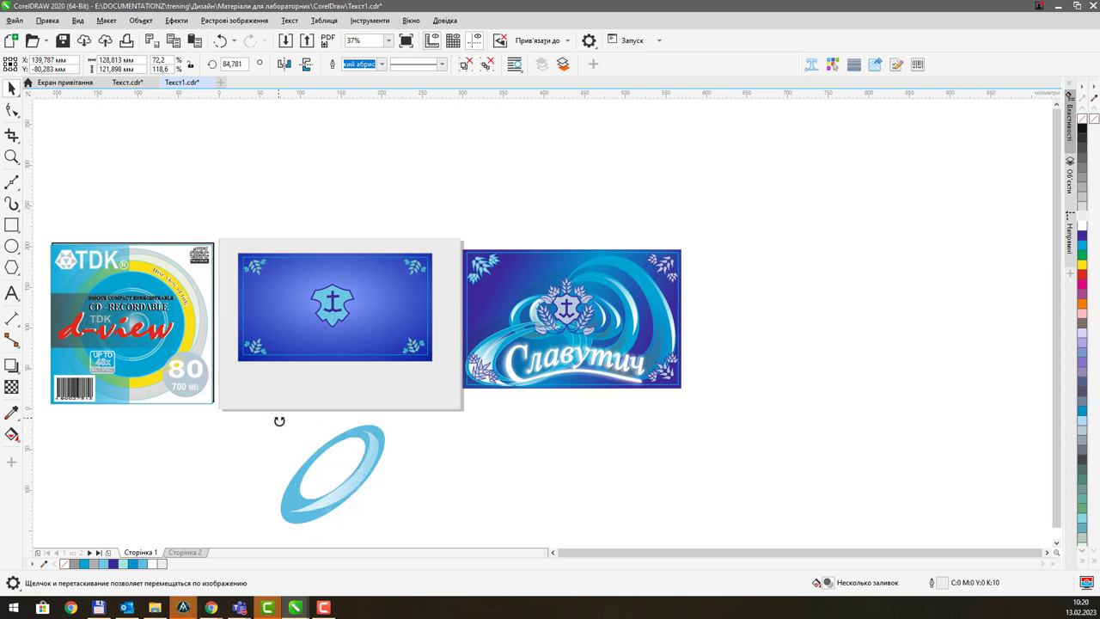
- Place the ring on the label over the shield's right side, scaled to about 81 by 73 mm and rotated to about 172.7°
{"action": "left_click", "coordinate": [363, 466]}
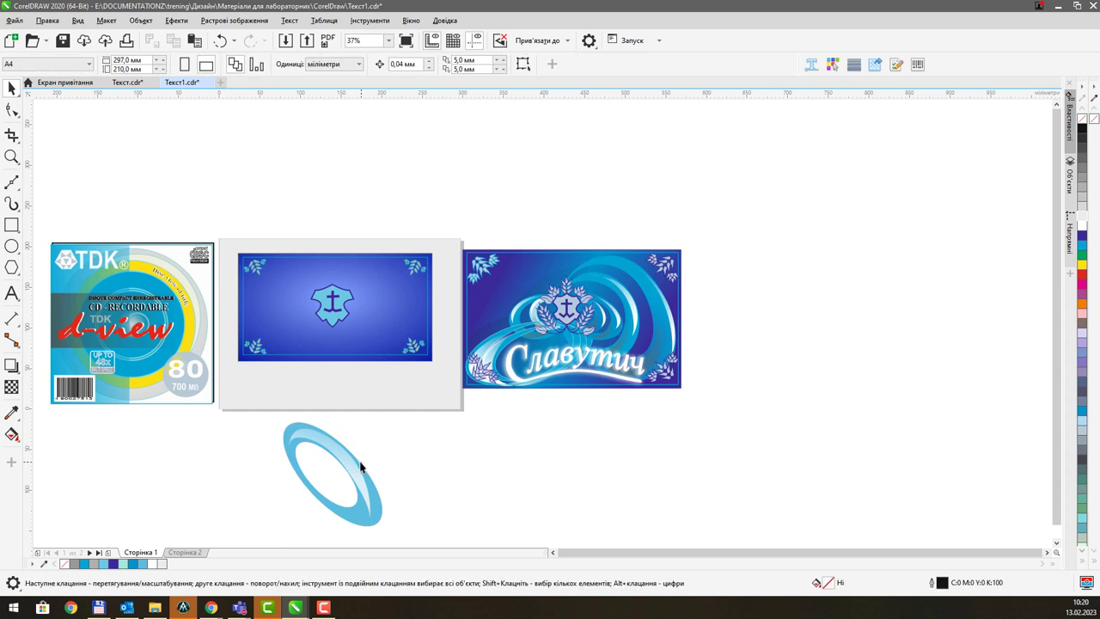
{"action": "left_click", "coordinate": [376, 507]}
{"action": "left_click_drag", "start_coordinate": [385, 529], "coordinate": [388, 285]}
{"action": "scroll", "coordinate": [349, 294], "scroll_direction": "up", "scroll_amount": 2}
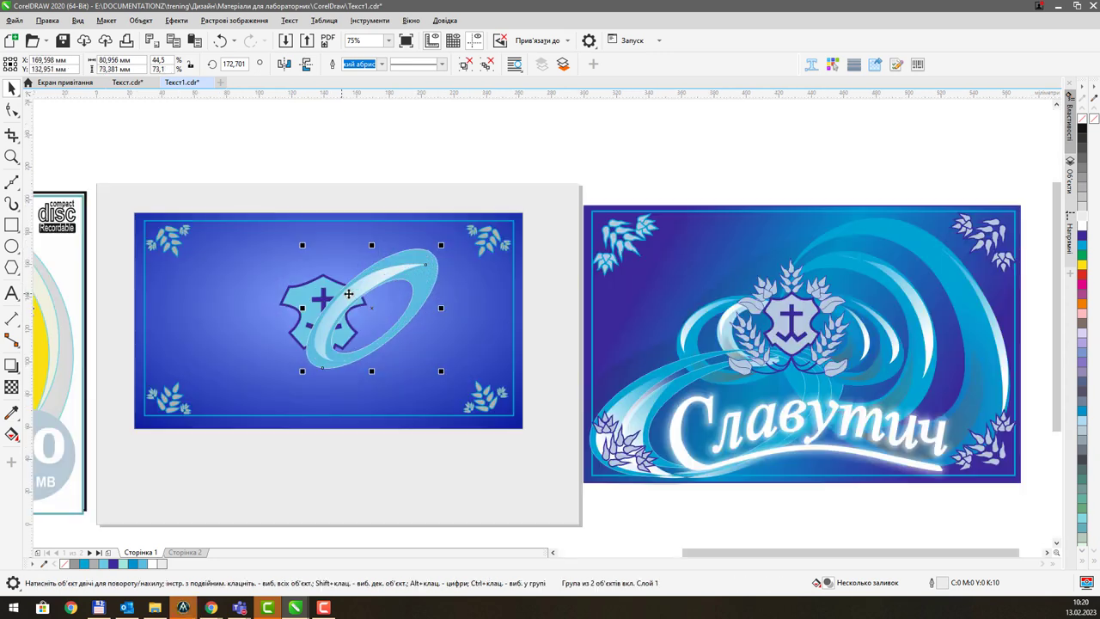
- Enlarge the ring toward the upper left and skew its right side downward, making it about 92 by 75 mm
{"action": "left_click", "coordinate": [373, 279]}
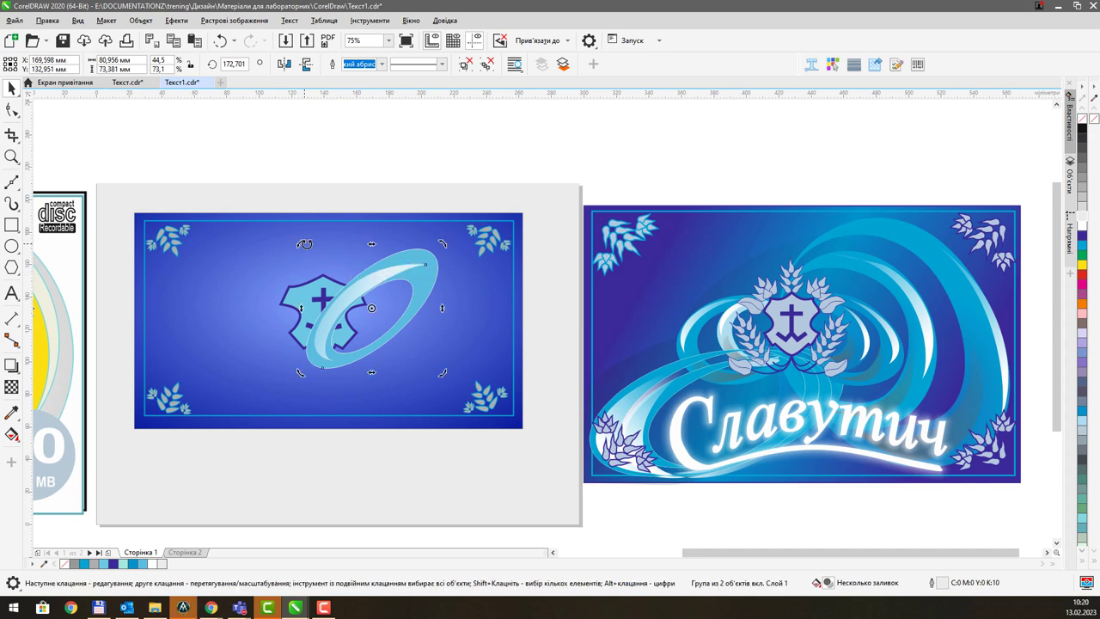
{"action": "left_click", "coordinate": [393, 301]}
{"action": "left_click_drag", "start_coordinate": [300, 245], "coordinate": [286, 226]}
{"action": "left_click", "coordinate": [436, 257]}
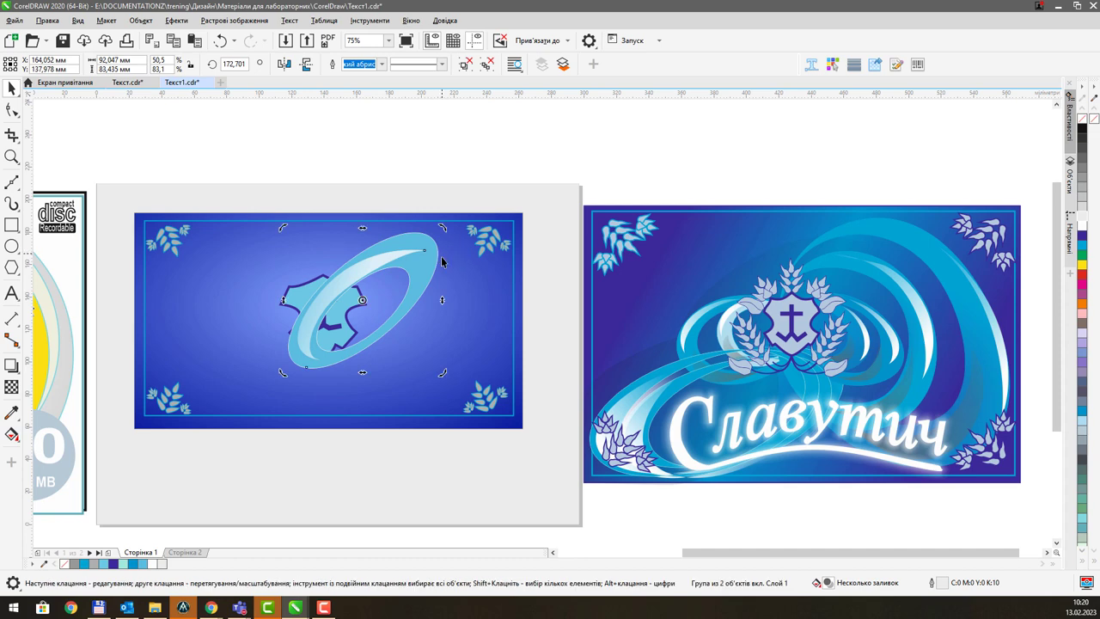
{"action": "left_click_drag", "start_coordinate": [442, 298], "coordinate": [446, 320]}
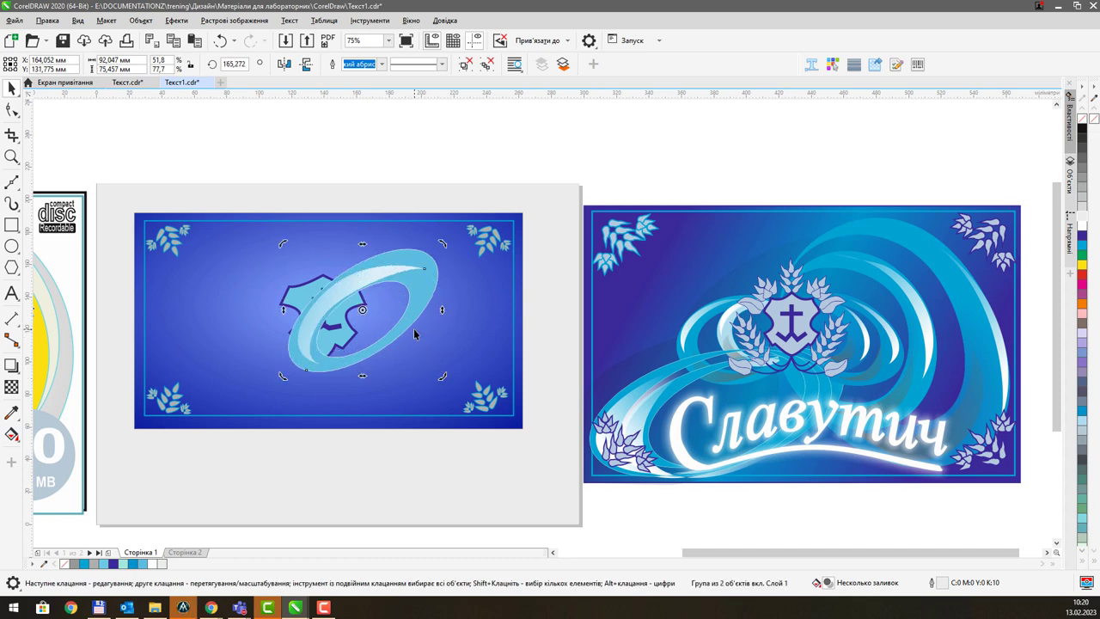
- Enlarge the ring to about 104 mm wide and flatten it from below to about 66 mm high
{"action": "left_click", "coordinate": [422, 279]}
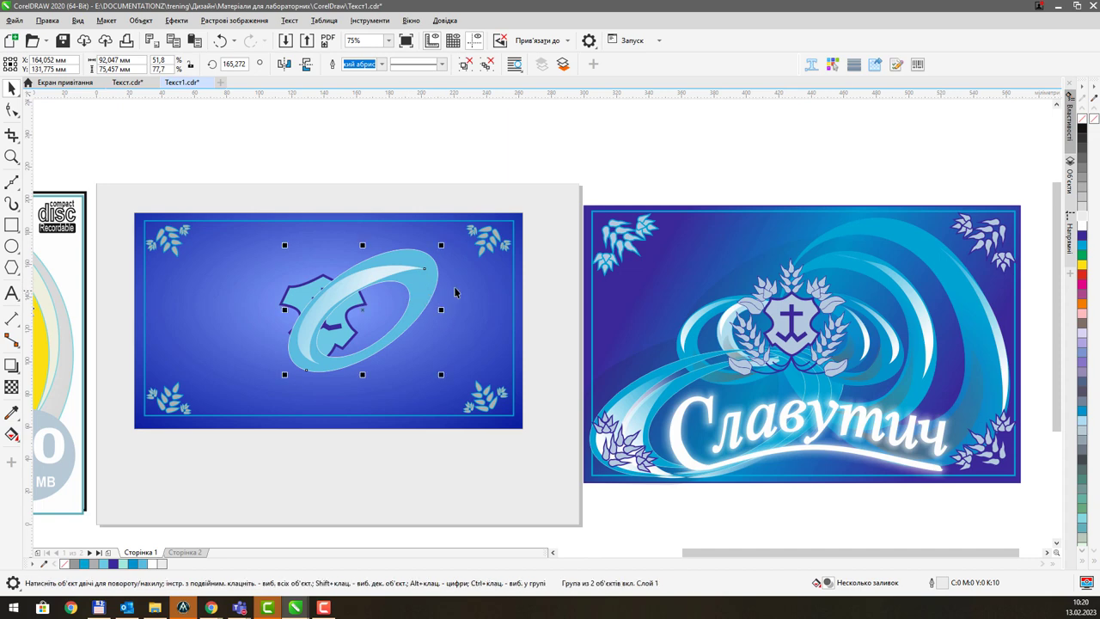
{"action": "left_click_drag", "start_coordinate": [440, 247], "coordinate": [461, 231]}
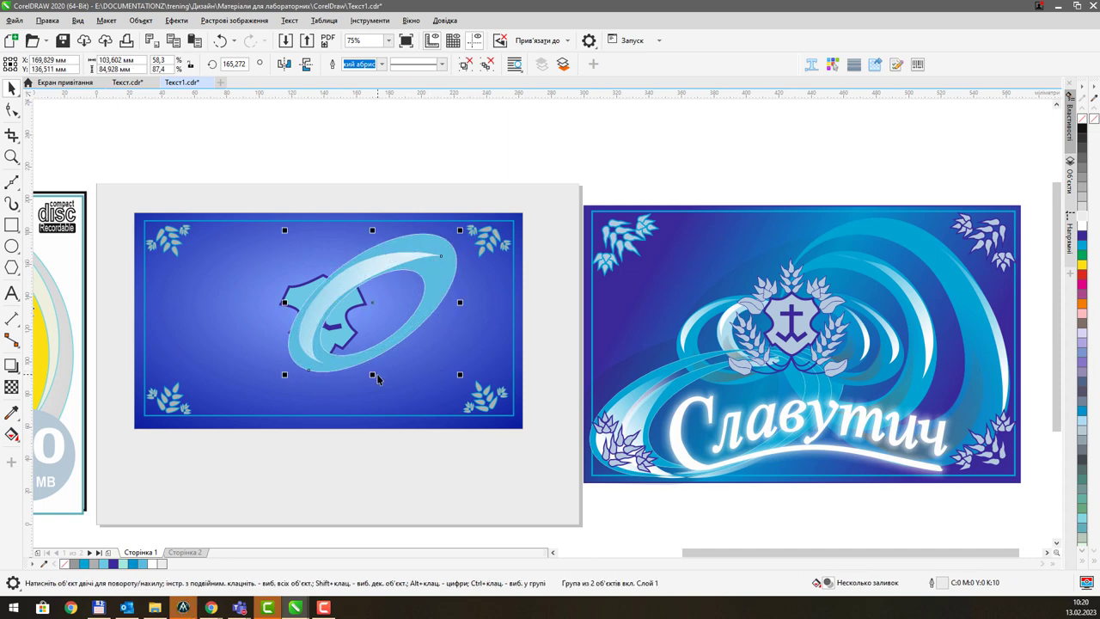
{"action": "left_click_drag", "start_coordinate": [377, 376], "coordinate": [371, 346]}
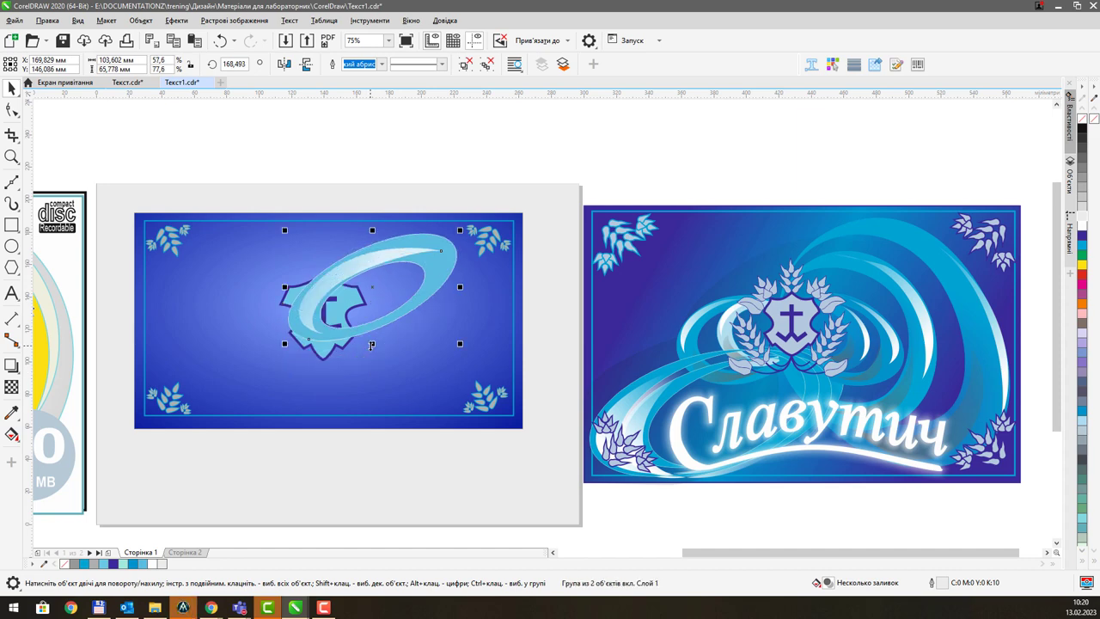
- Put the ring behind the shield but in front of the label background, and shift it slightly right and up
{"action": "key", "text": "shift+Page_Down"}
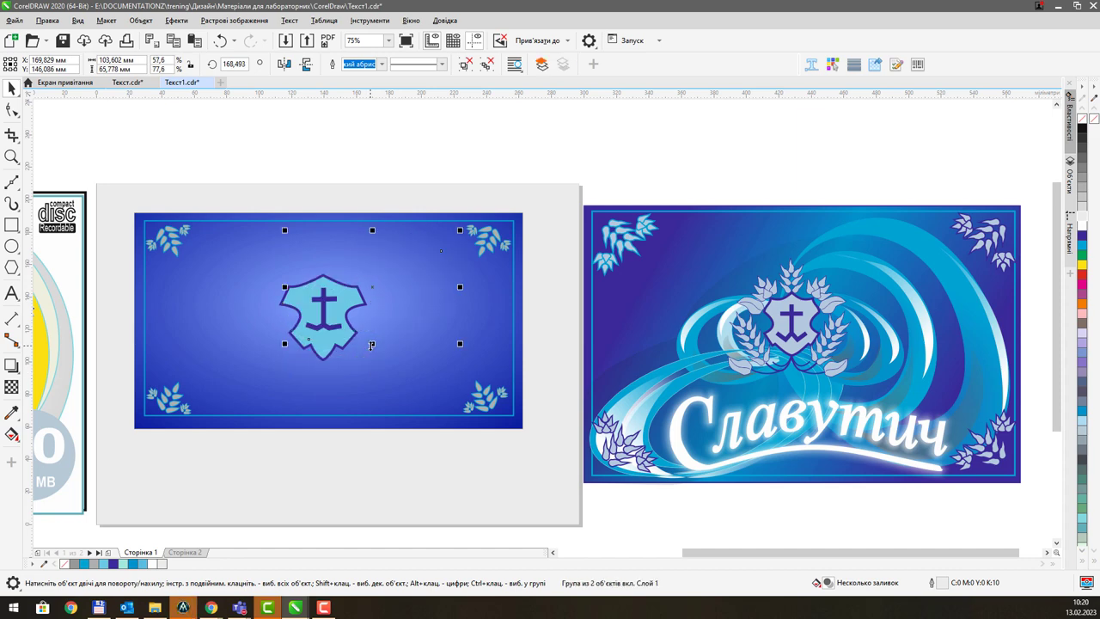
{"action": "key", "text": "ctrl+Page_Up"}
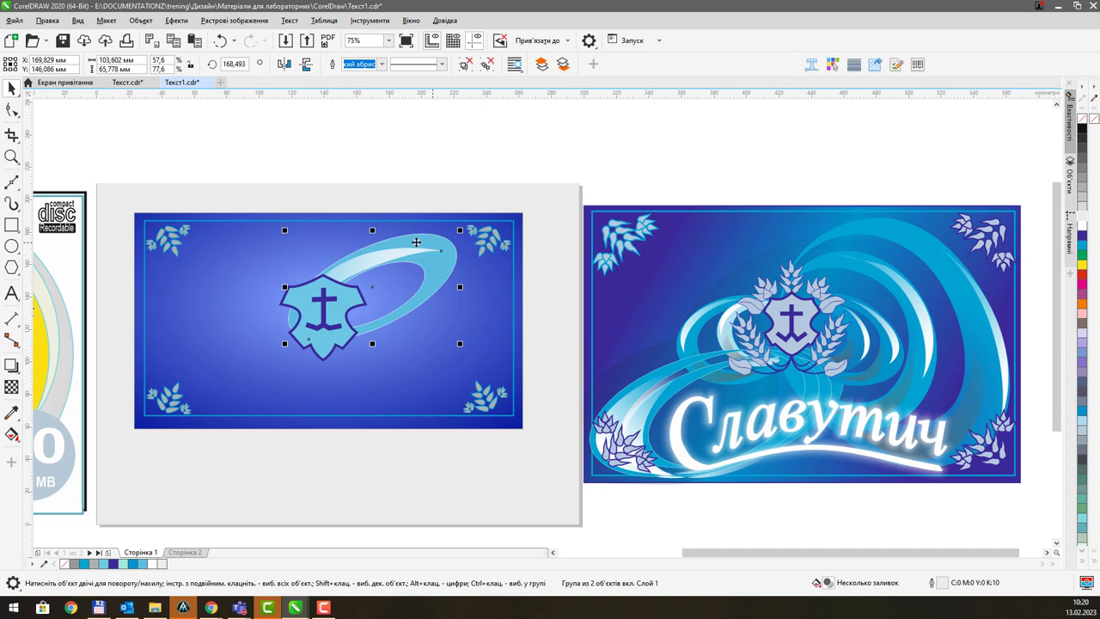
{"action": "left_click_drag", "start_coordinate": [416, 243], "coordinate": [422, 243]}
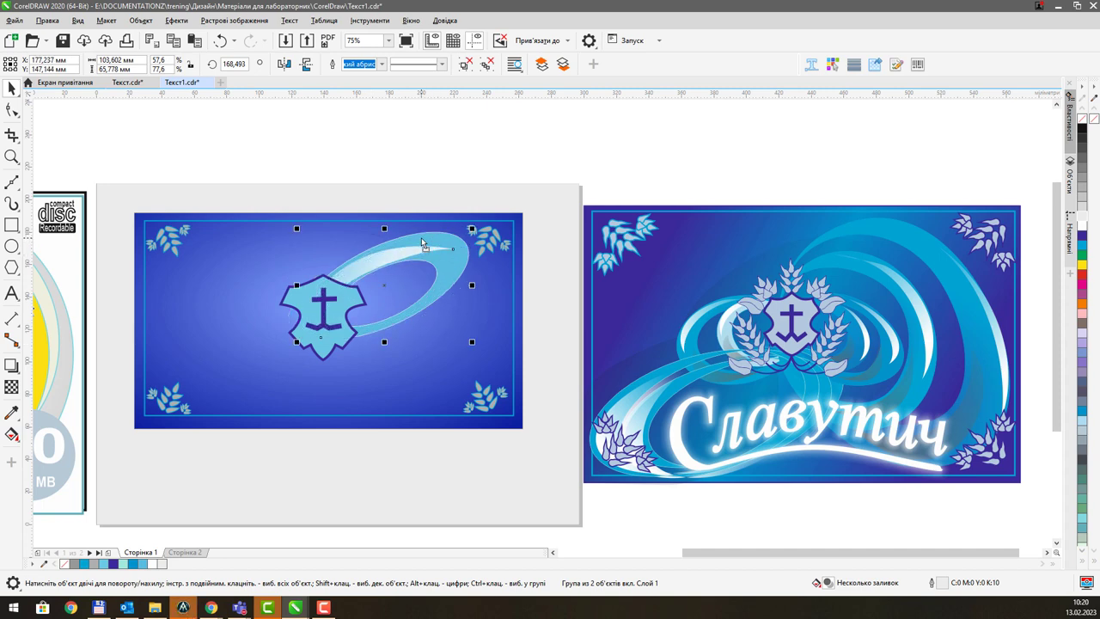
- Duplicate the ring and reduce the copy to about 78 by 37 mm, placing it inside the lower part of the first ring
{"action": "left_click_drag", "start_coordinate": [423, 243], "coordinate": [421, 240]}
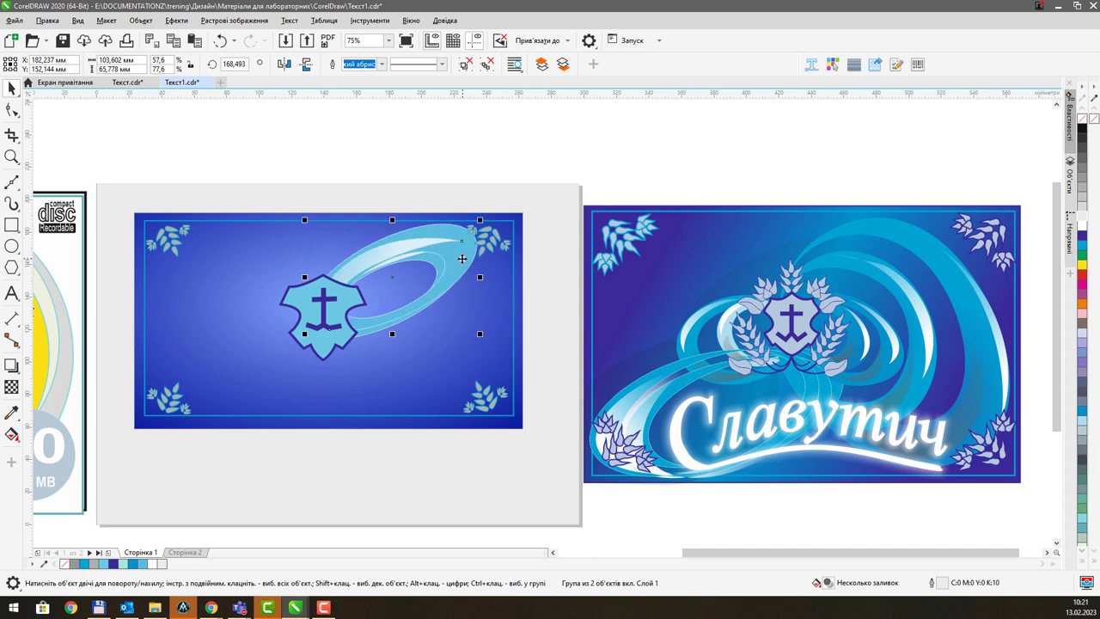
{"action": "left_click", "coordinate": [454, 255]}
{"action": "left_click_drag", "start_coordinate": [480, 220], "coordinate": [465, 342]}
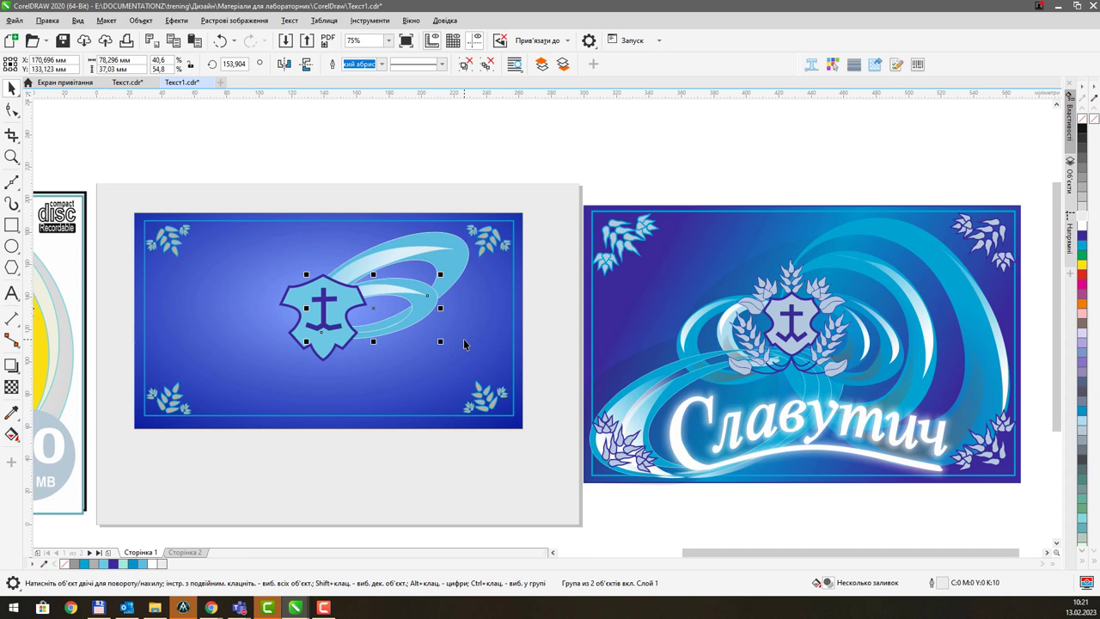
- Add two smaller ring copies at the shield's lower right, about 46 by 20 mm and, slanting down below it, about 48 by 36 mm
{"action": "left_click_drag", "start_coordinate": [464, 344], "coordinate": [435, 350]}
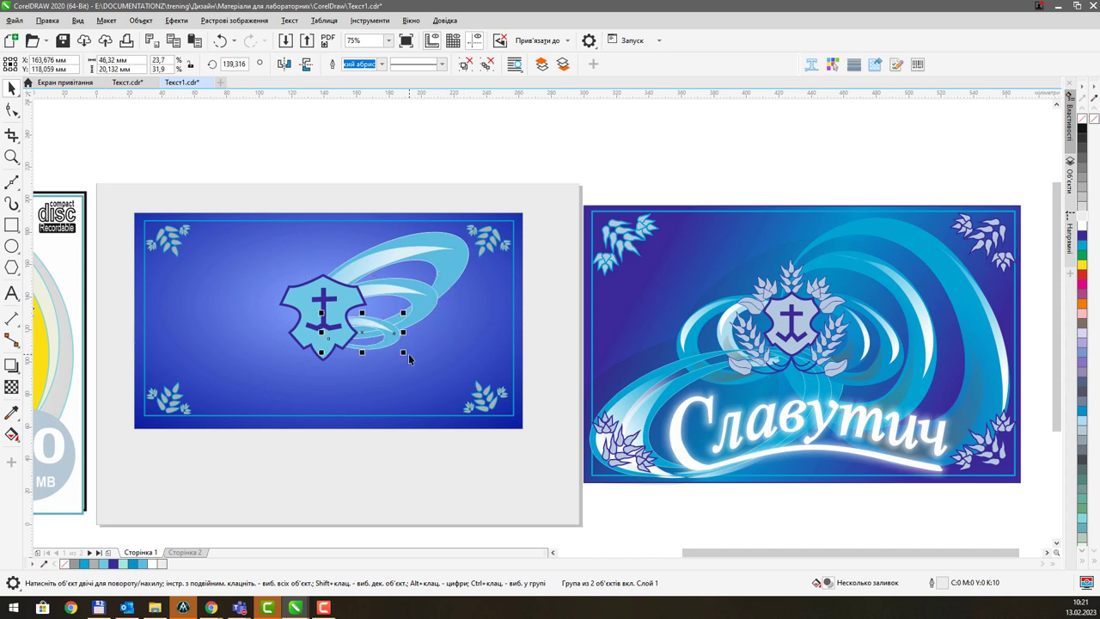
{"action": "key", "text": "Tab"}
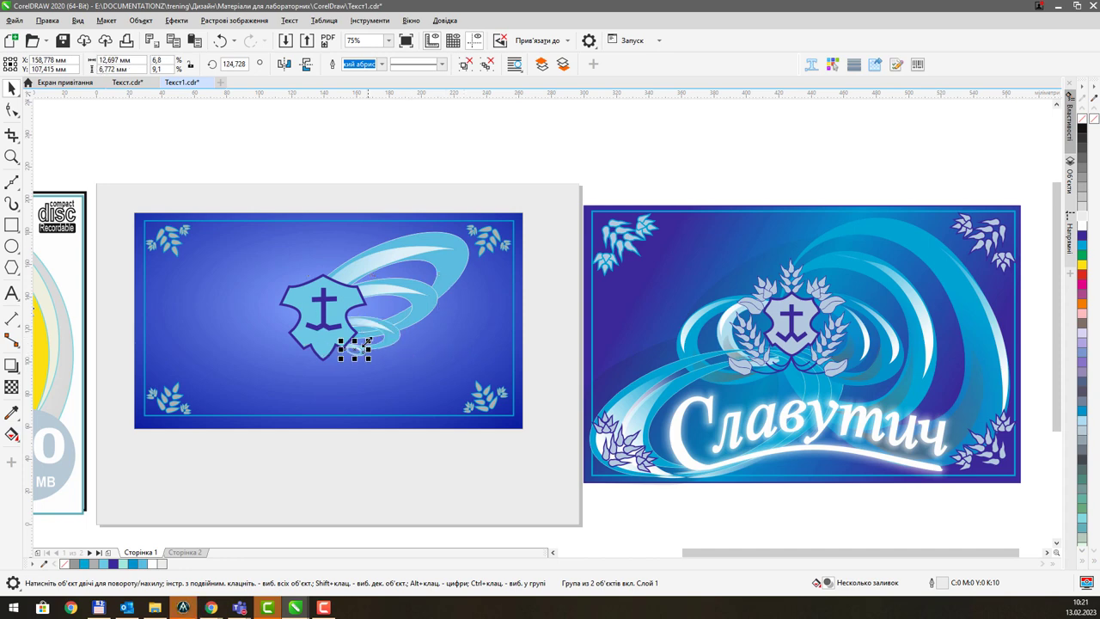
{"action": "left_click_drag", "start_coordinate": [368, 358], "coordinate": [428, 412]}
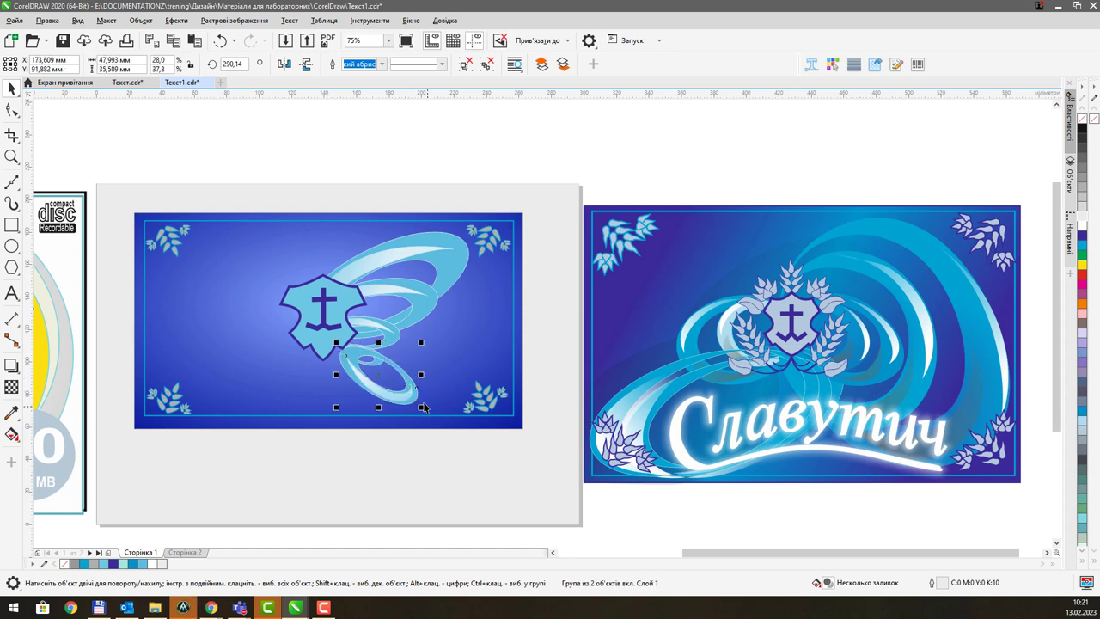
- Add another ring copy slanting down from the shield's lower right and scale it to about 80 by 84 mm
{"action": "key", "text": "ctrl+v"}
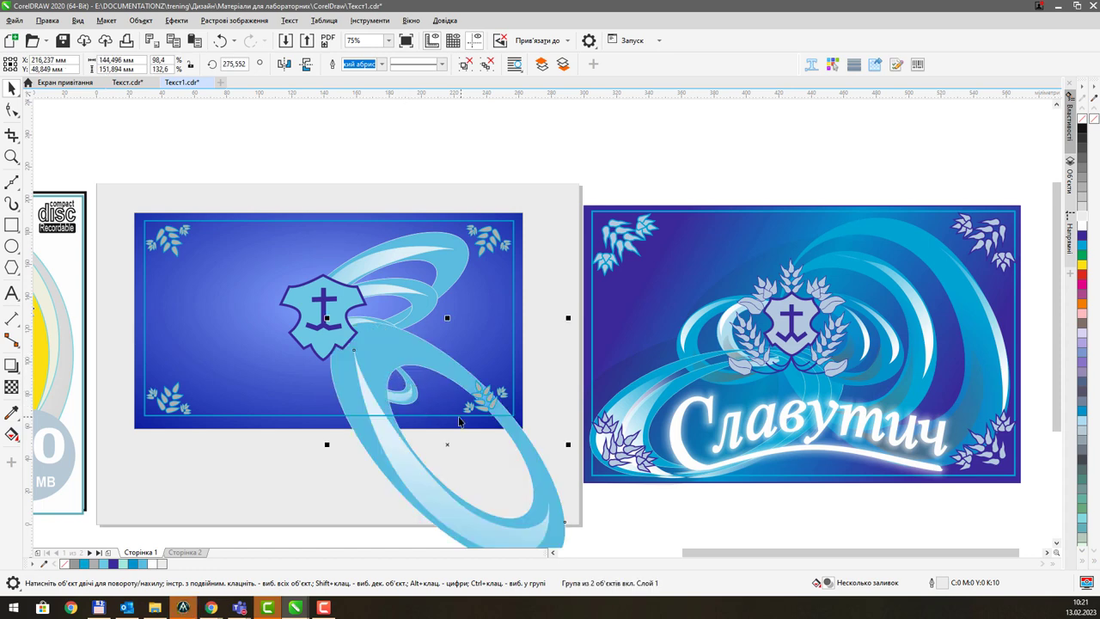
{"action": "left_click_drag", "start_coordinate": [509, 461], "coordinate": [484, 410]}
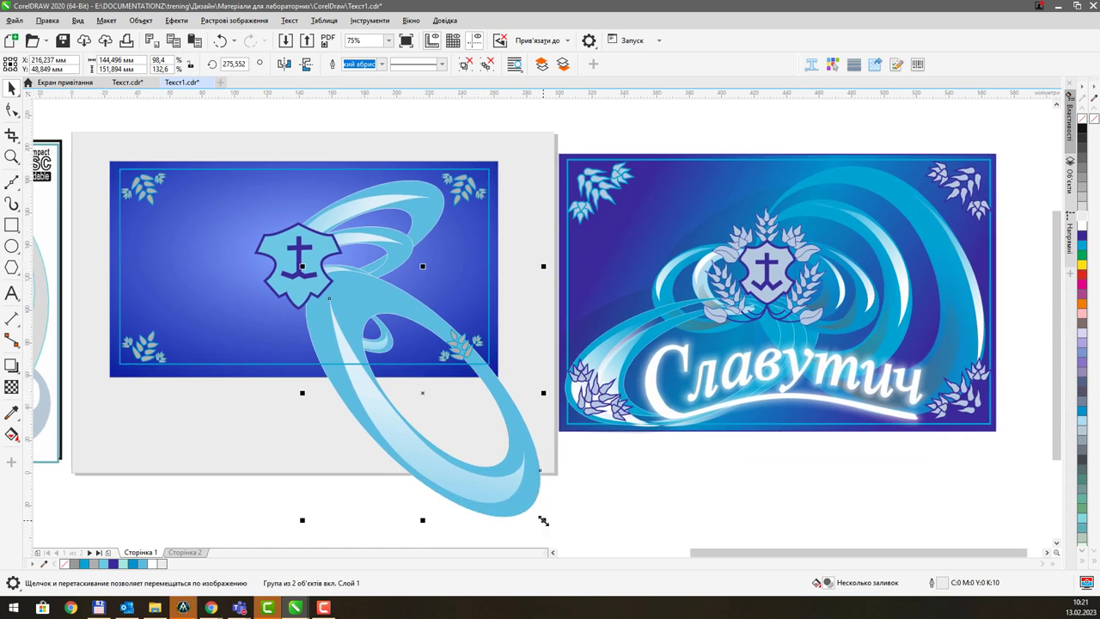
{"action": "left_click_drag", "start_coordinate": [543, 520], "coordinate": [439, 410]}
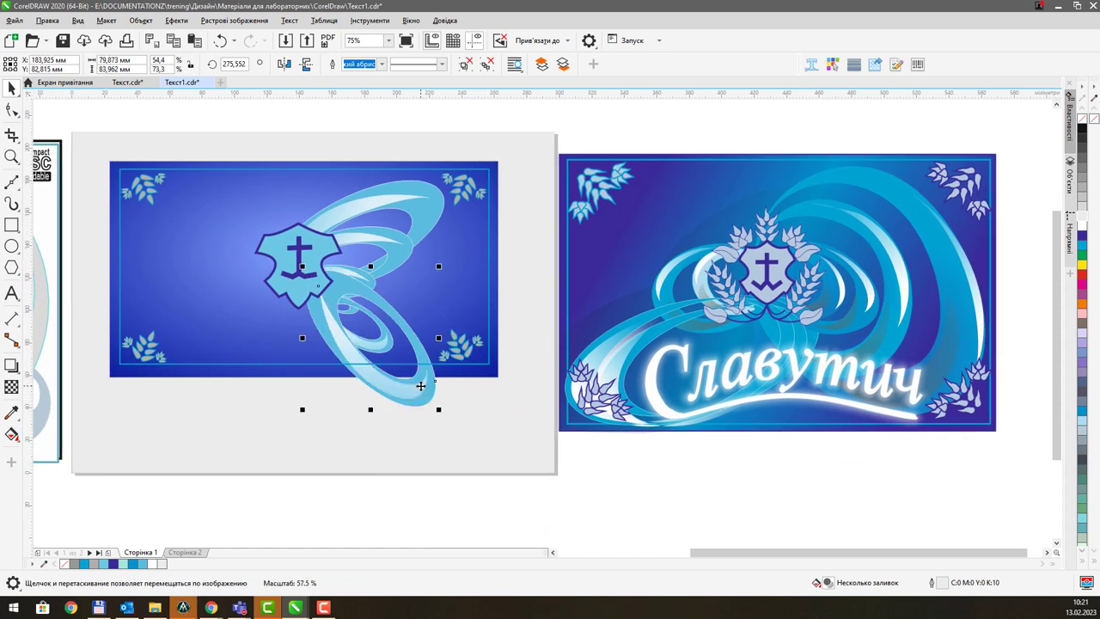
- Mirror the large ring copy horizontally, move it behind the shield's left side and enlarge it to about 86 by 91 mm
{"action": "left_click", "coordinate": [280, 66]}
{"action": "left_click_drag", "start_coordinate": [418, 291], "coordinate": [306, 264]}
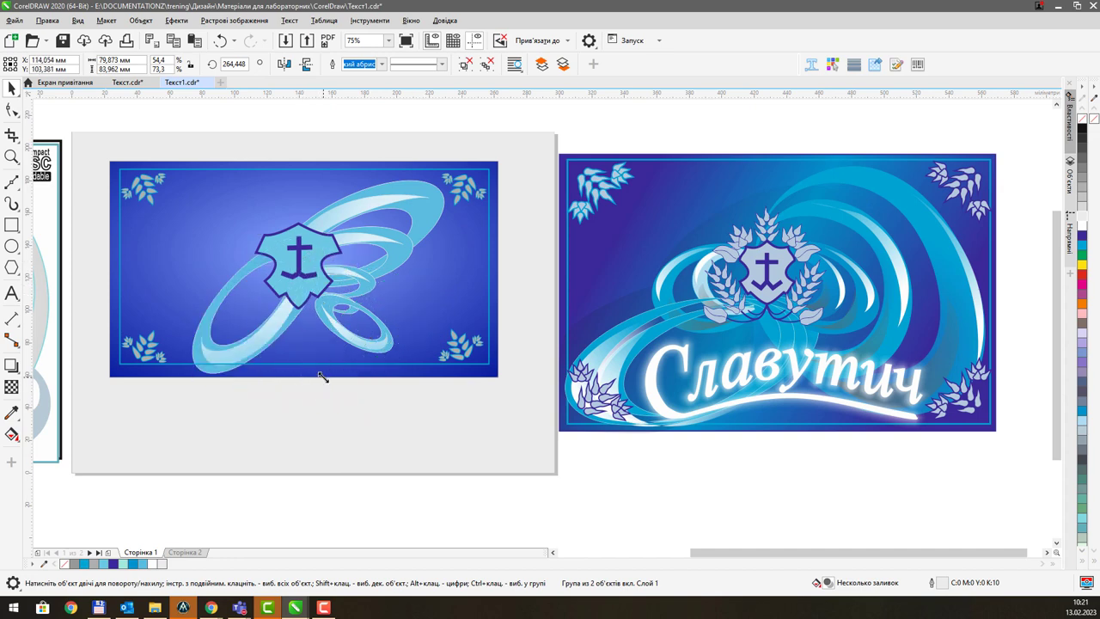
{"action": "left_click_drag", "start_coordinate": [189, 235], "coordinate": [153, 203]}
- Tilt the large left ring clockwise into a flatter slant and reposition it behind the shield
{"action": "left_click", "coordinate": [289, 240]}
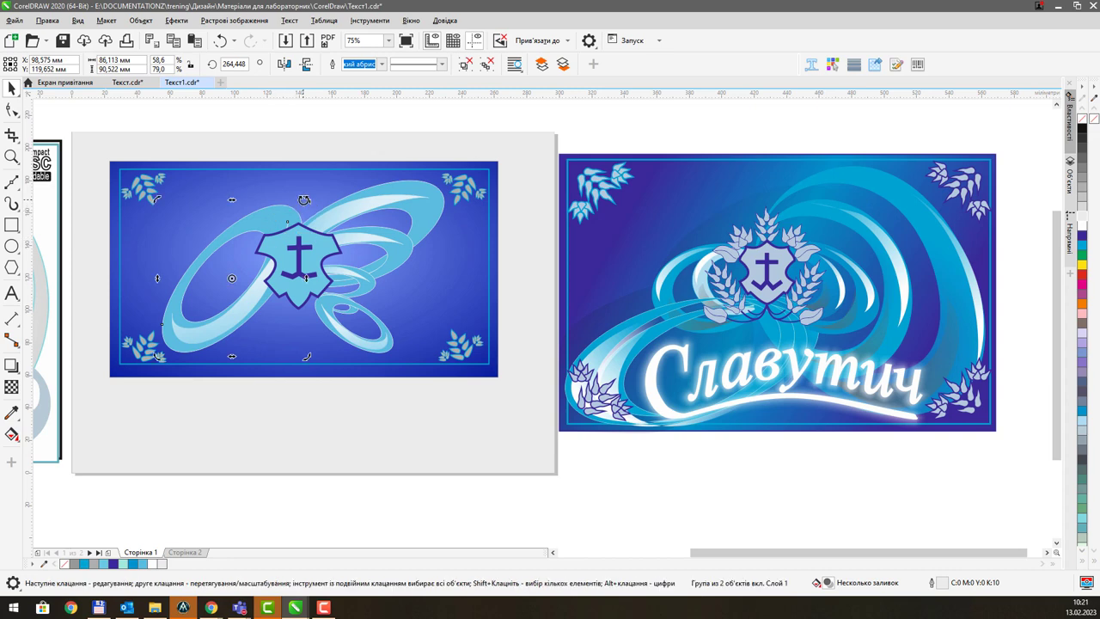
{"action": "left_click_drag", "start_coordinate": [303, 200], "coordinate": [347, 227]}
{"action": "mouse_move", "coordinate": [251, 242]}
{"action": "left_mouse_down"}
{"action": "mouse_move", "coordinate": [258, 250]}
{"action": "mouse_move", "coordinate": [249, 230]}
{"action": "left_mouse_up"}
- Add a smaller ring copy about 50 by 27 mm, rotated to about 215.8°, inside the large left ring beside the shield
{"action": "key", "text": "ctrl+v"}
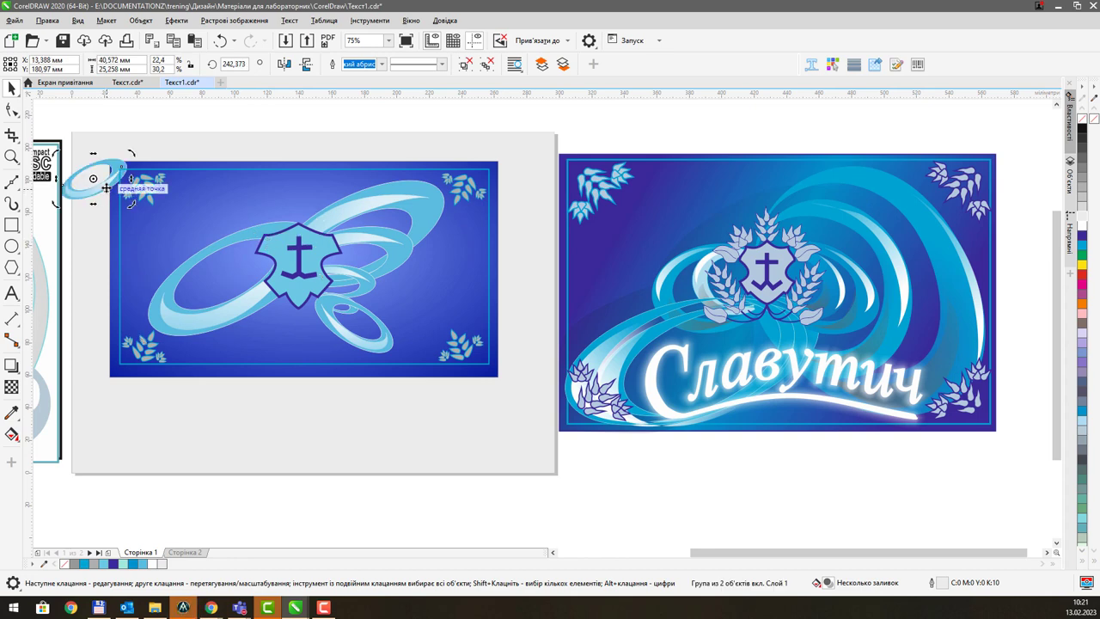
{"action": "left_click_drag", "start_coordinate": [132, 203], "coordinate": [240, 258]}
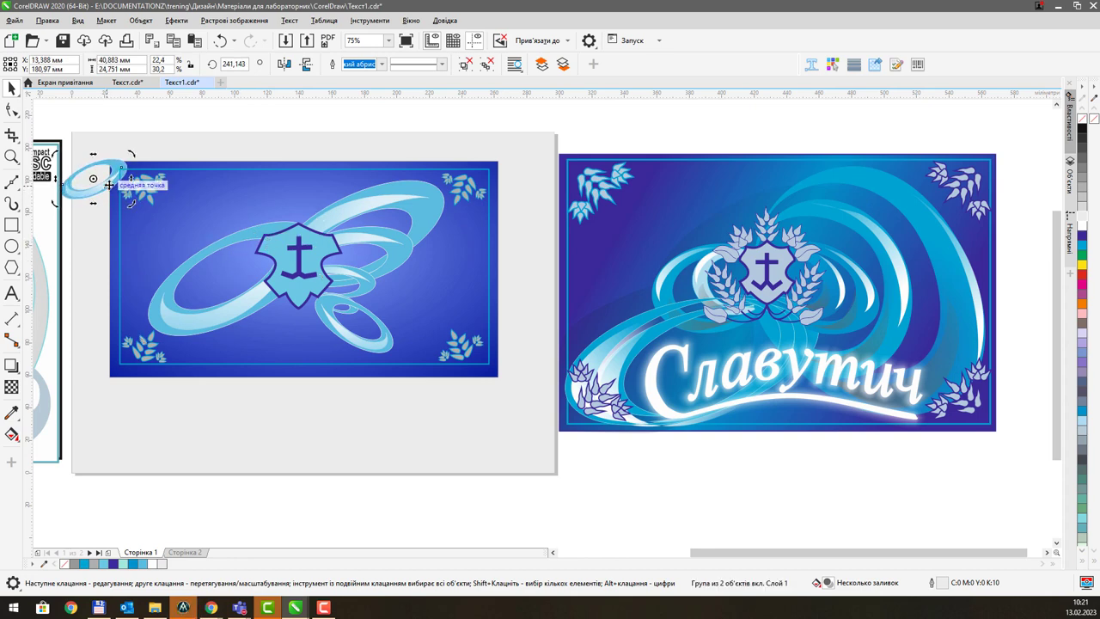
{"action": "left_click_drag", "start_coordinate": [109, 185], "coordinate": [268, 259]}
{"action": "left_click", "coordinate": [273, 229]}
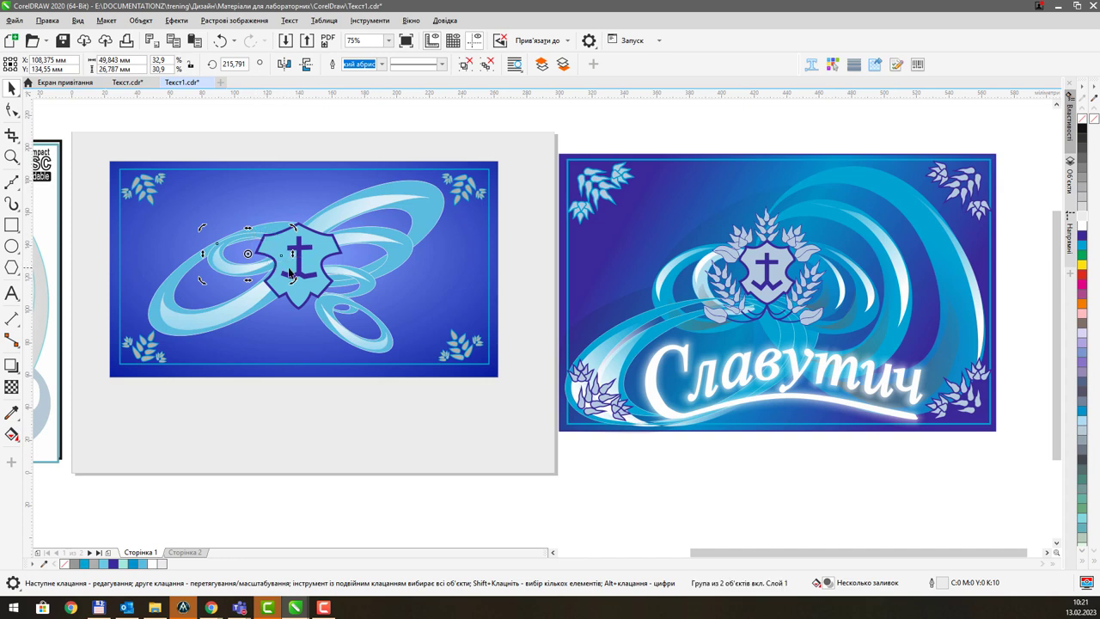
- Add another copy of the original ring, scaled to about 39 by 24 mm, behind the shield's upper left side
{"action": "left_click", "coordinate": [291, 271]}
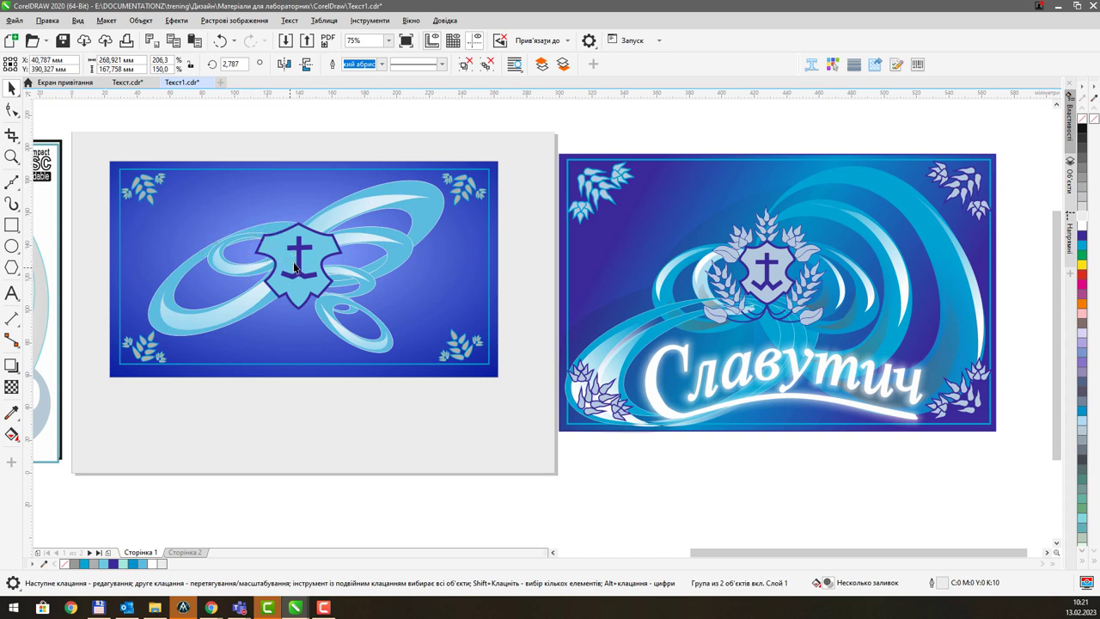
{"action": "left_click", "coordinate": [237, 271]}
{"action": "scroll", "coordinate": [235, 211], "scroll_direction": "down", "scroll_amount": 2}
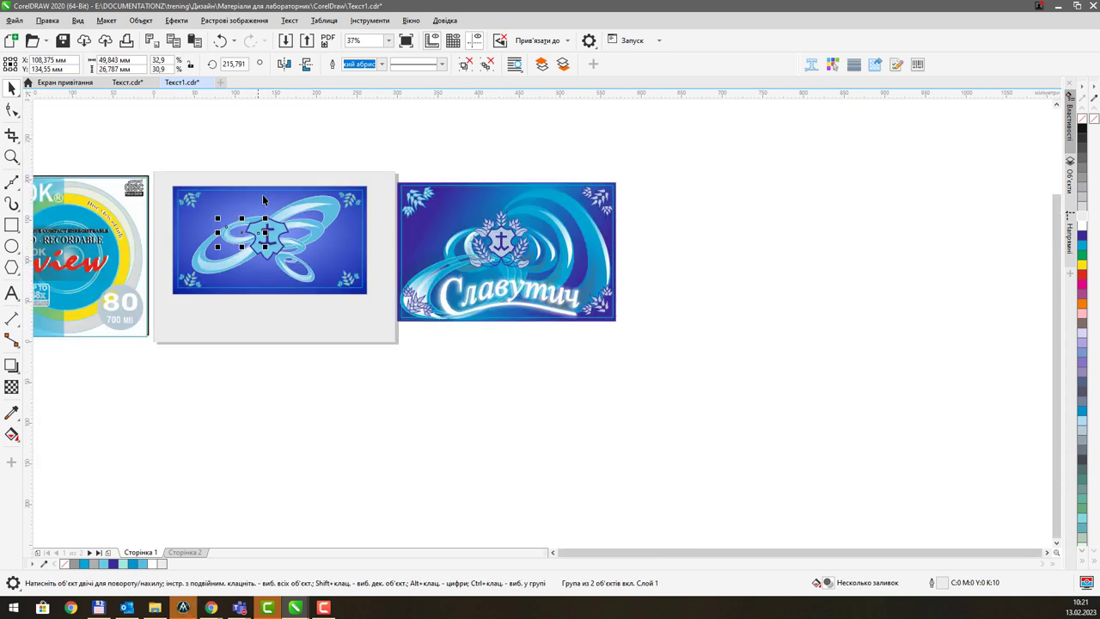
{"action": "left_click", "coordinate": [369, 140]}
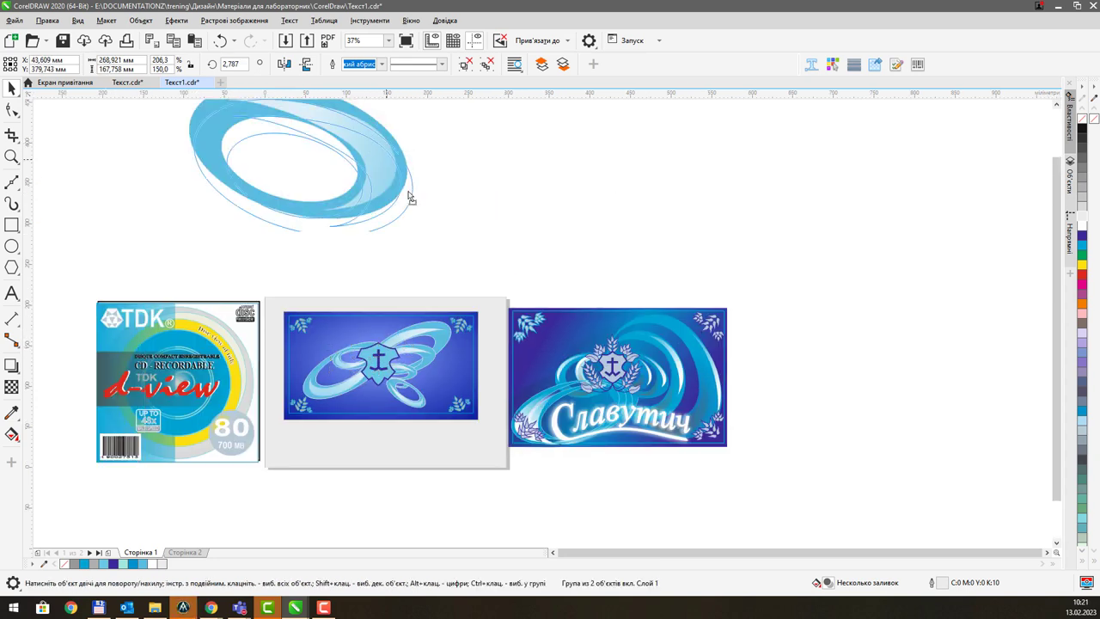
{"action": "left_click", "coordinate": [451, 226]}
{"action": "left_click_drag", "start_coordinate": [458, 151], "coordinate": [266, 274]}
{"action": "left_click", "coordinate": [361, 354]}
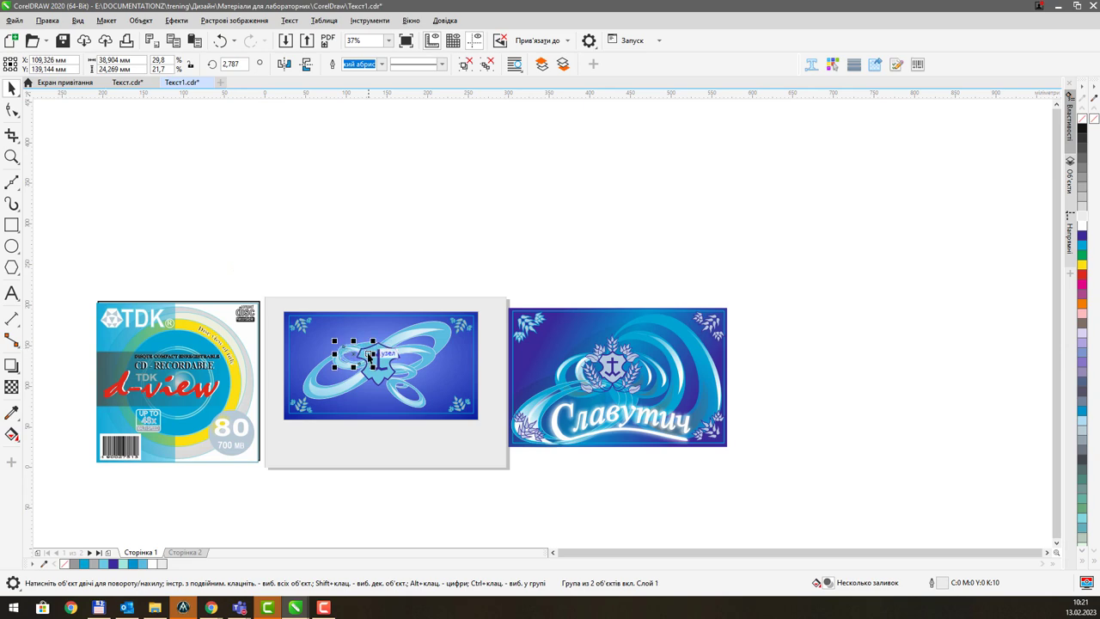
{"action": "scroll", "coordinate": [368, 358], "scroll_direction": "up", "scroll_amount": 4}
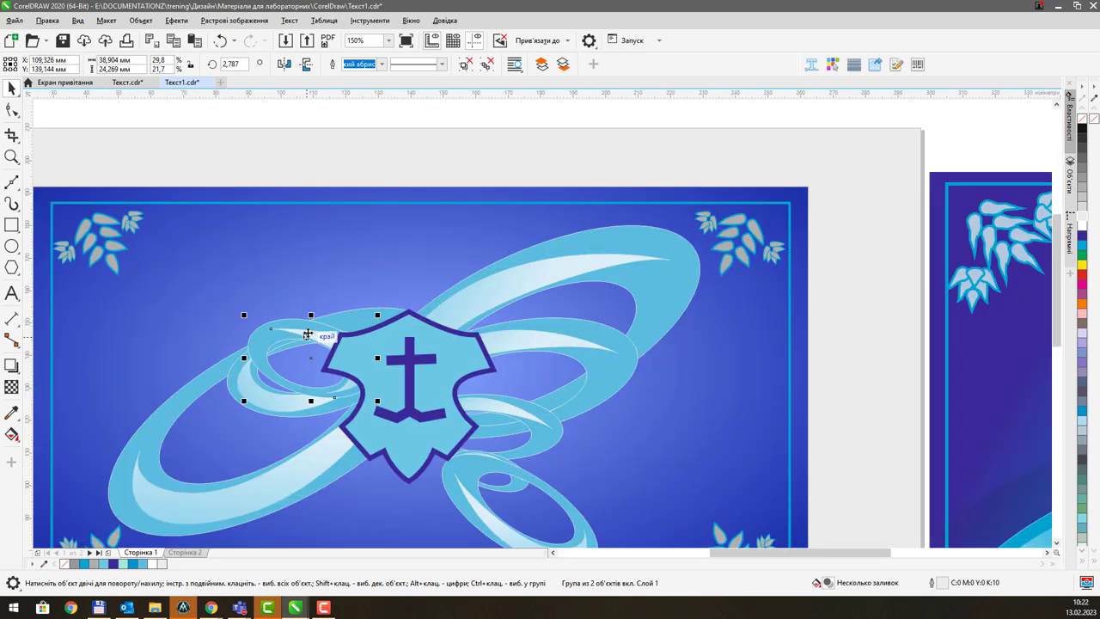
{"action": "left_click_drag", "start_coordinate": [309, 330], "coordinate": [322, 322]}
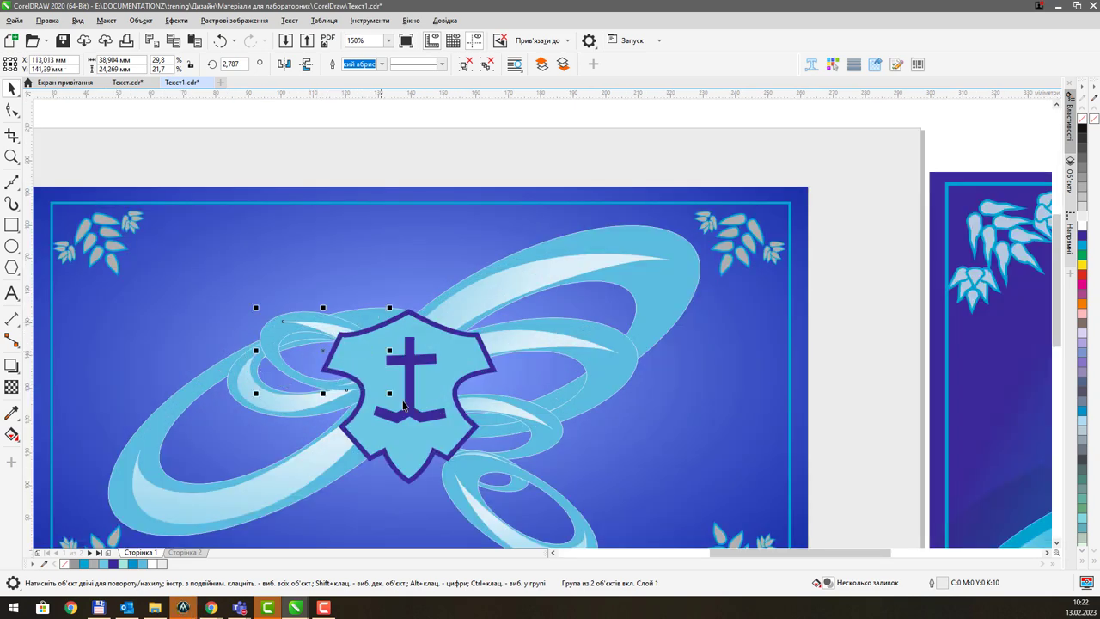
- Move the slanted ring at the shield's lower right upward so that its upper end tucks in beside the shield
{"action": "left_click_drag", "start_coordinate": [518, 429], "coordinate": [444, 332]}
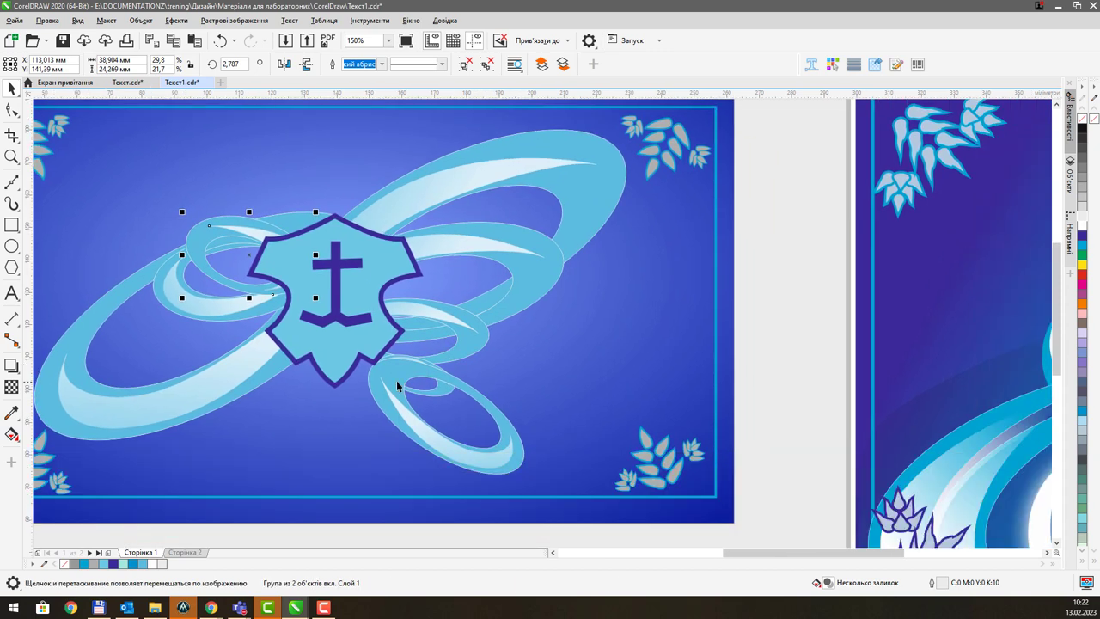
{"action": "left_click", "coordinate": [389, 379]}
{"action": "left_click_drag", "start_coordinate": [389, 379], "coordinate": [392, 352]}
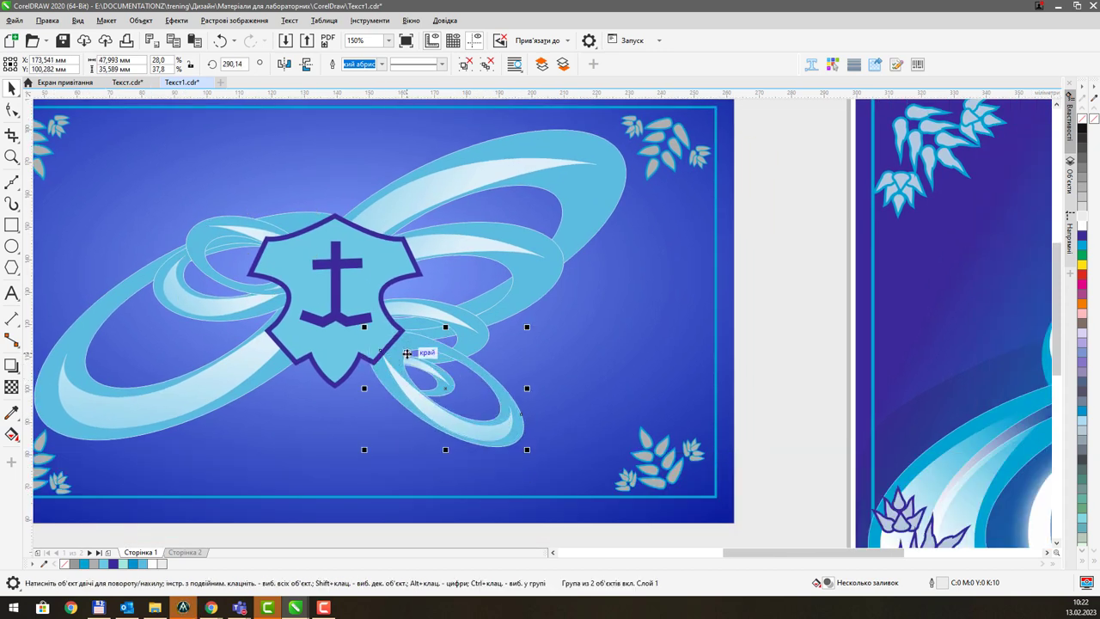
- Copy the 46 by 20 mm ring from the shield's right side to below it, send it behind the shield and rotate it to about 91.9°
{"action": "left_click", "coordinate": [444, 315]}
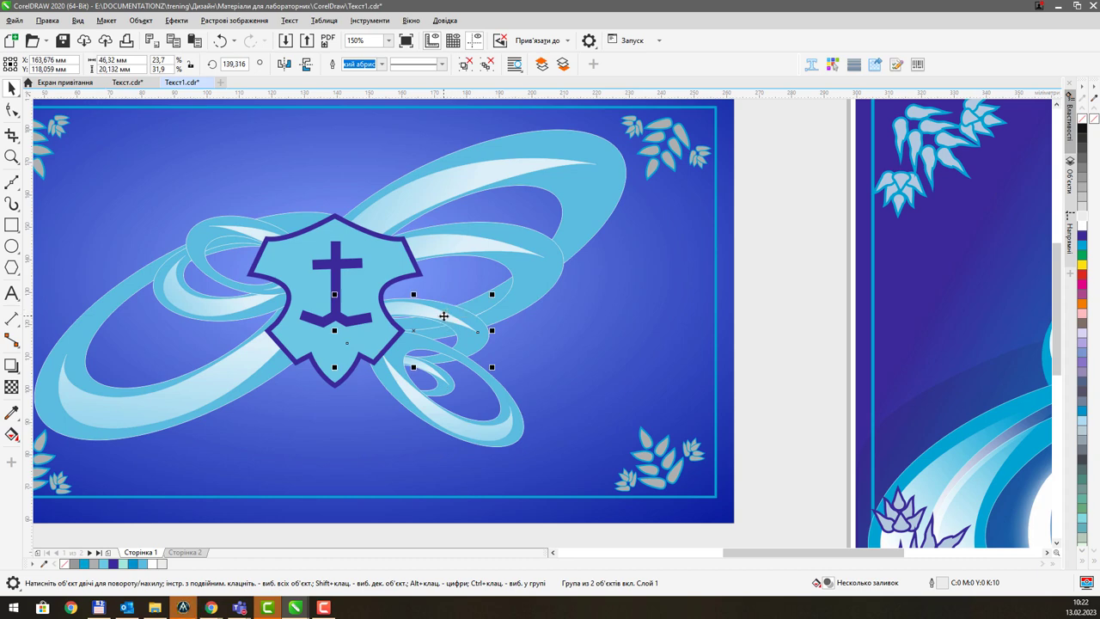
{"action": "left_click_drag", "start_coordinate": [443, 316], "coordinate": [419, 363]}
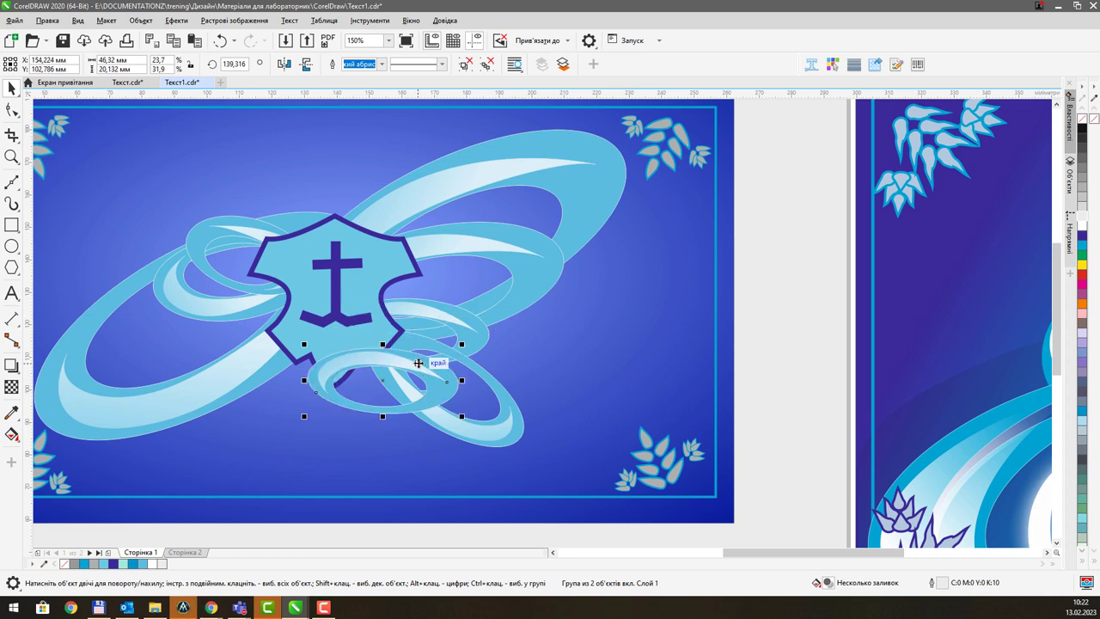
{"action": "key", "text": "ctrl+Page_Down"}
{"action": "key", "text": "ctrl+Page_Down"}
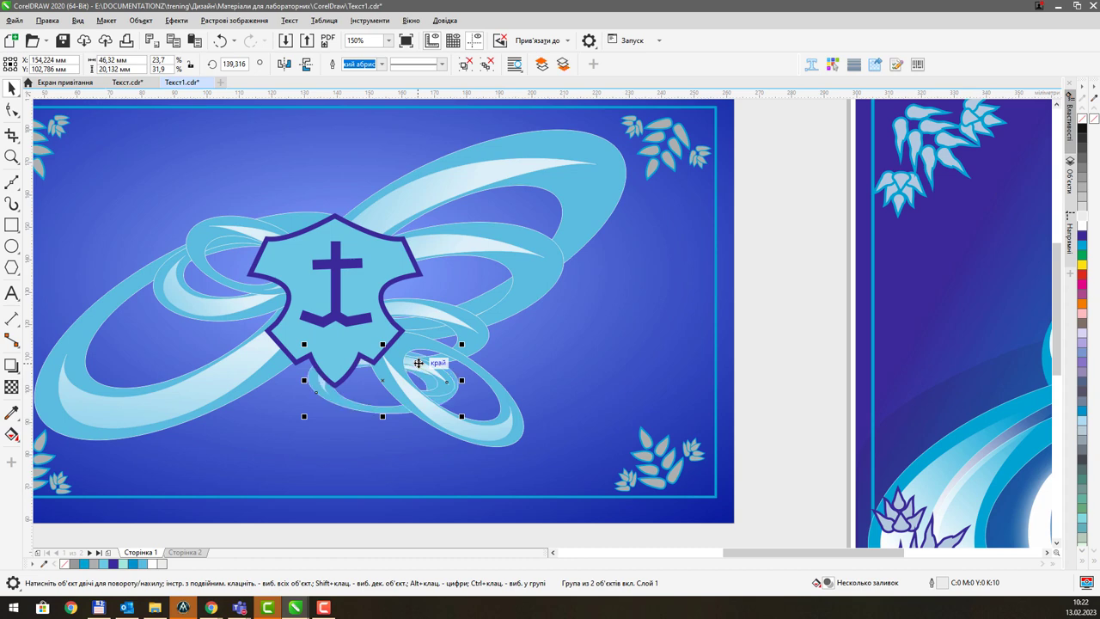
{"action": "left_click", "coordinate": [444, 398]}
{"action": "left_click_drag", "start_coordinate": [465, 417], "coordinate": [404, 459]}
{"action": "scroll", "coordinate": [447, 364], "scroll_direction": "down", "scroll_amount": 1}
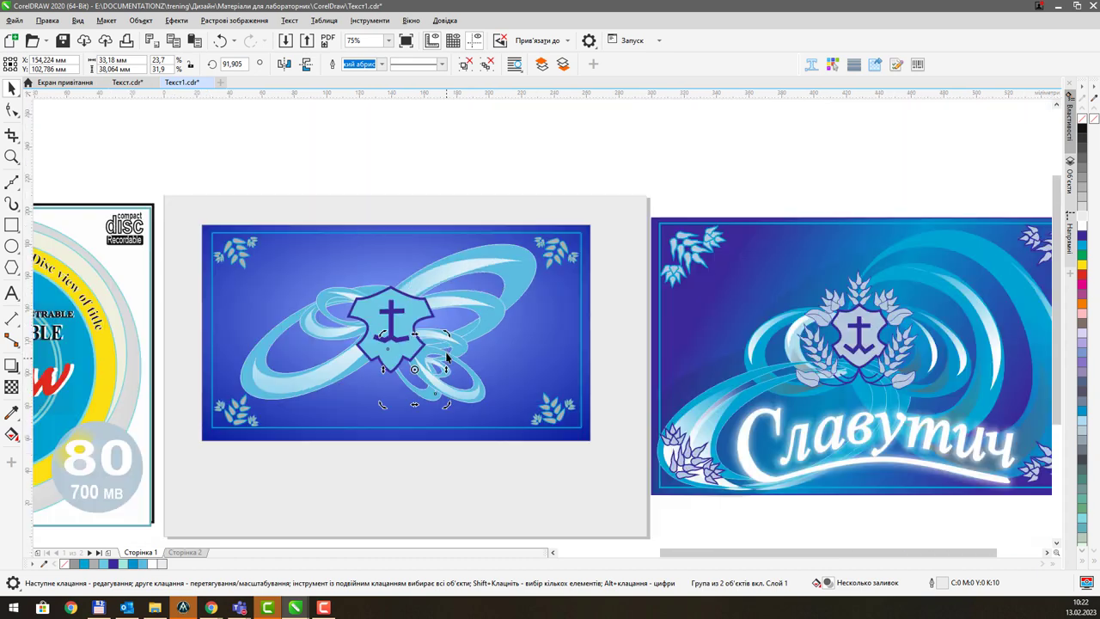
{"action": "left_click_drag", "start_coordinate": [460, 311], "coordinate": [377, 343]}
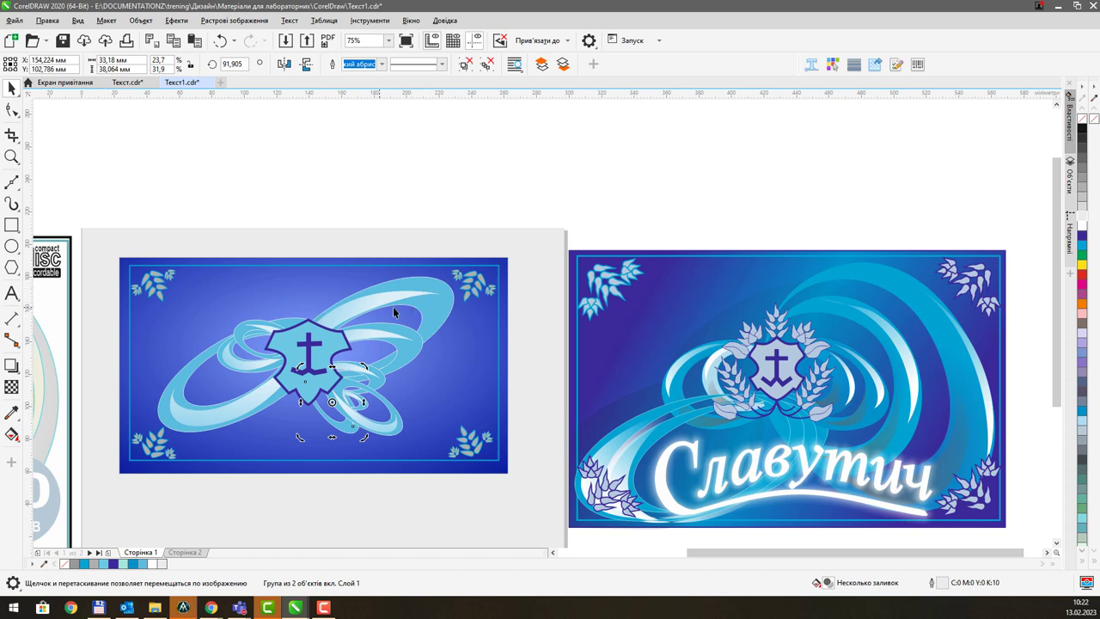
{"action": "left_click", "coordinate": [404, 179]}
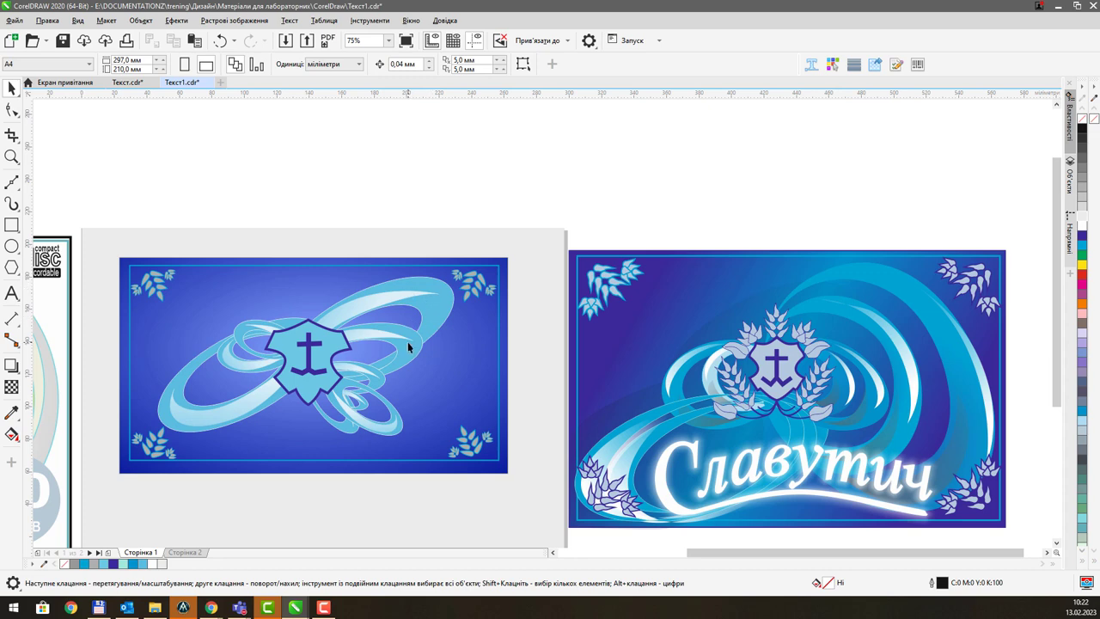
- Copy the lower-left corner leaf ornament to just above the shield and rotate it to about 25.7° so the central sprig stands upright
{"action": "left_click", "coordinate": [156, 448]}
{"action": "left_click", "coordinate": [160, 447]}
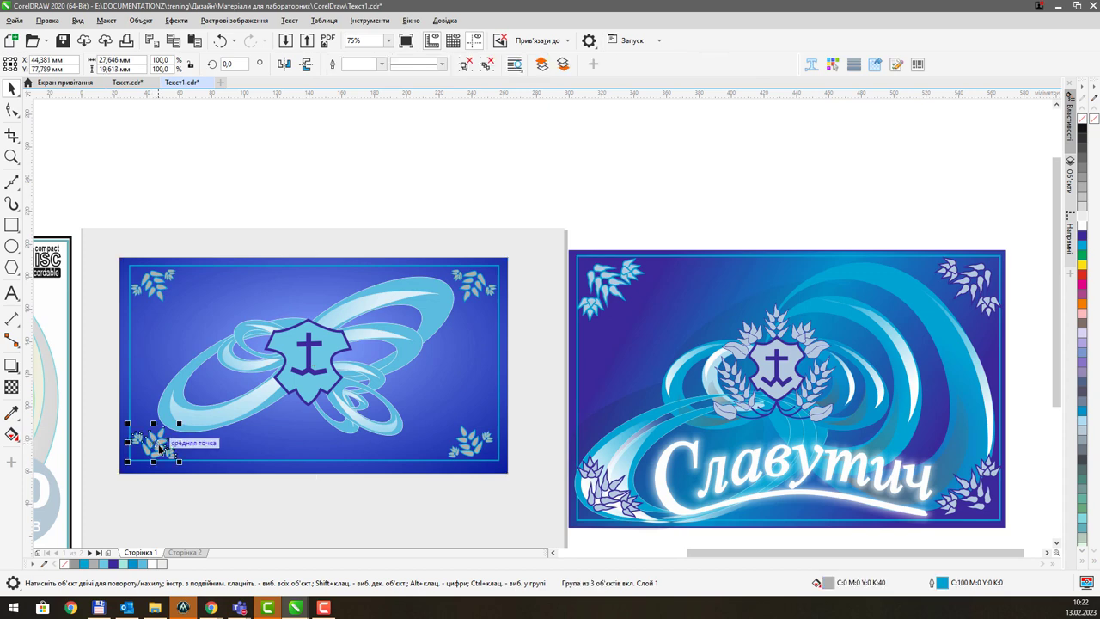
{"action": "left_click_drag", "start_coordinate": [156, 443], "coordinate": [312, 307]}
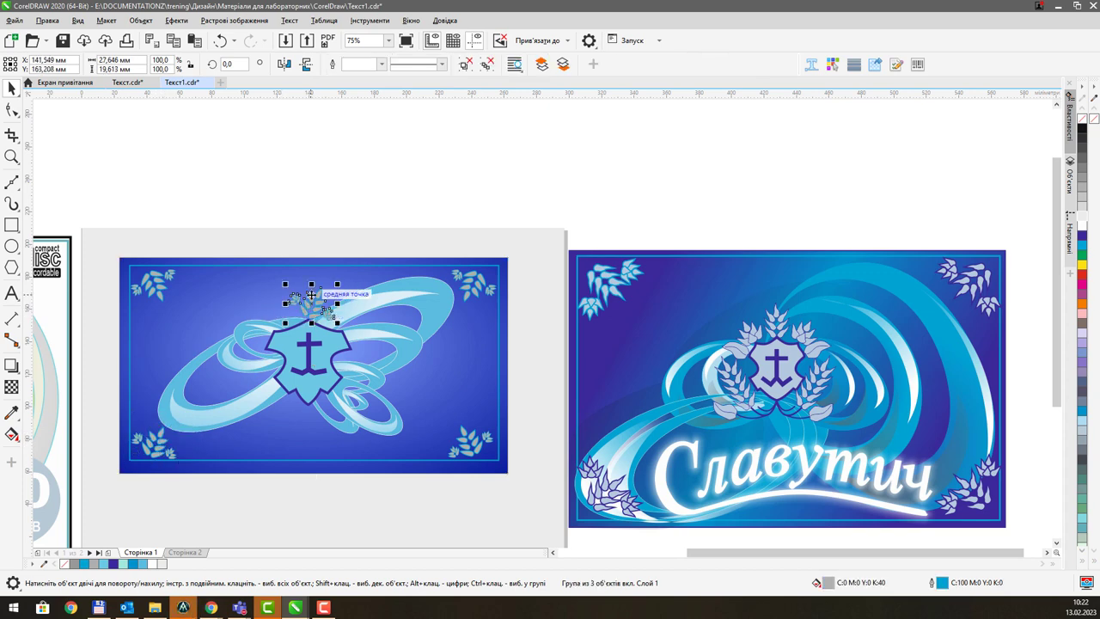
{"action": "scroll", "coordinate": [312, 295], "scroll_direction": "up", "scroll_amount": 2}
{"action": "left_click", "coordinate": [342, 304]}
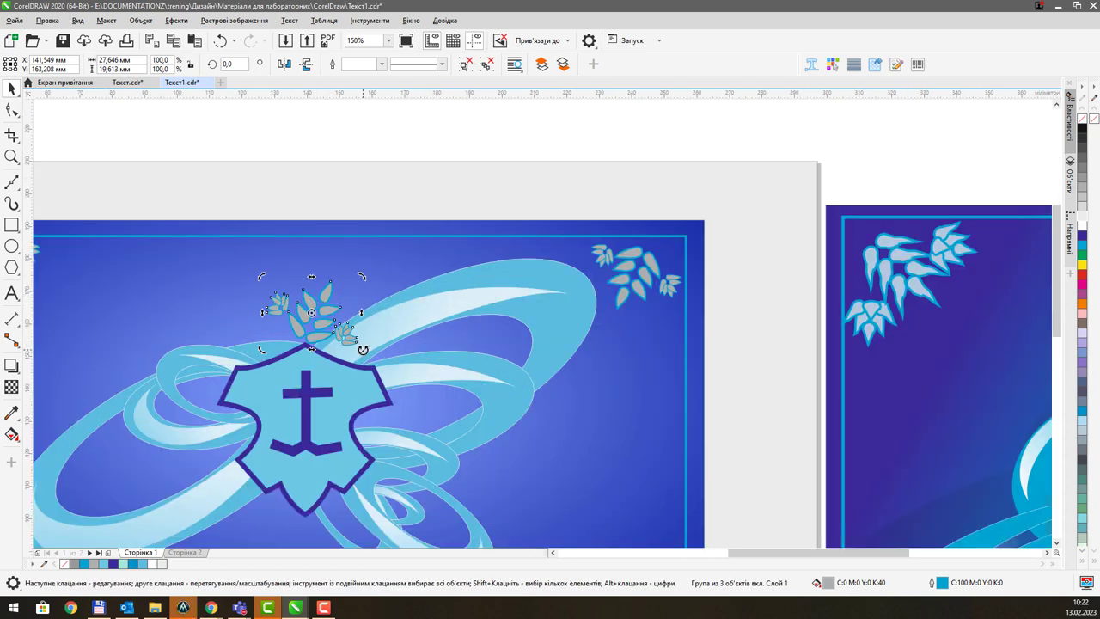
{"action": "left_click_drag", "start_coordinate": [375, 338], "coordinate": [317, 324]}
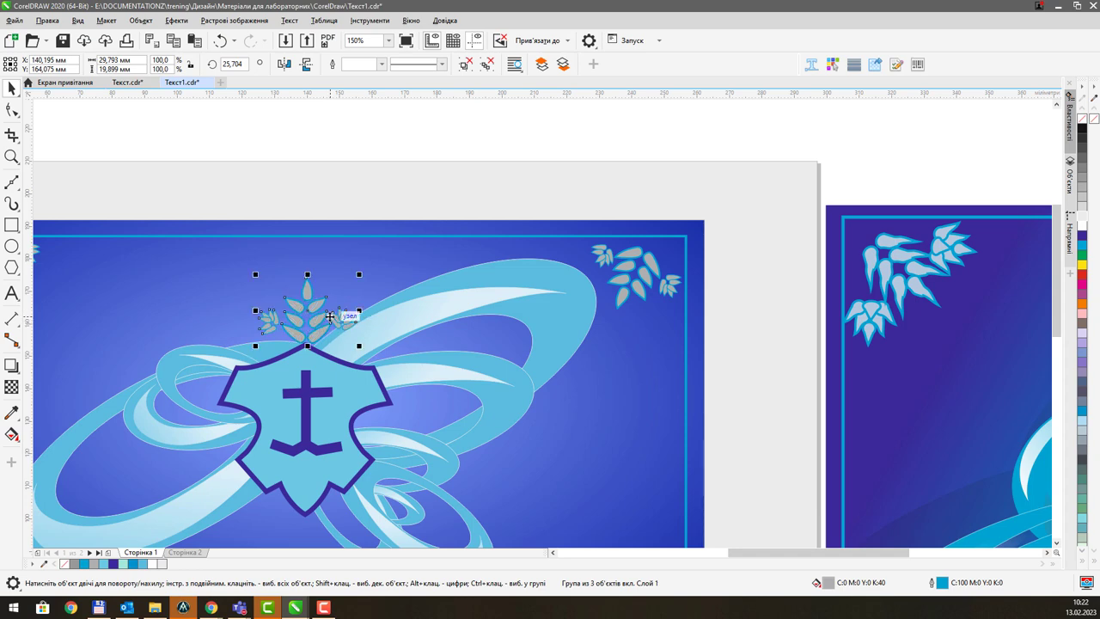
- Ungroup the copied ornament, then place its small left sprig at the shield's upper left, enlarged to 84% and rotated to about 203.5°
{"action": "key", "text": "ctrl+u"}
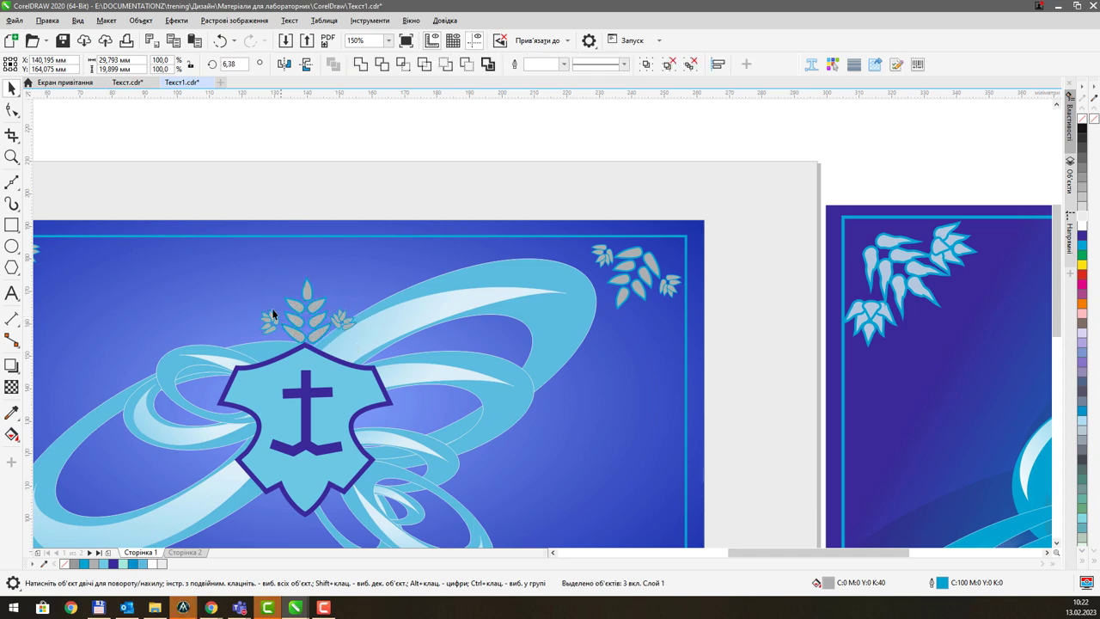
{"action": "left_click", "coordinate": [272, 310]}
{"action": "scroll", "coordinate": [579, 319], "scroll_direction": "down", "scroll_amount": 2}
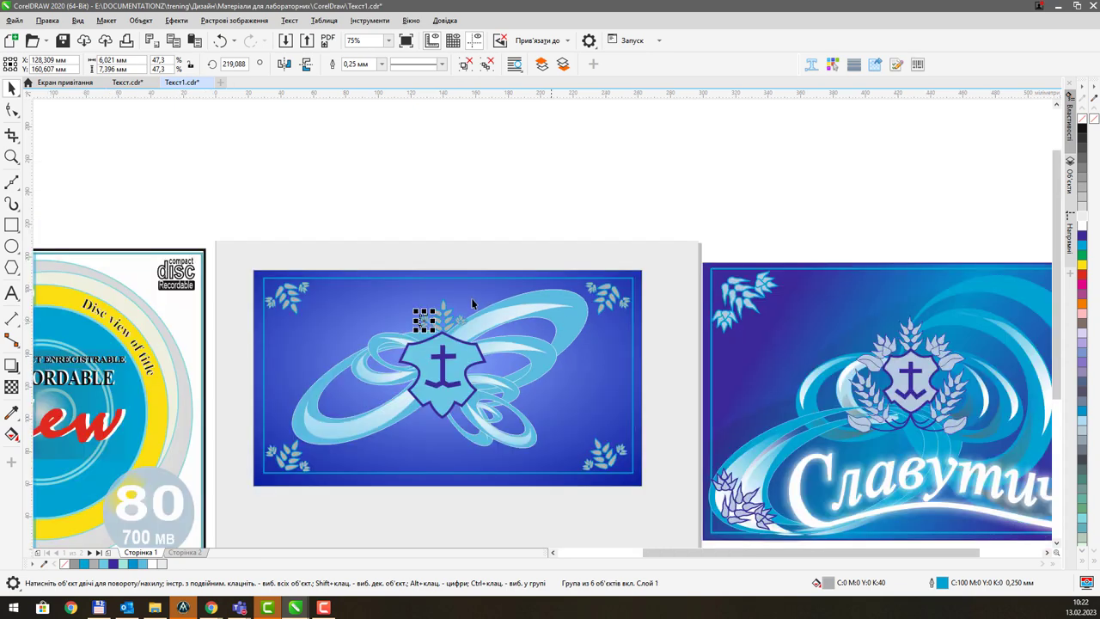
{"action": "scroll", "coordinate": [446, 295], "scroll_direction": "up", "scroll_amount": 2}
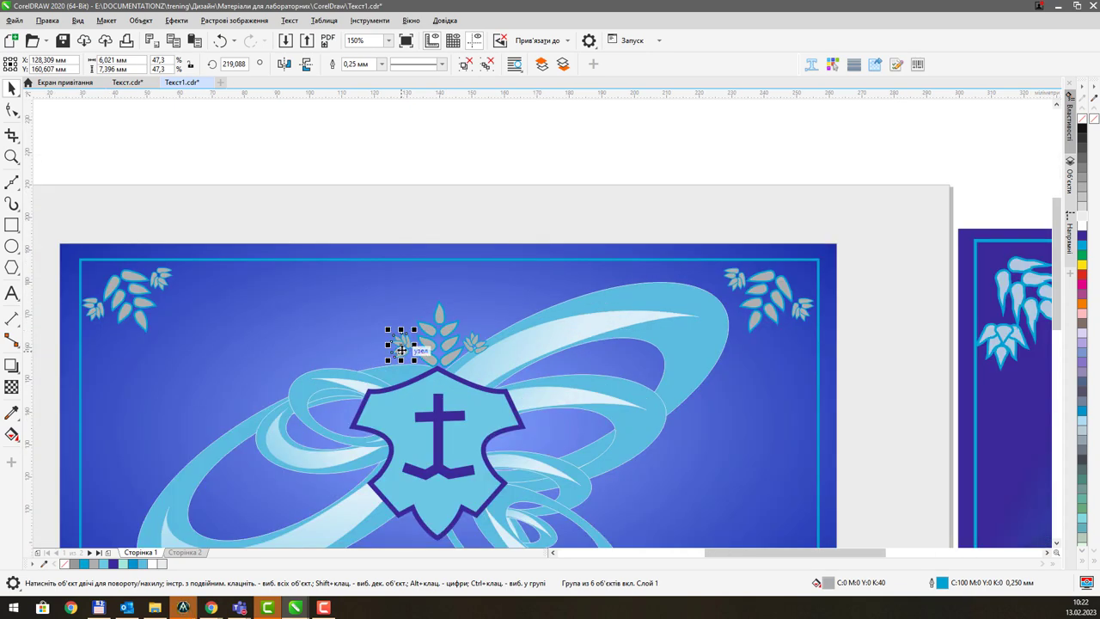
{"action": "left_click_drag", "start_coordinate": [402, 350], "coordinate": [349, 370]}
{"action": "left_click", "coordinate": [362, 383]}
{"action": "left_click", "coordinate": [364, 385]}
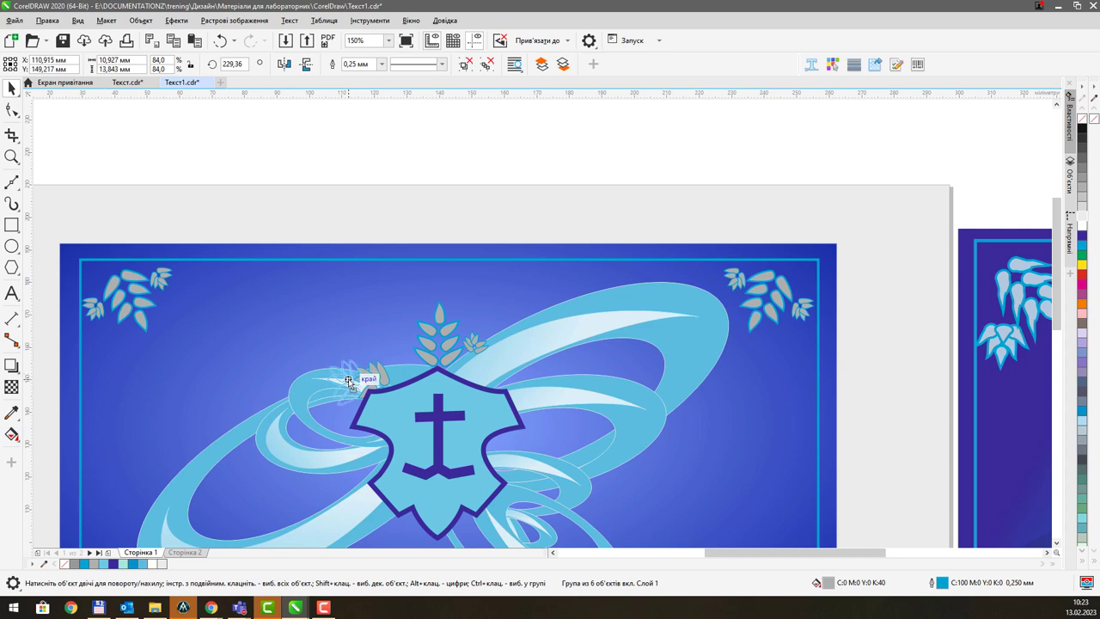
{"action": "left_click", "coordinate": [349, 381]}
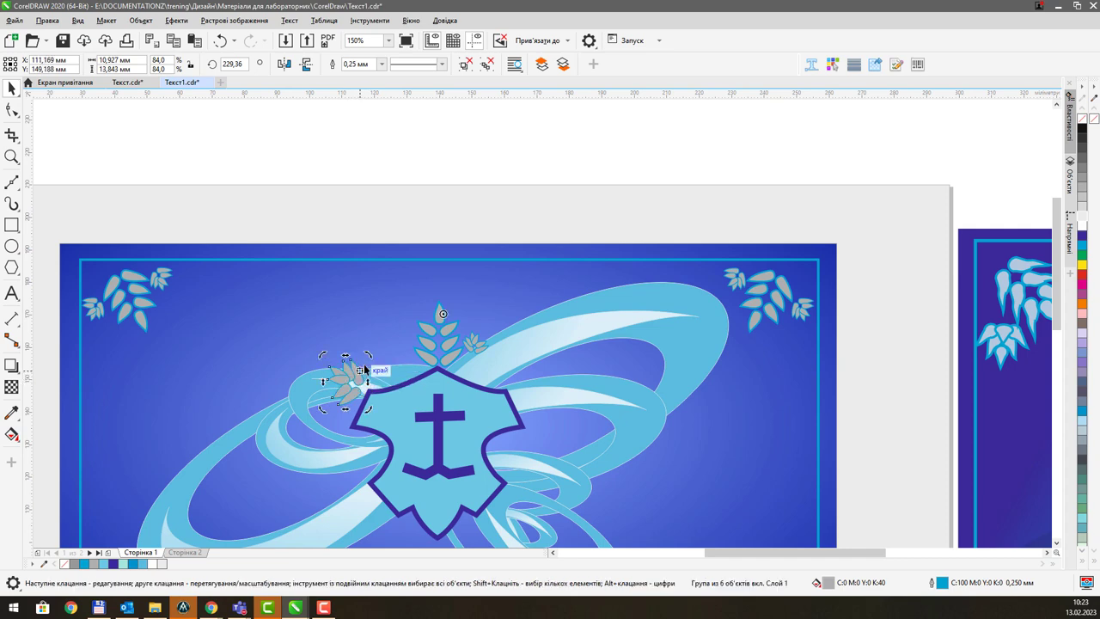
{"action": "left_click_drag", "start_coordinate": [371, 355], "coordinate": [364, 406]}
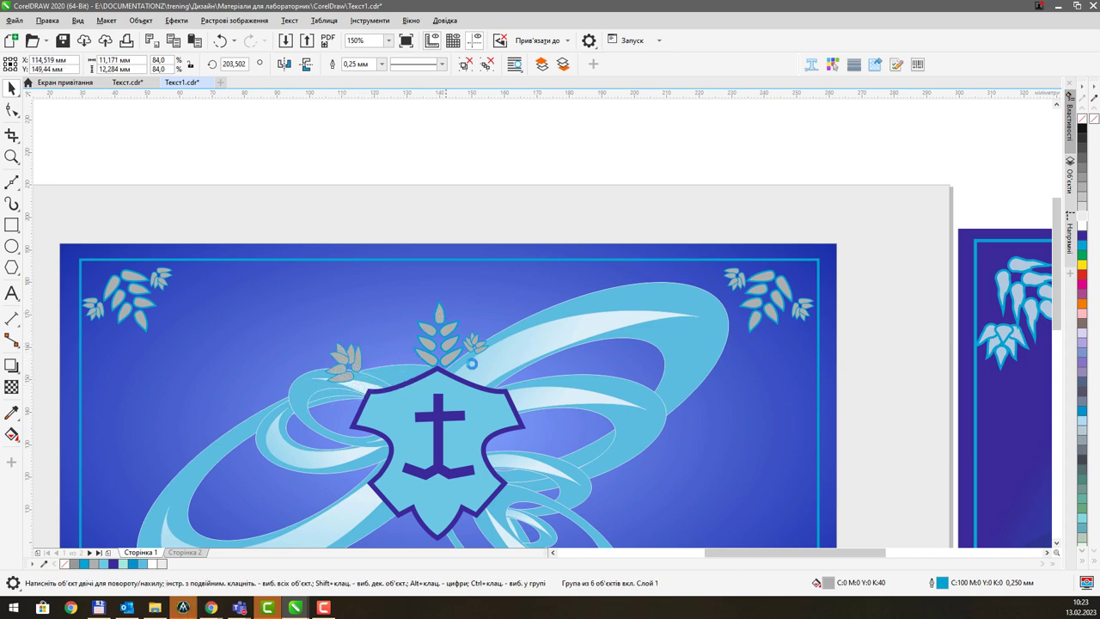
- Replace the small right sprig with a horizontally mirrored duplicate of the enlarged left sprig at the shield's upper right corner
{"action": "left_click", "coordinate": [479, 342]}
{"action": "key", "text": "Delete"}
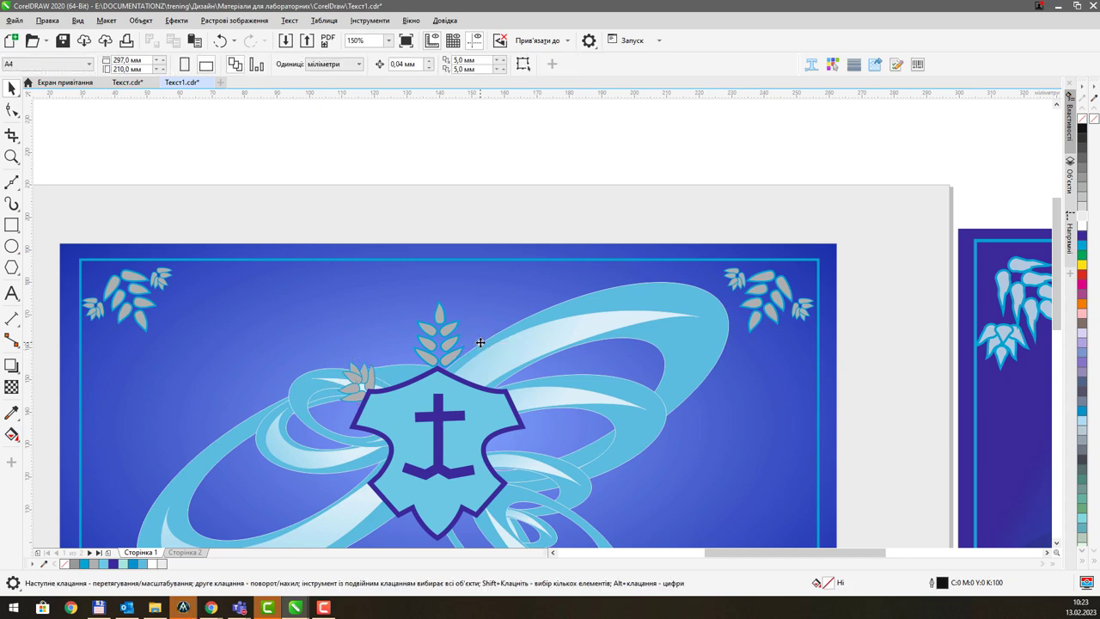
{"action": "left_click", "coordinate": [359, 381]}
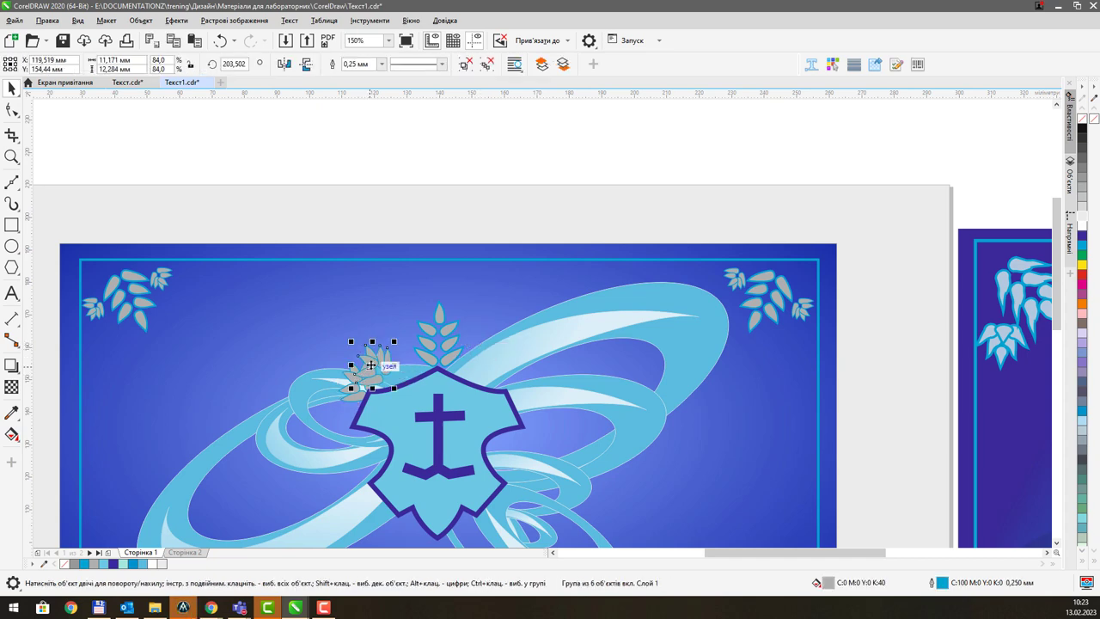
{"action": "left_click_drag", "start_coordinate": [368, 364], "coordinate": [527, 385]}
{"action": "left_click", "coordinate": [284, 63]}
{"action": "scroll", "coordinate": [510, 328], "scroll_direction": "down", "scroll_amount": 1}
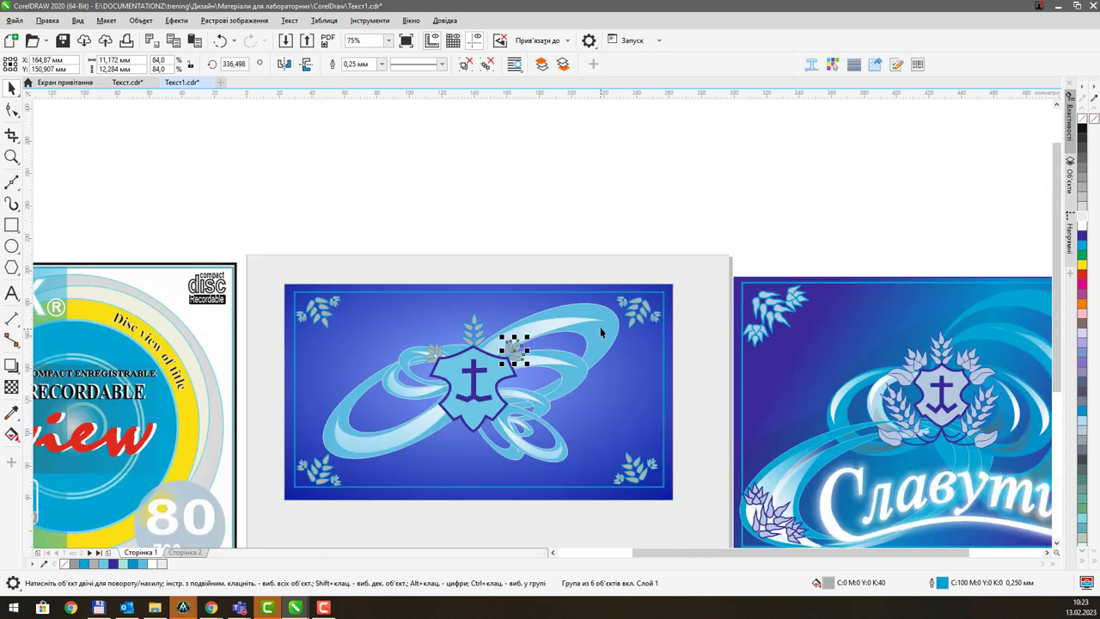
{"action": "left_click_drag", "start_coordinate": [600, 326], "coordinate": [482, 303]}
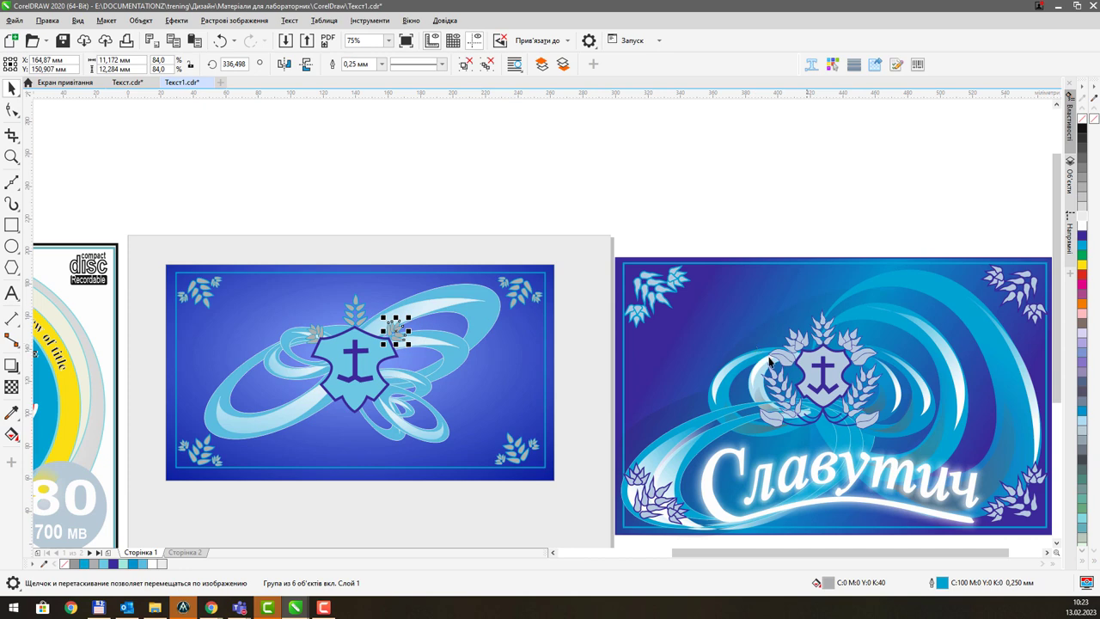
{"action": "left_click", "coordinate": [477, 189]}
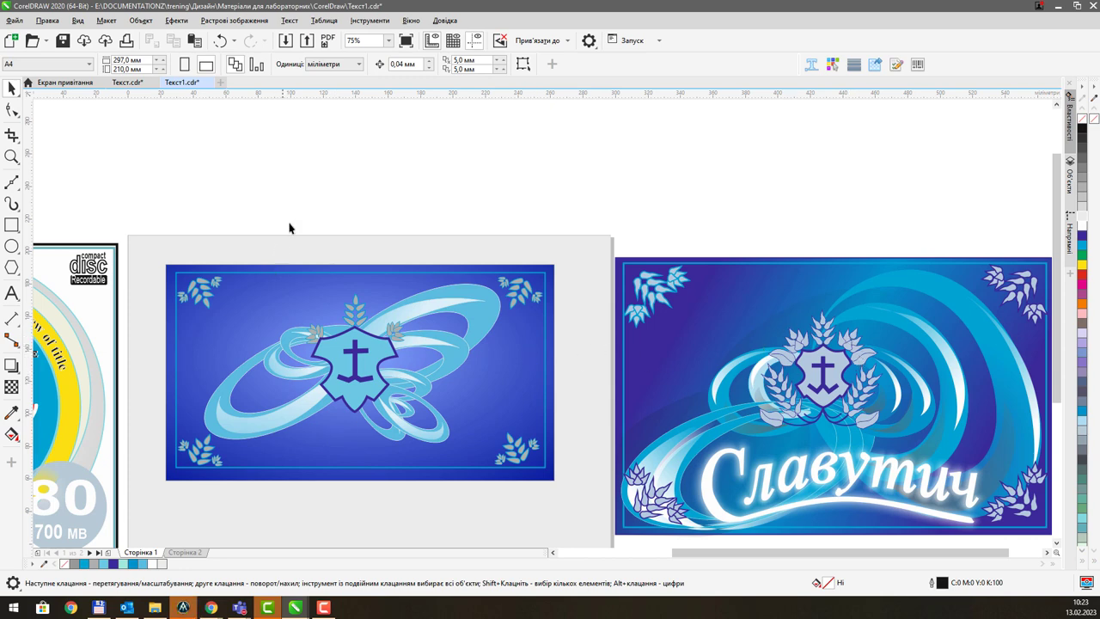
- Add the artistic text "Дніпровське" below the label and enlarge it to about 111 by 18 mm
{"action": "left_click_drag", "start_coordinate": [290, 223], "coordinate": [328, 175]}
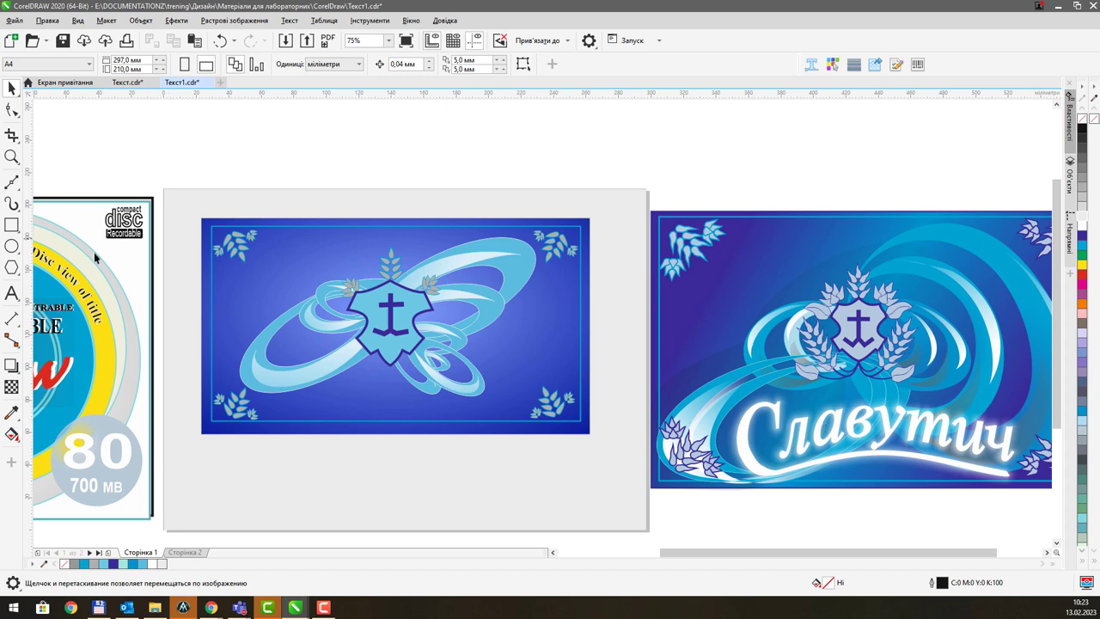
{"action": "left_click", "coordinate": [12, 293]}
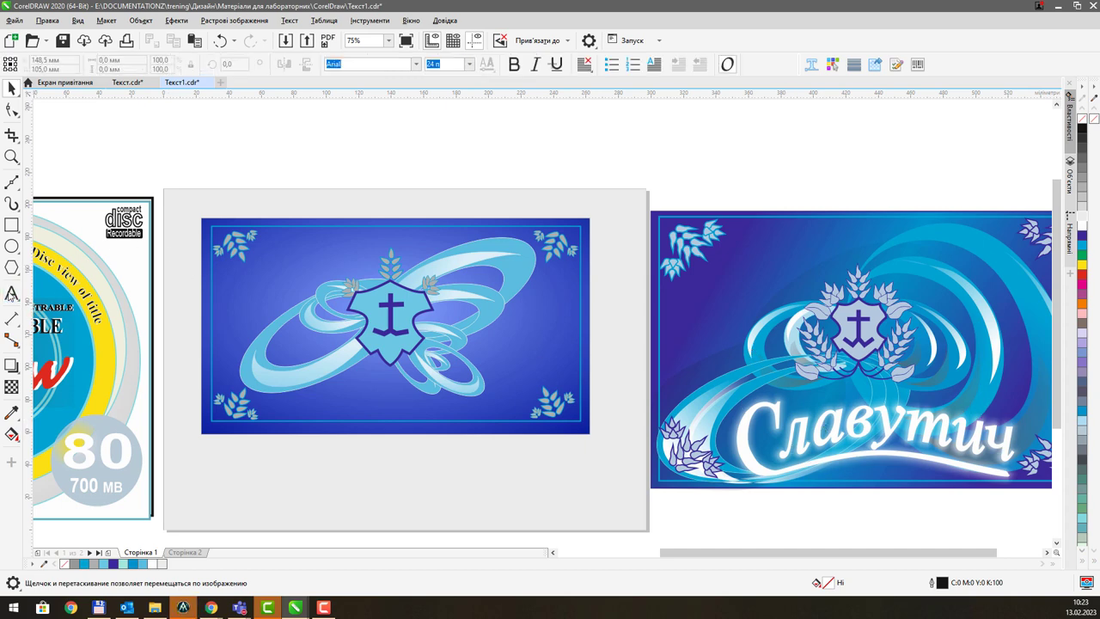
{"action": "left_click", "coordinate": [312, 472]}
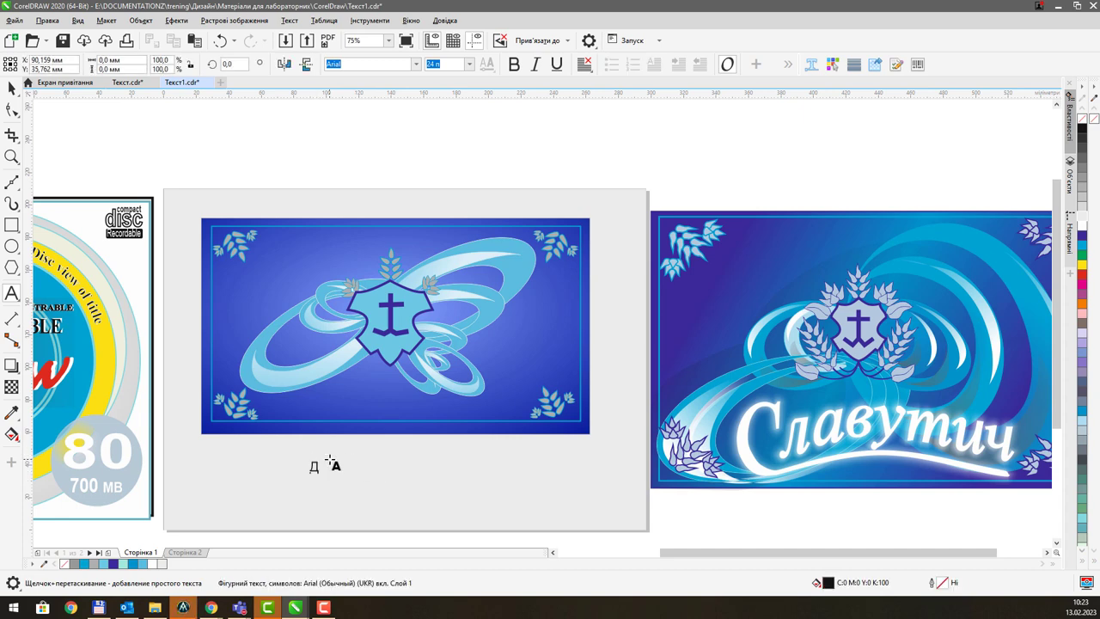
{"action": "type", "text": "Дніпровське"}
{"action": "key", "text": "Escape"}
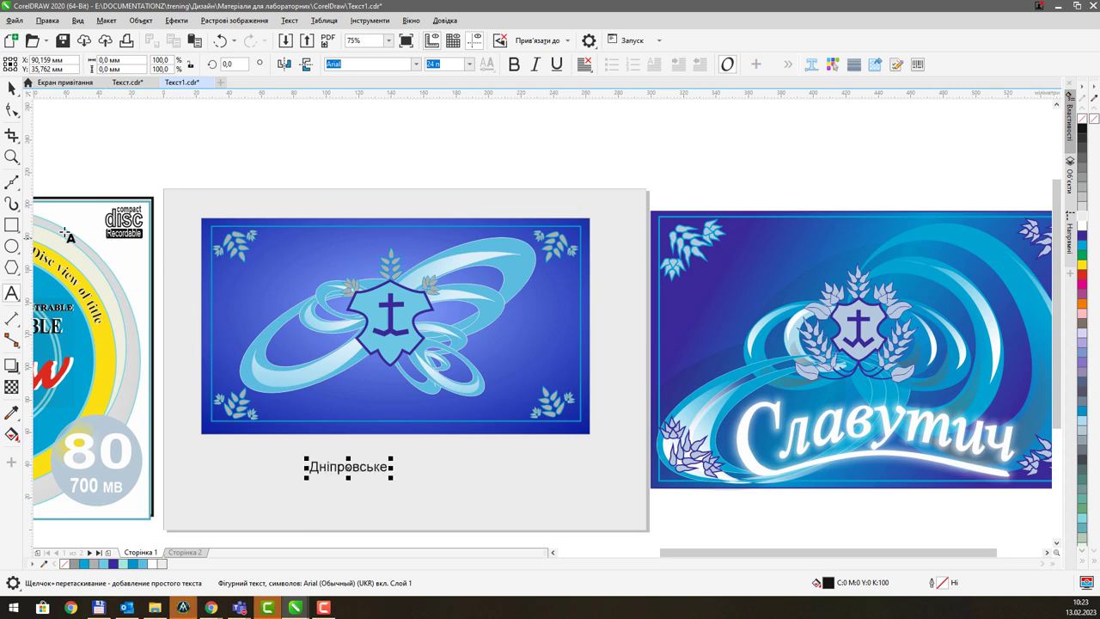
{"action": "left_click", "coordinate": [11, 87]}
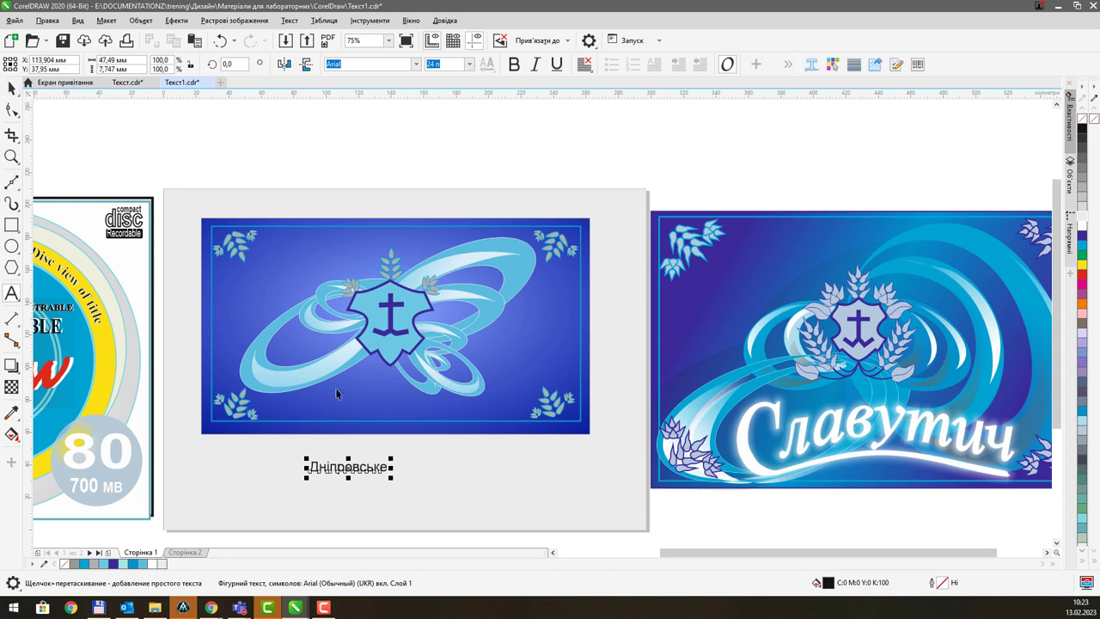
{"action": "left_click_drag", "start_coordinate": [391, 480], "coordinate": [487, 521]}
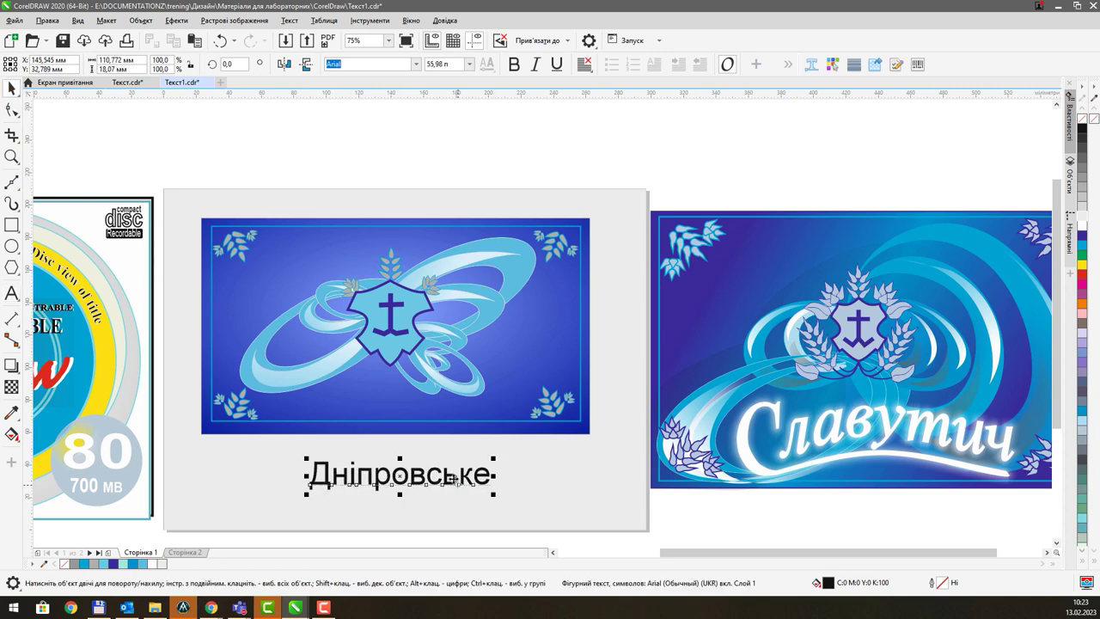
- Move the Дніпровське inscription onto the label below the shield and set its font to Avalon Medium
{"action": "left_click_drag", "start_coordinate": [455, 477], "coordinate": [448, 391]}
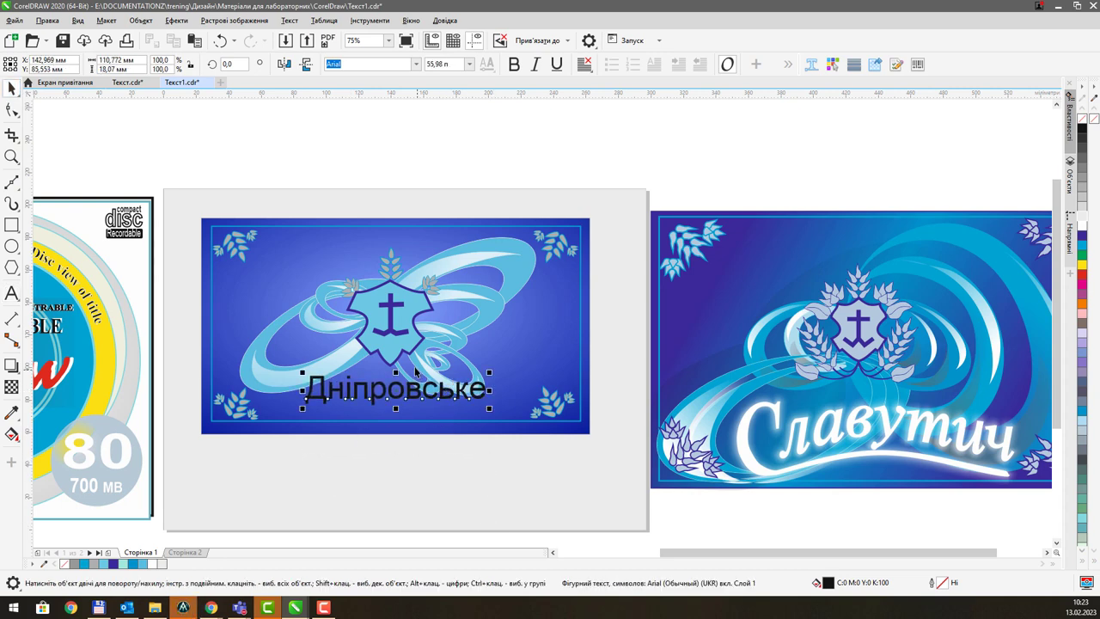
{"action": "scroll", "coordinate": [395, 350], "scroll_direction": "up", "scroll_amount": 2}
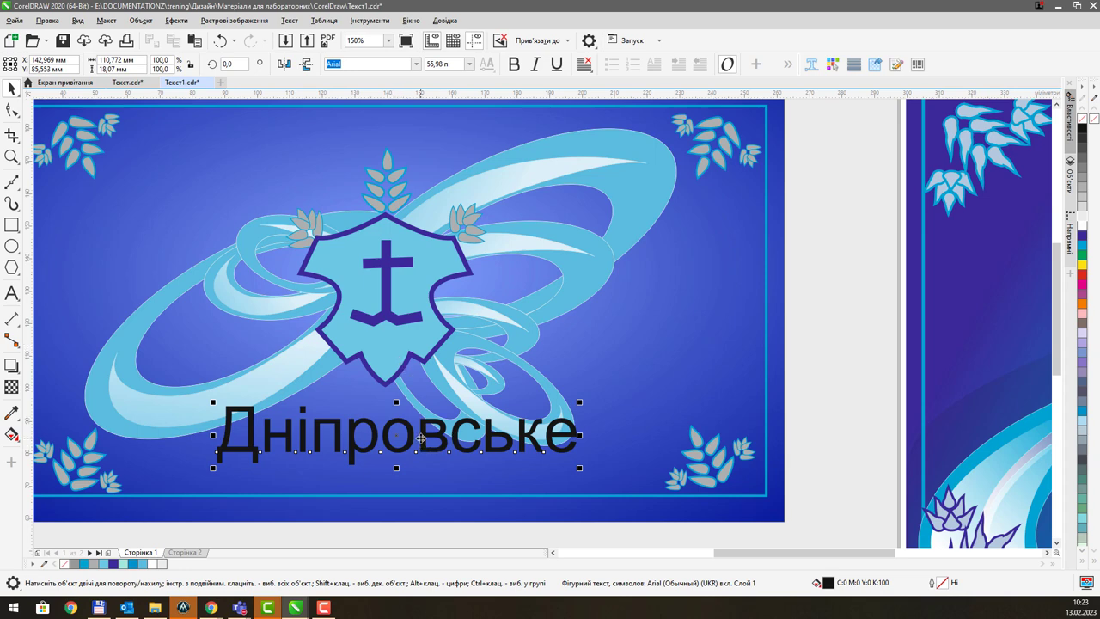
{"action": "left_click", "coordinate": [417, 65]}
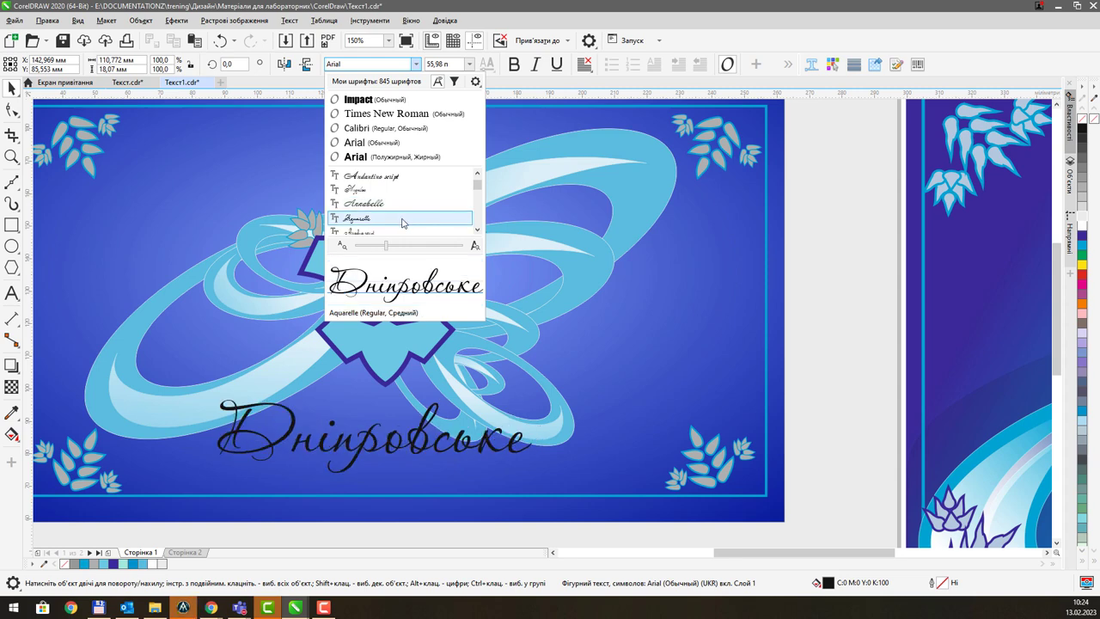
{"action": "scroll", "coordinate": [403, 223], "scroll_direction": "down", "scroll_amount": 1}
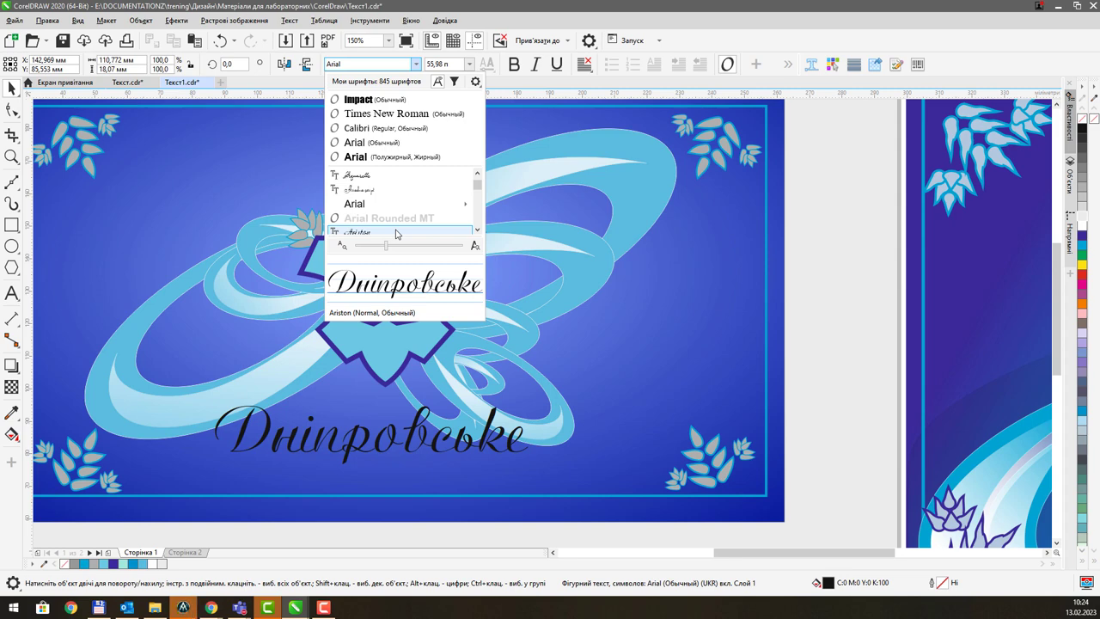
{"action": "scroll", "coordinate": [397, 232], "scroll_direction": "down", "scroll_amount": 1}
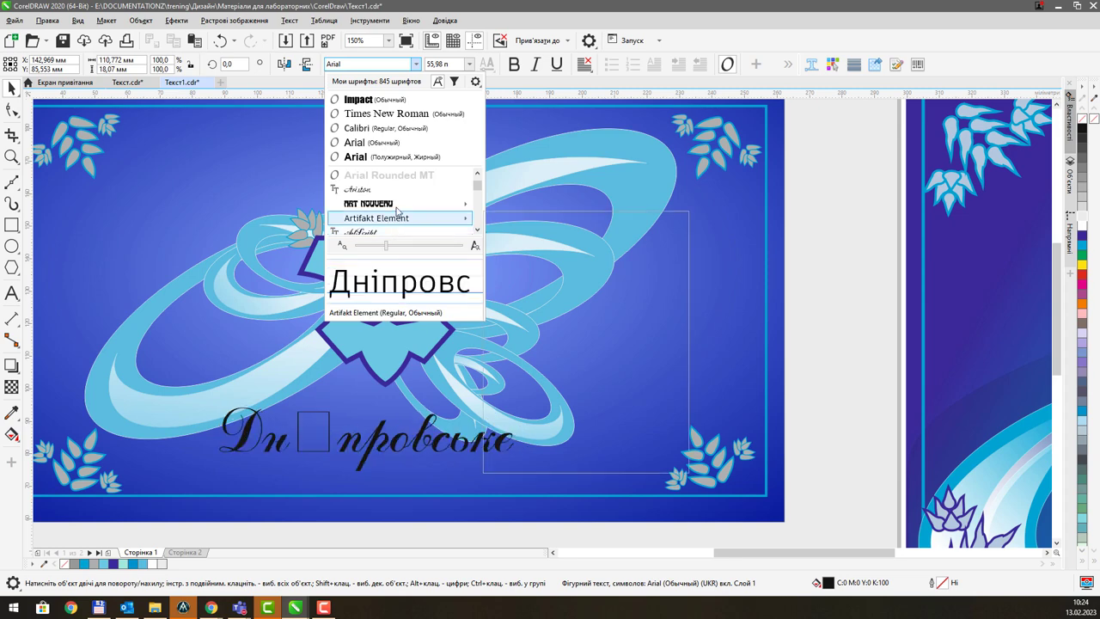
{"action": "mouse_move", "coordinate": [397, 210]}
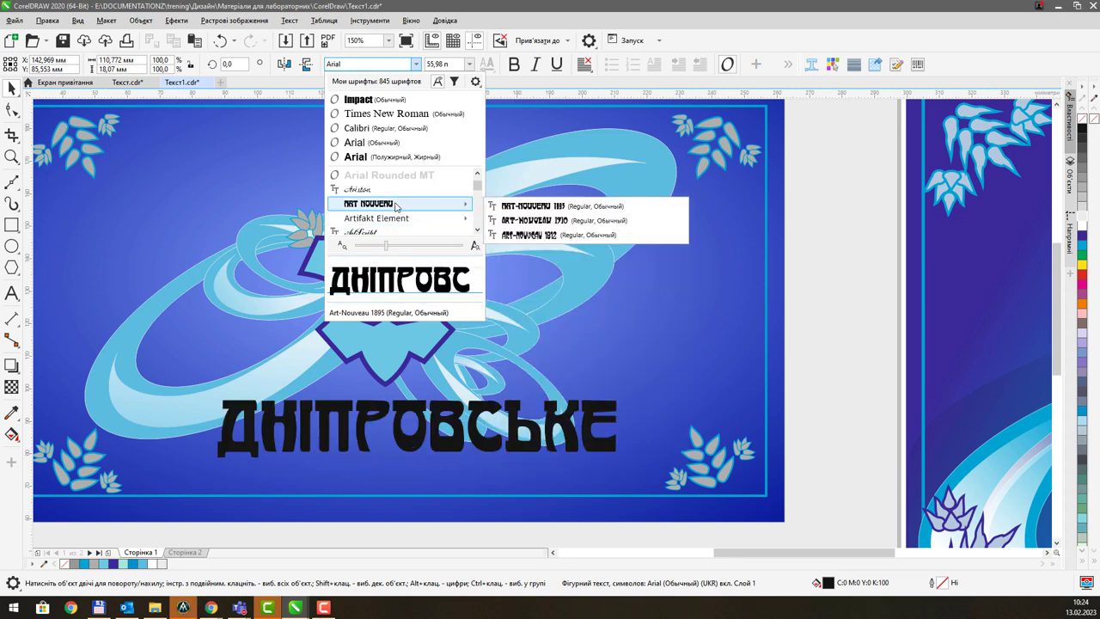
{"action": "scroll", "coordinate": [395, 206], "scroll_direction": "down", "scroll_amount": 1}
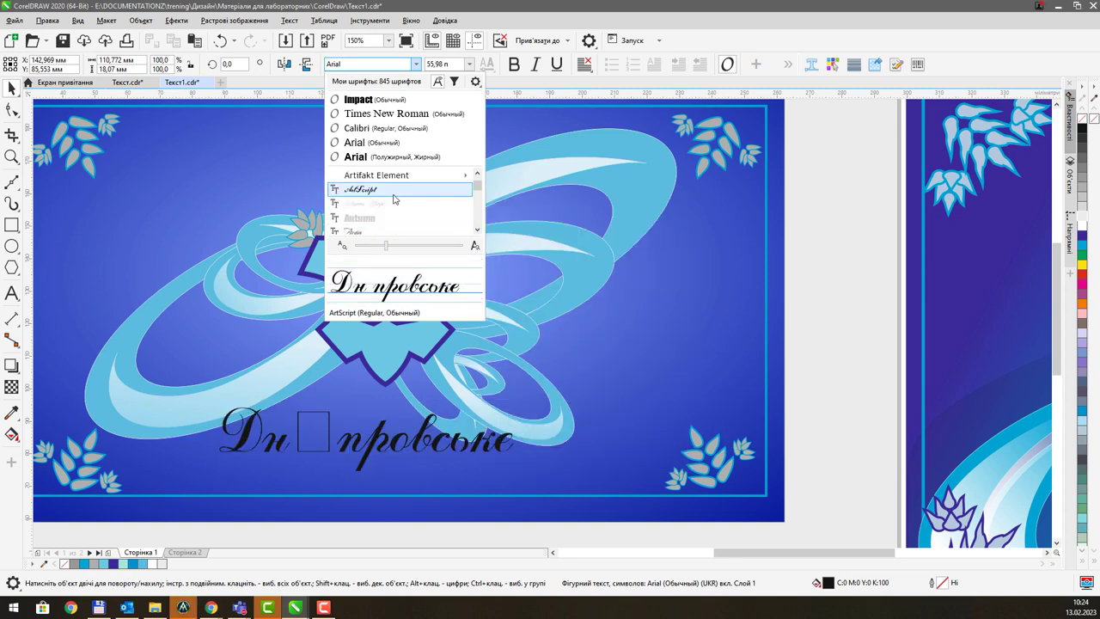
{"action": "scroll", "coordinate": [394, 199], "scroll_direction": "down", "scroll_amount": 1}
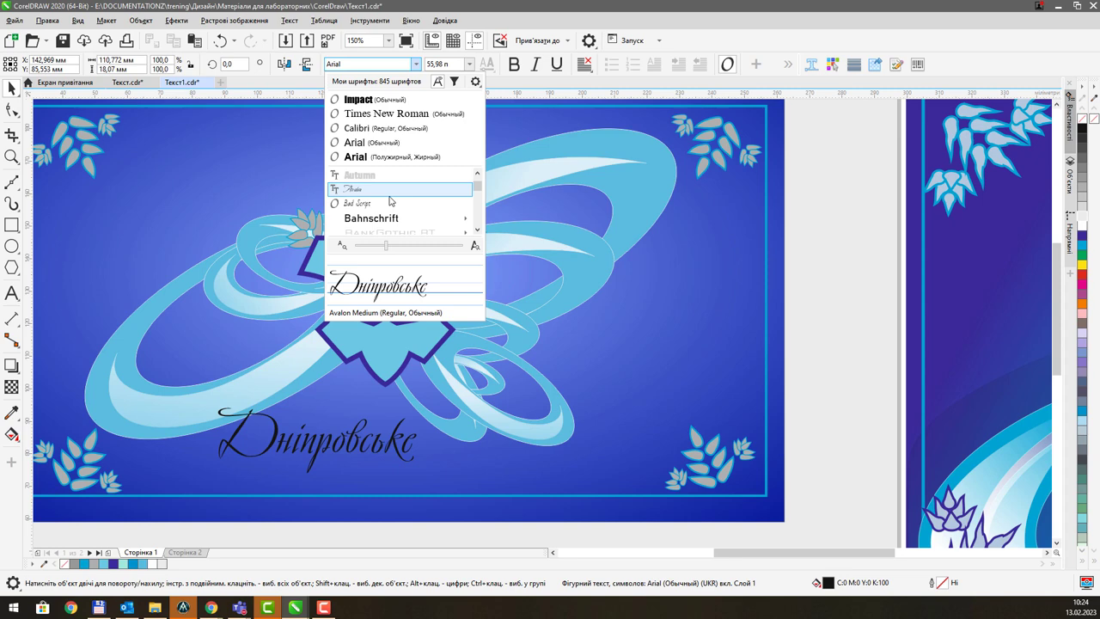
{"action": "left_click", "coordinate": [391, 190]}
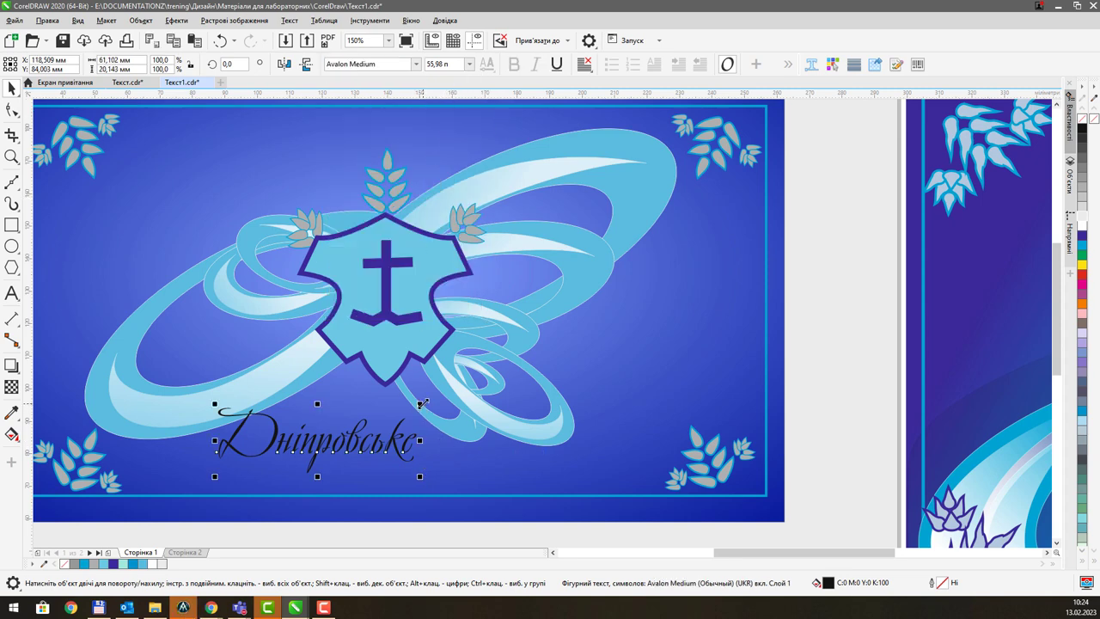
- Enlarge the inscription to about 119 by 39 mm and give it a white fill and white outline
{"action": "left_click_drag", "start_coordinate": [421, 402], "coordinate": [590, 348]}
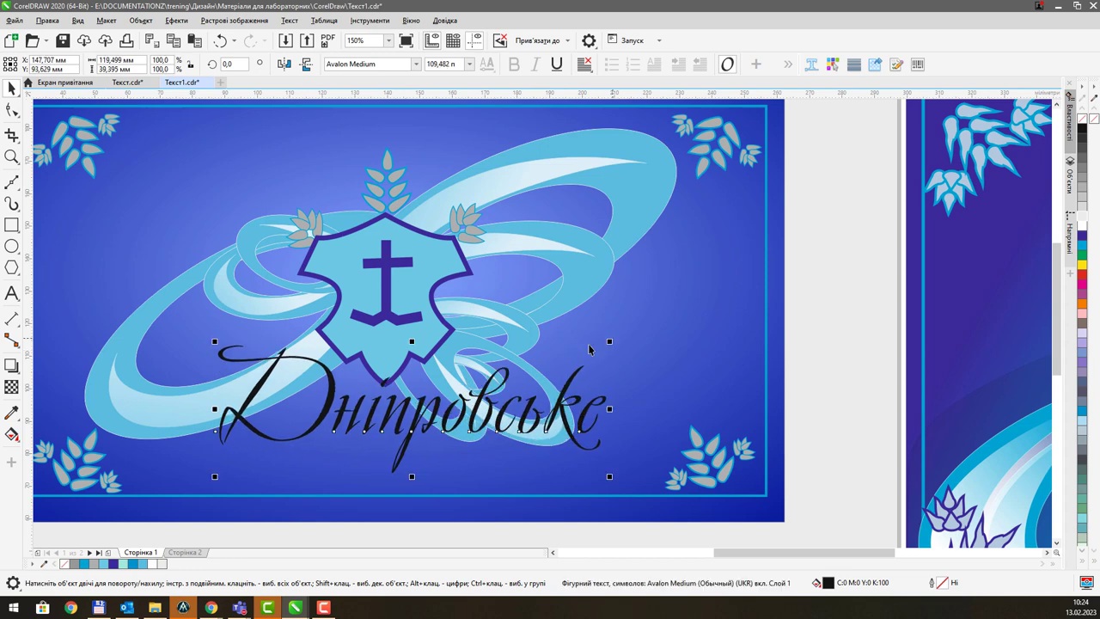
{"action": "scroll", "coordinate": [749, 349], "scroll_direction": "down", "scroll_amount": 2}
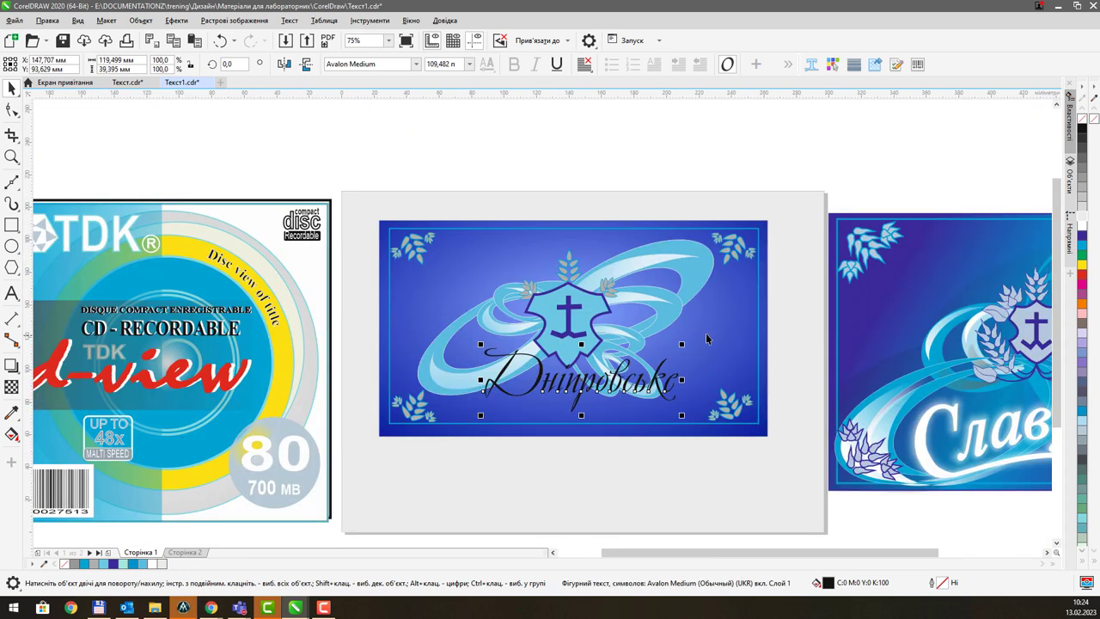
{"action": "scroll", "coordinate": [572, 330], "scroll_direction": "up", "scroll_amount": 2}
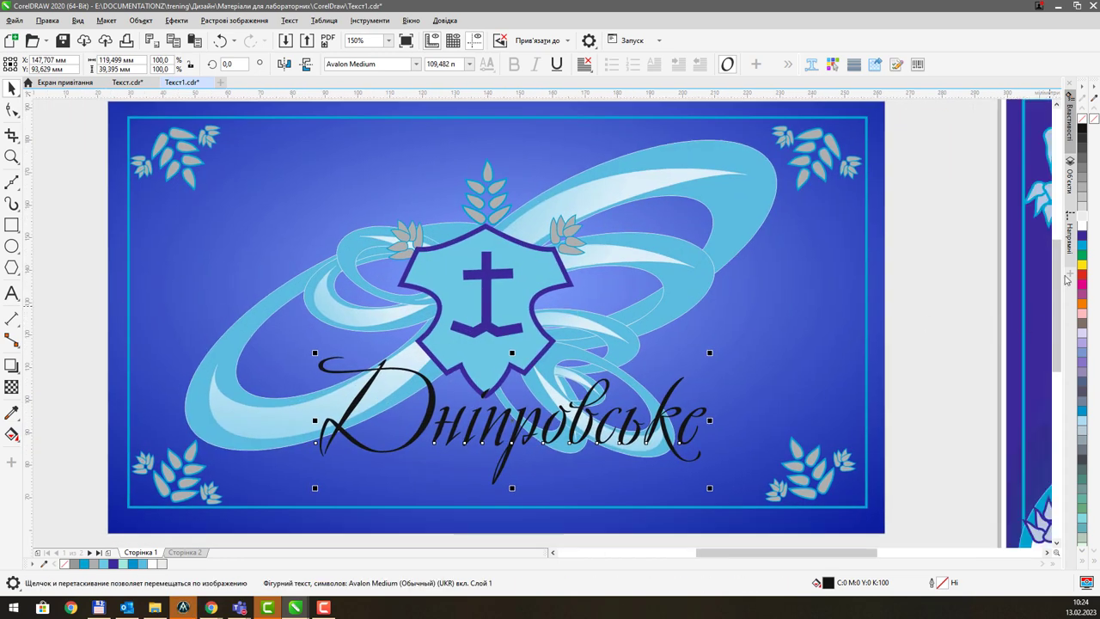
{"action": "left_click", "coordinate": [1081, 227]}
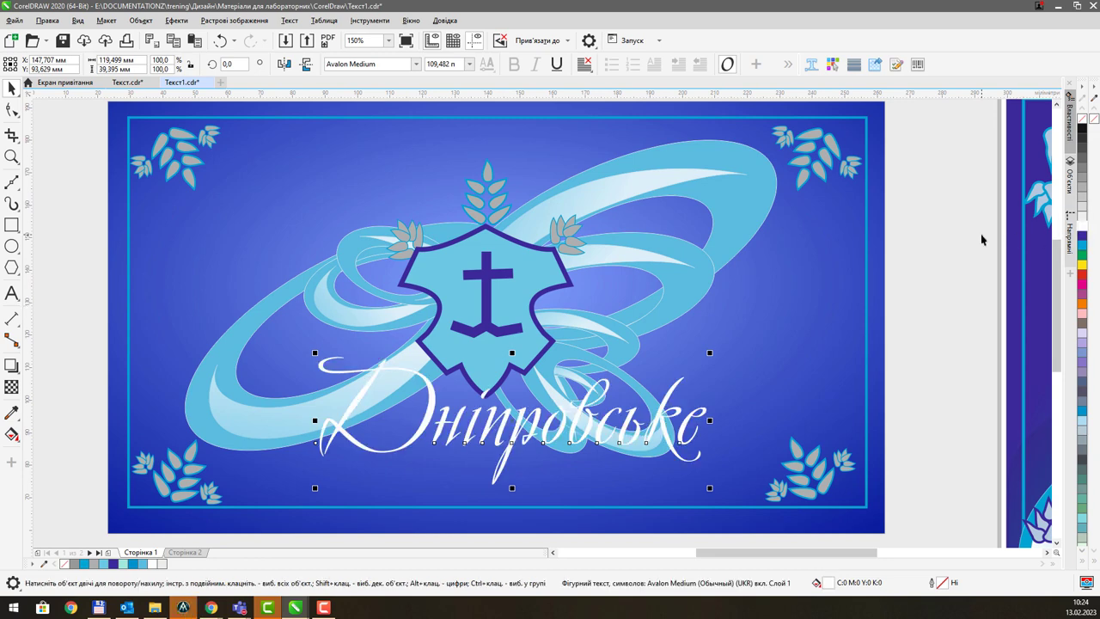
{"action": "right_click", "coordinate": [1083, 228]}
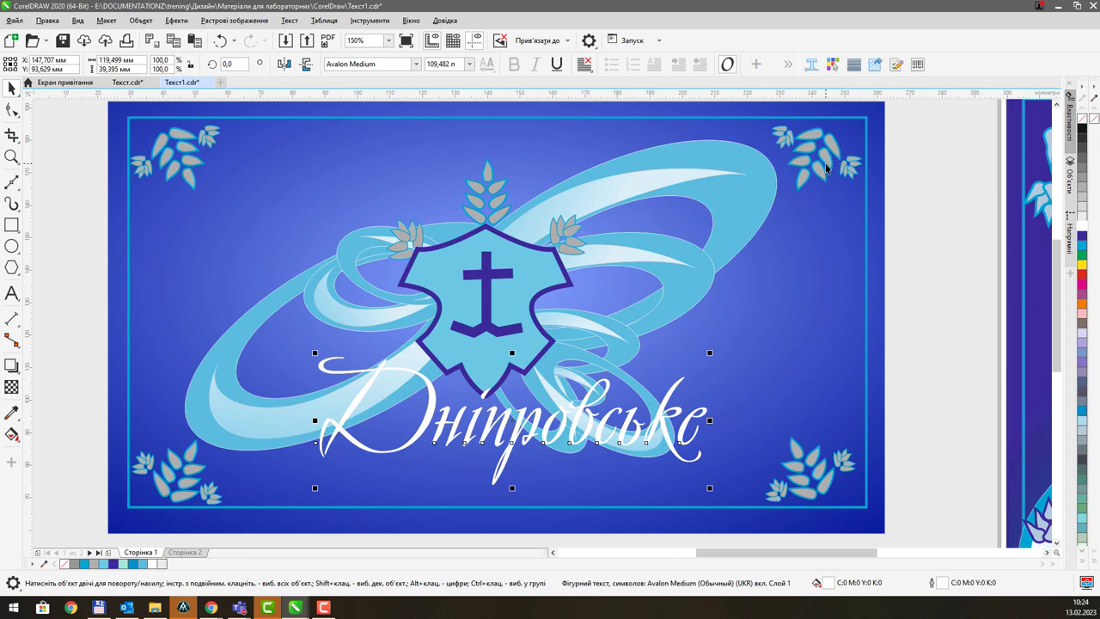
- Display the character properties of the selected inscription
{"action": "key", "text": "alt+Return"}
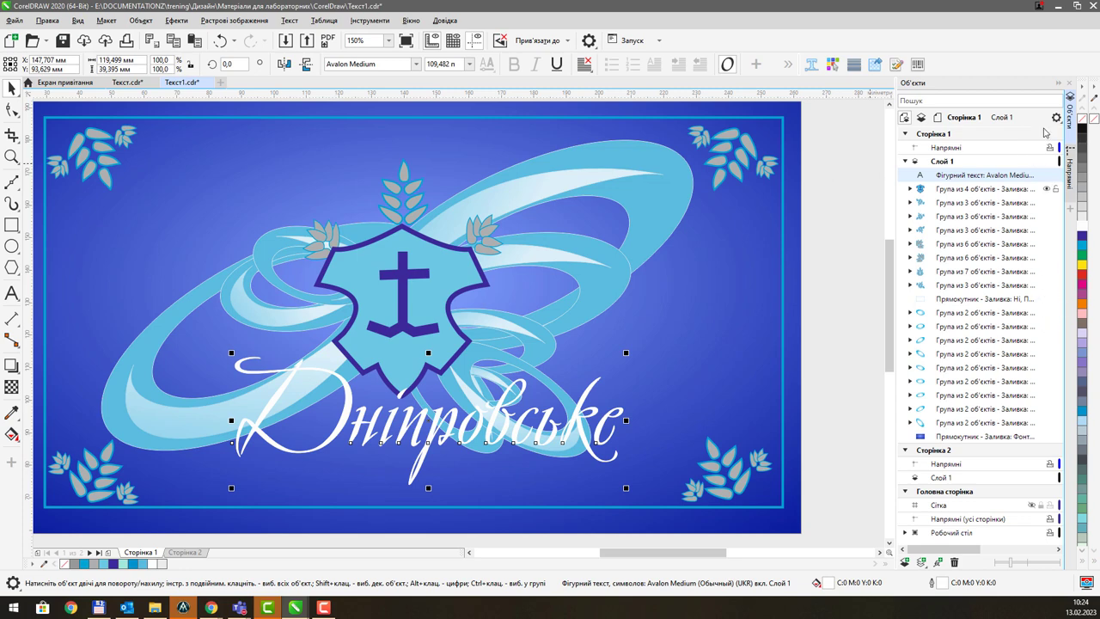
{"action": "left_click", "coordinate": [1070, 114]}
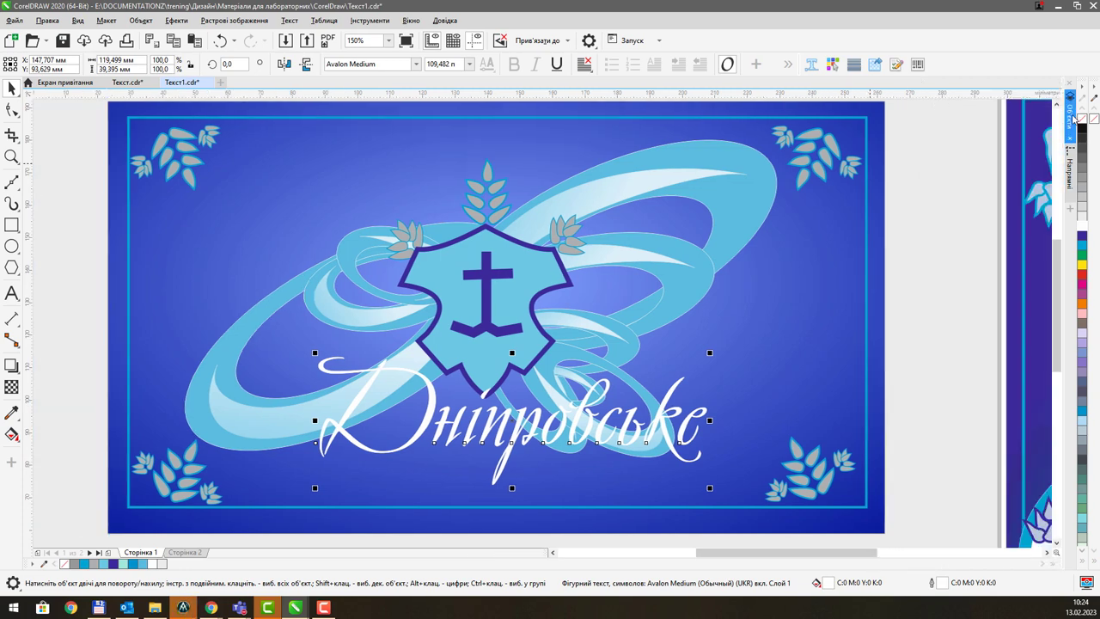
{"action": "left_click", "coordinate": [1072, 115]}
{"action": "left_click", "coordinate": [1070, 167]}
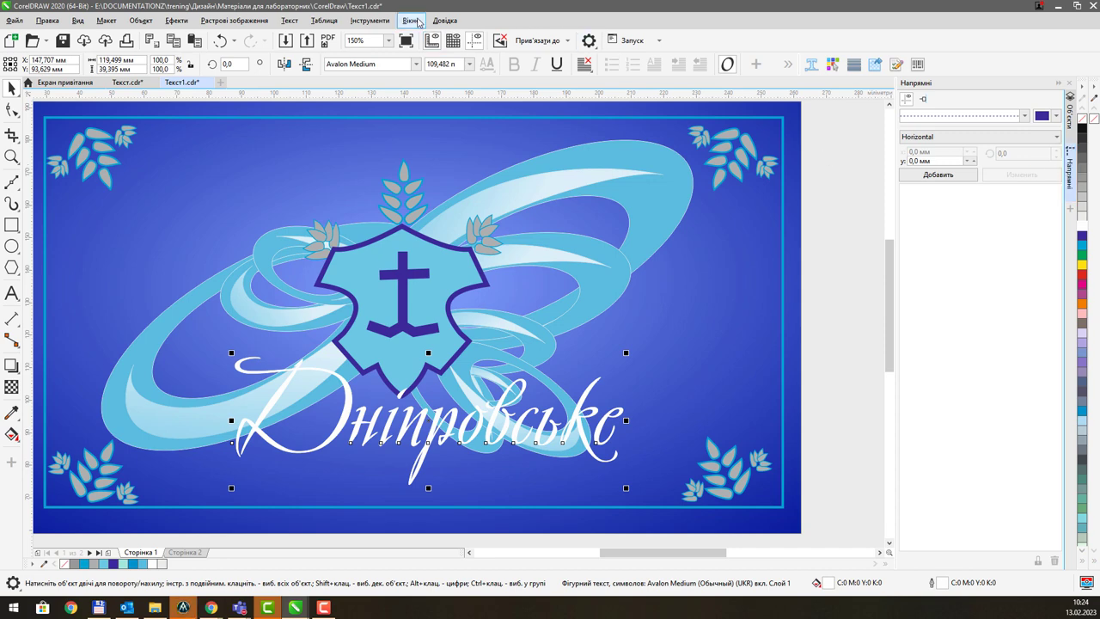
{"action": "left_click", "coordinate": [411, 21]}
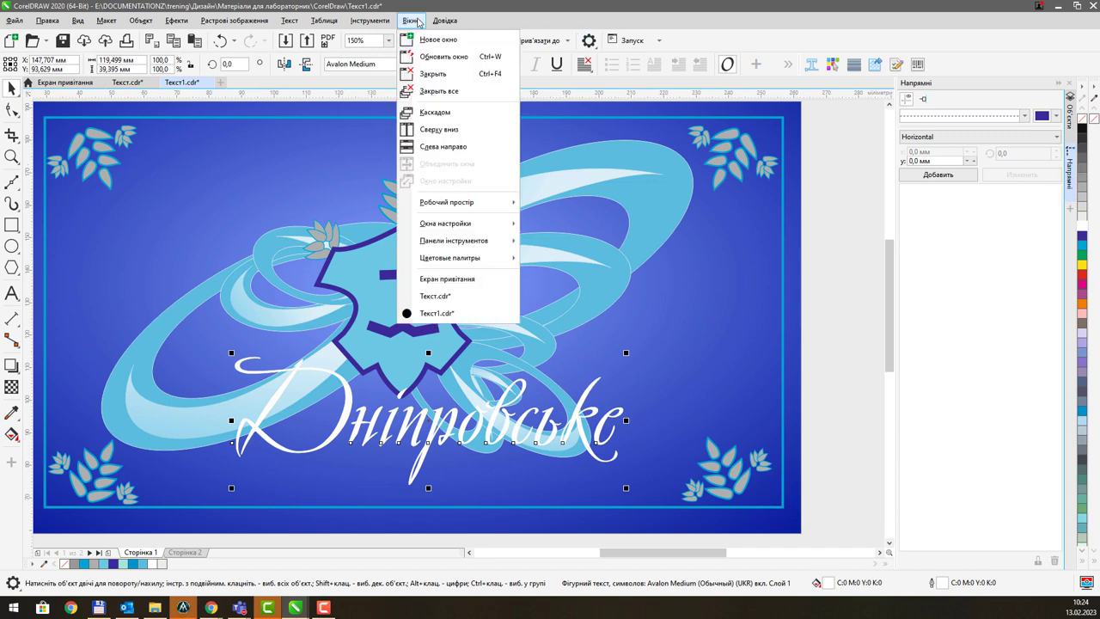
{"action": "left_click", "coordinate": [417, 22]}
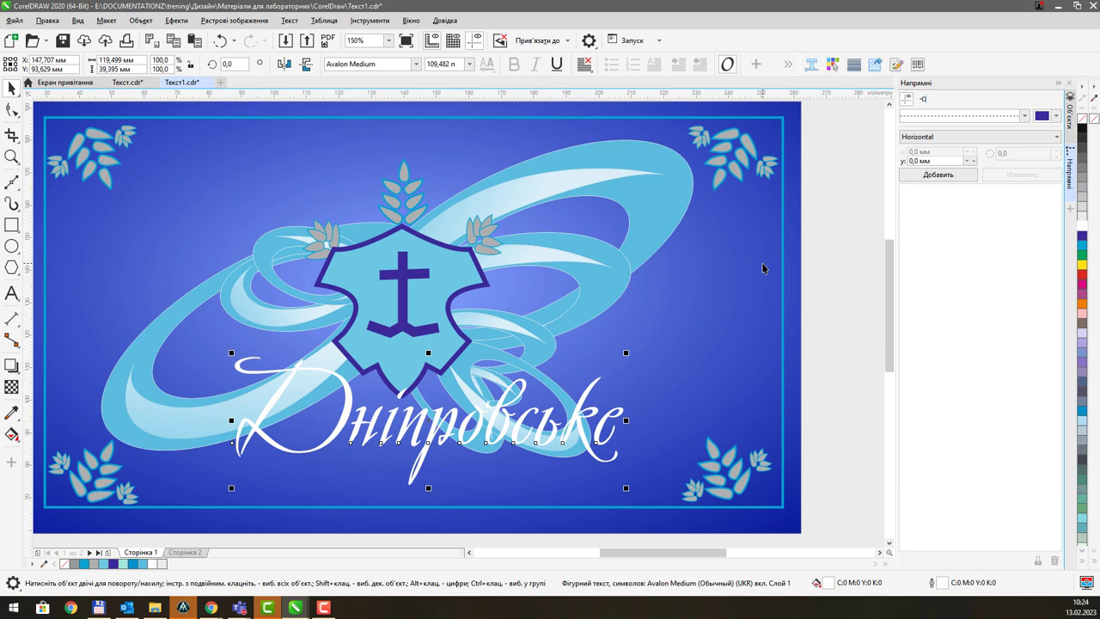
{"action": "key", "text": "alt+Return"}
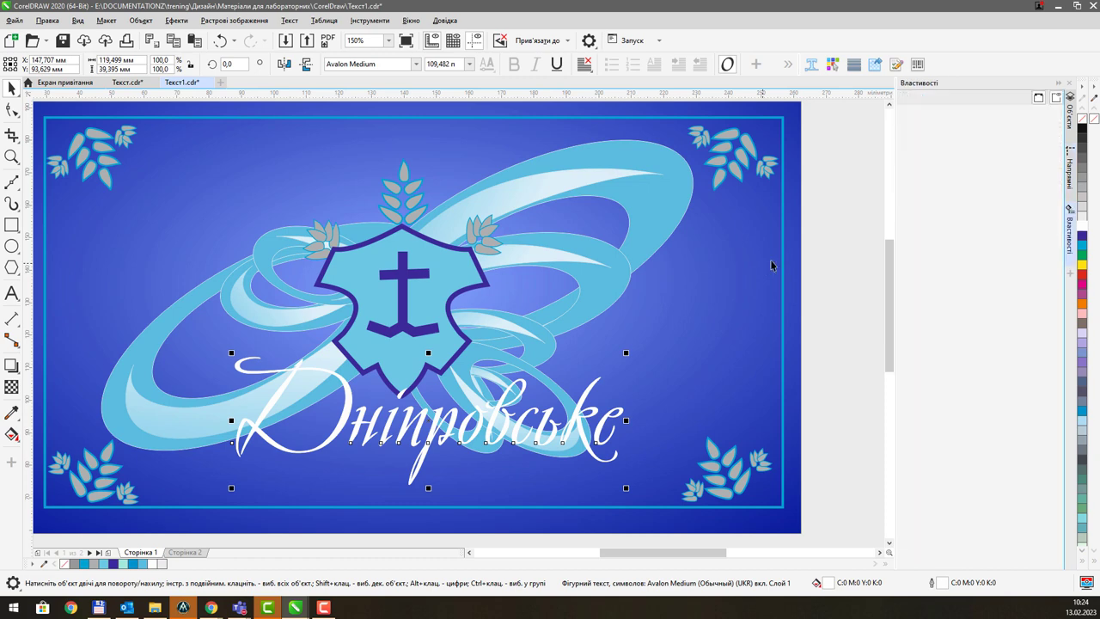
{"action": "key", "text": "alt+Return"}
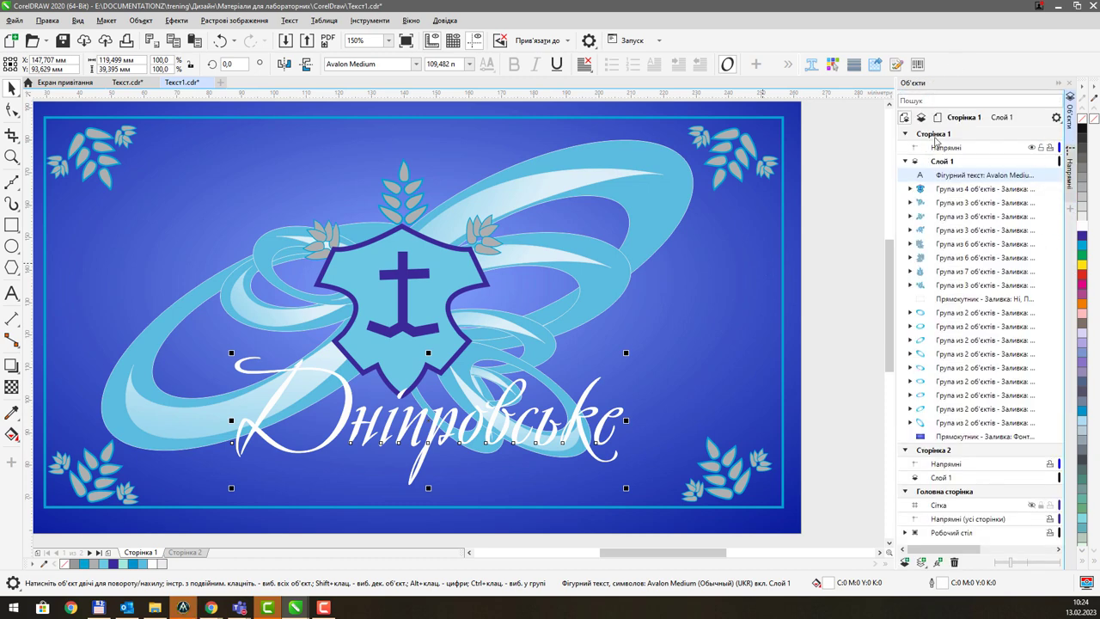
{"action": "key", "text": "alt+Return"}
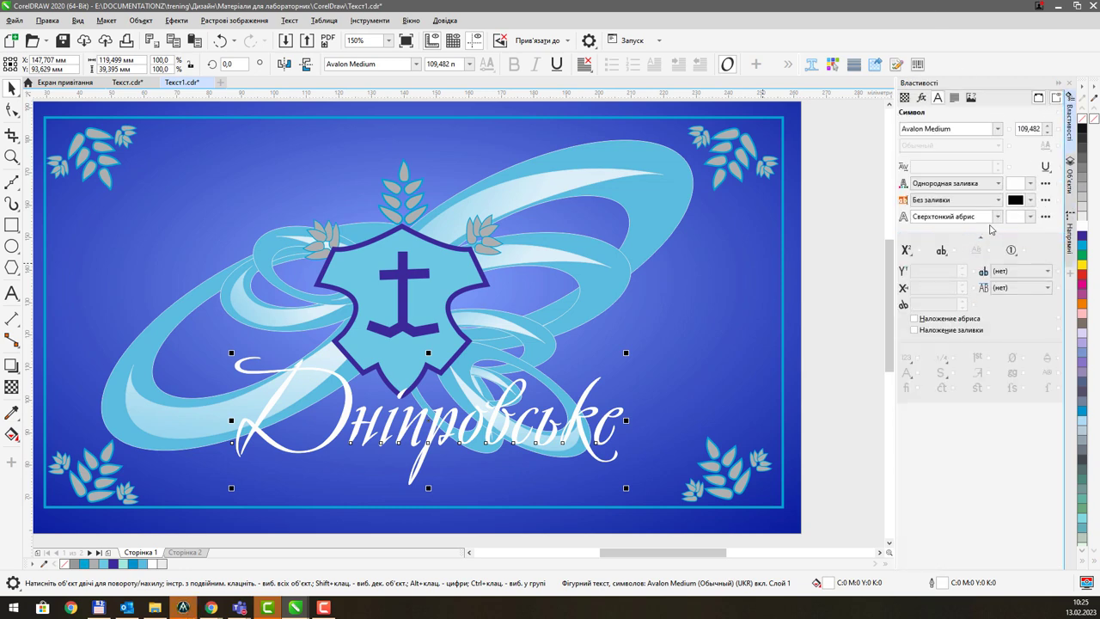
- Set the inscription's outline width to 1.0 mm, trying 2.5 mm for comparison
{"action": "left_click", "coordinate": [995, 216]}
{"action": "left_click", "coordinate": [966, 289]}
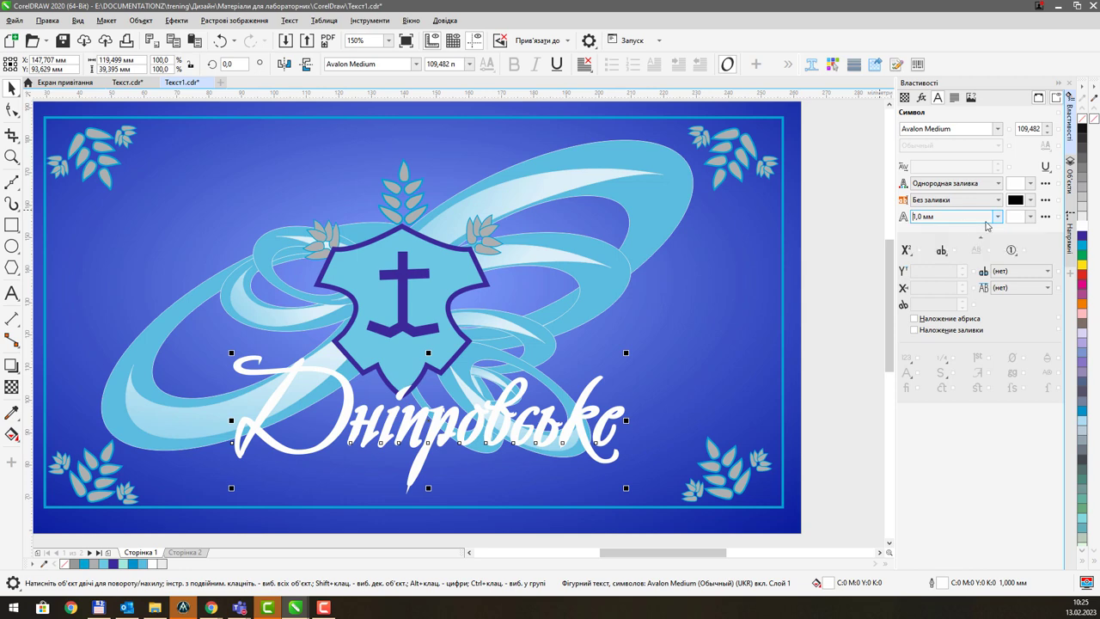
{"action": "left_click", "coordinate": [997, 218]}
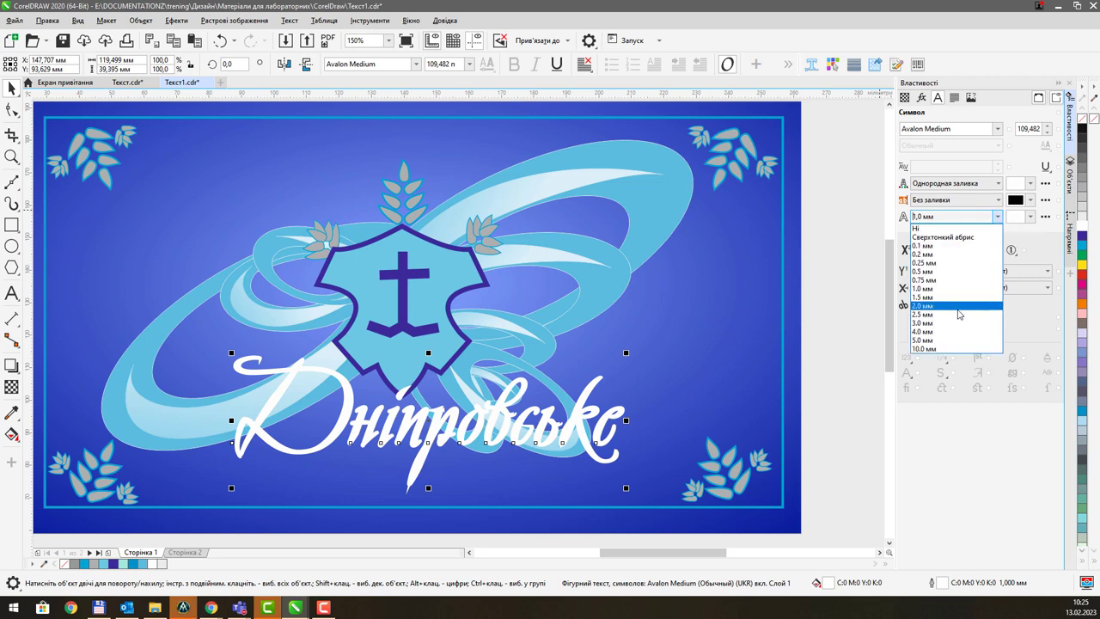
{"action": "left_click", "coordinate": [959, 314]}
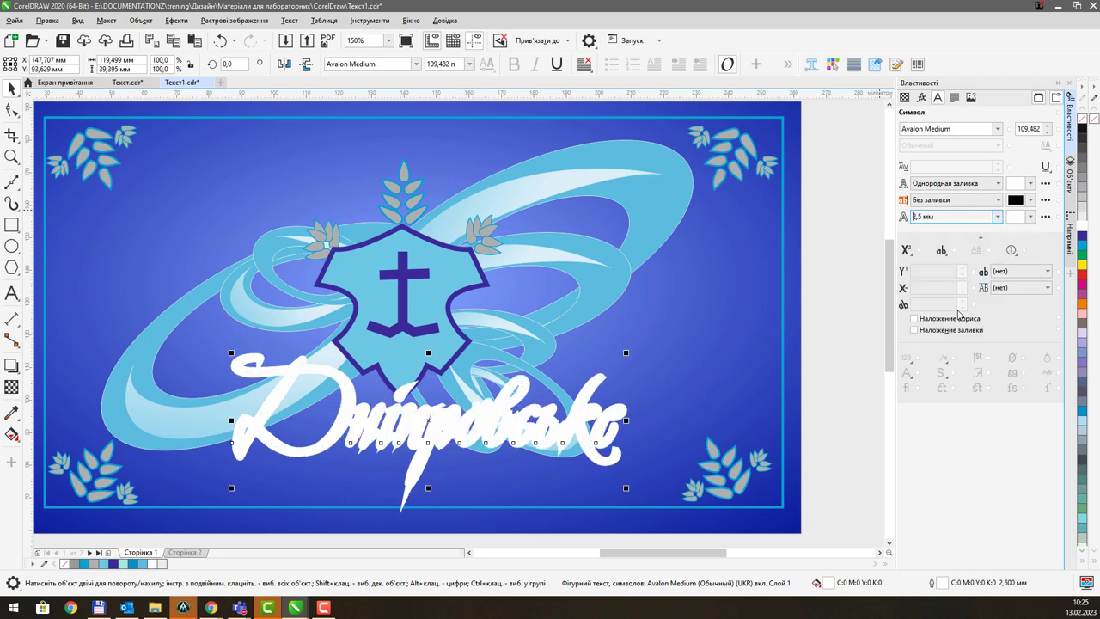
{"action": "left_click", "coordinate": [996, 219]}
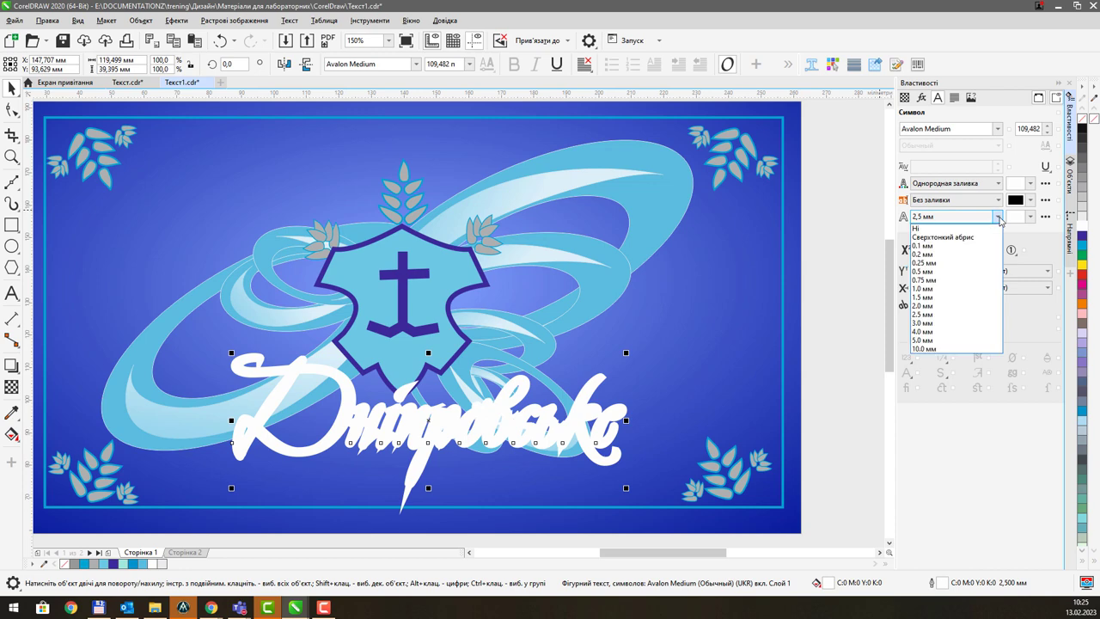
{"action": "left_click", "coordinate": [969, 289]}
- Shift the inscription slightly so it overlaps the lower tip of the shield, centred at about X 146.6, Y 95.6 mm
{"action": "left_click_drag", "start_coordinate": [569, 339], "coordinate": [575, 317]}
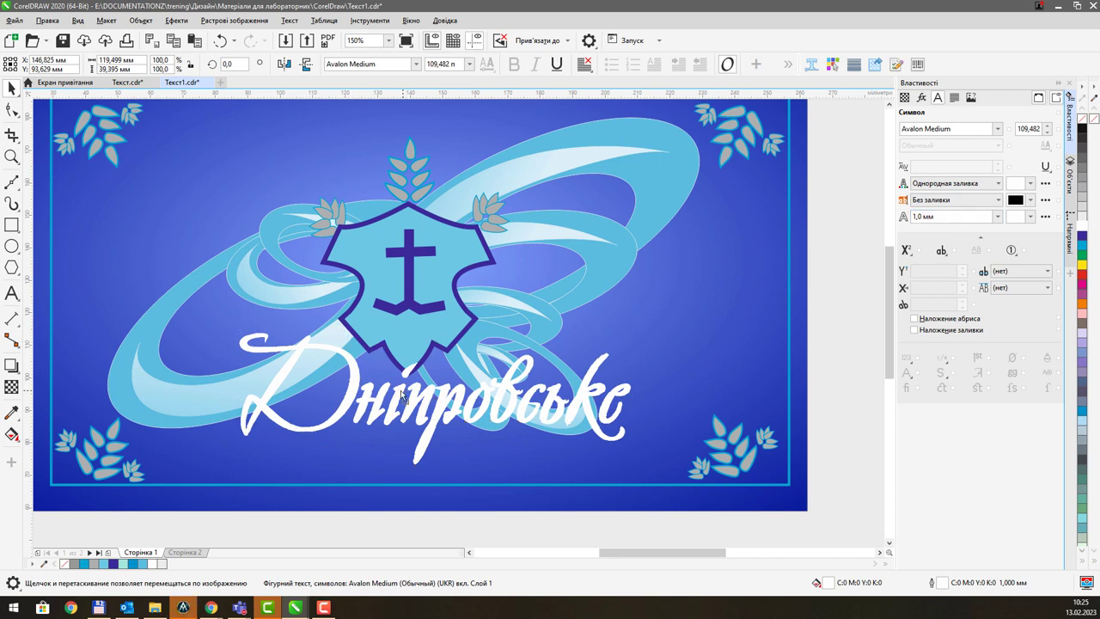
{"action": "left_click_drag", "start_coordinate": [407, 390], "coordinate": [400, 393]}
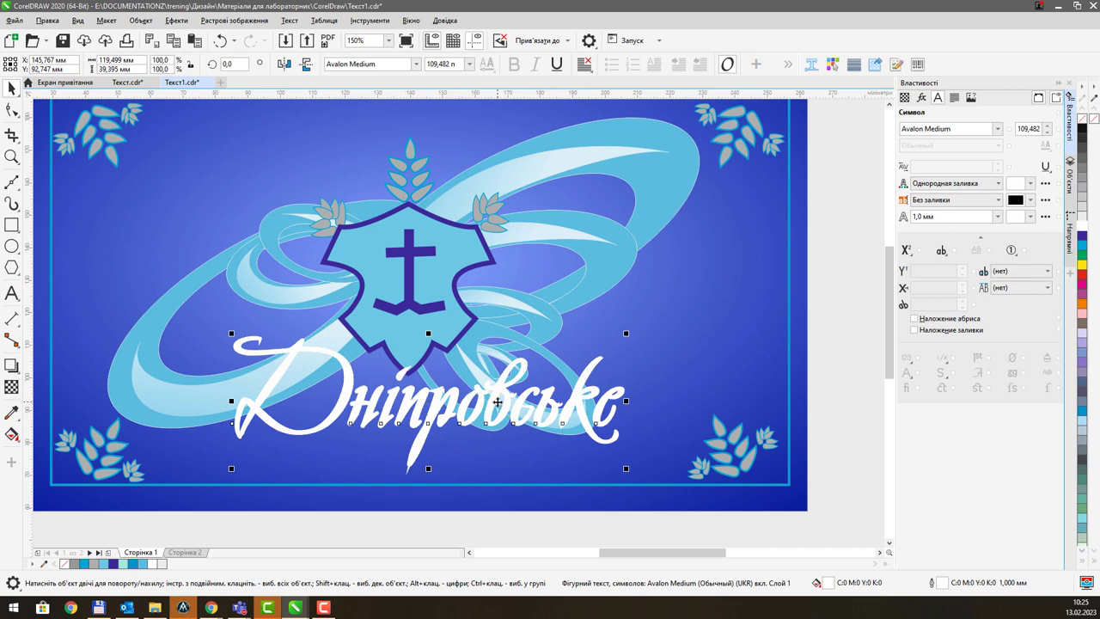
{"action": "left_click_drag", "start_coordinate": [497, 402], "coordinate": [499, 395]}
- Compare the inscription's lettering and placement with the sample Славутич label
{"action": "scroll", "coordinate": [520, 350], "scroll_direction": "down", "scroll_amount": 1}
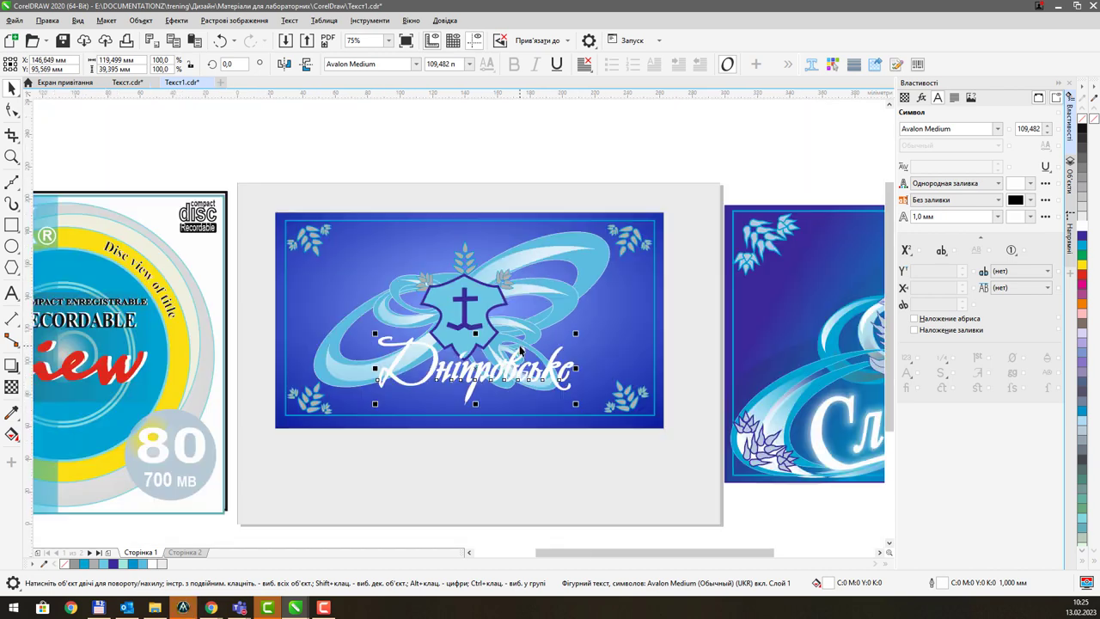
{"action": "left_click_drag", "start_coordinate": [546, 329], "coordinate": [446, 344]}
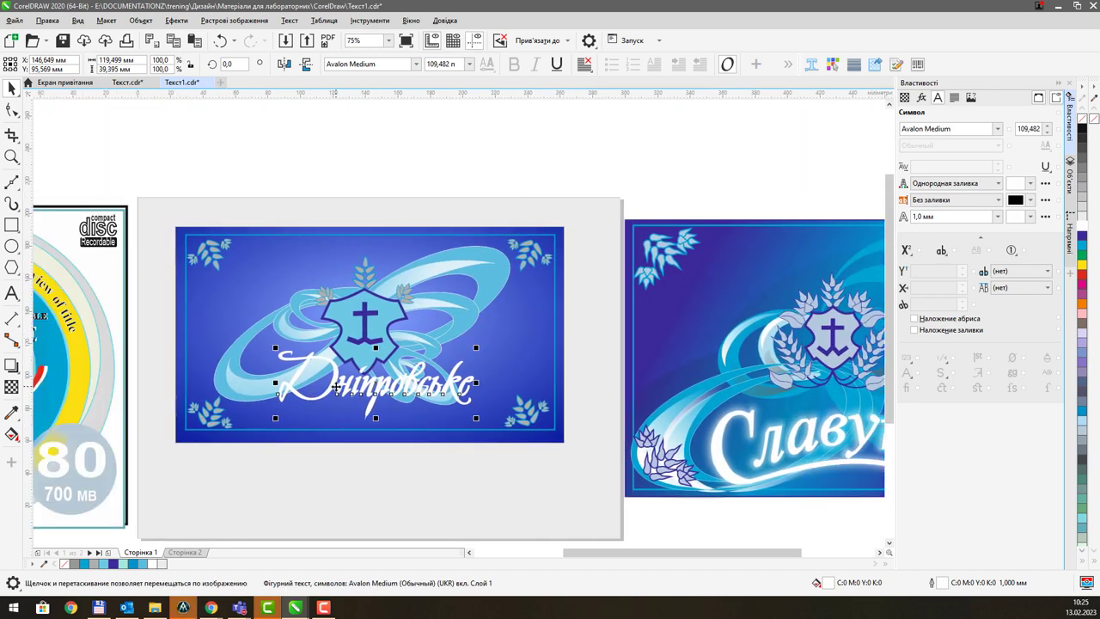
{"action": "scroll", "coordinate": [336, 386], "scroll_direction": "up", "scroll_amount": 1}
{"action": "scroll", "coordinate": [389, 403], "scroll_direction": "up", "scroll_amount": 1}
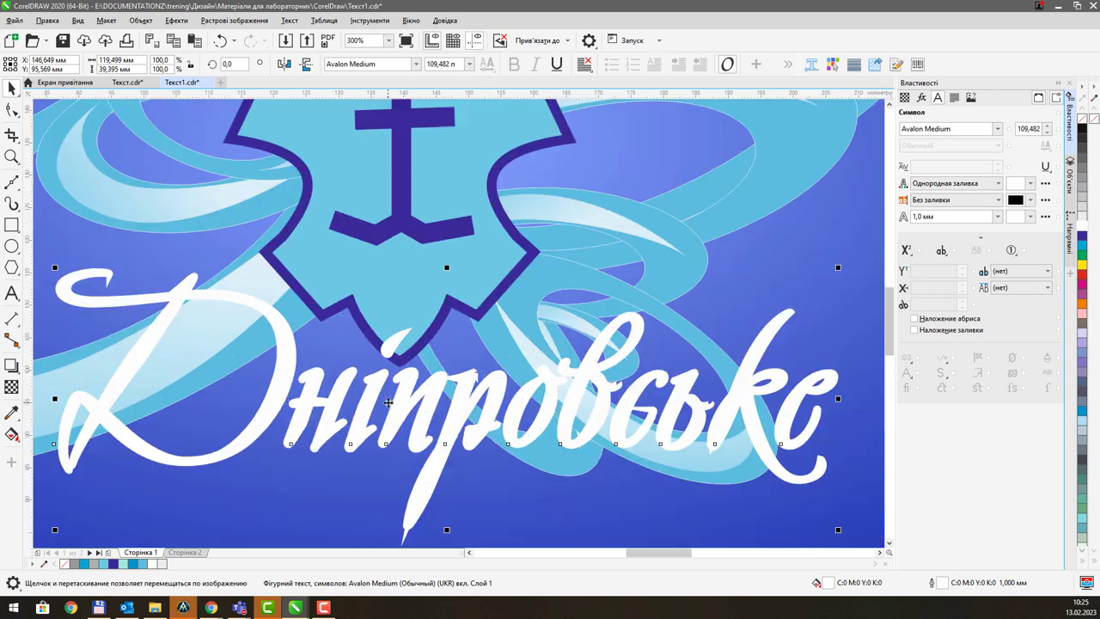
{"action": "scroll", "coordinate": [388, 396], "scroll_direction": "down", "scroll_amount": 1}
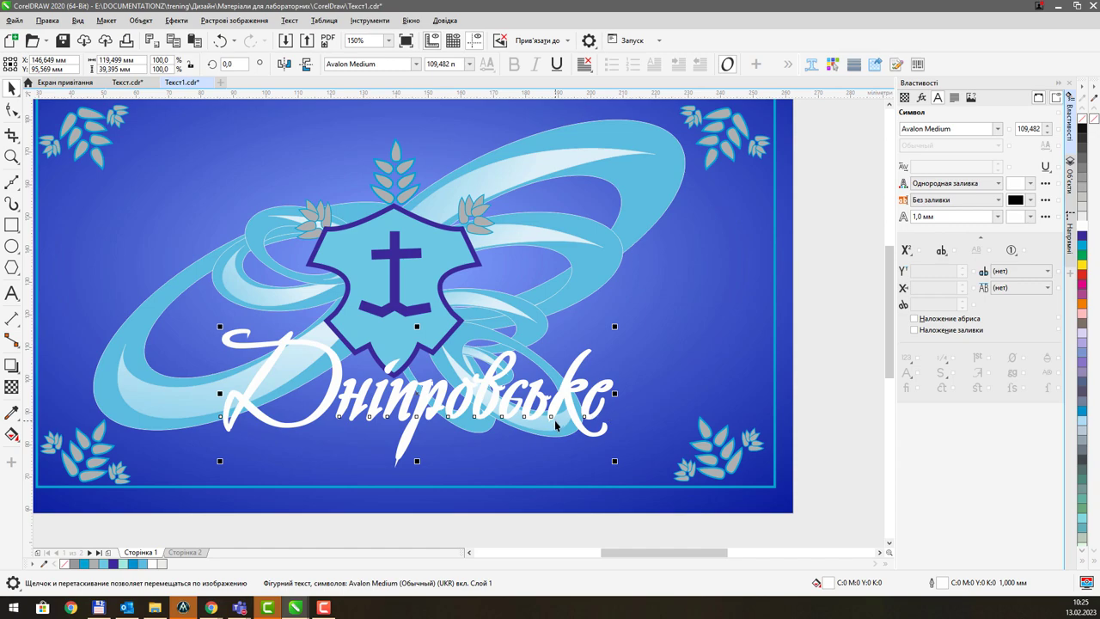
{"action": "scroll", "coordinate": [591, 393], "scroll_direction": "down", "scroll_amount": 1}
{"action": "left_click_drag", "start_coordinate": [729, 386], "coordinate": [402, 352]}
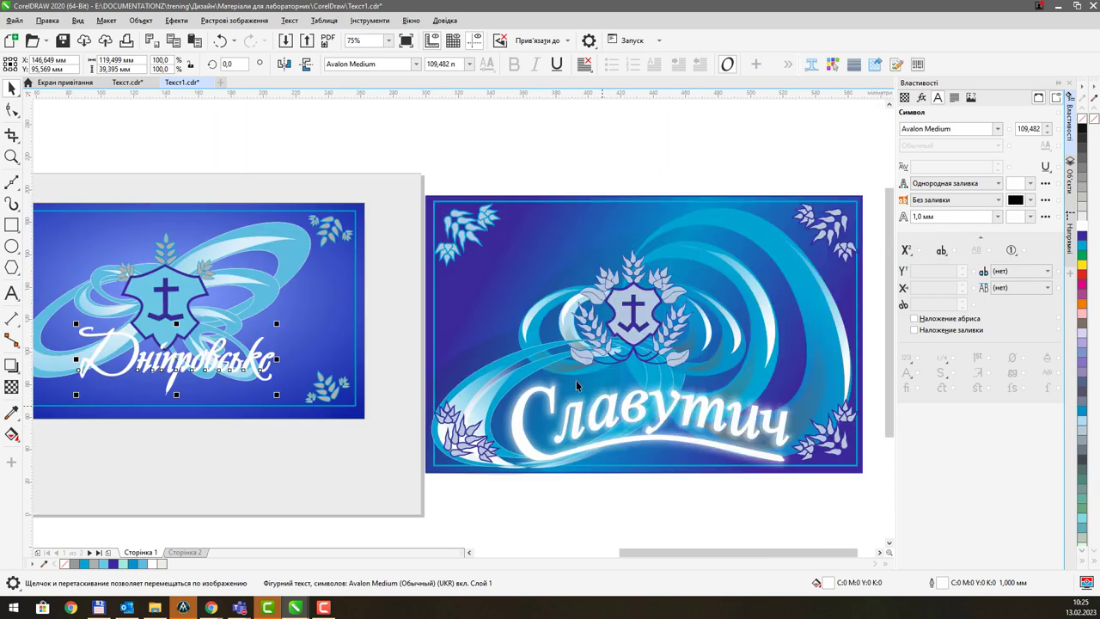
- Convert the Дніпровське inscription to curves
{"action": "scroll", "coordinate": [233, 318], "scroll_direction": "up", "scroll_amount": 1}
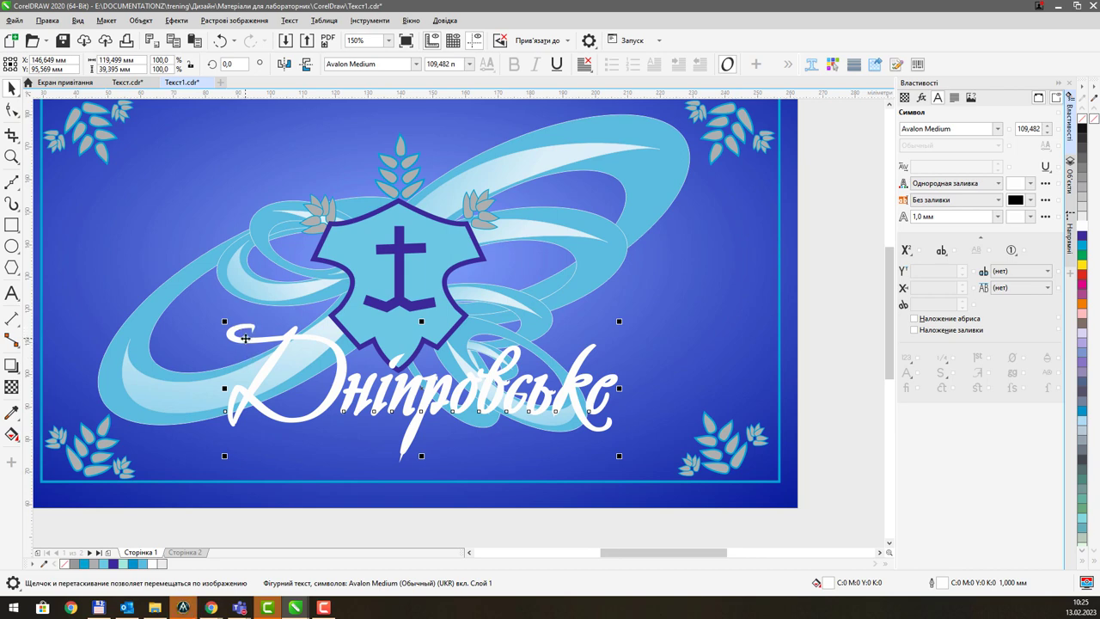
{"action": "right_click", "coordinate": [245, 338]}
{"action": "left_click", "coordinate": [284, 249]}
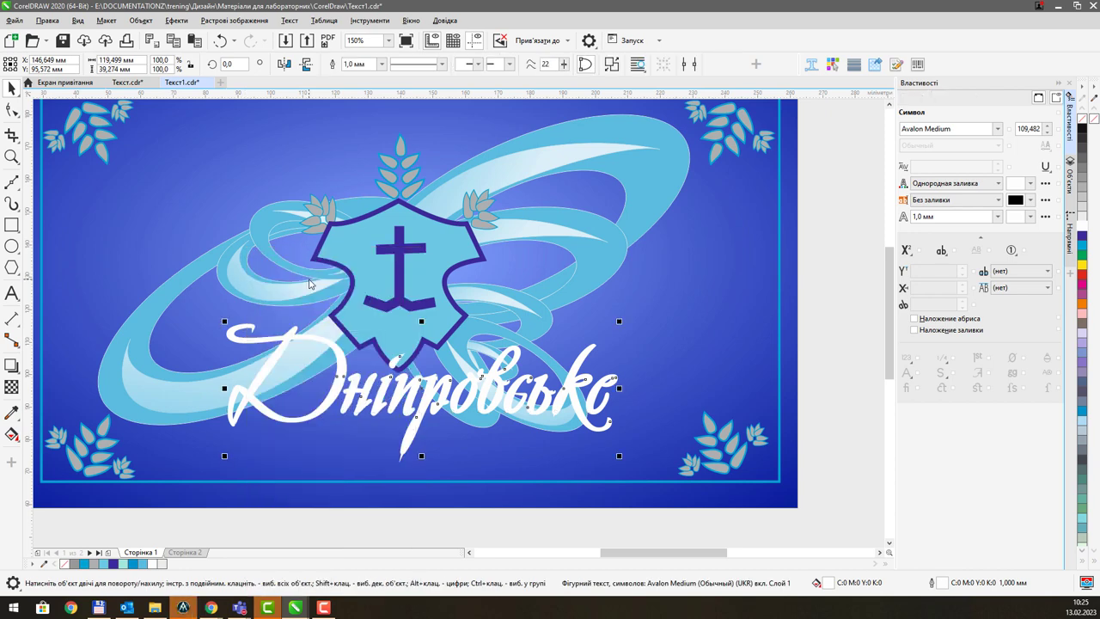
- Move the end nodes of the letter Д's upper flourish outward and down, forming an angled stroke that ends below the letter
{"action": "left_click", "coordinate": [11, 112]}
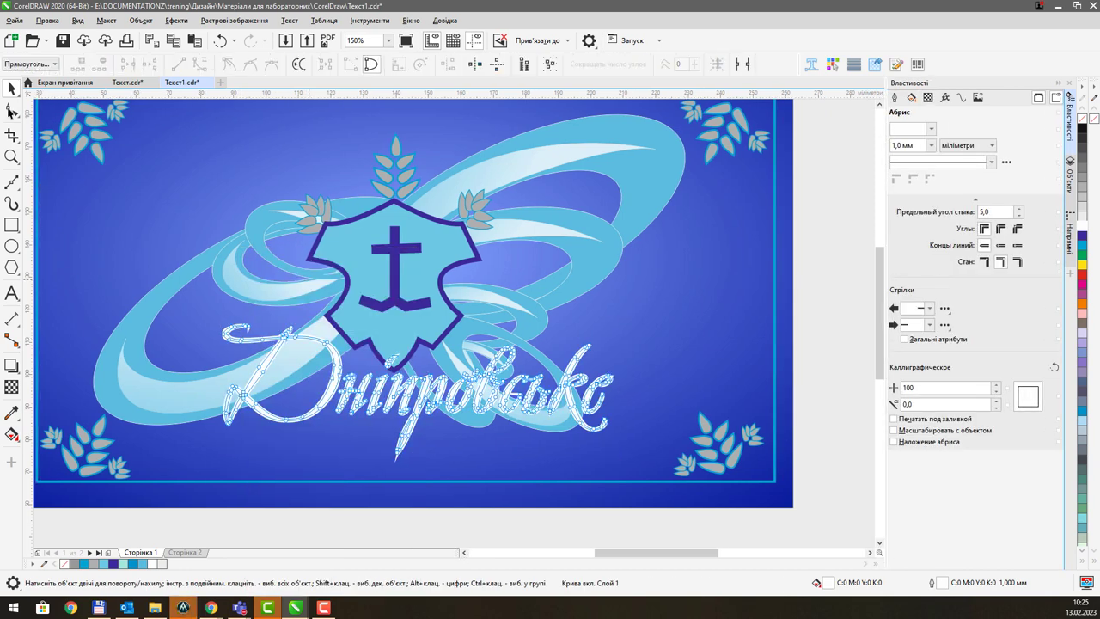
{"action": "scroll", "coordinate": [288, 346], "scroll_direction": "up", "scroll_amount": 2}
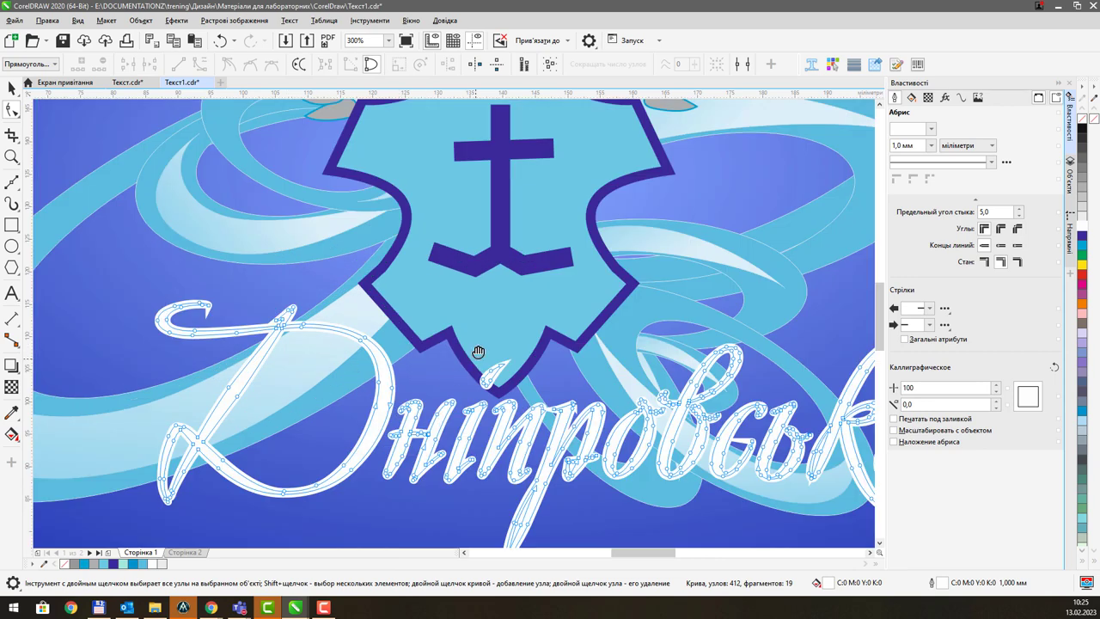
{"action": "left_click_drag", "start_coordinate": [479, 352], "coordinate": [479, 263]}
{"action": "left_click", "coordinate": [1058, 84]}
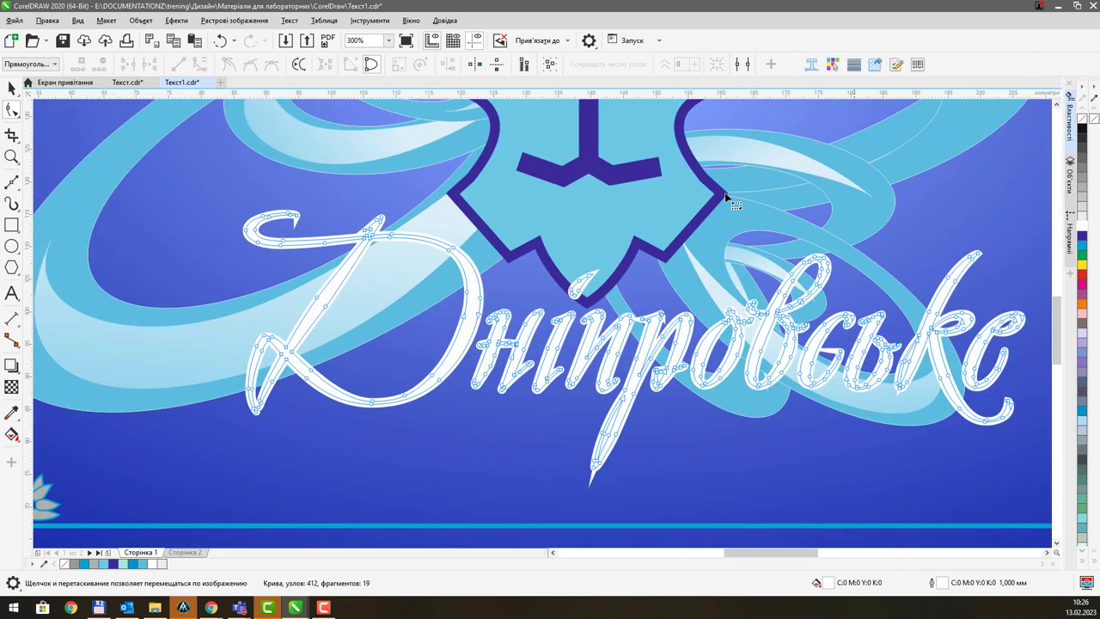
{"action": "left_click_drag", "start_coordinate": [386, 270], "coordinate": [405, 275]}
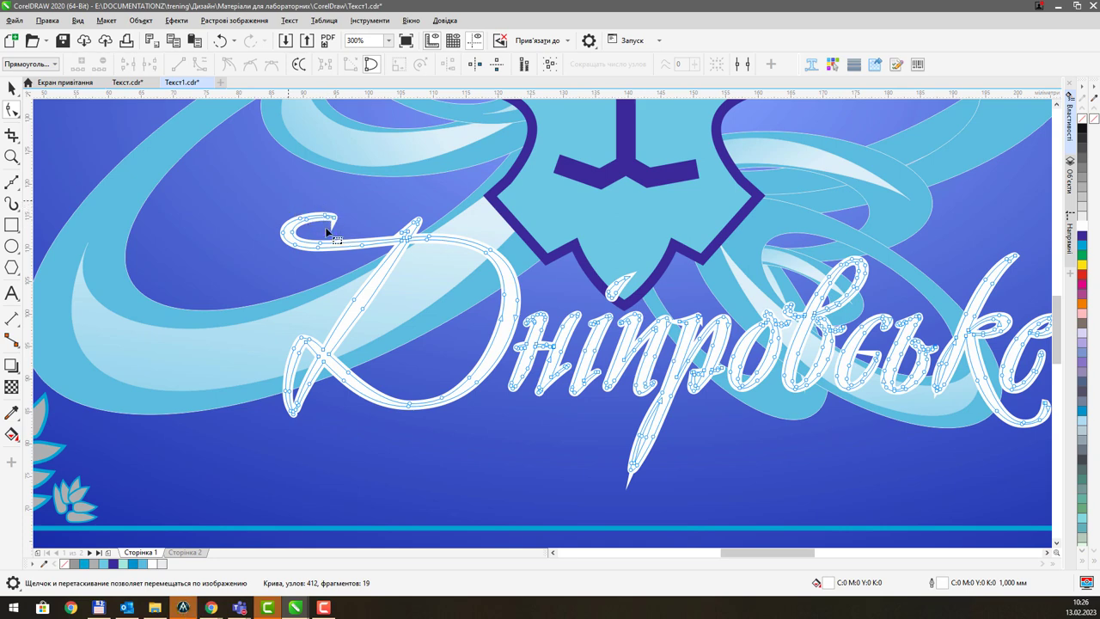
{"action": "left_click_drag", "start_coordinate": [325, 229], "coordinate": [229, 341]}
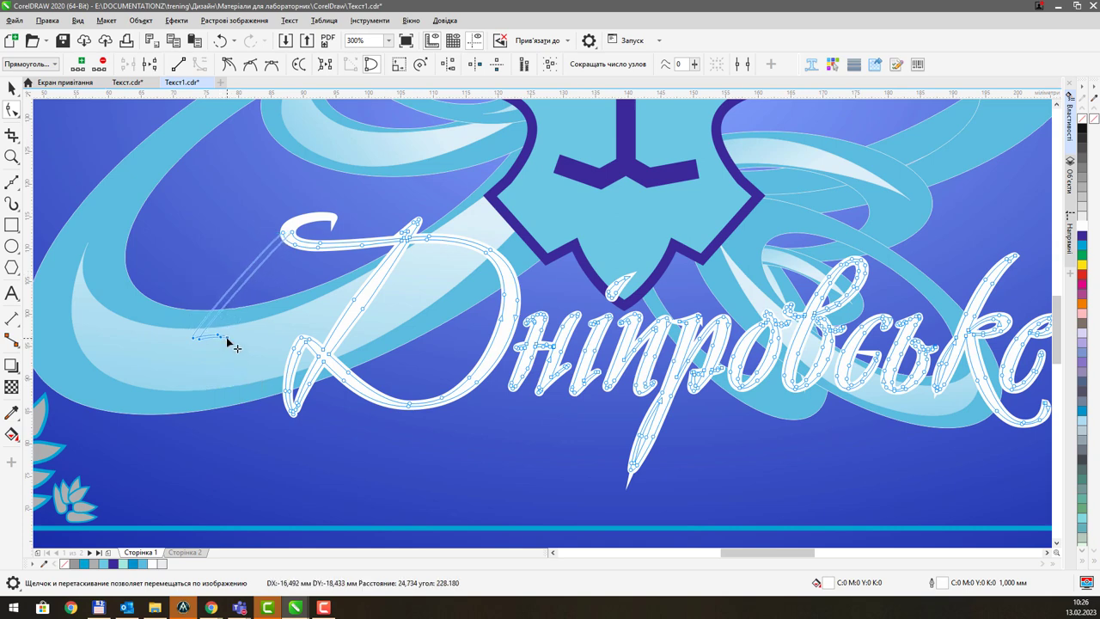
{"action": "mouse_move", "coordinate": [258, 308]}
{"action": "left_mouse_down"}
{"action": "mouse_move", "coordinate": [214, 358]}
{"action": "mouse_move", "coordinate": [258, 442]}
{"action": "mouse_move", "coordinate": [289, 454]}
{"action": "left_mouse_up"}
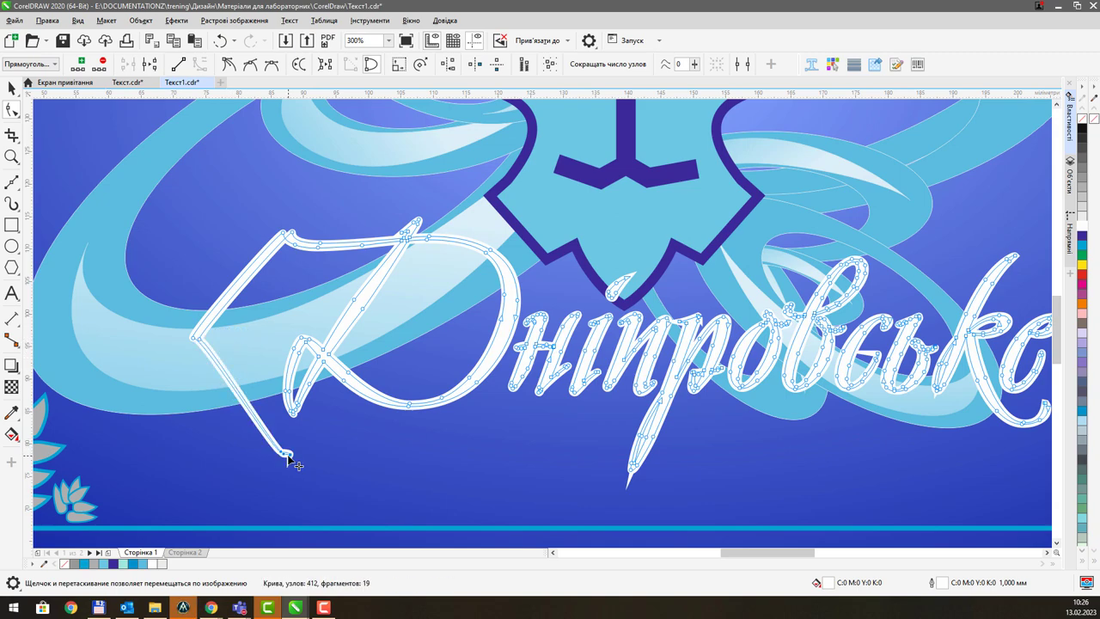
- Add a node at the flourish's lower tip and stretch the end nodes sideways to start an underline beneath the inscription
{"action": "scroll", "coordinate": [301, 442], "scroll_direction": "up", "scroll_amount": 5}
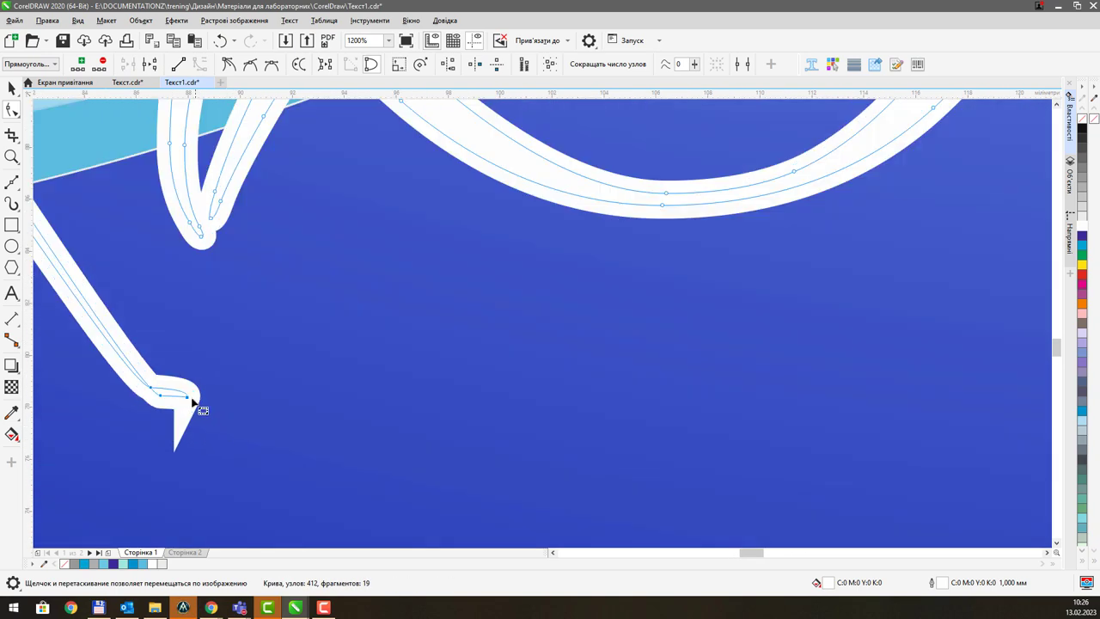
{"action": "left_click_drag", "start_coordinate": [150, 387], "coordinate": [214, 413]}
{"action": "left_click", "coordinate": [231, 378]}
{"action": "left_click", "coordinate": [194, 408]}
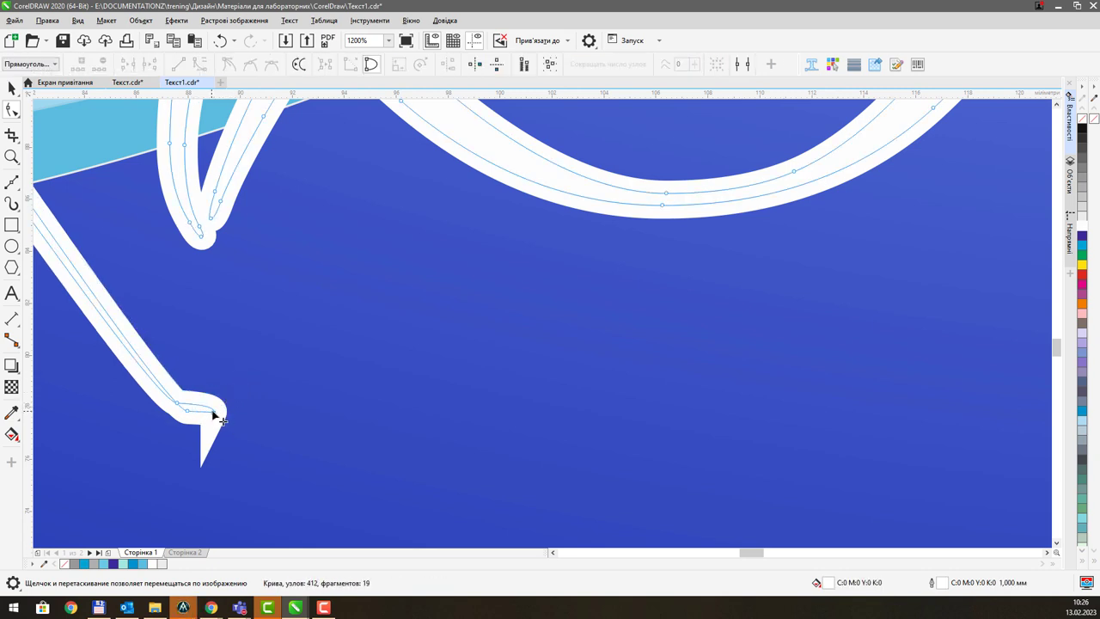
{"action": "left_click_drag", "start_coordinate": [215, 416], "coordinate": [292, 430]}
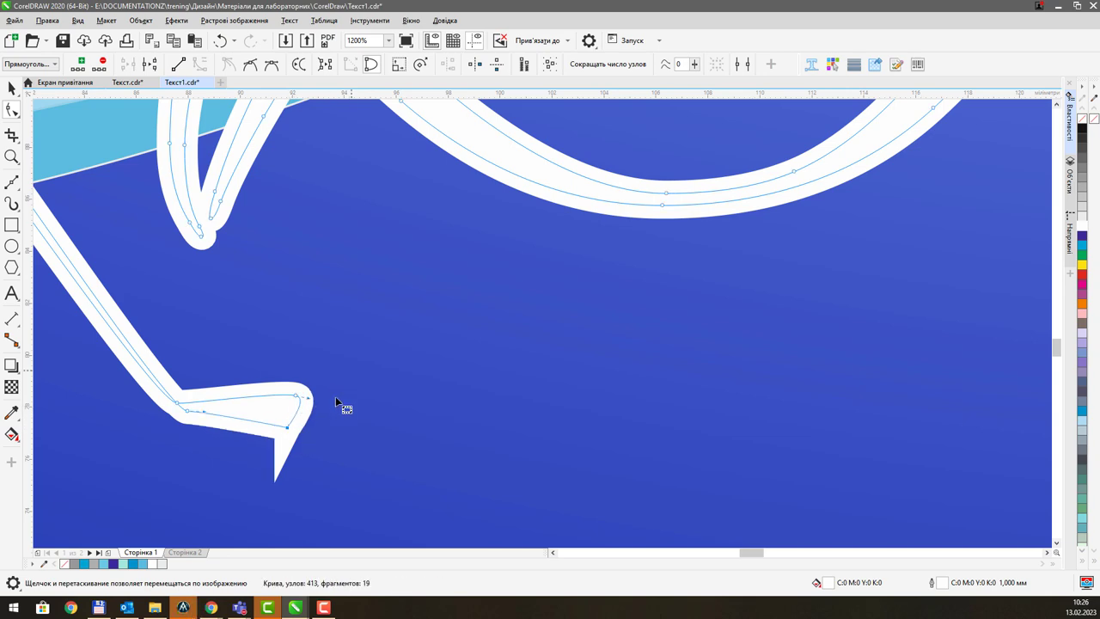
{"action": "scroll", "coordinate": [295, 447], "scroll_direction": "down", "scroll_amount": 3}
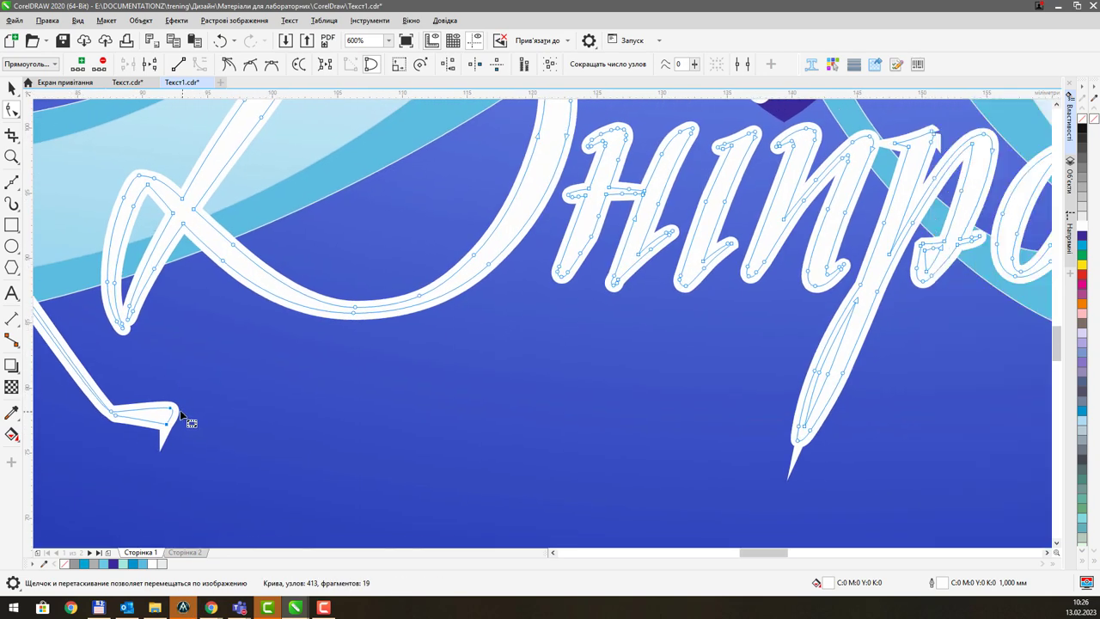
{"action": "left_click_drag", "start_coordinate": [175, 416], "coordinate": [623, 436]}
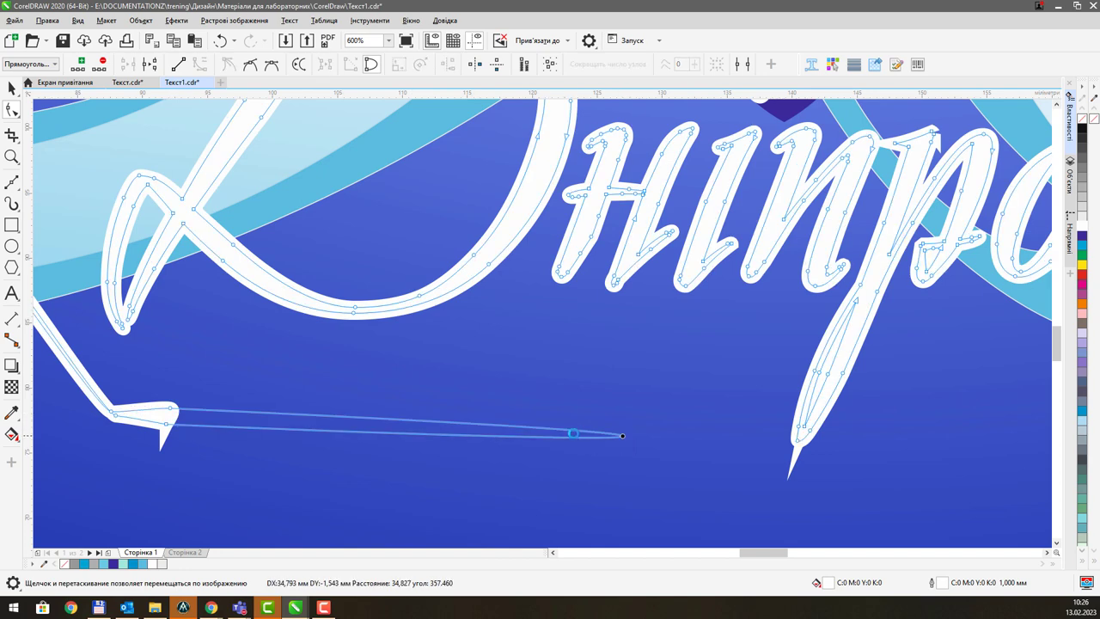
- Add nodes near the underline's tip and extend it until it ends beneath the final letter е
{"action": "double_click", "coordinate": [566, 434]}
{"action": "left_click_drag", "start_coordinate": [567, 432], "coordinate": [615, 428]}
{"action": "double_click", "coordinate": [902, 409]}
{"action": "scroll", "coordinate": [914, 400], "scroll_direction": "down", "scroll_amount": 1}
{"action": "scroll", "coordinate": [461, 413], "scroll_direction": "up", "scroll_amount": 2}
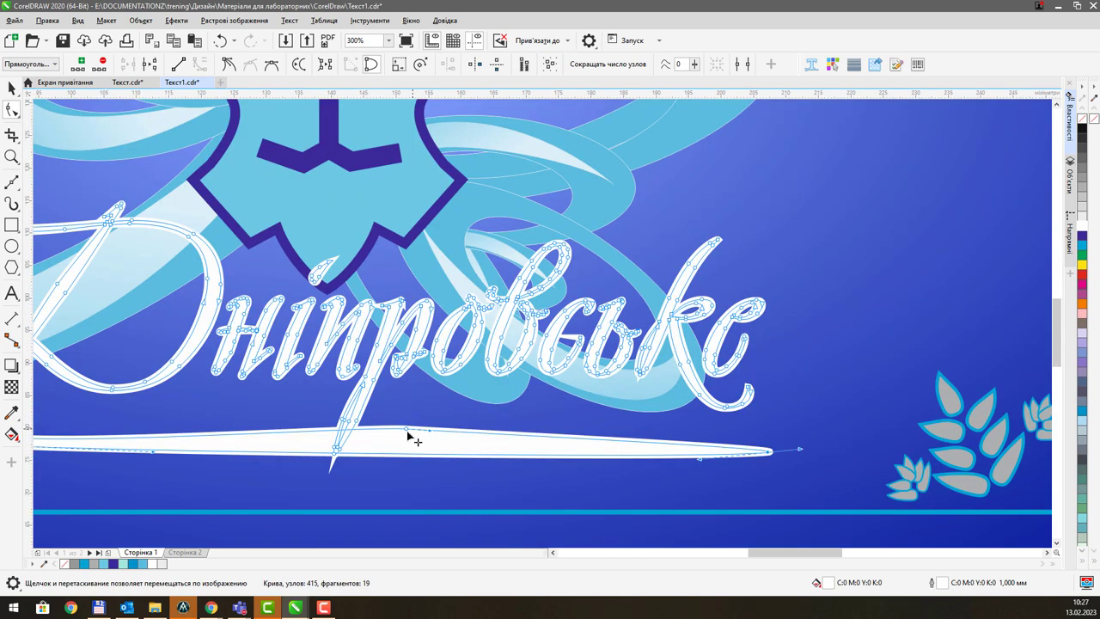
- Add nodes on both edges of the underline's right half and shape them into a gentle wave with a tapered end
{"action": "double_click", "coordinate": [574, 436]}
{"action": "left_click_drag", "start_coordinate": [574, 436], "coordinate": [589, 420]}
{"action": "left_click", "coordinate": [410, 434]}
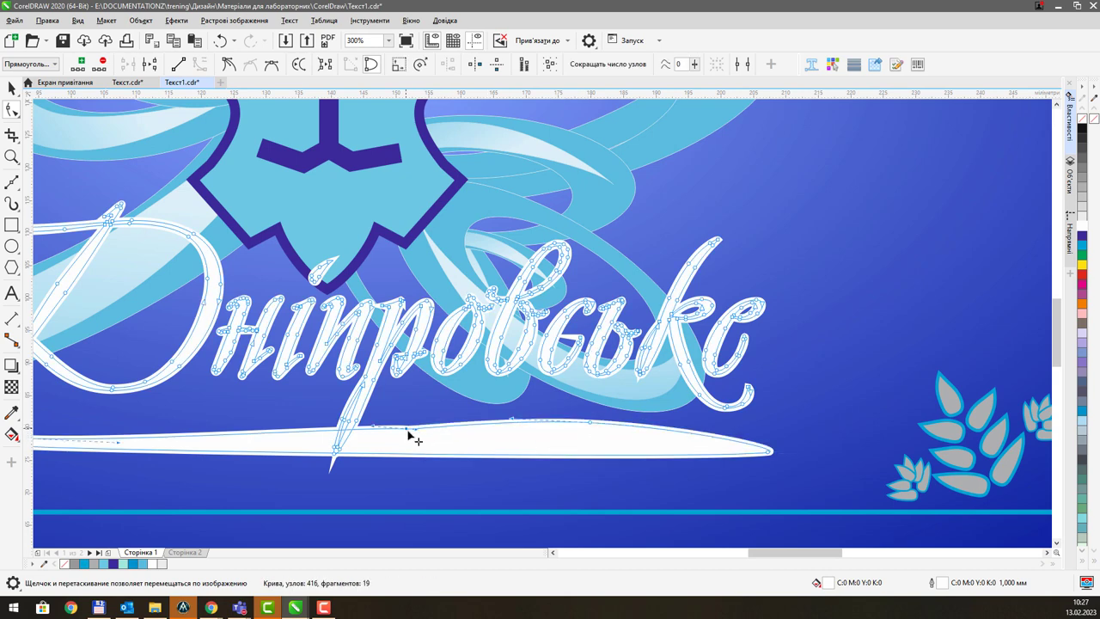
{"action": "left_click_drag", "start_coordinate": [408, 431], "coordinate": [415, 439]}
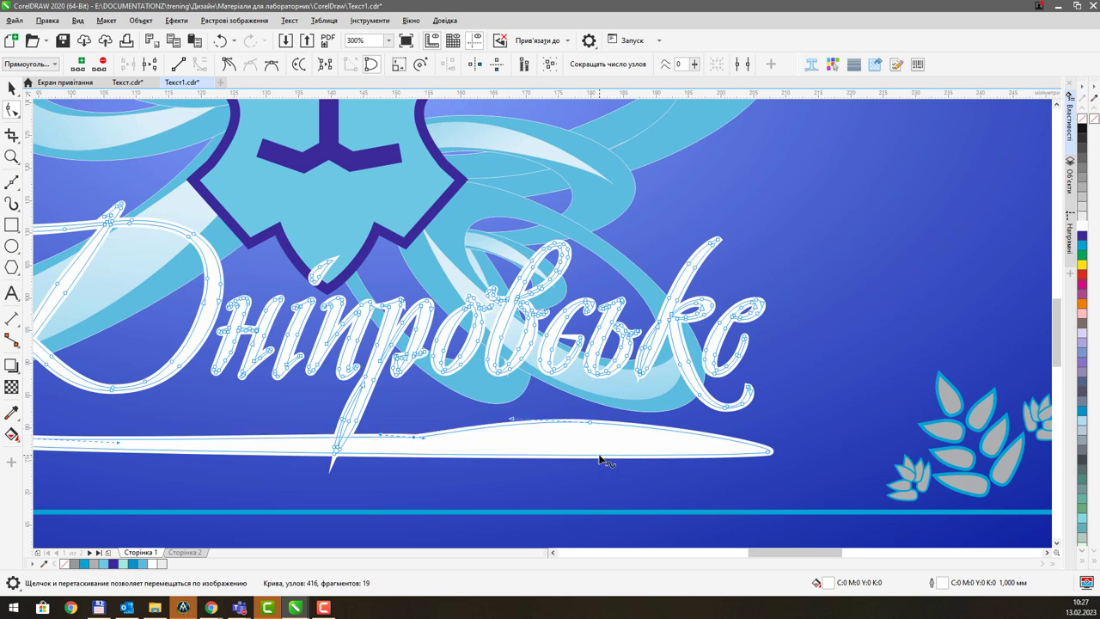
{"action": "left_click_drag", "start_coordinate": [599, 457], "coordinate": [593, 456]}
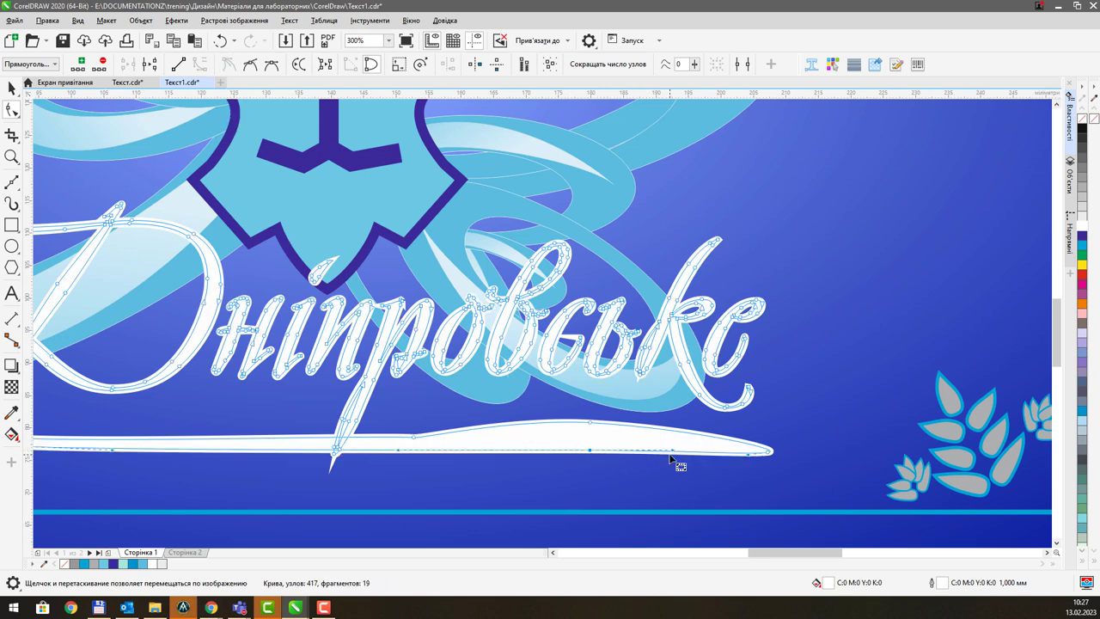
{"action": "left_click_drag", "start_coordinate": [672, 450], "coordinate": [669, 466]}
{"action": "left_click_drag", "start_coordinate": [586, 448], "coordinate": [446, 446]}
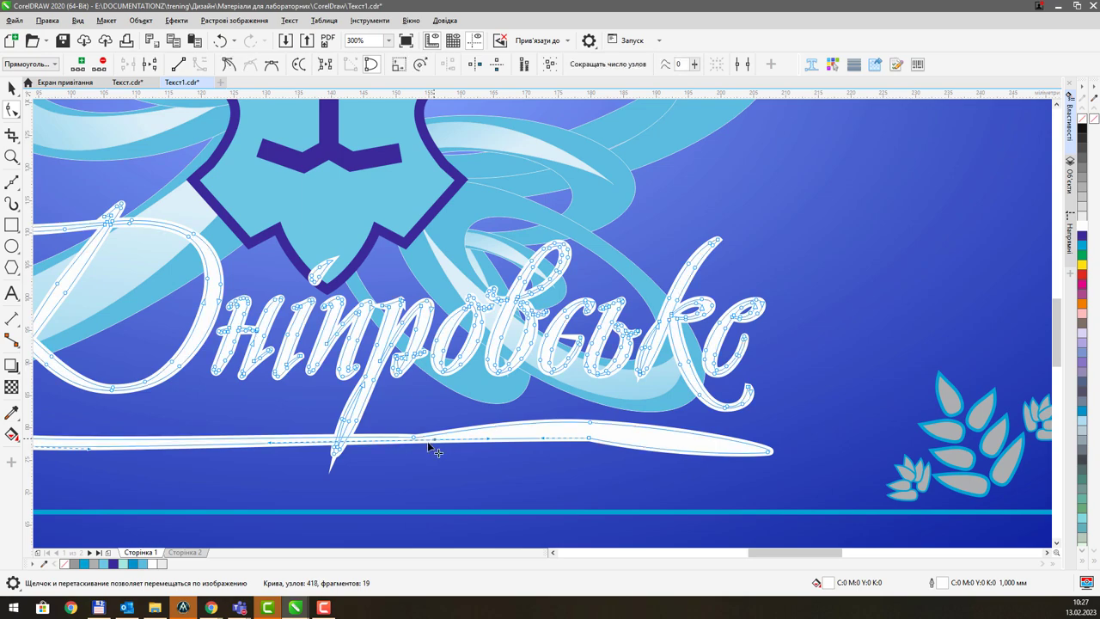
{"action": "left_click_drag", "start_coordinate": [435, 446], "coordinate": [410, 455]}
- Adjust the nodes and handles at the lower-left corner where the flourish meets the underline to refine the join
{"action": "left_click_drag", "start_coordinate": [217, 461], "coordinate": [538, 443]}
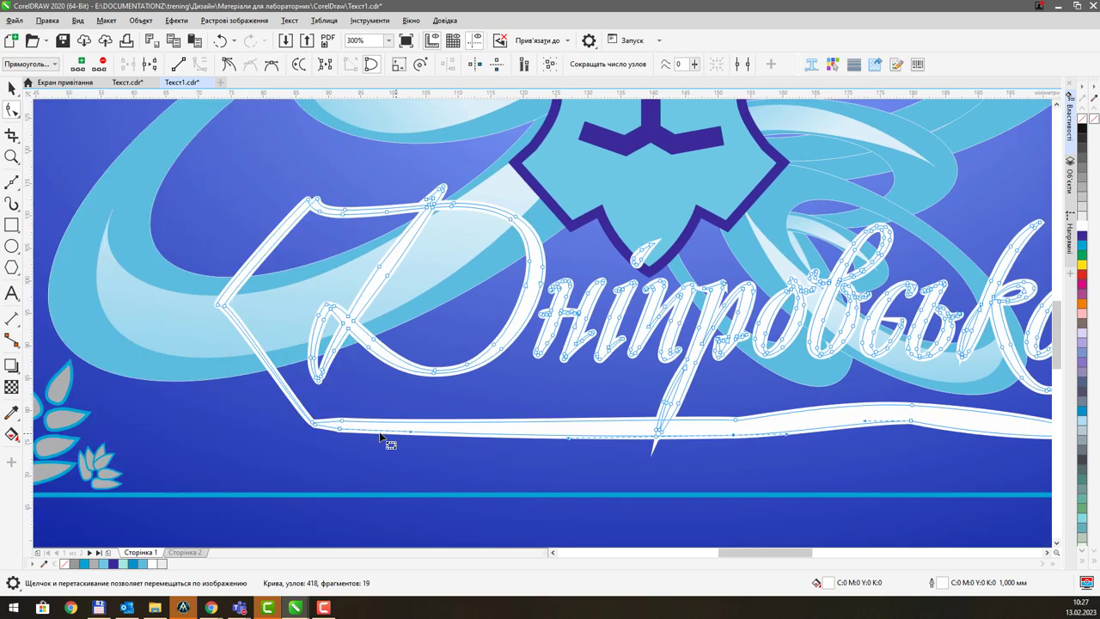
{"action": "scroll", "coordinate": [319, 427], "scroll_direction": "up", "scroll_amount": 1}
{"action": "scroll", "coordinate": [325, 430], "scroll_direction": "up", "scroll_amount": 1}
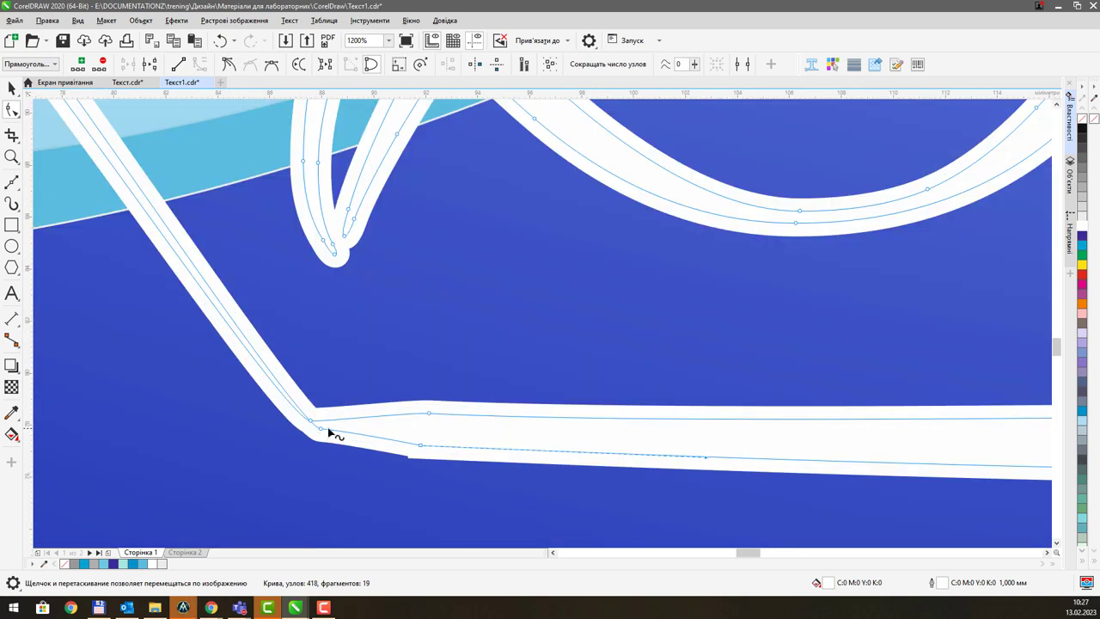
{"action": "left_click_drag", "start_coordinate": [313, 423], "coordinate": [332, 381]}
{"action": "left_click_drag", "start_coordinate": [309, 339], "coordinate": [426, 506]}
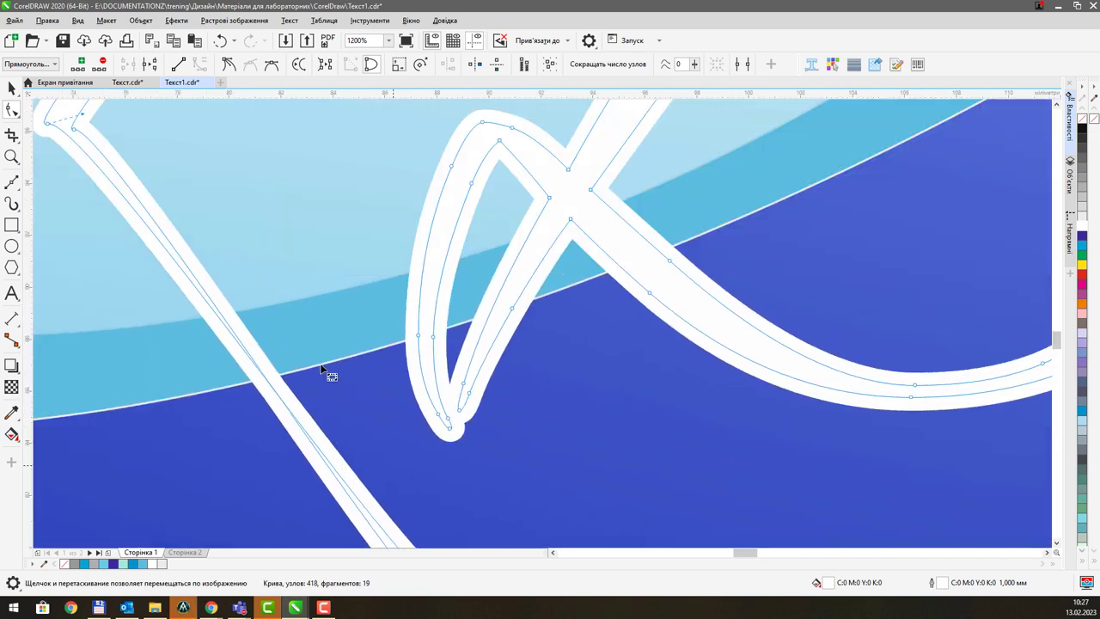
{"action": "left_click_drag", "start_coordinate": [253, 290], "coordinate": [355, 462]}
{"action": "left_click_drag", "start_coordinate": [385, 423], "coordinate": [318, 290]}
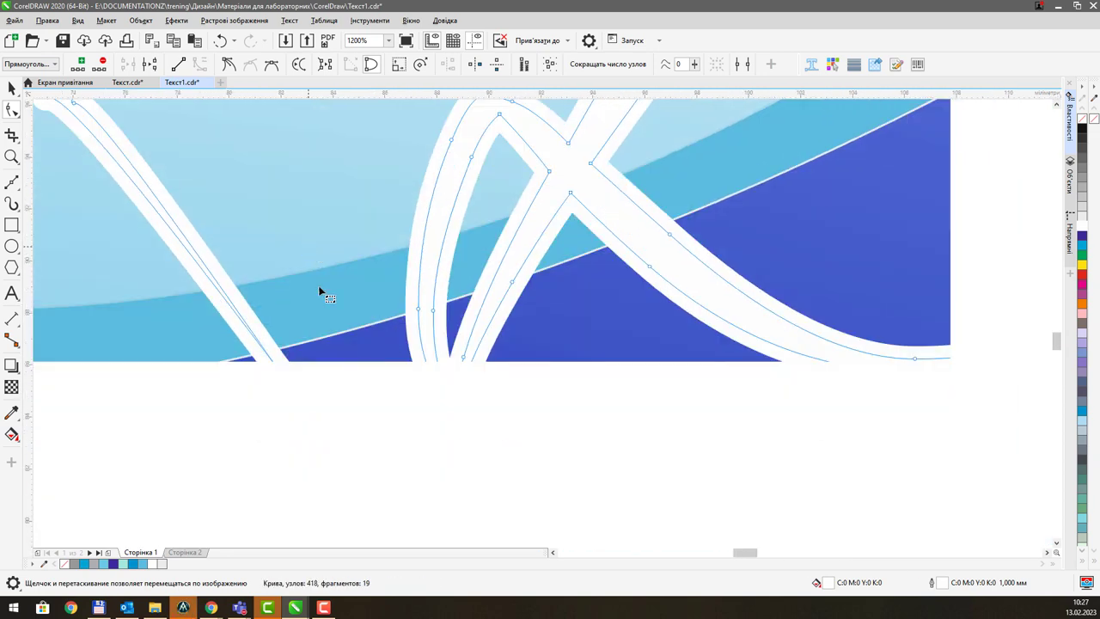
{"action": "left_click_drag", "start_coordinate": [356, 393], "coordinate": [253, 277]}
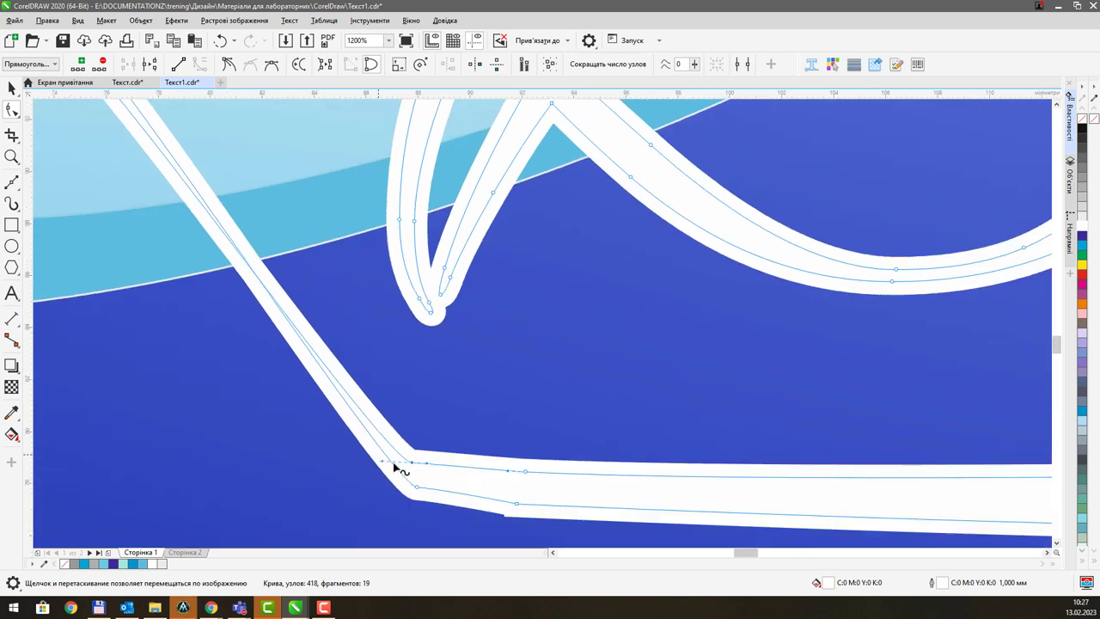
{"action": "mouse_move", "coordinate": [384, 462]}
{"action": "left_mouse_down"}
{"action": "mouse_move", "coordinate": [395, 412]}
{"action": "mouse_move", "coordinate": [391, 434]}
{"action": "left_mouse_up"}
{"action": "scroll", "coordinate": [595, 381], "scroll_direction": "down", "scroll_amount": 3}
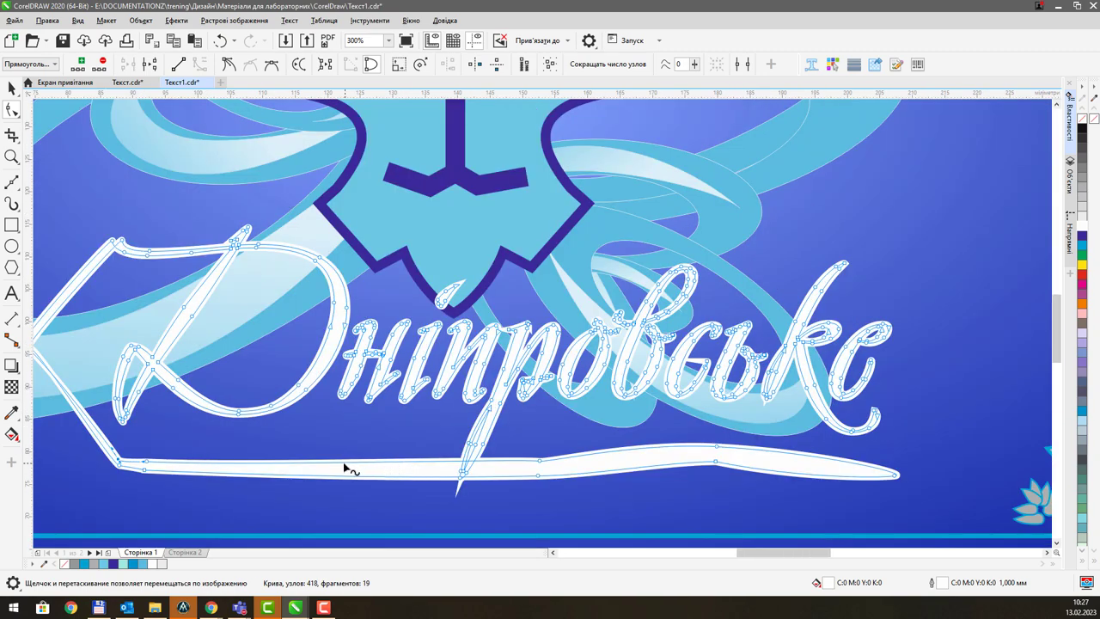
{"action": "scroll", "coordinate": [350, 459], "scroll_direction": "down", "scroll_amount": 2}
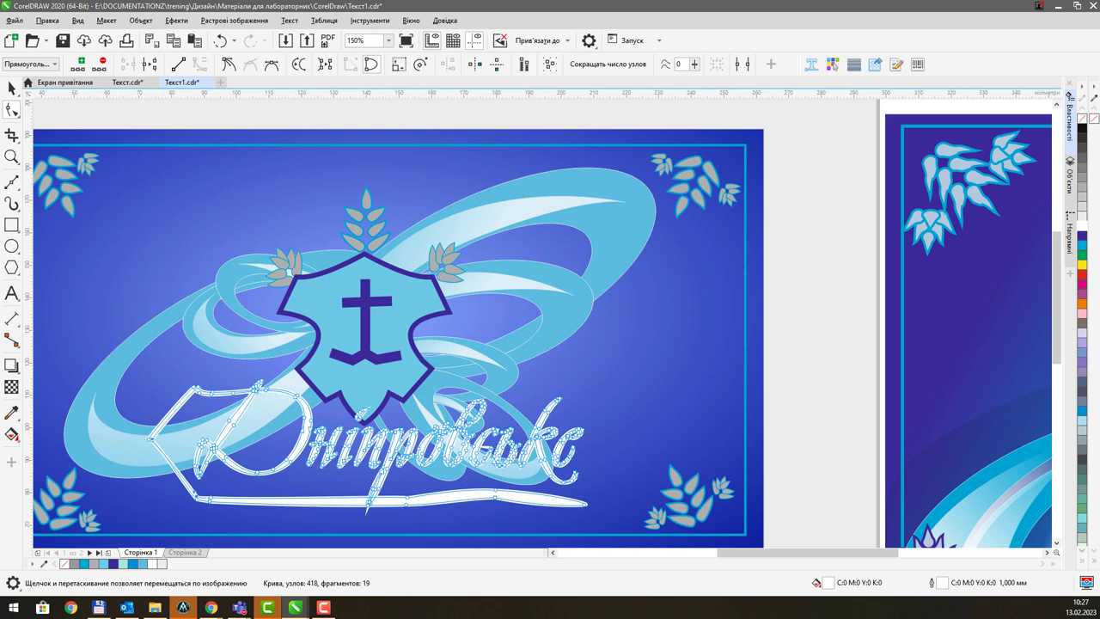
- Apply the Envelope tool to the inscription and raise the middle node of the envelope's lower edge
{"action": "left_click", "coordinate": [12, 364]}
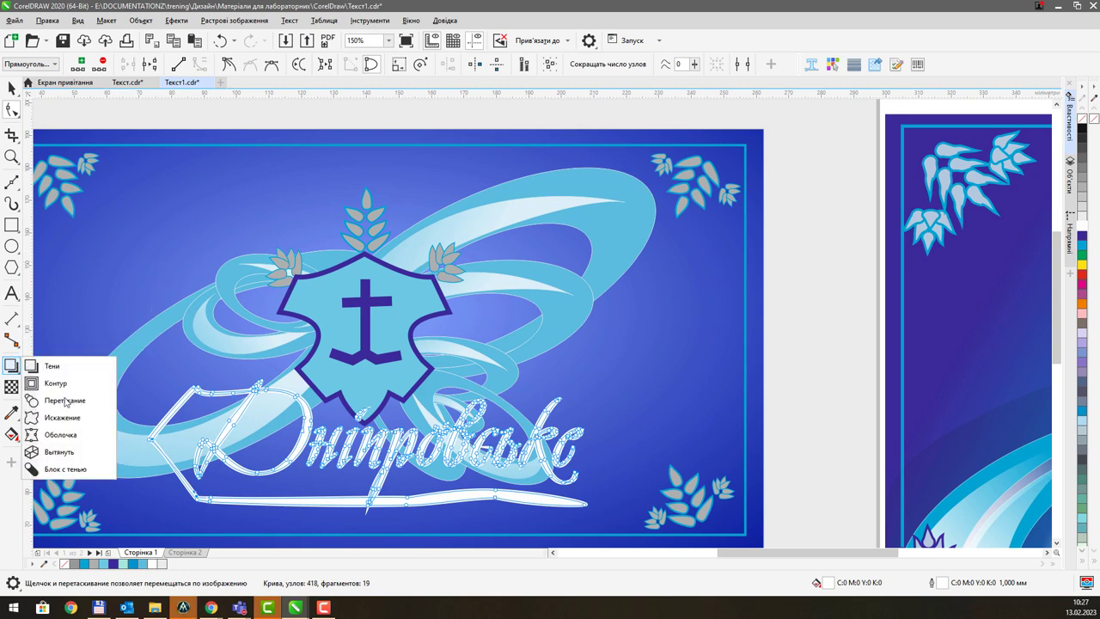
{"action": "left_click", "coordinate": [60, 434]}
{"action": "scroll", "coordinate": [415, 450], "scroll_direction": "down", "scroll_amount": 1}
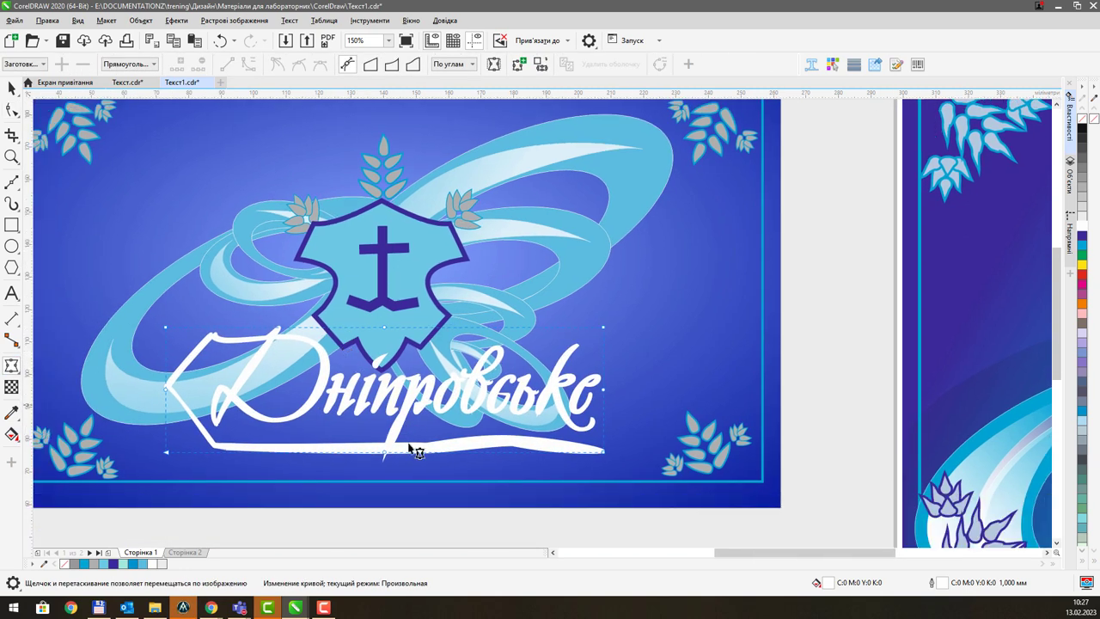
{"action": "left_click_drag", "start_coordinate": [385, 452], "coordinate": [391, 437]}
{"action": "scroll", "coordinate": [632, 370], "scroll_direction": "down", "scroll_amount": 2}
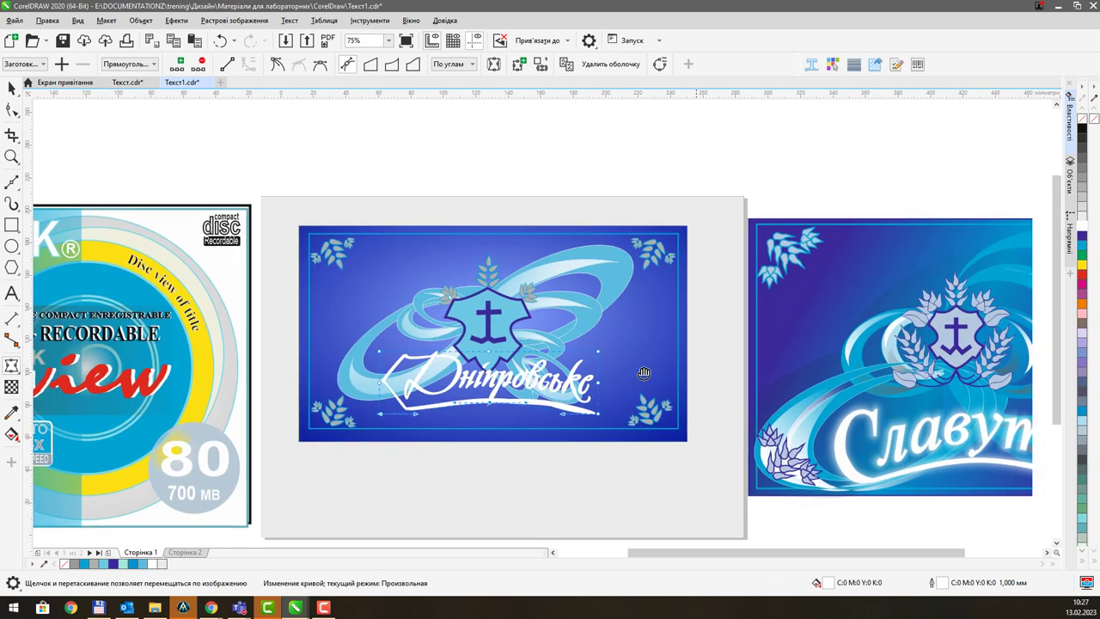
- Enlarge the Д side of the inscription by moving the envelope's left corner nodes up and down and its left middle node outward
{"action": "left_click_drag", "start_coordinate": [643, 373], "coordinate": [585, 394]}
{"action": "scroll", "coordinate": [357, 412], "scroll_direction": "up", "scroll_amount": 1}
{"action": "mouse_move", "coordinate": [289, 460]}
{"action": "left_mouse_down"}
{"action": "mouse_move", "coordinate": [277, 473]}
{"action": "mouse_move", "coordinate": [292, 461]}
{"action": "left_mouse_up"}
{"action": "left_click_drag", "start_coordinate": [286, 334], "coordinate": [256, 268]}
{"action": "left_click_drag", "start_coordinate": [287, 460], "coordinate": [278, 484]}
{"action": "left_click_drag", "start_coordinate": [287, 397], "coordinate": [241, 395]}
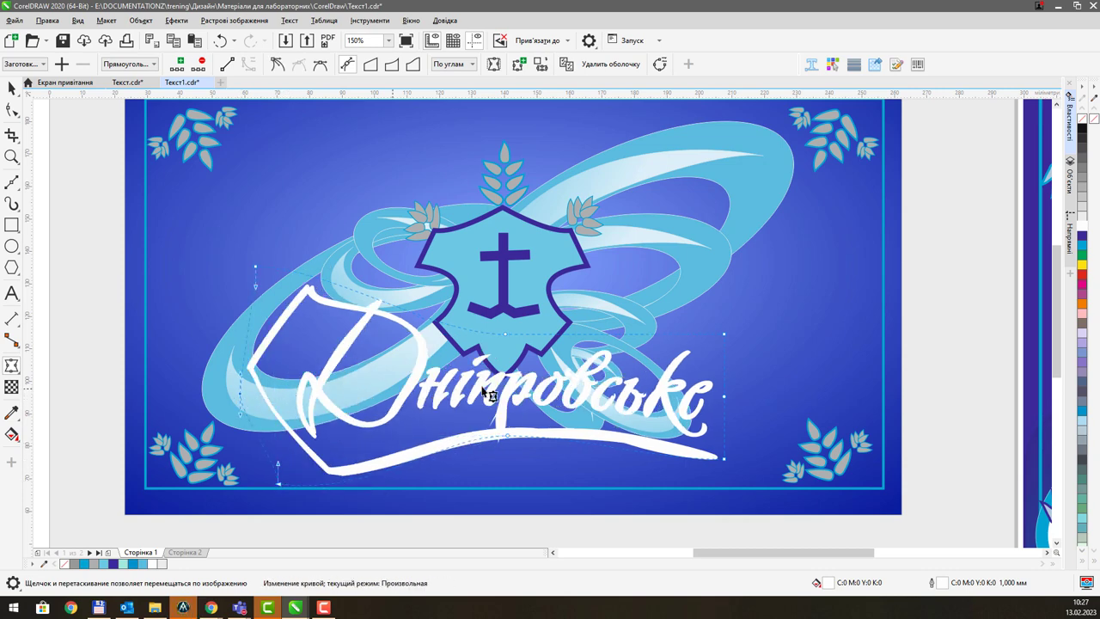
- Bend the envelope's lower edge upward right of centre and lower the middle node of its upper edge
{"action": "scroll", "coordinate": [523, 386], "scroll_direction": "down", "scroll_amount": 3}
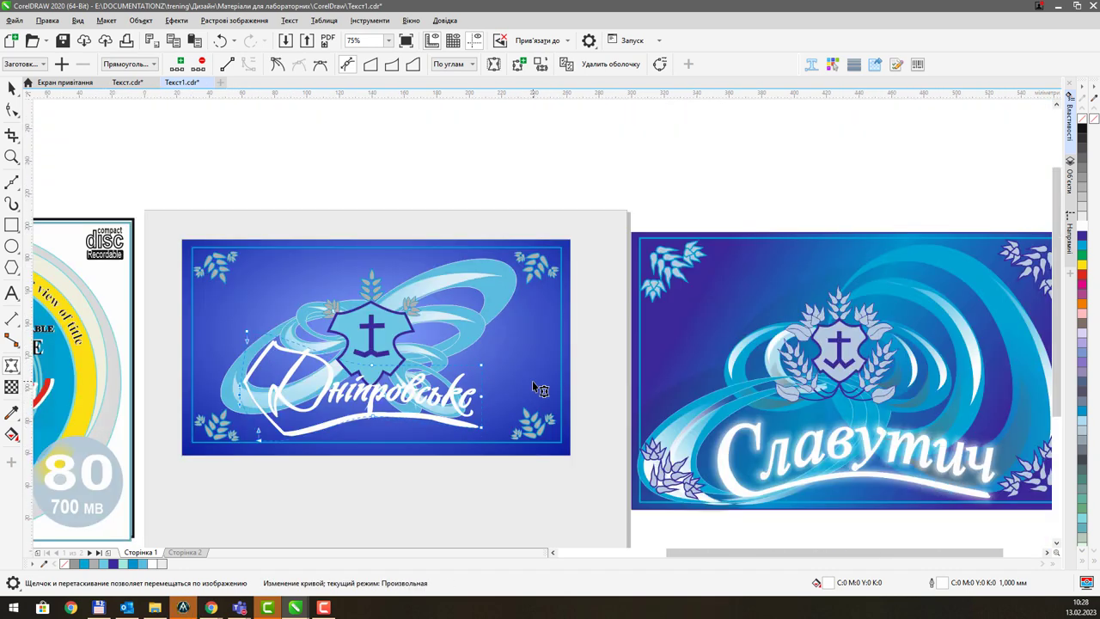
{"action": "scroll", "coordinate": [486, 449], "scroll_direction": "up", "scroll_amount": 3}
{"action": "scroll", "coordinate": [486, 448], "scroll_direction": "up", "scroll_amount": 2}
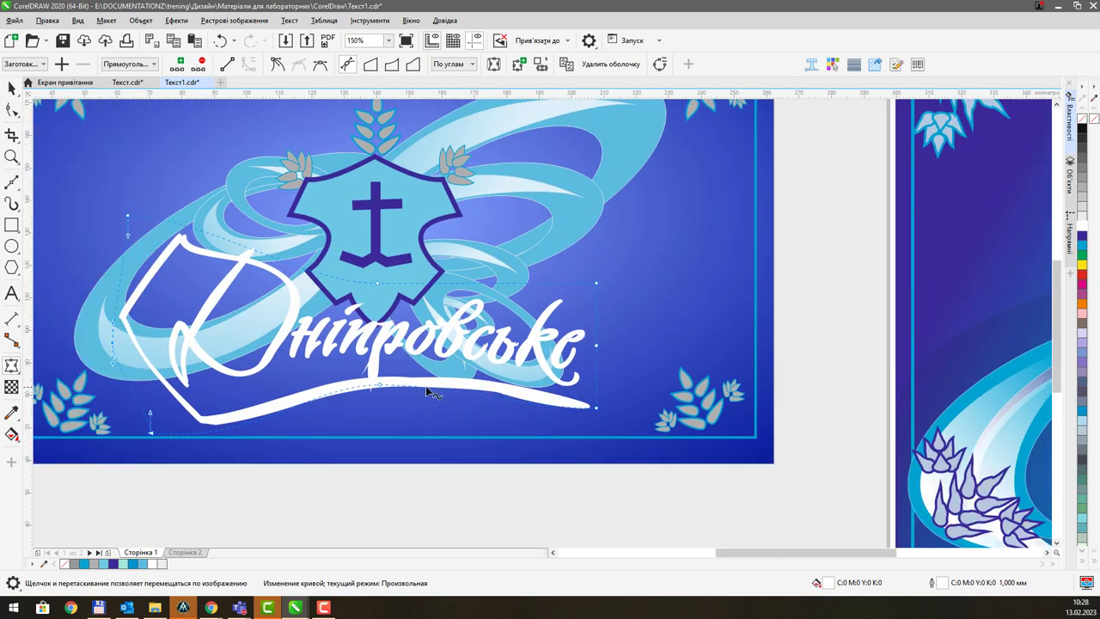
{"action": "left_click_drag", "start_coordinate": [397, 385], "coordinate": [398, 378]}
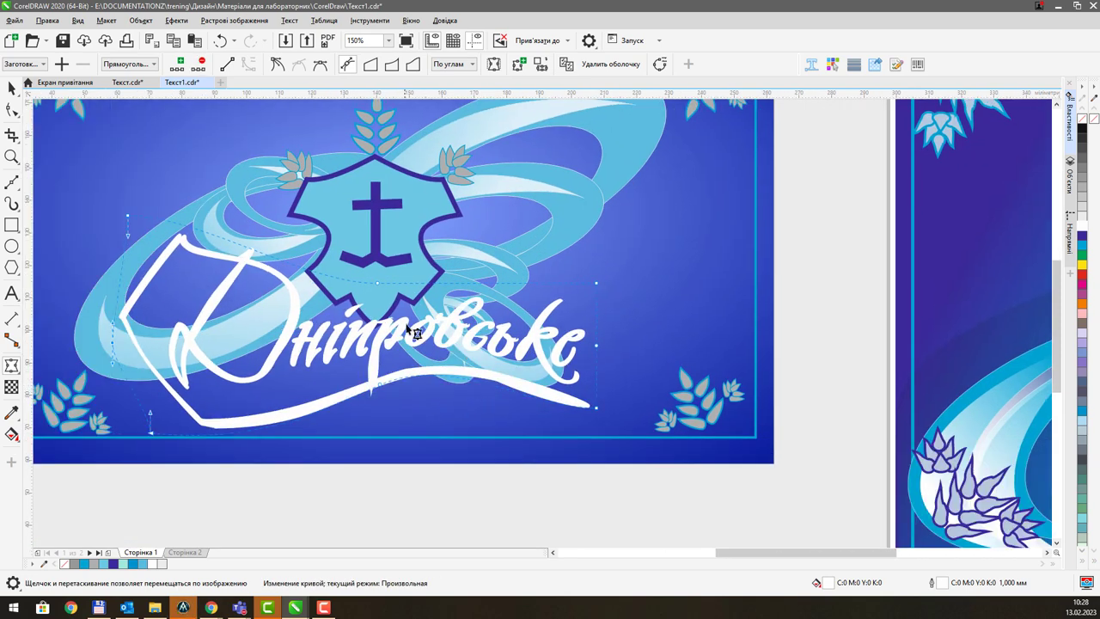
{"action": "left_click", "coordinate": [377, 283]}
{"action": "left_click_drag", "start_coordinate": [377, 284], "coordinate": [383, 296]}
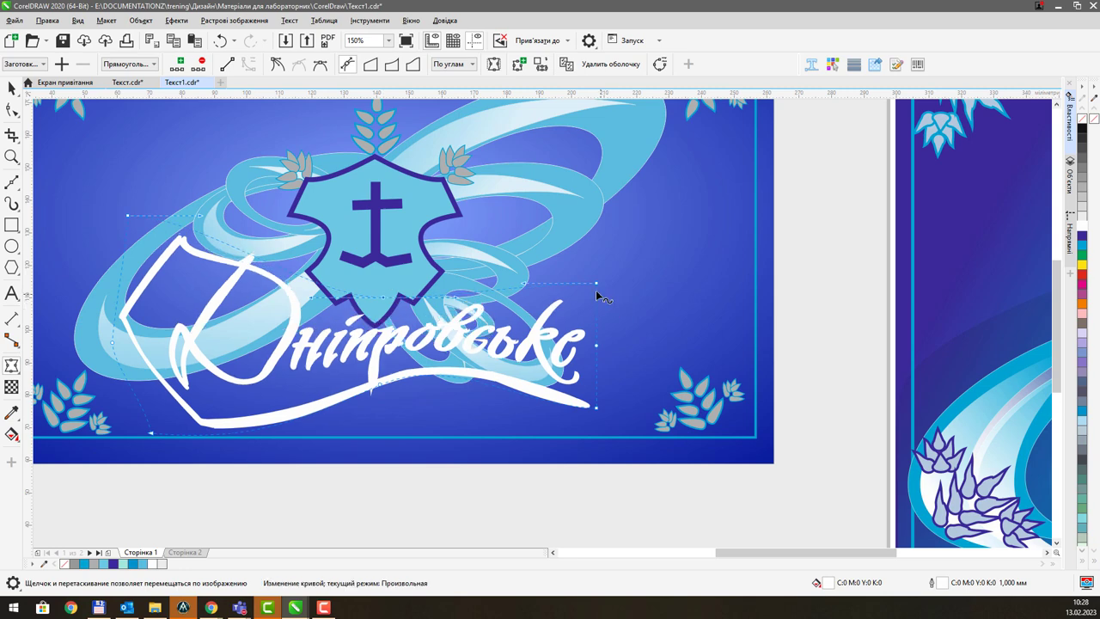
- Pull the envelope's three right-side nodes outward to widen the end of the inscription
{"action": "left_click_drag", "start_coordinate": [597, 284], "coordinate": [636, 286]}
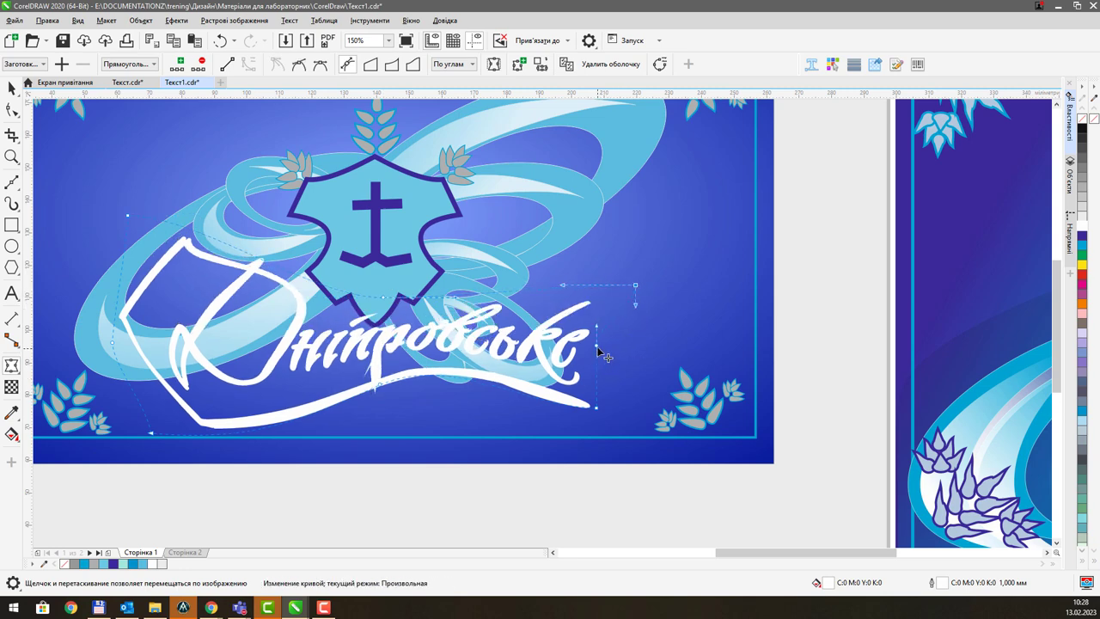
{"action": "left_click_drag", "start_coordinate": [599, 352], "coordinate": [626, 359]}
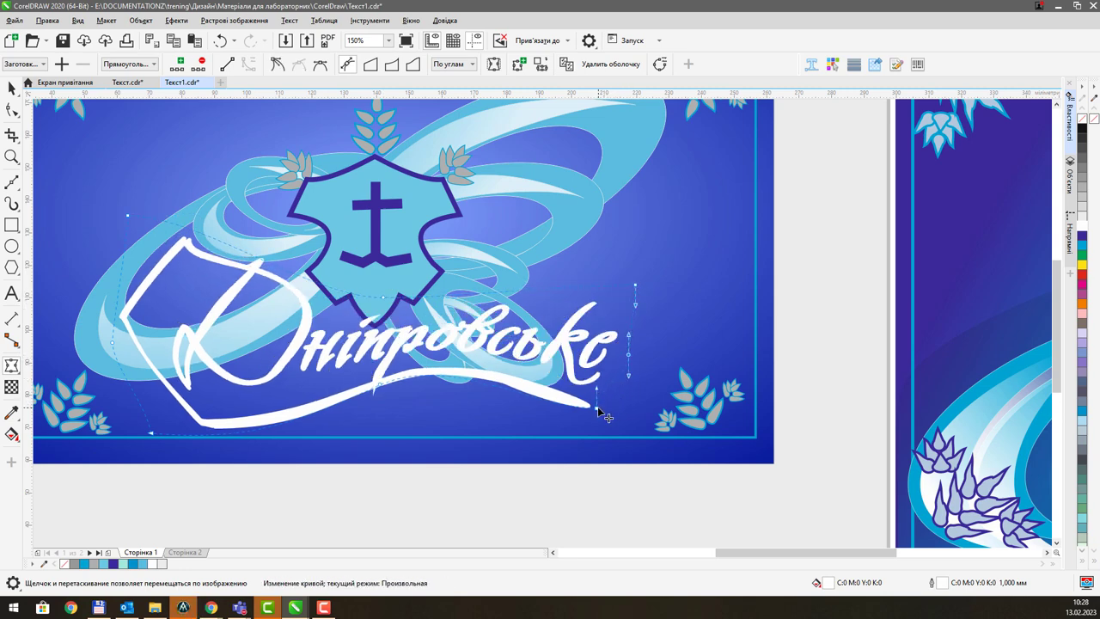
{"action": "left_click_drag", "start_coordinate": [597, 410], "coordinate": [604, 411]}
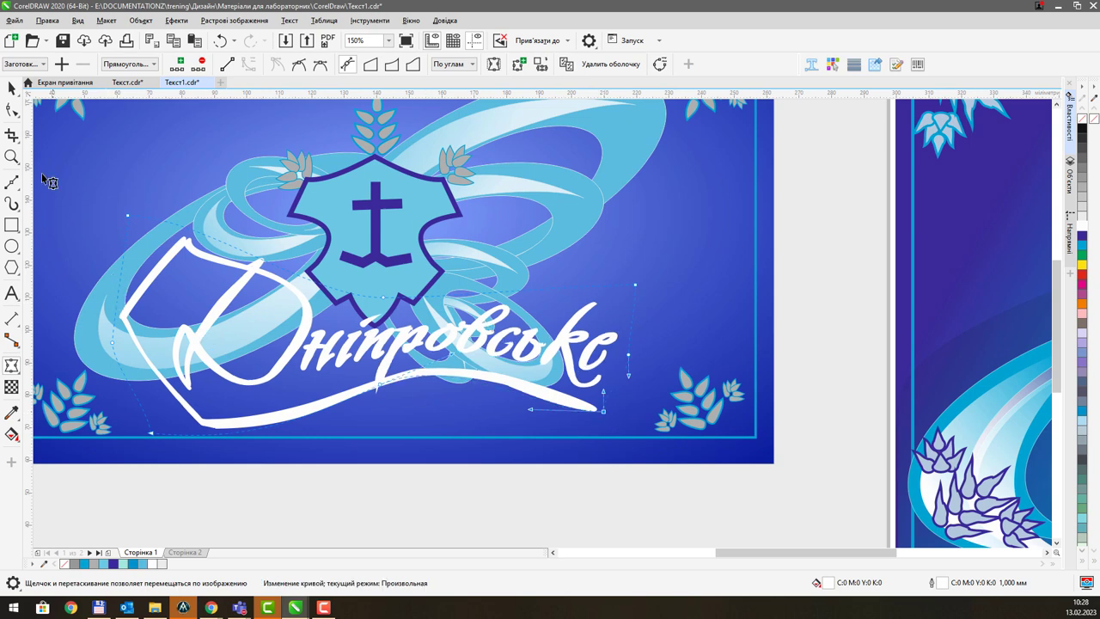
{"action": "left_click", "coordinate": [18, 117]}
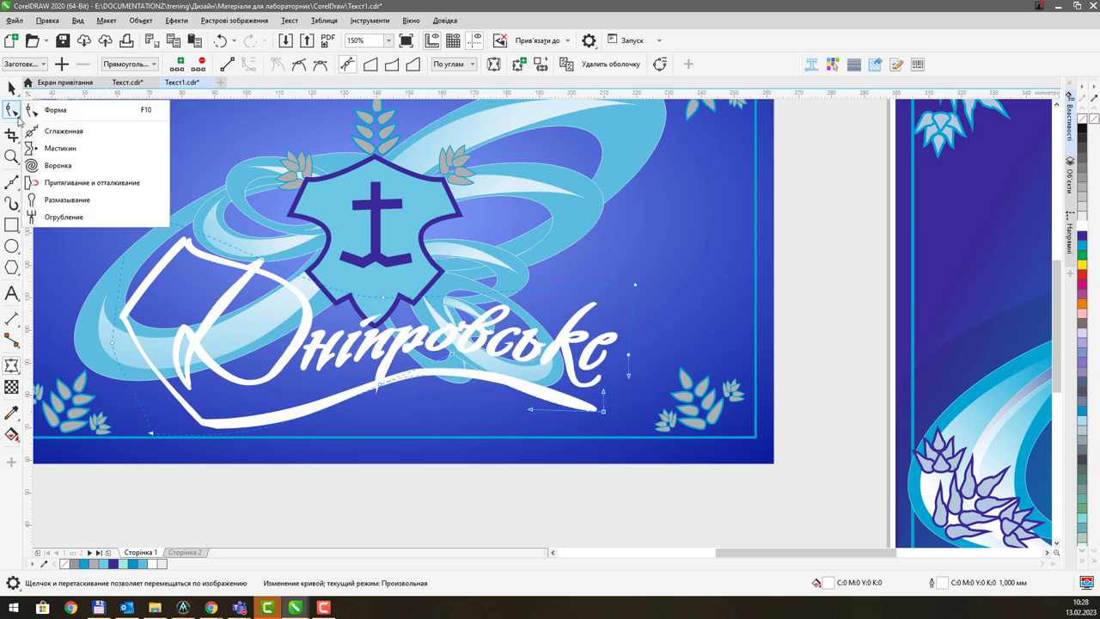
{"action": "left_click", "coordinate": [83, 111]}
{"action": "scroll", "coordinate": [137, 297], "scroll_direction": "up", "scroll_amount": 3}
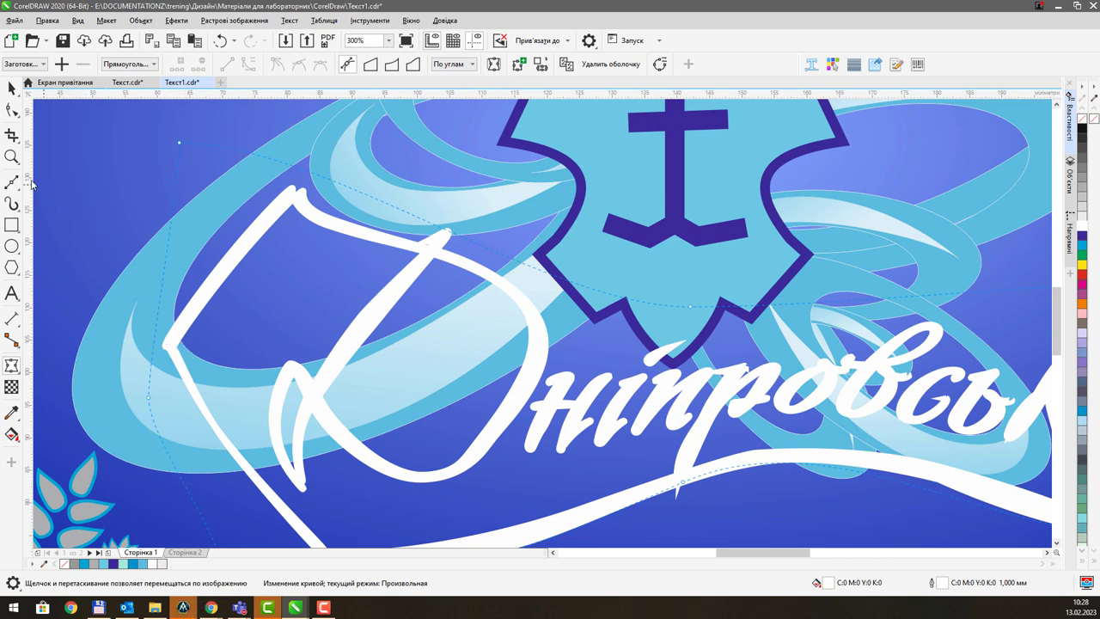
{"action": "left_click", "coordinate": [11, 88]}
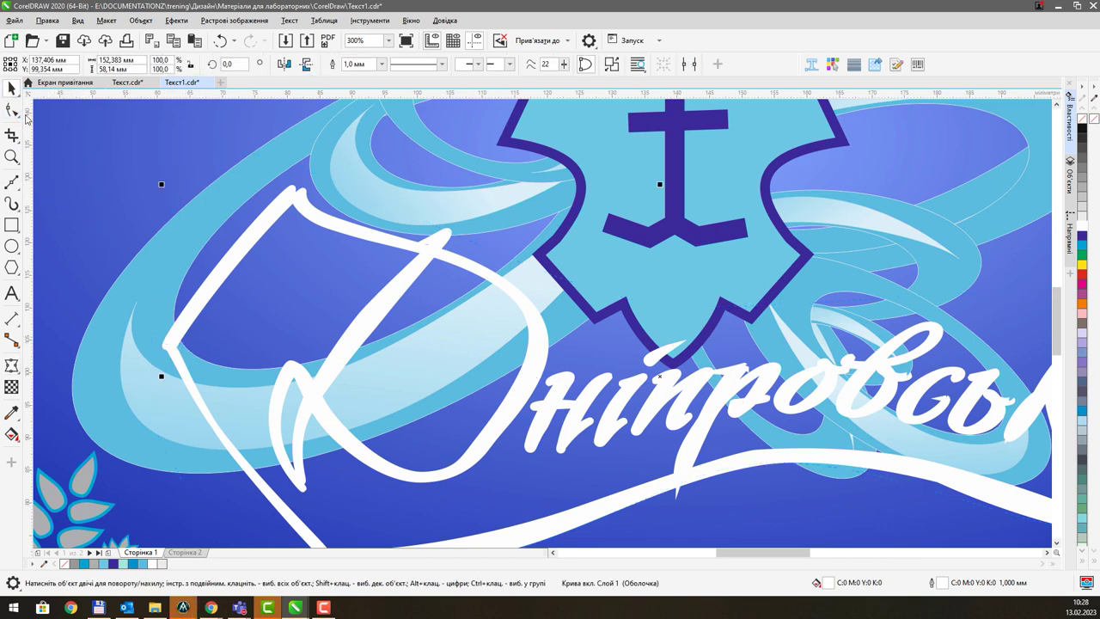
{"action": "left_click", "coordinate": [12, 365]}
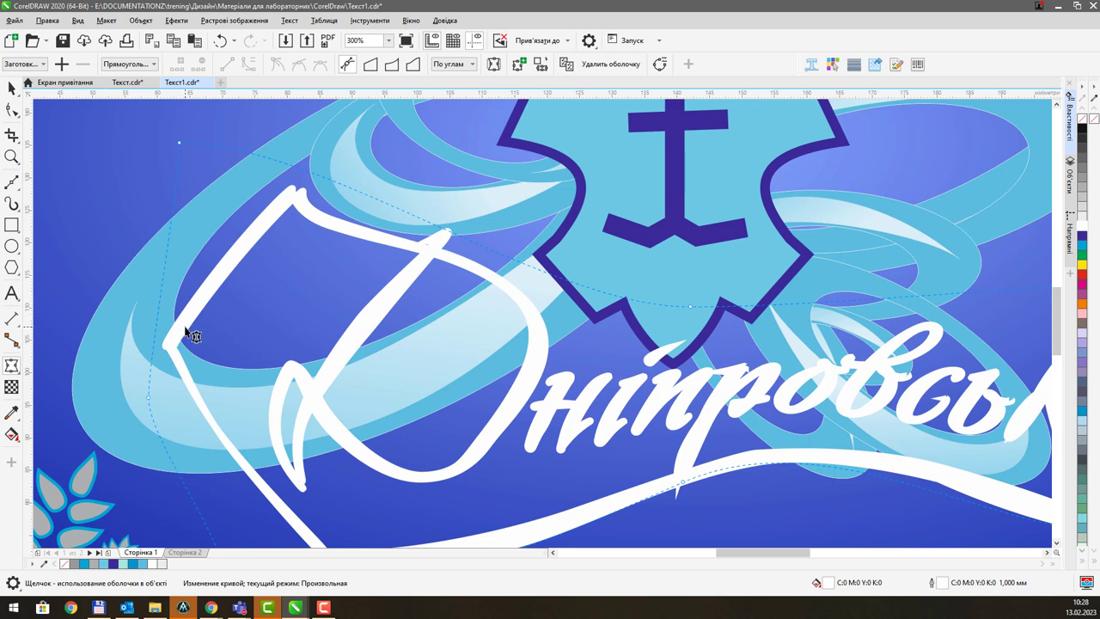
{"action": "left_click_drag", "start_coordinate": [193, 286], "coordinate": [219, 321]}
{"action": "left_click", "coordinate": [361, 245]}
{"action": "left_click", "coordinate": [380, 238]}
- Convert the enveloped Дніпровське inscription to plain curves, so its outline nodes can be edited directly
{"action": "left_click", "coordinate": [13, 88]}
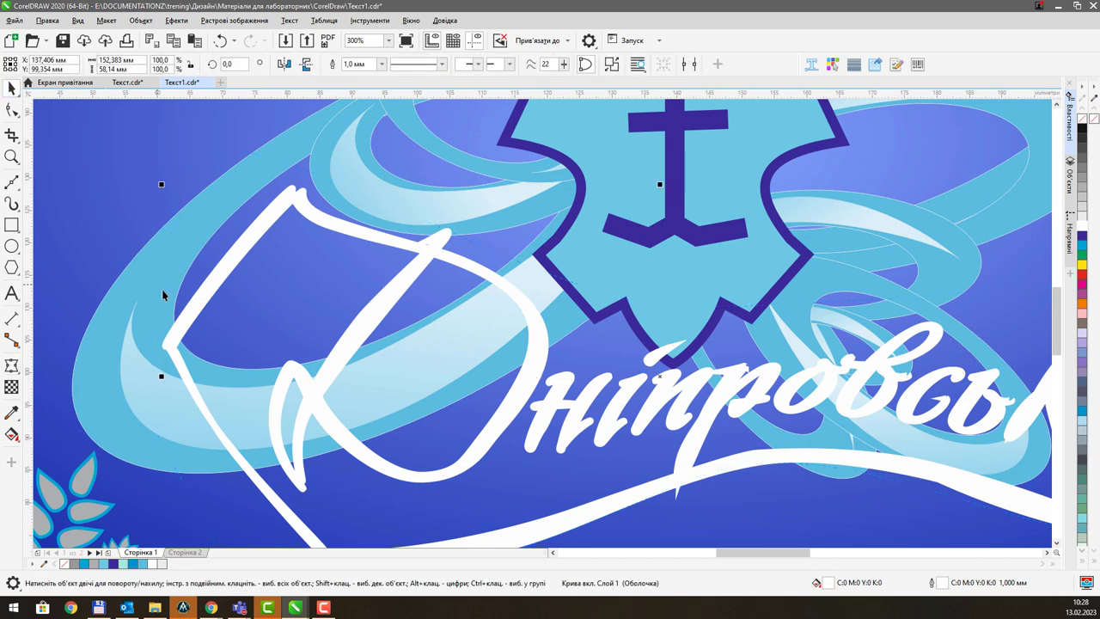
{"action": "left_click", "coordinate": [258, 236]}
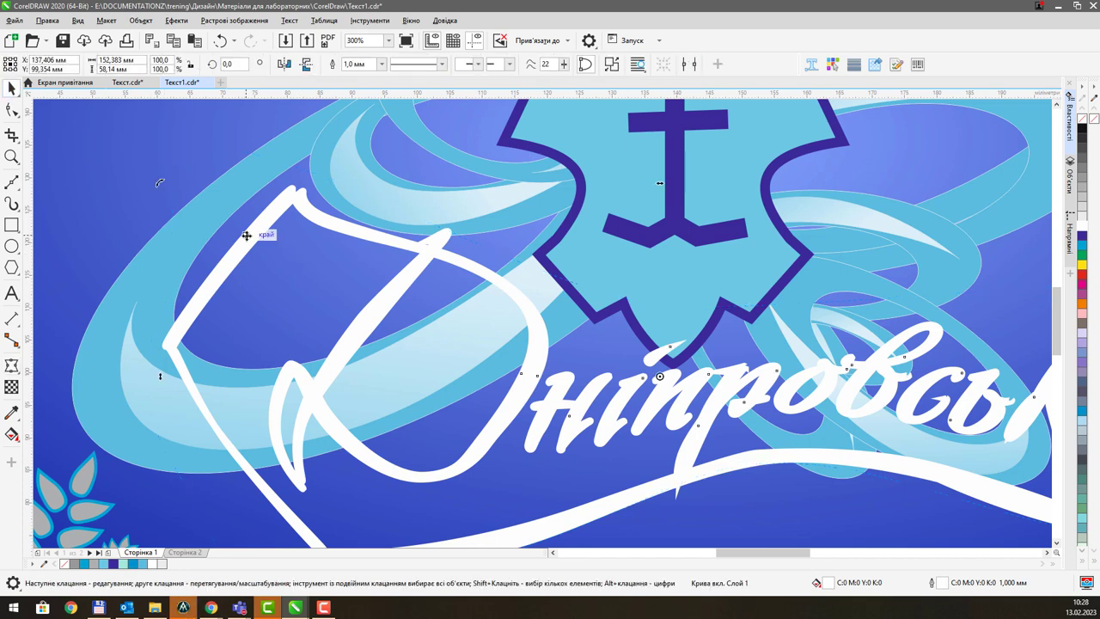
{"action": "left_click", "coordinate": [230, 249]}
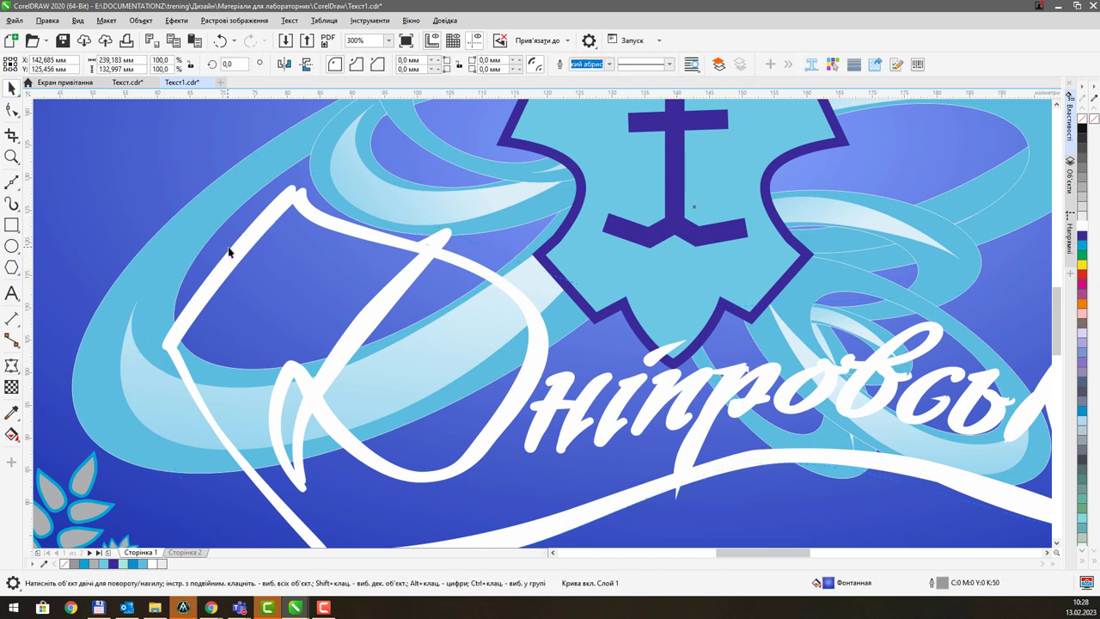
- Soften the sharp left corner of the letter Д by moving its outline nodes inward with the Shape tool
{"action": "left_click", "coordinate": [12, 110]}
{"action": "scroll", "coordinate": [192, 358], "scroll_direction": "up", "scroll_amount": 2}
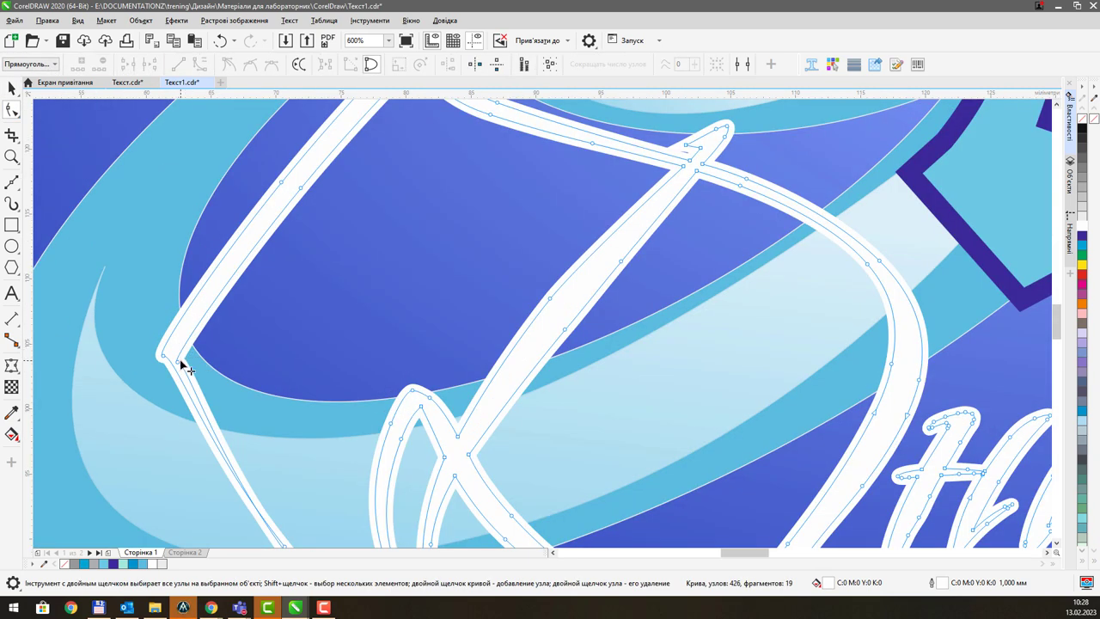
{"action": "left_click_drag", "start_coordinate": [179, 361], "coordinate": [224, 347]}
{"action": "scroll", "coordinate": [271, 343], "scroll_direction": "down", "scroll_amount": 6}
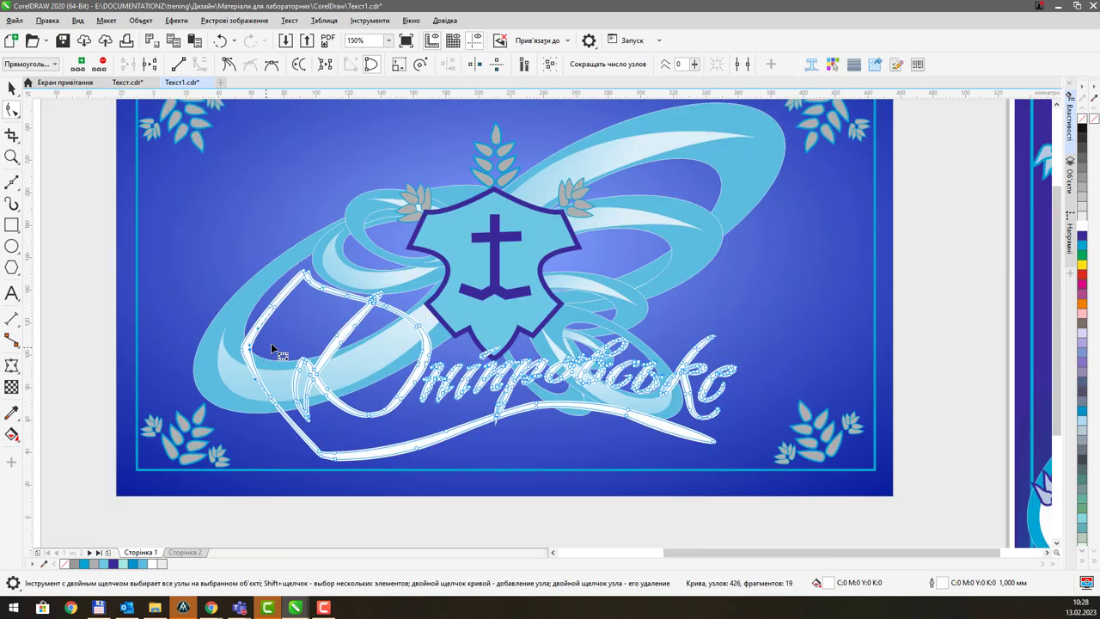
{"action": "left_click_drag", "start_coordinate": [339, 362], "coordinate": [314, 411]}
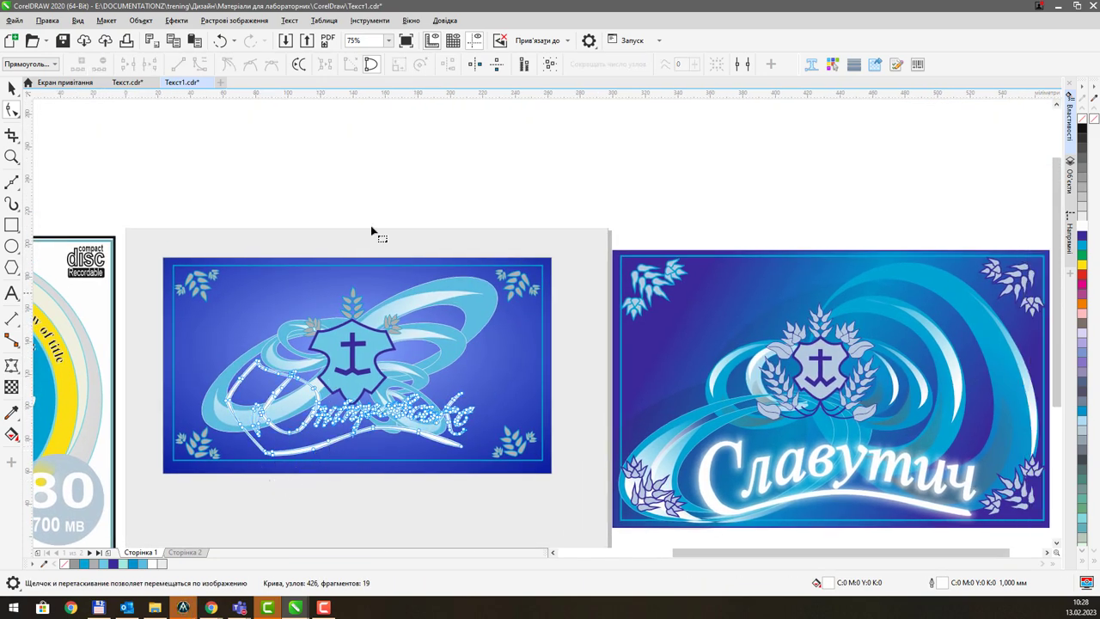
{"action": "left_click", "coordinate": [11, 87]}
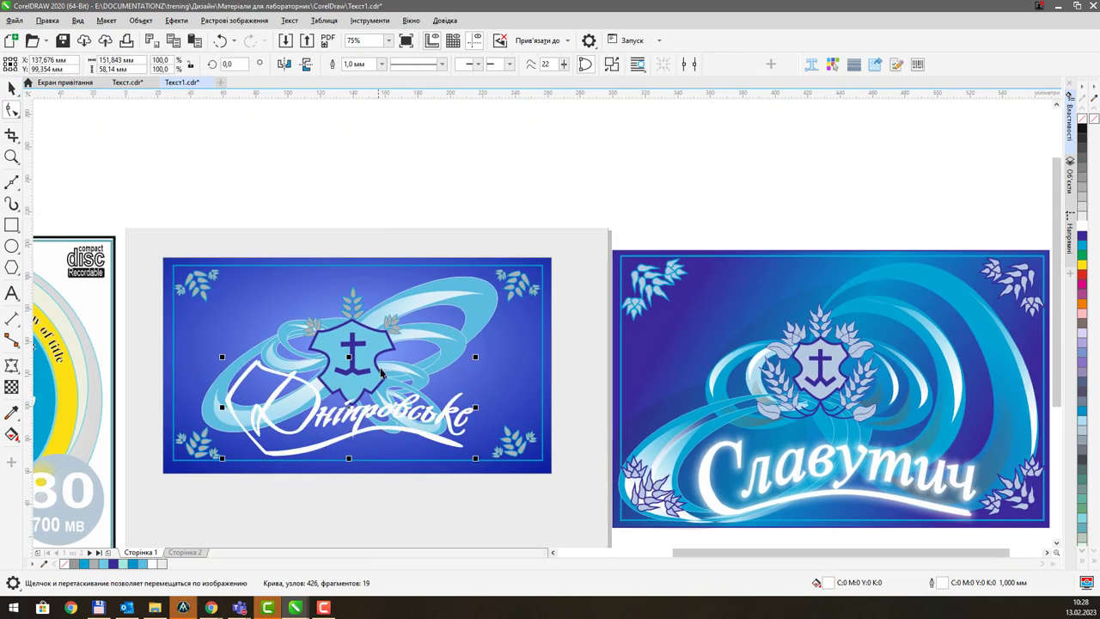
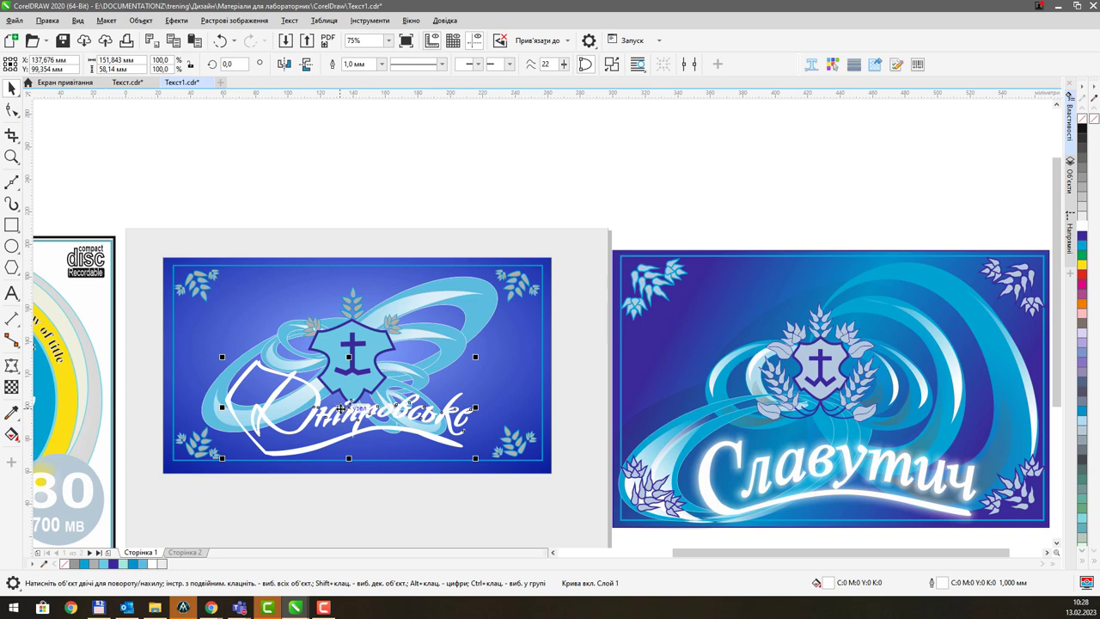
- Duplicate the Дніпровське inscription, give the copy a 60% black fill and outline, and place it behind the white original
{"action": "scroll", "coordinate": [323, 407], "scroll_direction": "up", "scroll_amount": 1}
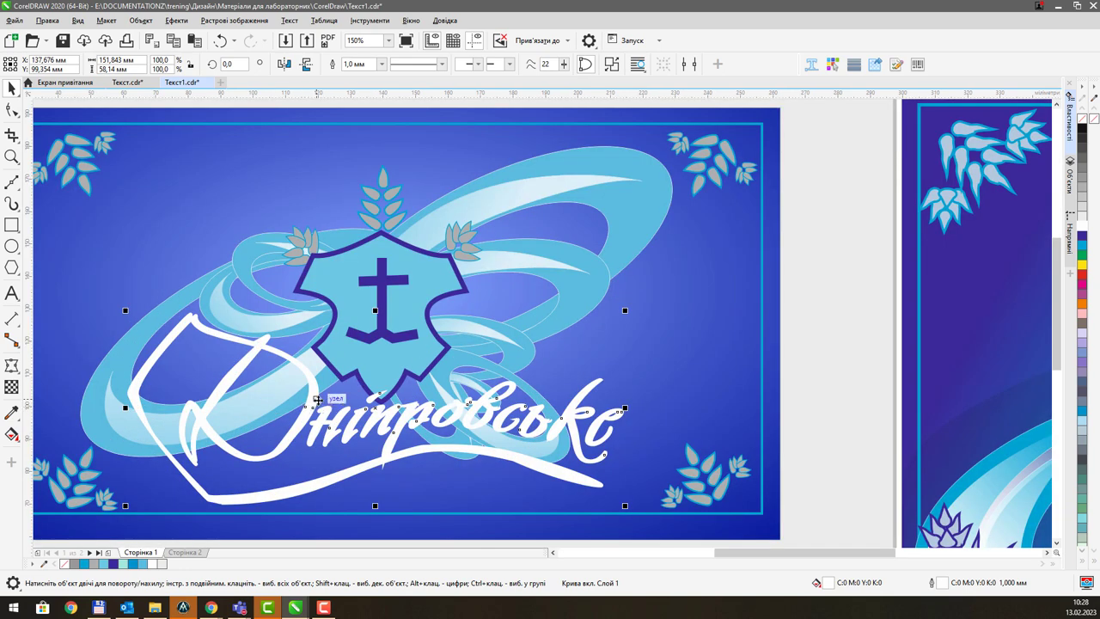
{"action": "left_click", "coordinate": [318, 400]}
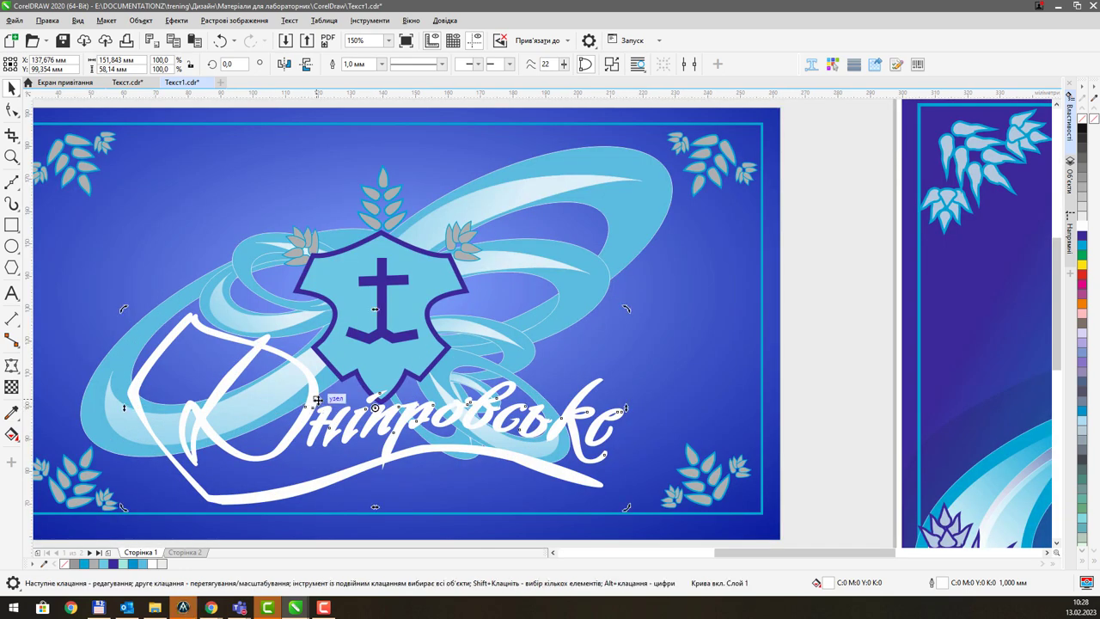
{"action": "key", "text": "ctrl+d"}
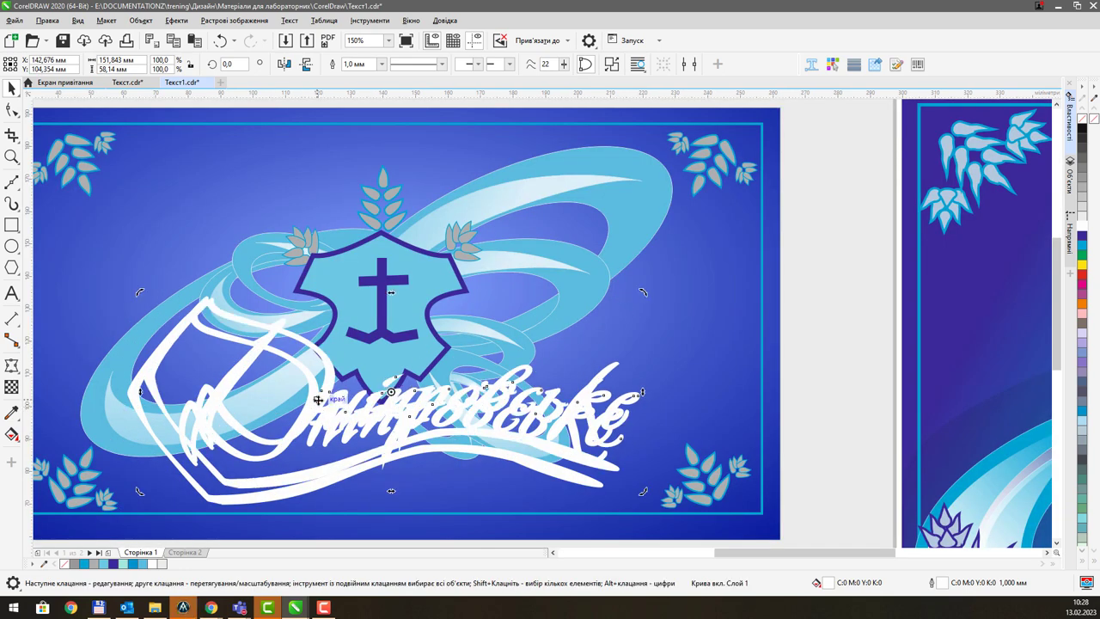
{"action": "left_click", "coordinate": [1084, 171]}
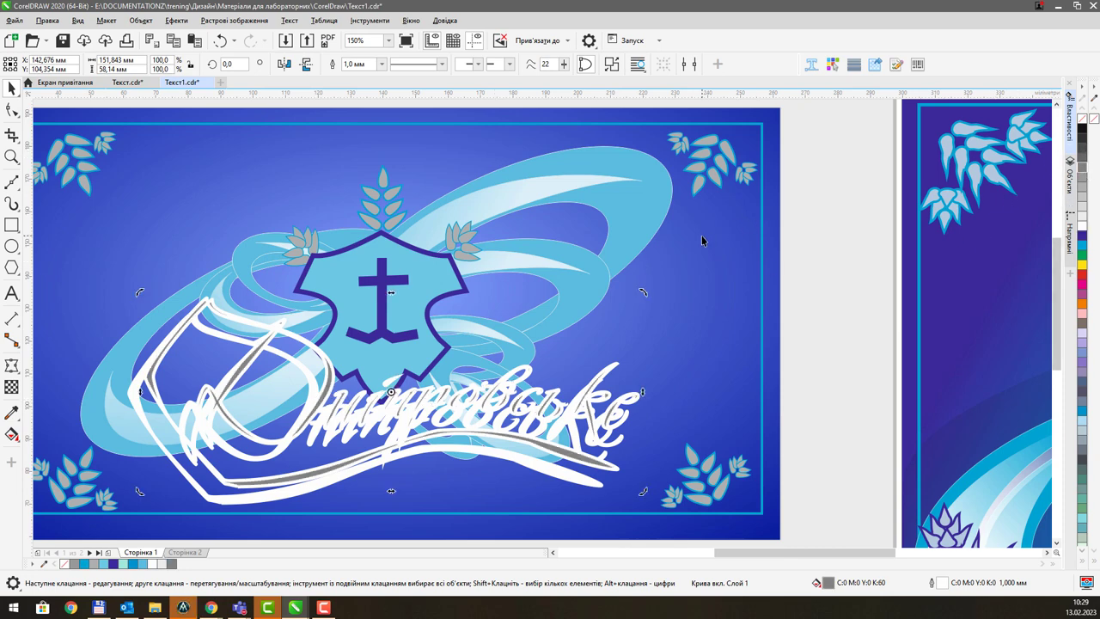
{"action": "right_click", "coordinate": [1085, 173]}
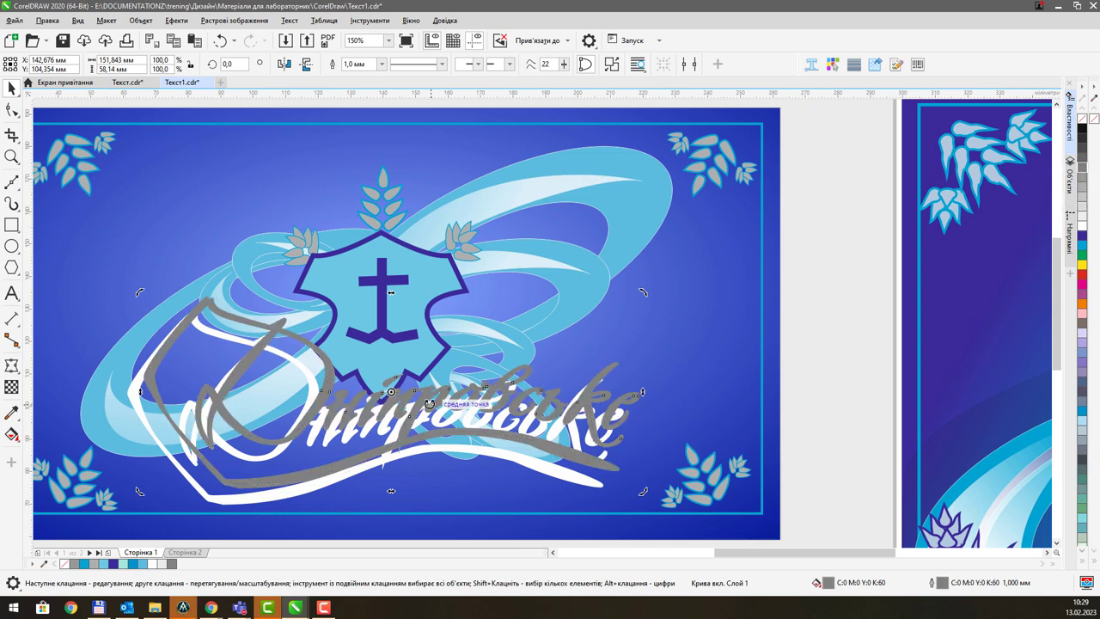
{"action": "key", "text": "ctrl+Page_Down"}
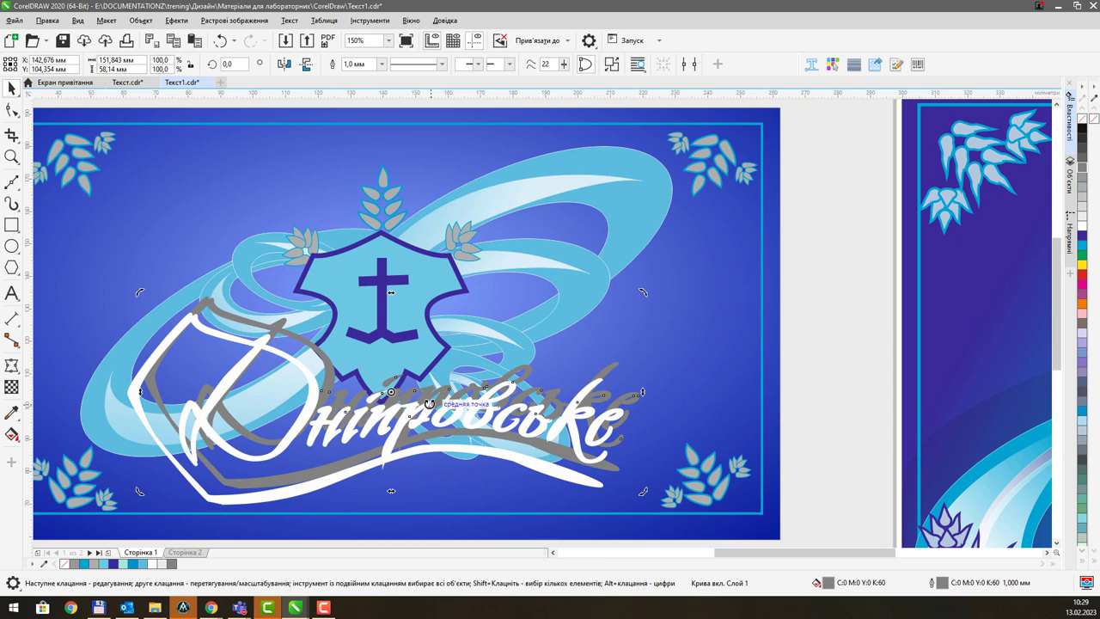
- Try a flat shadow by aligning the grey copy behind the white inscription, nudged slightly up and right
{"action": "left_click", "coordinate": [325, 358]}
{"action": "left_click_drag", "start_coordinate": [327, 362], "coordinate": [316, 383]}
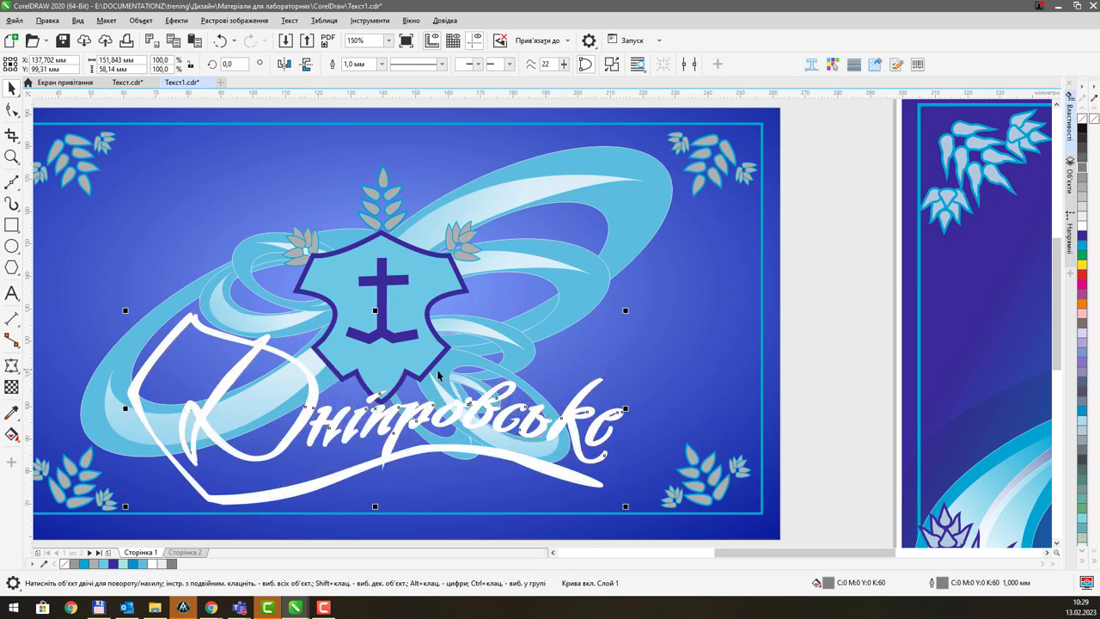
{"action": "key", "text": "Right"}
{"action": "key", "text": "Up"}
{"action": "key", "text": "Up"}
{"action": "key", "text": "Up"}
{"action": "key", "text": "Up"}
{"action": "key", "text": "Up"}
{"action": "key", "text": "Up"}
{"action": "key", "text": "Up"}
{"action": "key", "text": "Up"}
{"action": "key", "text": "Up"}
{"action": "key", "text": "Up"}
{"action": "key", "text": "Up"}
{"action": "key", "text": "Up"}
{"action": "key", "text": "Up"}
{"action": "key", "text": "Up"}
{"action": "key", "text": "Up"}
{"action": "key", "text": "Up"}
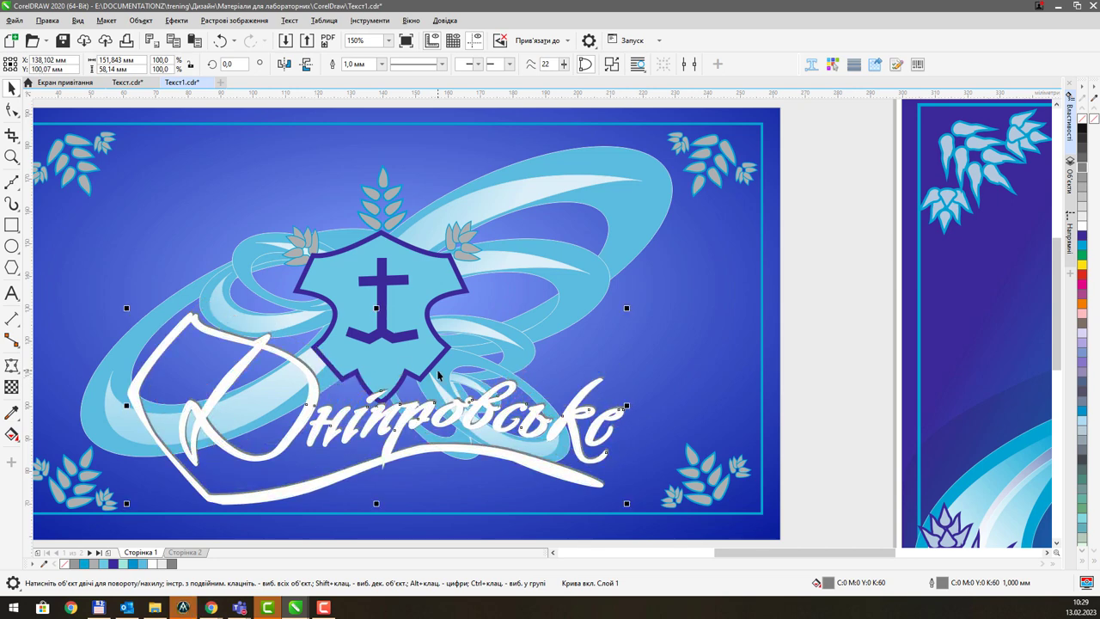
{"action": "key", "text": "Right"}
{"action": "key", "text": "Right"}
{"action": "key", "text": "Right"}
{"action": "key", "text": "Right"}
{"action": "key", "text": "Right"}
{"action": "key", "text": "Right"}
{"action": "key", "text": "Right"}
{"action": "key", "text": "Right"}
{"action": "key", "text": "Right"}
{"action": "key", "text": "Right"}
{"action": "key", "text": "Right"}
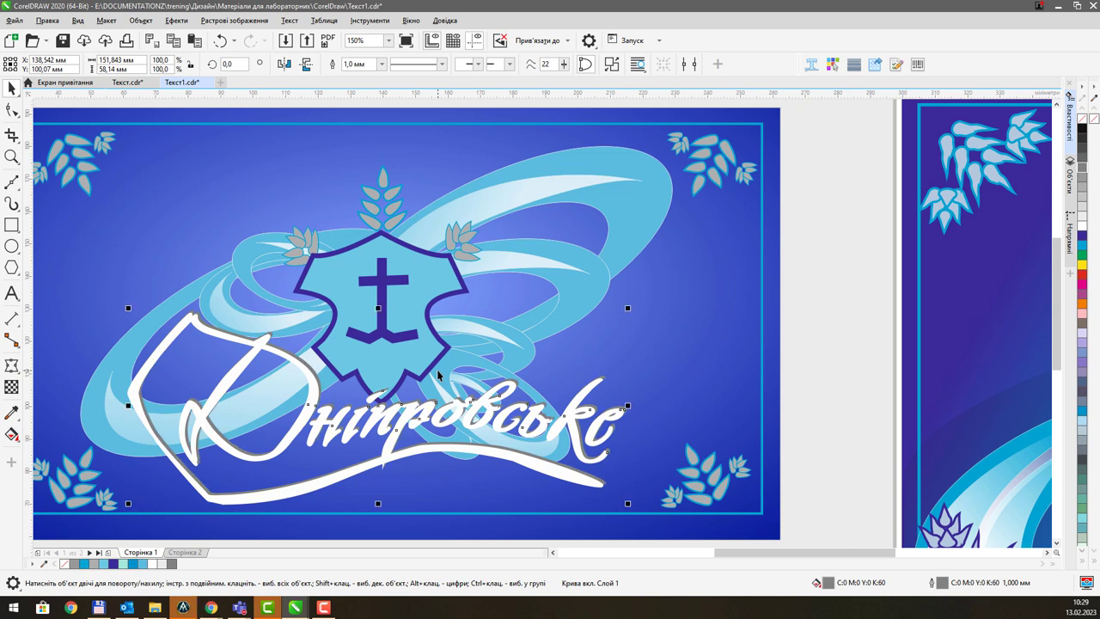
{"action": "key", "text": "Escape"}
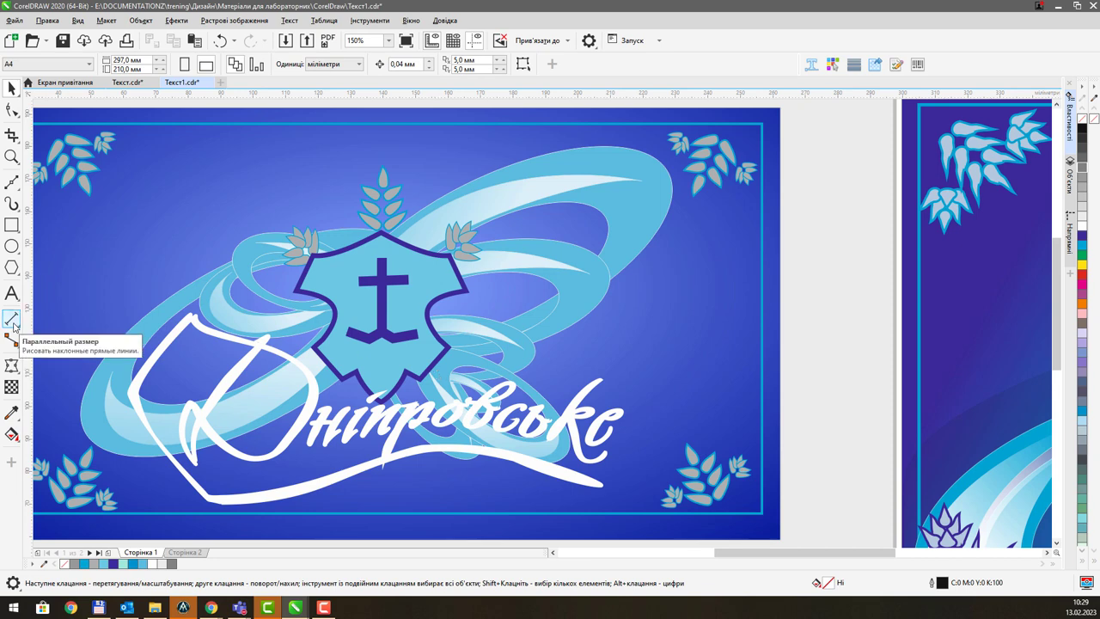
- Add a drop shadow to the white Дніпровське inscription, running from its left edge to its right end
{"action": "left_click", "coordinate": [12, 367]}
{"action": "left_click", "coordinate": [47, 365]}
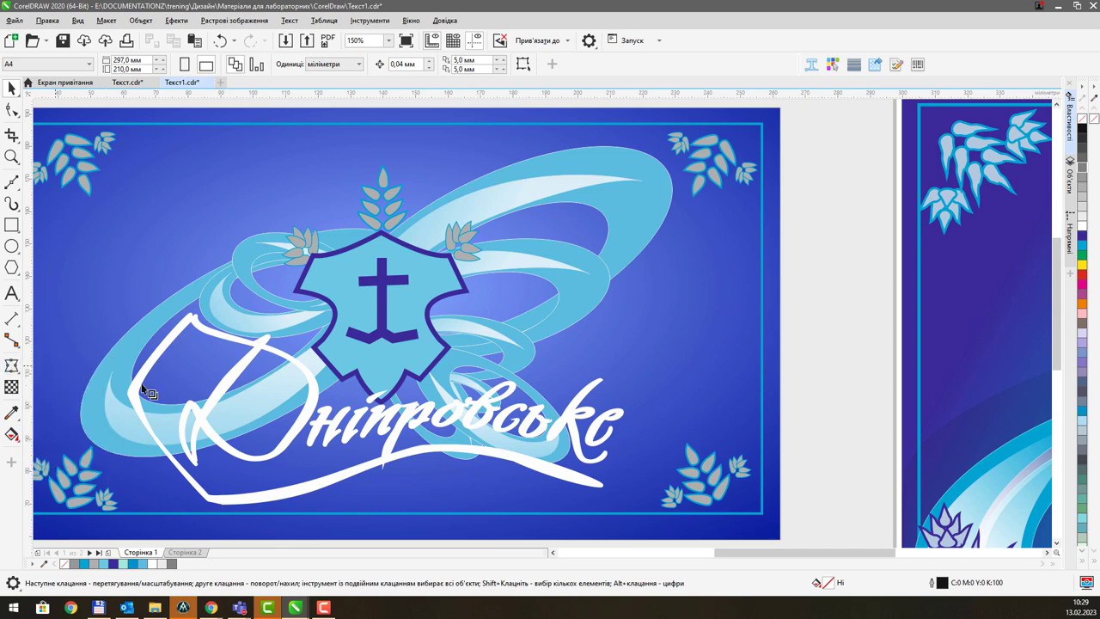
{"action": "mouse_move", "coordinate": [230, 428]}
{"action": "left_mouse_down"}
{"action": "mouse_move", "coordinate": [211, 378]}
{"action": "mouse_move", "coordinate": [217, 411]}
{"action": "left_mouse_up"}
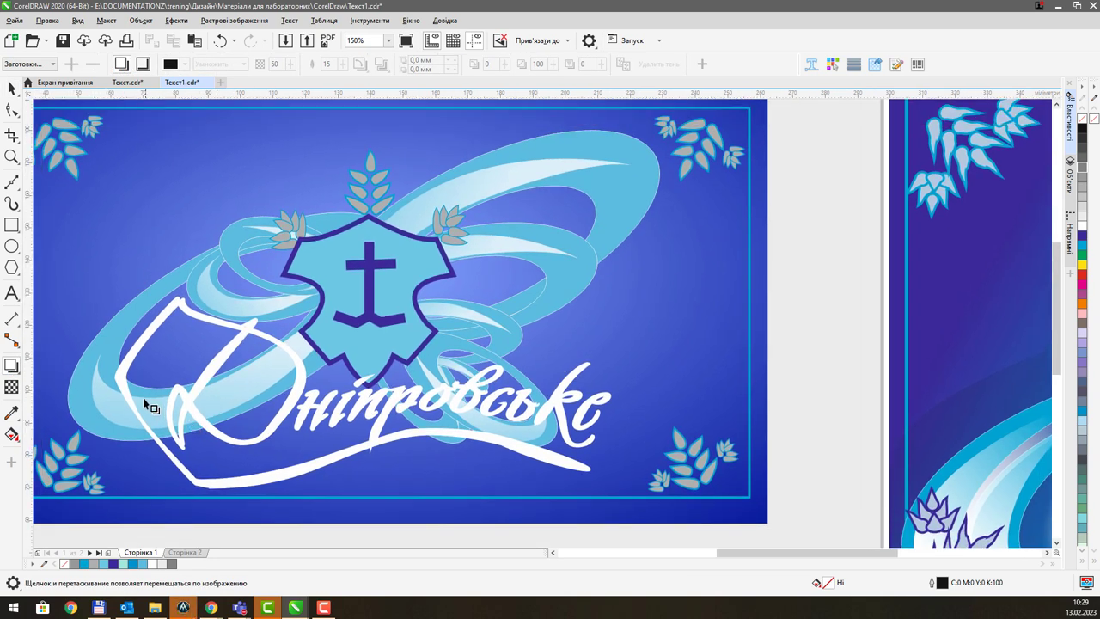
{"action": "left_click", "coordinate": [291, 391]}
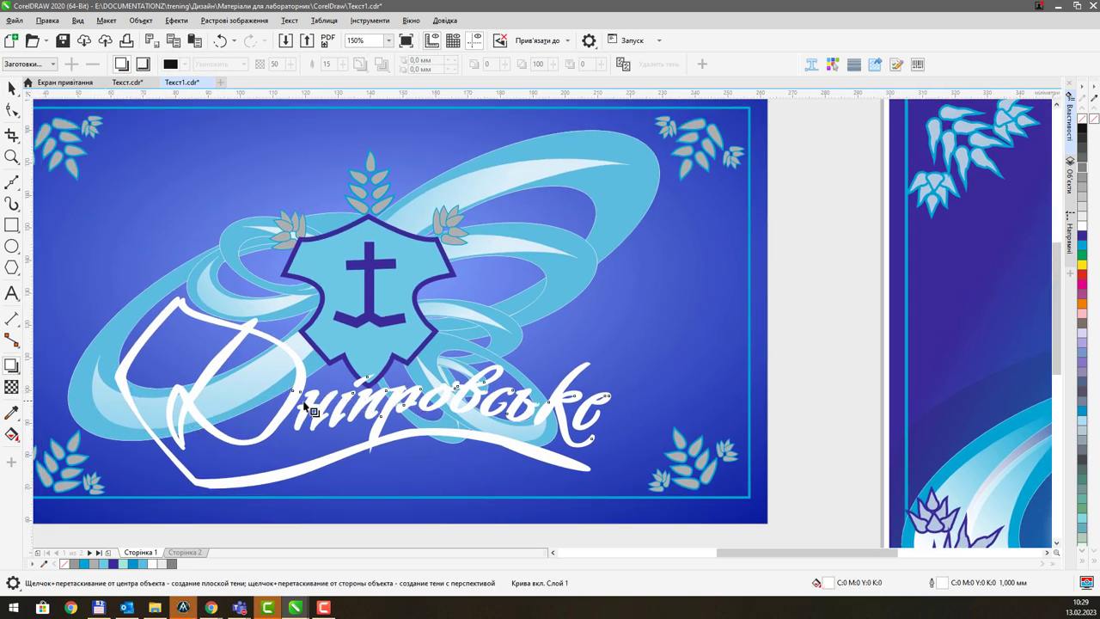
{"action": "left_click_drag", "start_coordinate": [143, 422], "coordinate": [617, 391]}
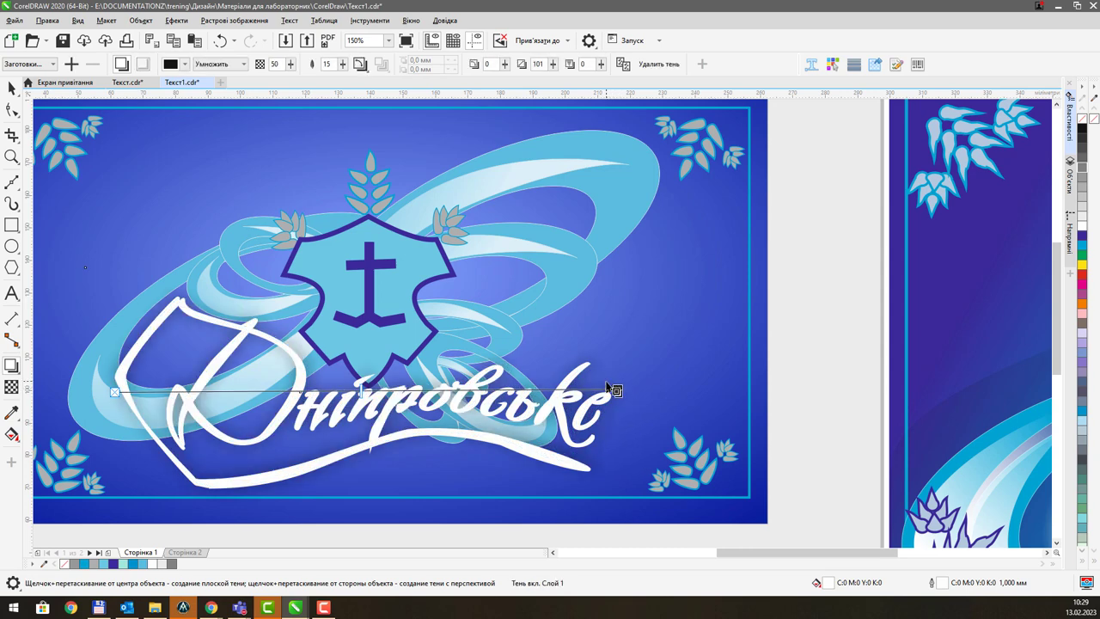
- Try the Добавить and Деление merge modes on the inscription's black shadow, using the Славутич sample as reference
{"action": "scroll", "coordinate": [679, 366], "scroll_direction": "down", "scroll_amount": 2}
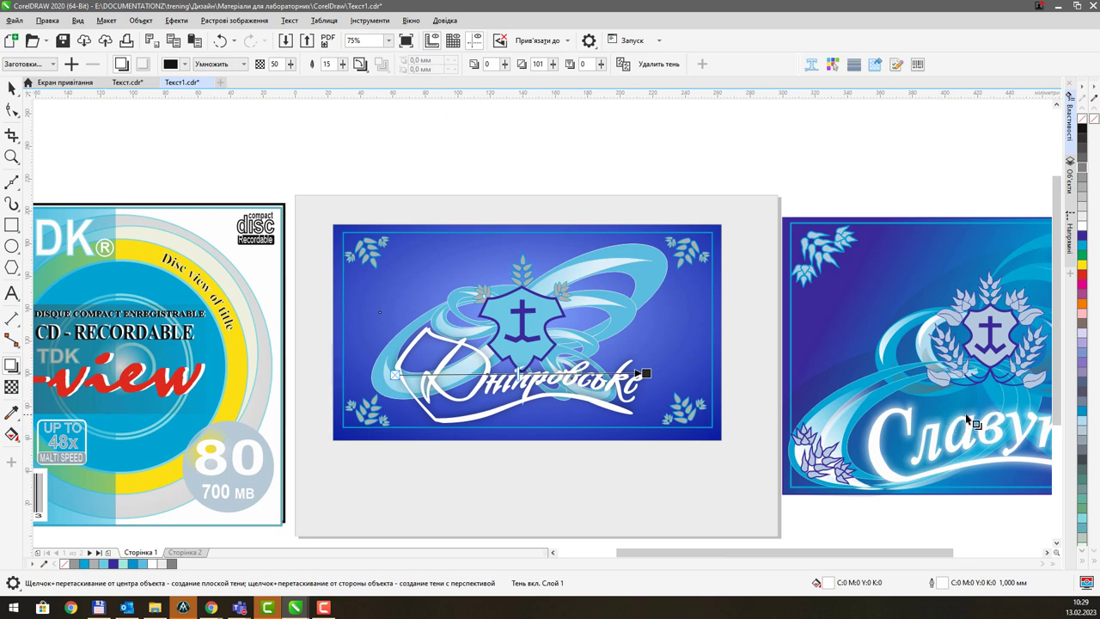
{"action": "left_click_drag", "start_coordinate": [627, 321], "coordinate": [503, 360]}
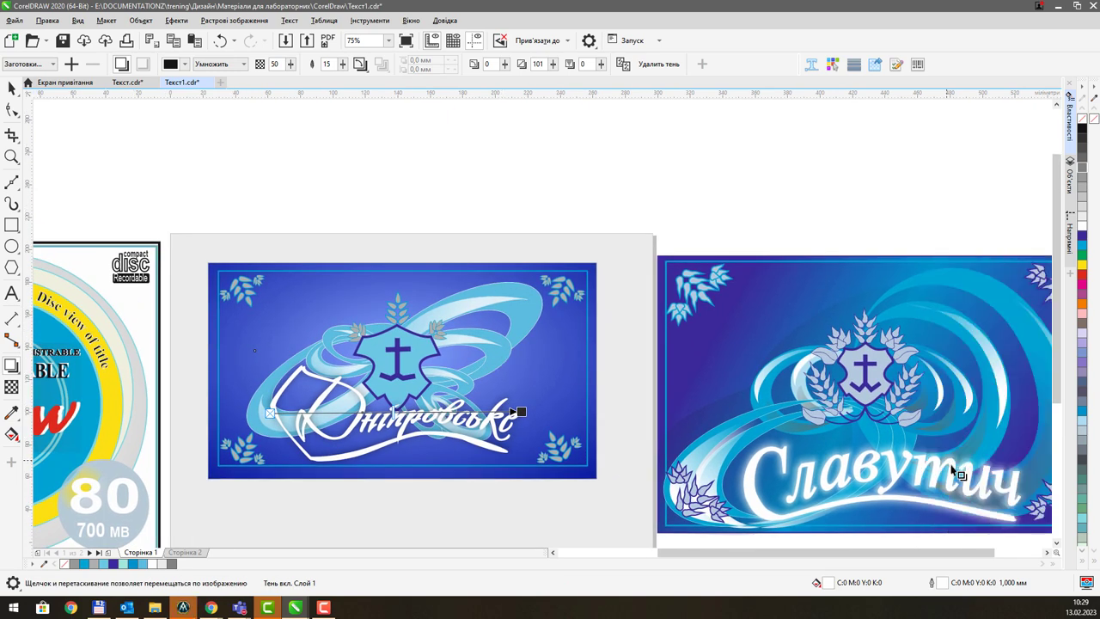
{"action": "scroll", "coordinate": [340, 397], "scroll_direction": "up", "scroll_amount": 2}
{"action": "left_click_drag", "start_coordinate": [408, 381], "coordinate": [386, 356]}
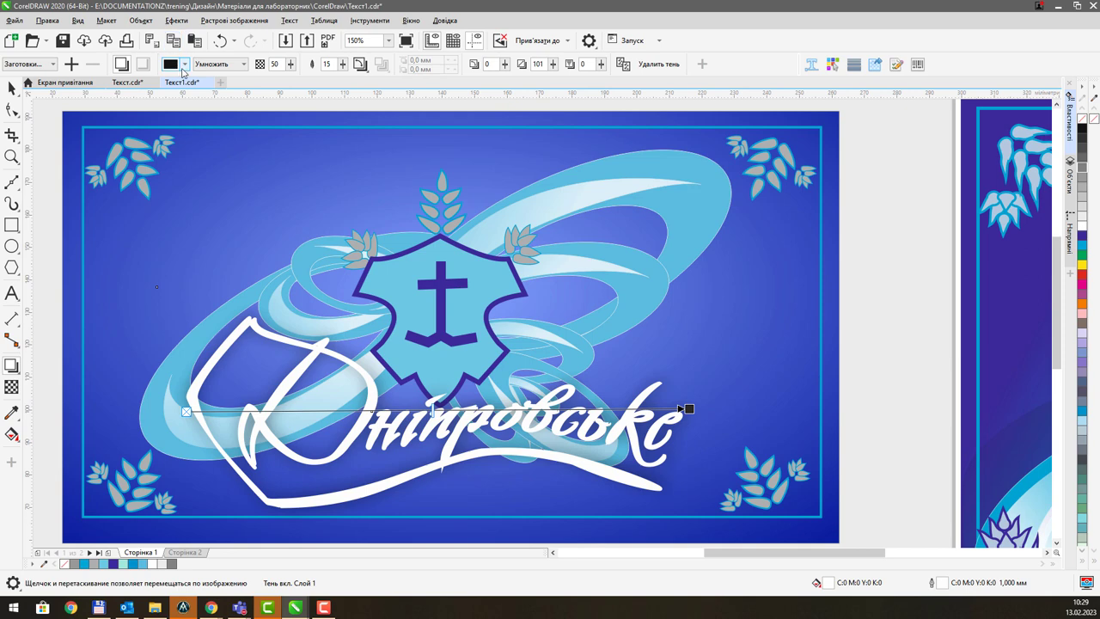
{"action": "left_click", "coordinate": [244, 64]}
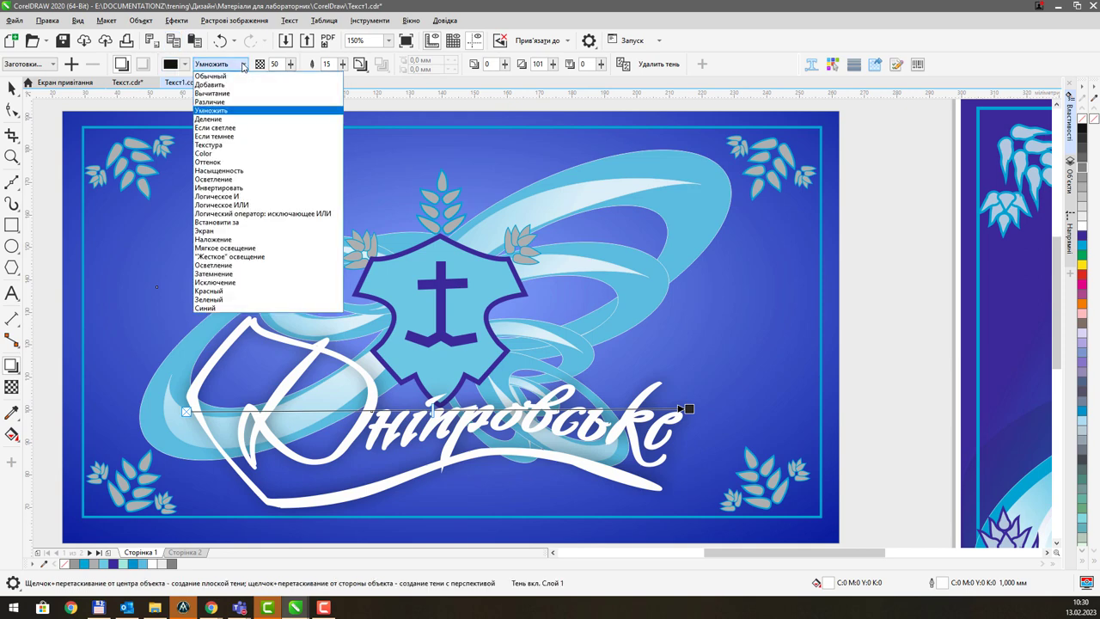
{"action": "left_click", "coordinate": [240, 85]}
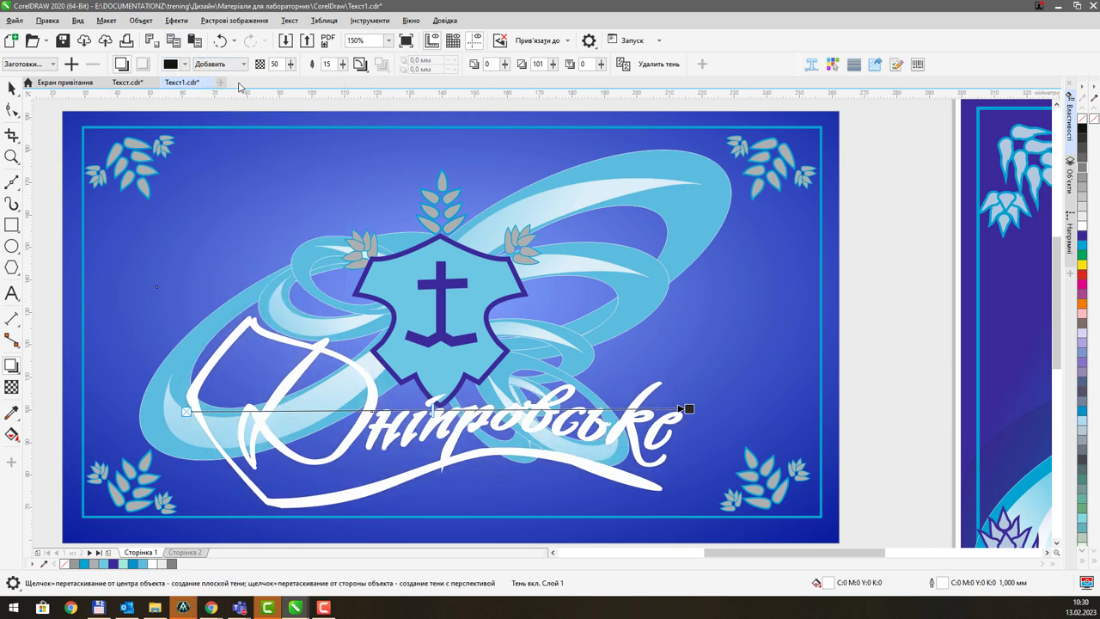
{"action": "left_click", "coordinate": [219, 66]}
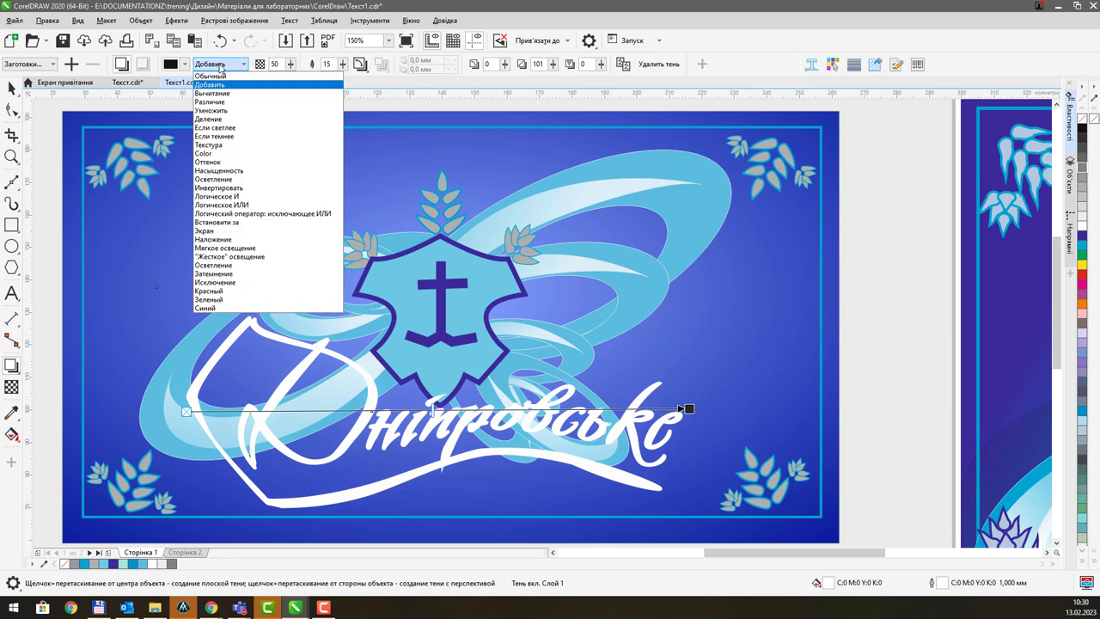
{"action": "left_click", "coordinate": [237, 120]}
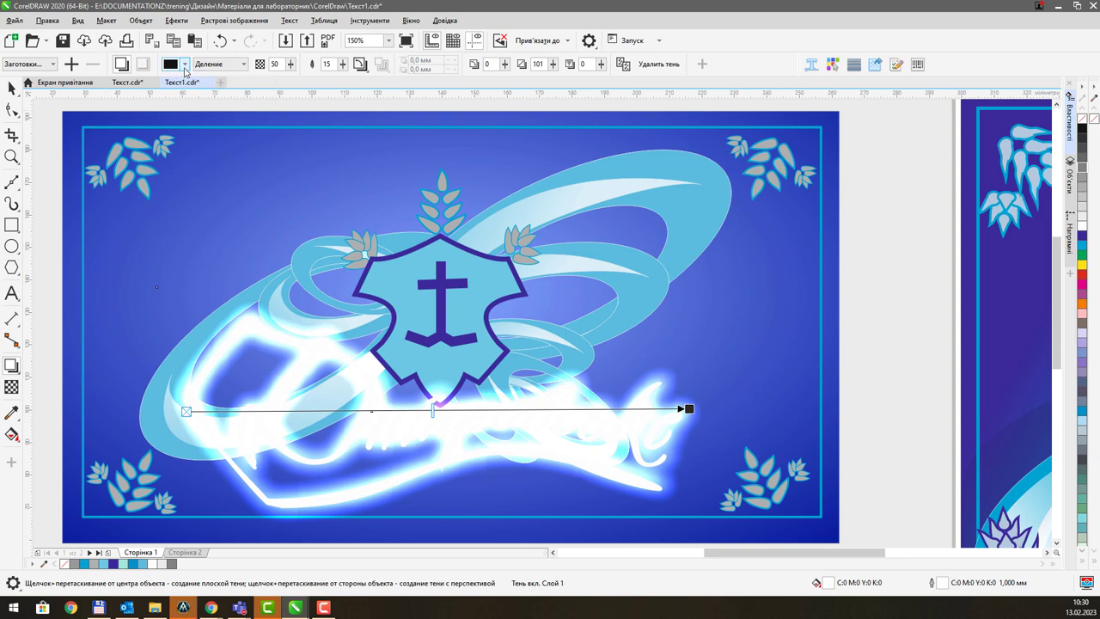
- Colour the inscription's shadow white and set its merge mode to Обычный
{"action": "left_click", "coordinate": [184, 65]}
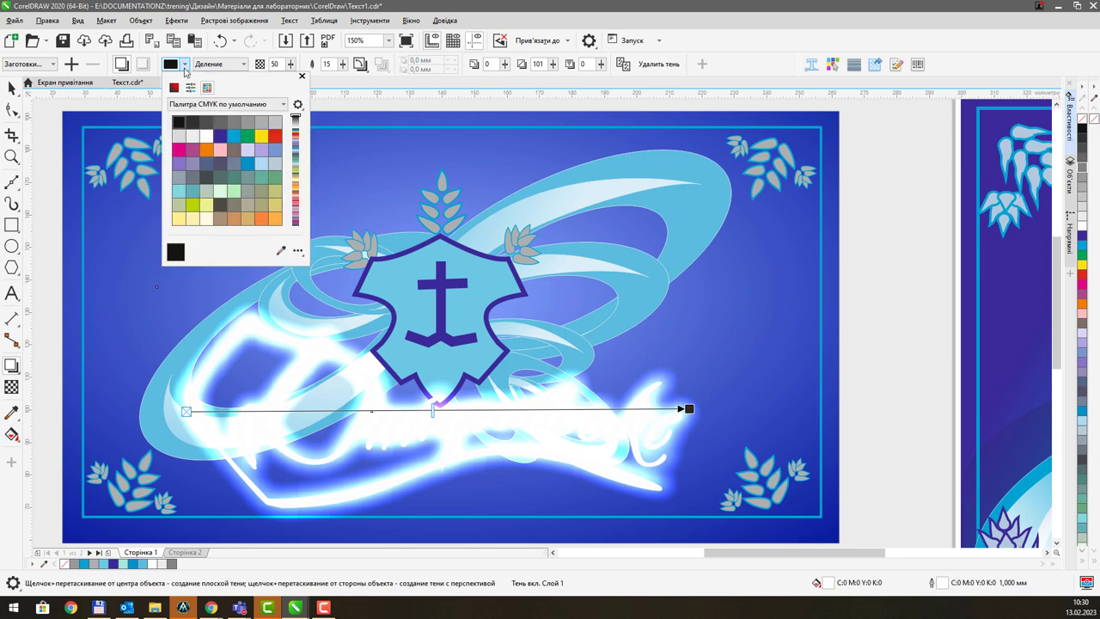
{"action": "left_click", "coordinate": [207, 136]}
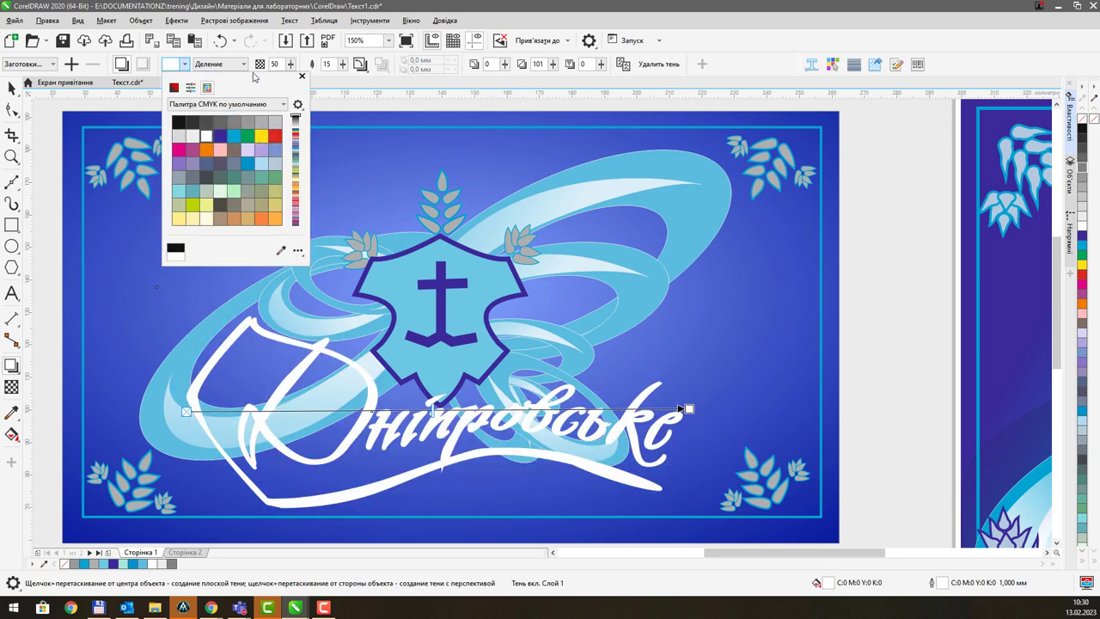
{"action": "left_click", "coordinate": [243, 65]}
{"action": "left_click", "coordinate": [242, 66]}
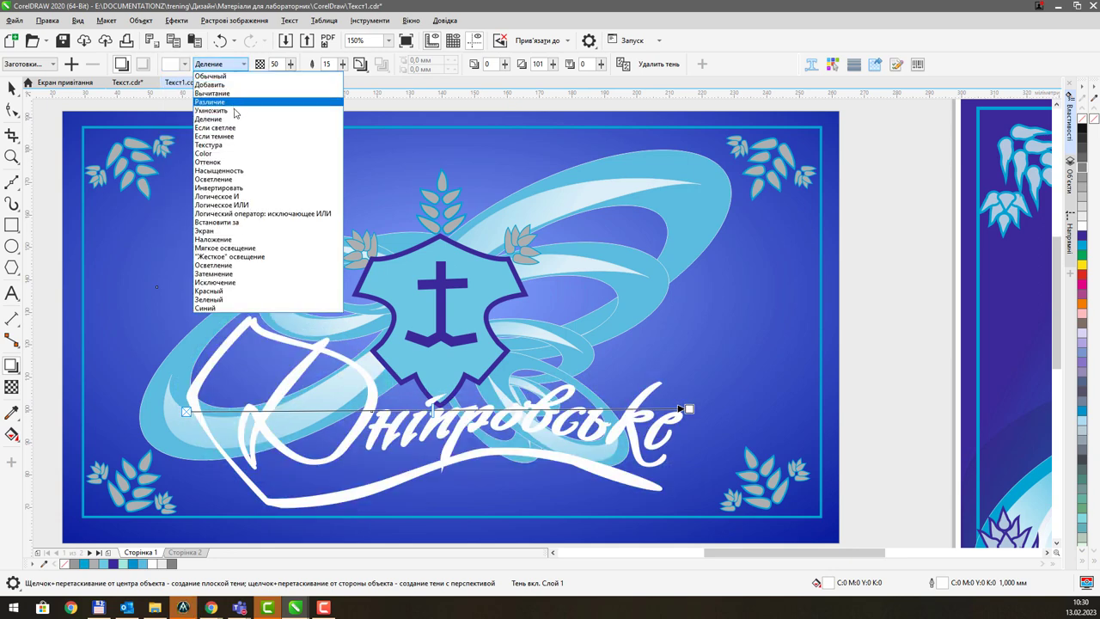
{"action": "left_click", "coordinate": [235, 111]}
{"action": "left_click", "coordinate": [243, 65]}
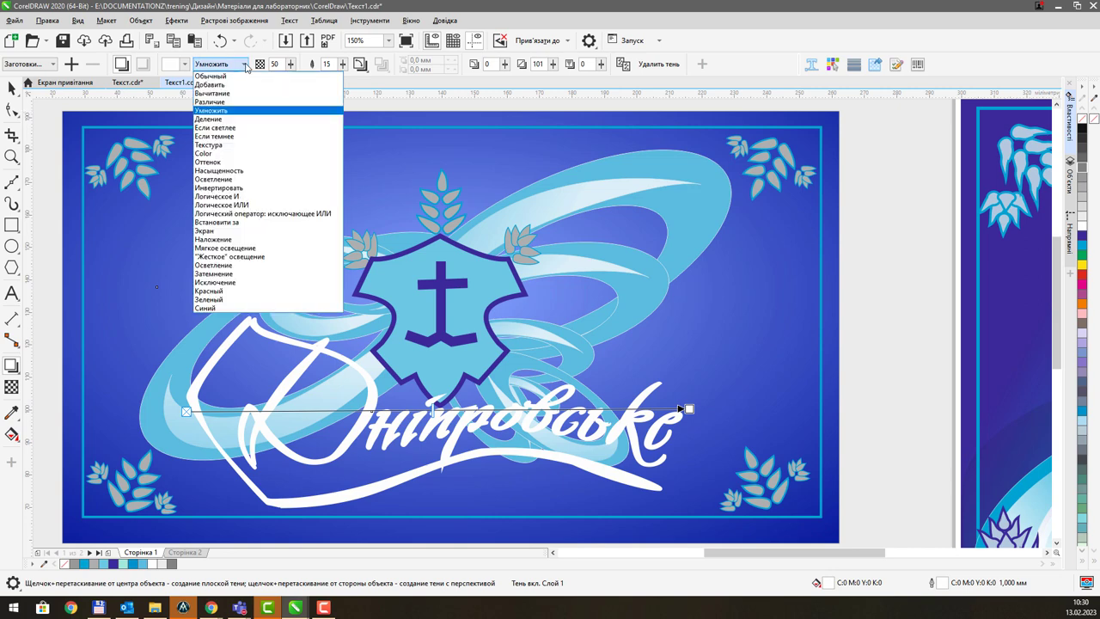
{"action": "left_click", "coordinate": [240, 80]}
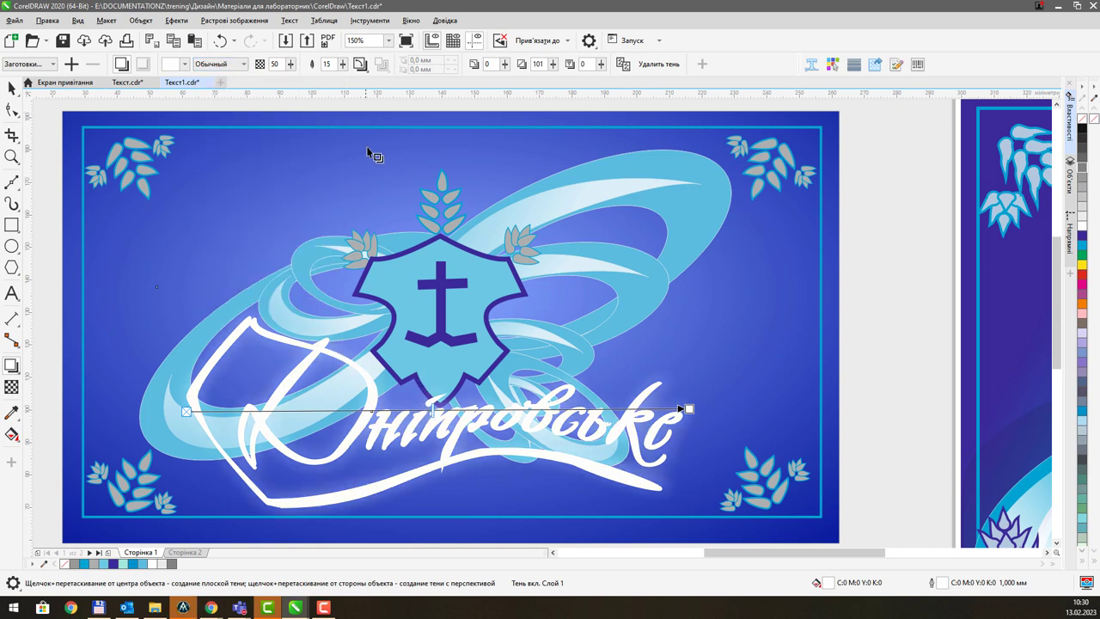
- Set the white shadow's opacity to 80 and its feathering to 32 for a stronger, softer glow
{"action": "left_click", "coordinate": [291, 64]}
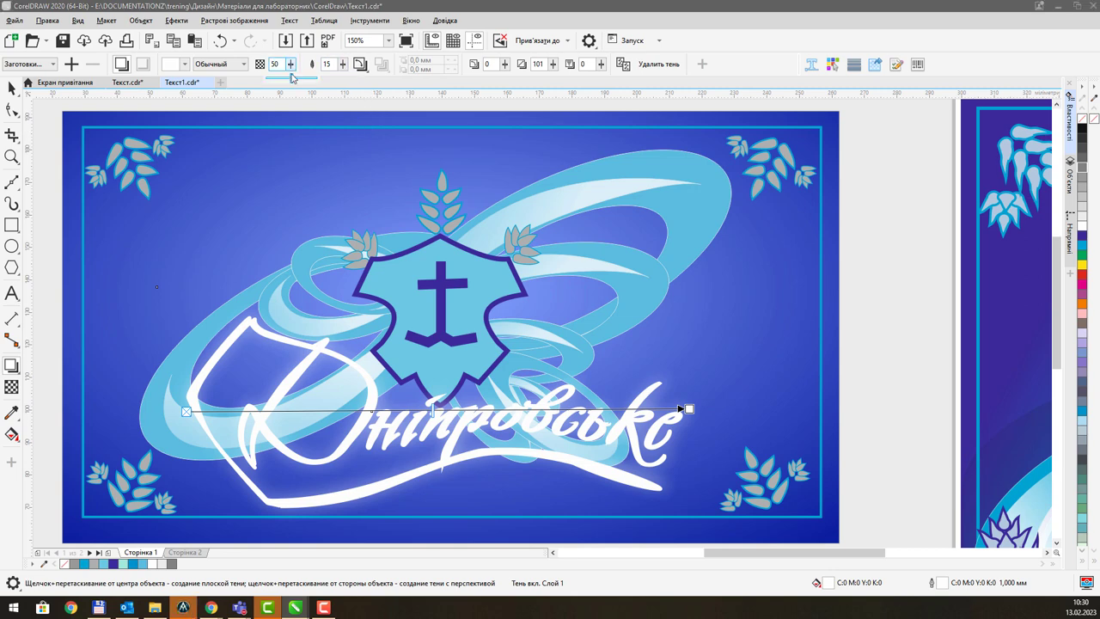
{"action": "left_click_drag", "start_coordinate": [308, 81], "coordinate": [308, 81]}
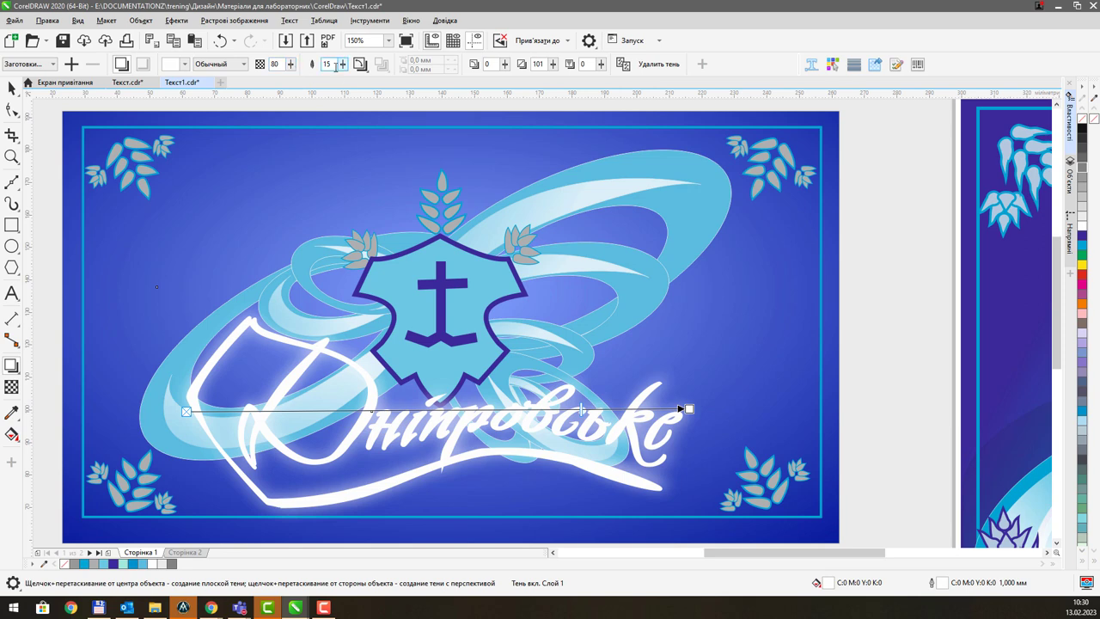
{"action": "left_click", "coordinate": [343, 67]}
{"action": "left_click_drag", "start_coordinate": [342, 79], "coordinate": [352, 82]}
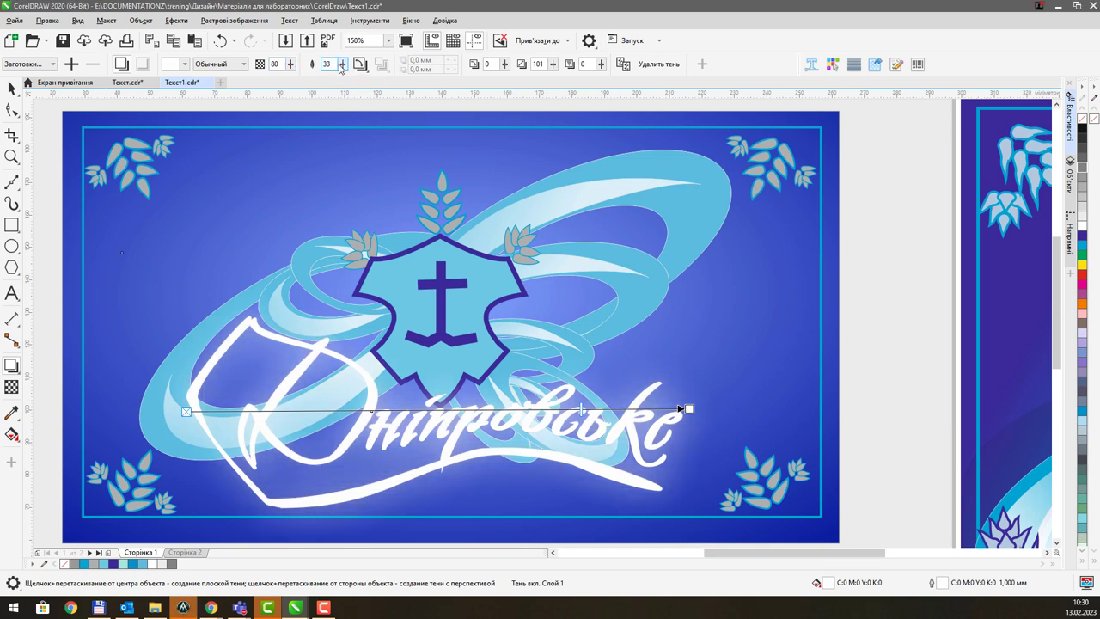
{"action": "left_click", "coordinate": [342, 65]}
{"action": "left_click_drag", "start_coordinate": [341, 78], "coordinate": [336, 78]}
{"action": "left_click", "coordinate": [341, 65]}
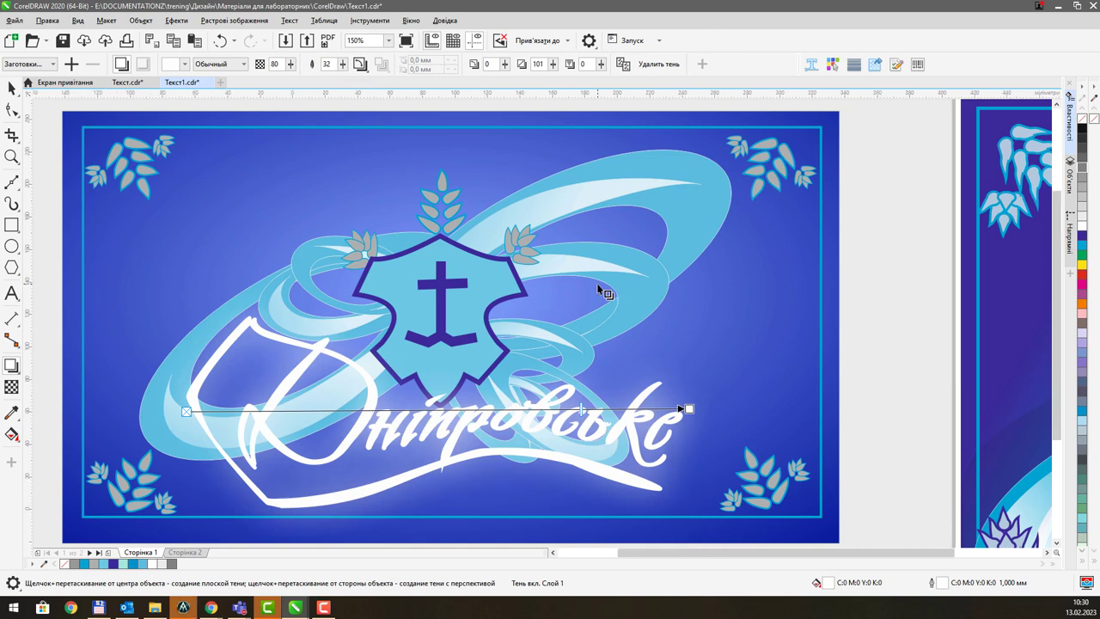
- Deselect the inscription and compare its white glow with the Славутич sample label
{"action": "scroll", "coordinate": [598, 284], "scroll_direction": "down", "scroll_amount": 1}
{"action": "left_click_drag", "start_coordinate": [578, 296], "coordinate": [451, 361]}
{"action": "left_click", "coordinate": [452, 518]}
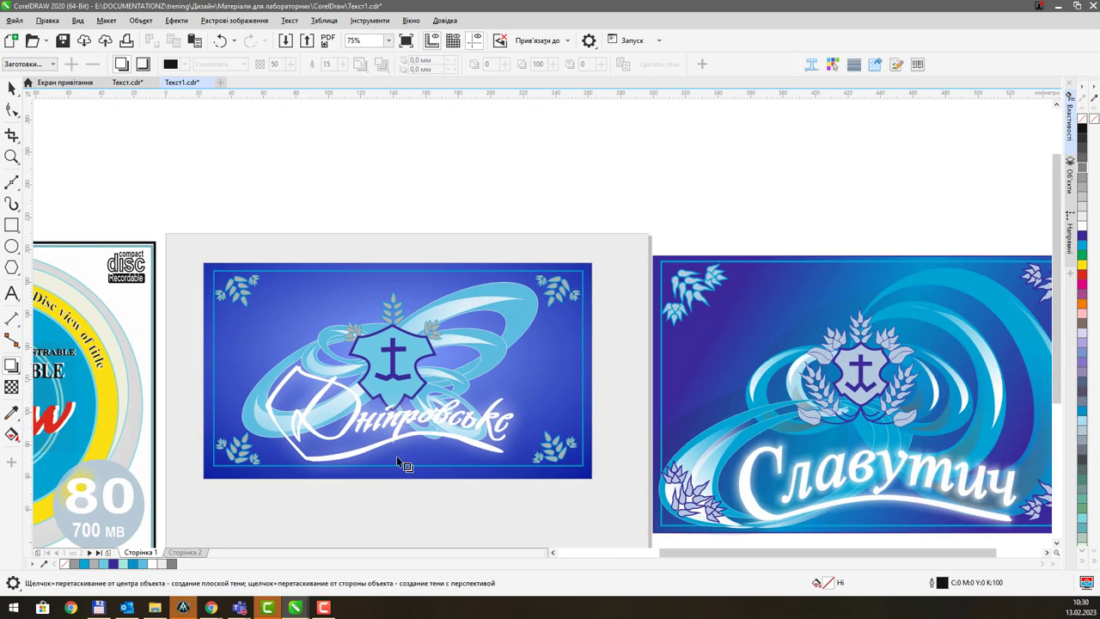
{"action": "left_click_drag", "start_coordinate": [373, 263], "coordinate": [298, 272]}
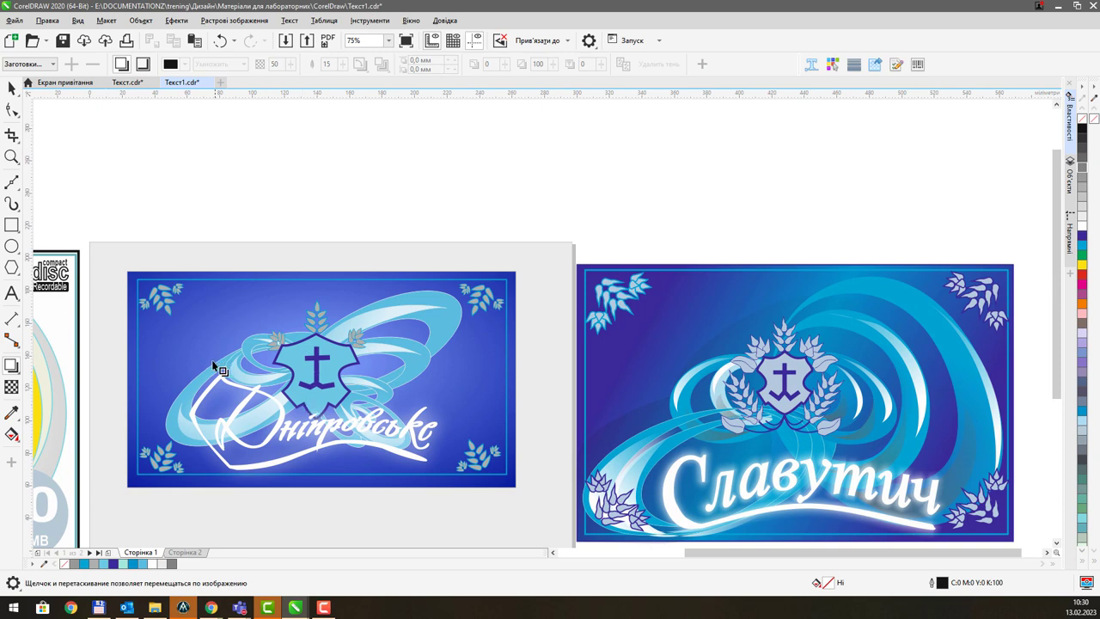
{"action": "key", "text": "space"}
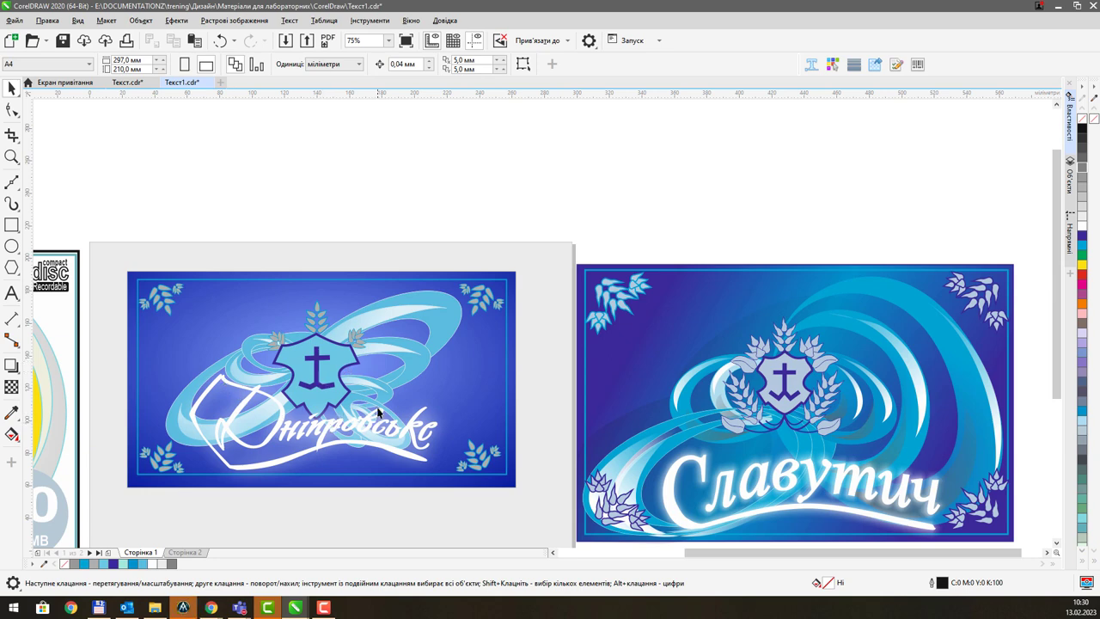
{"action": "left_click_drag", "start_coordinate": [385, 354], "coordinate": [453, 350]}
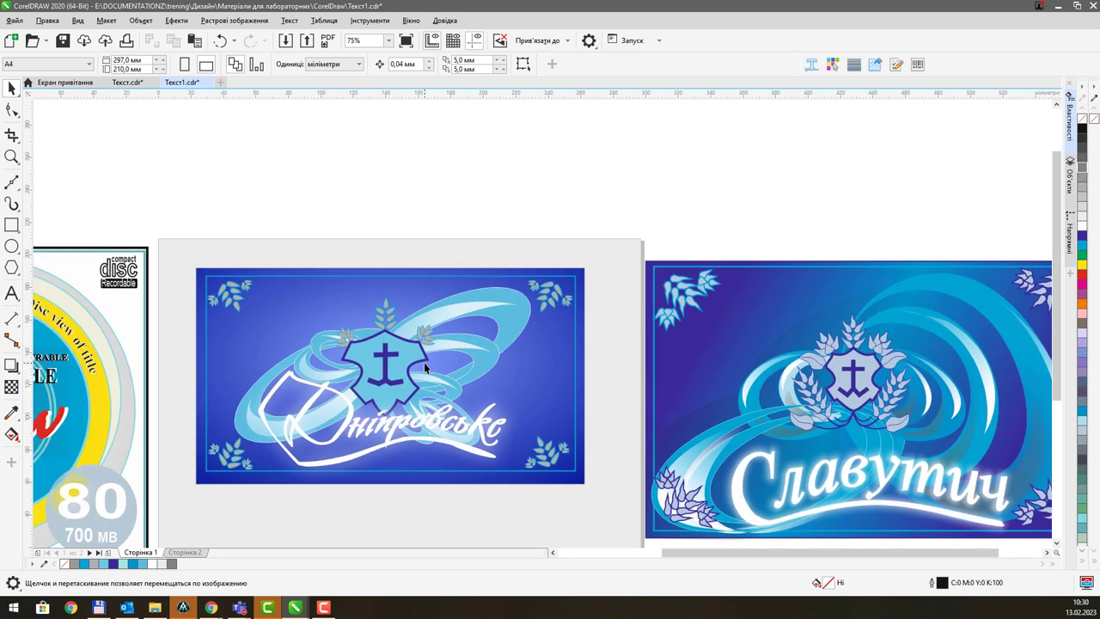
{"action": "left_click_drag", "start_coordinate": [458, 373], "coordinate": [465, 374]}
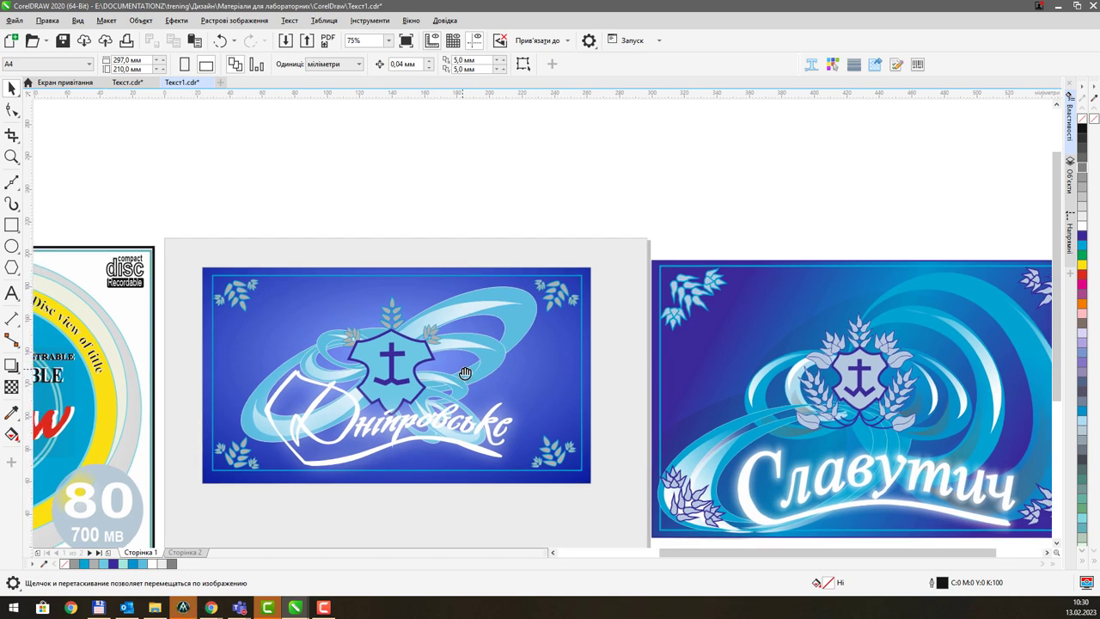